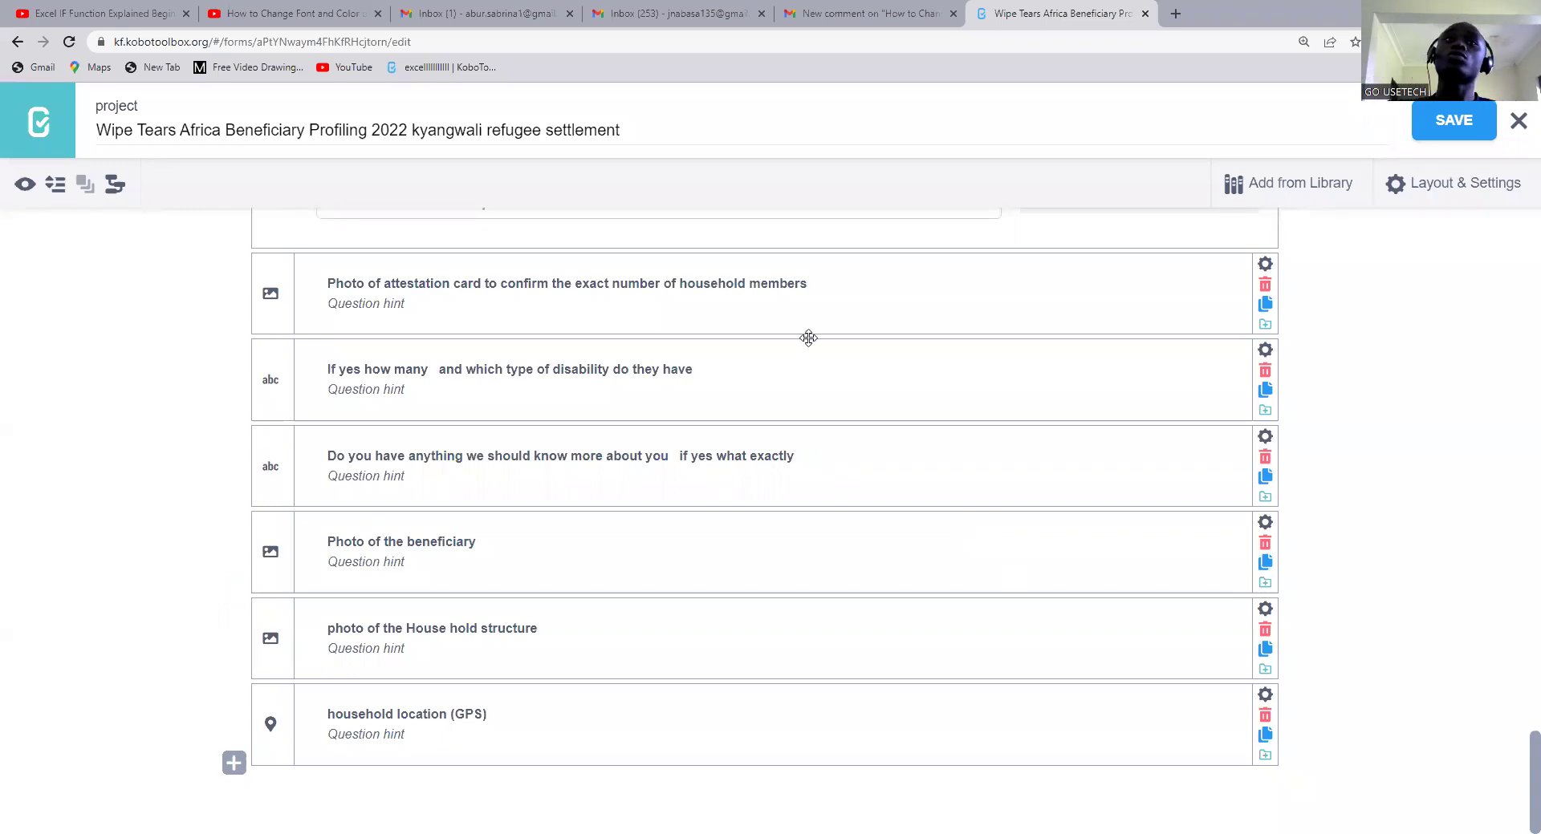
Open the Gmail email with the viewer's comment on the video.
click(867, 13)
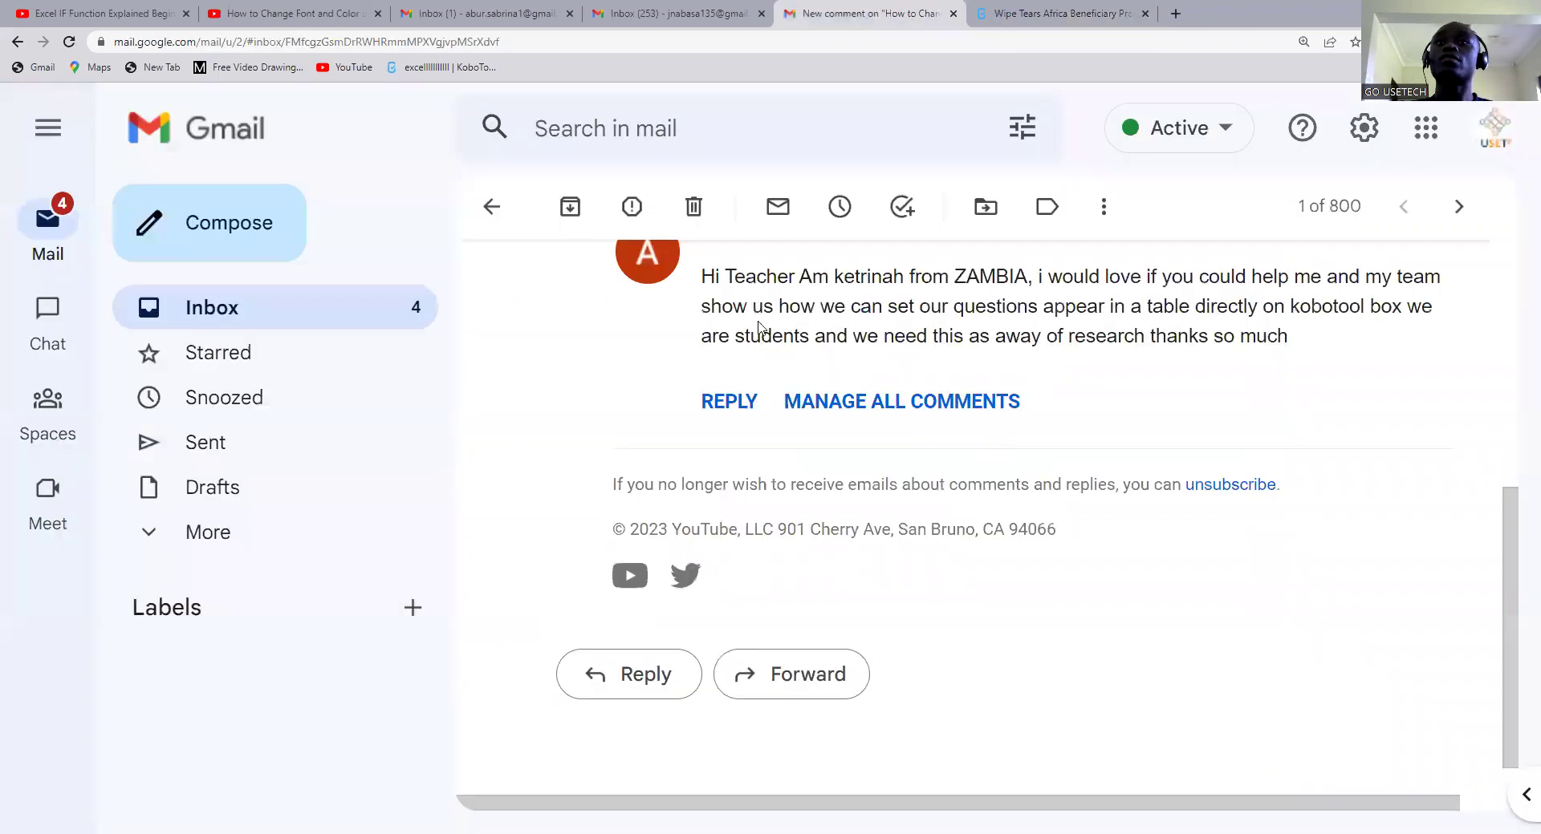
Select the viewer's comment asking about table questions, then return to the KoboToolbox form.
drag(698, 281, 1302, 342)
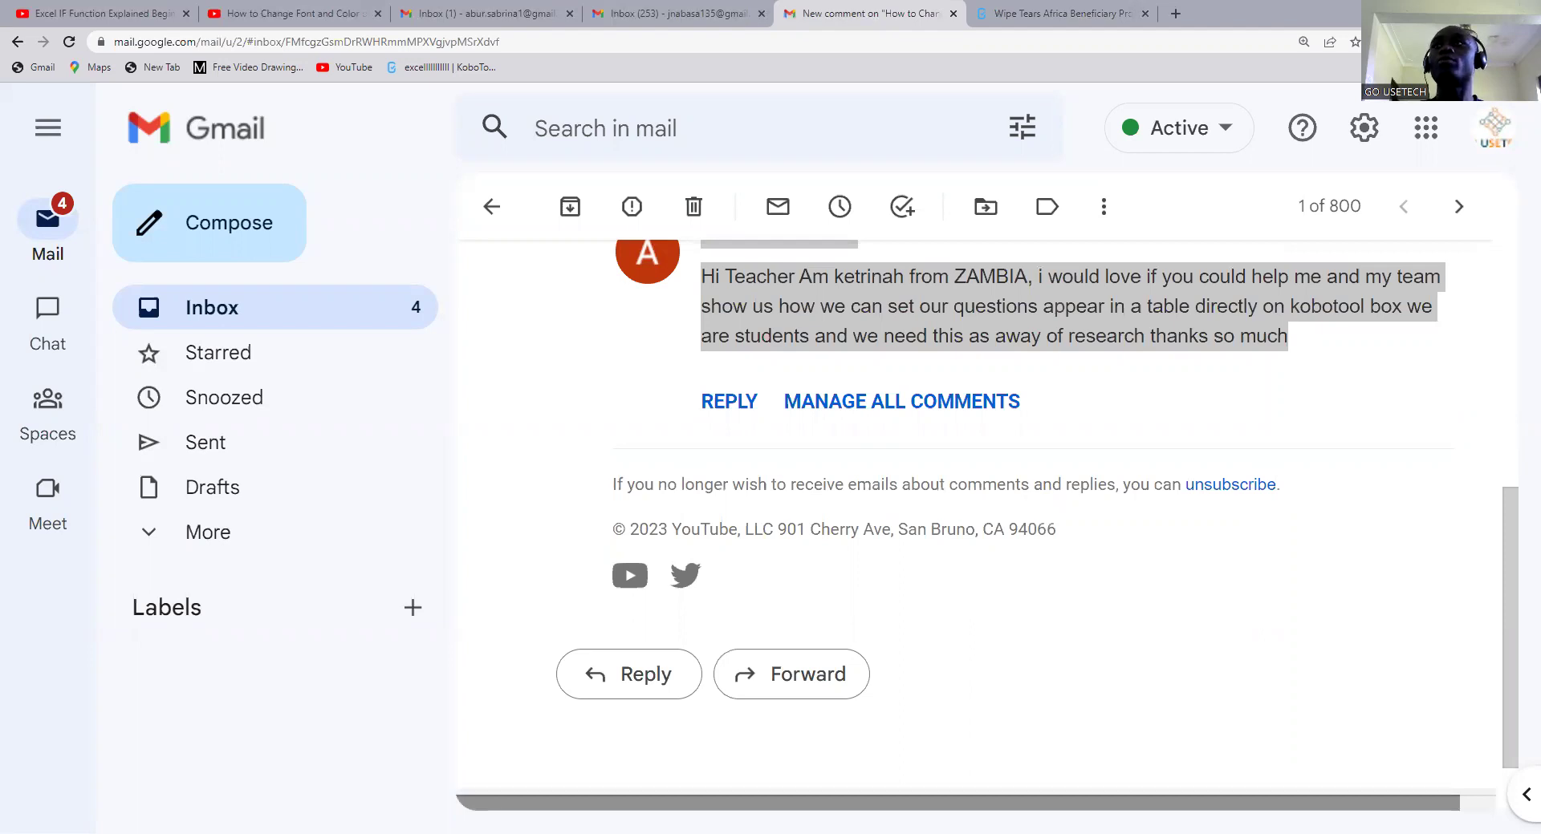
scroll(1124, 381, up, 3)
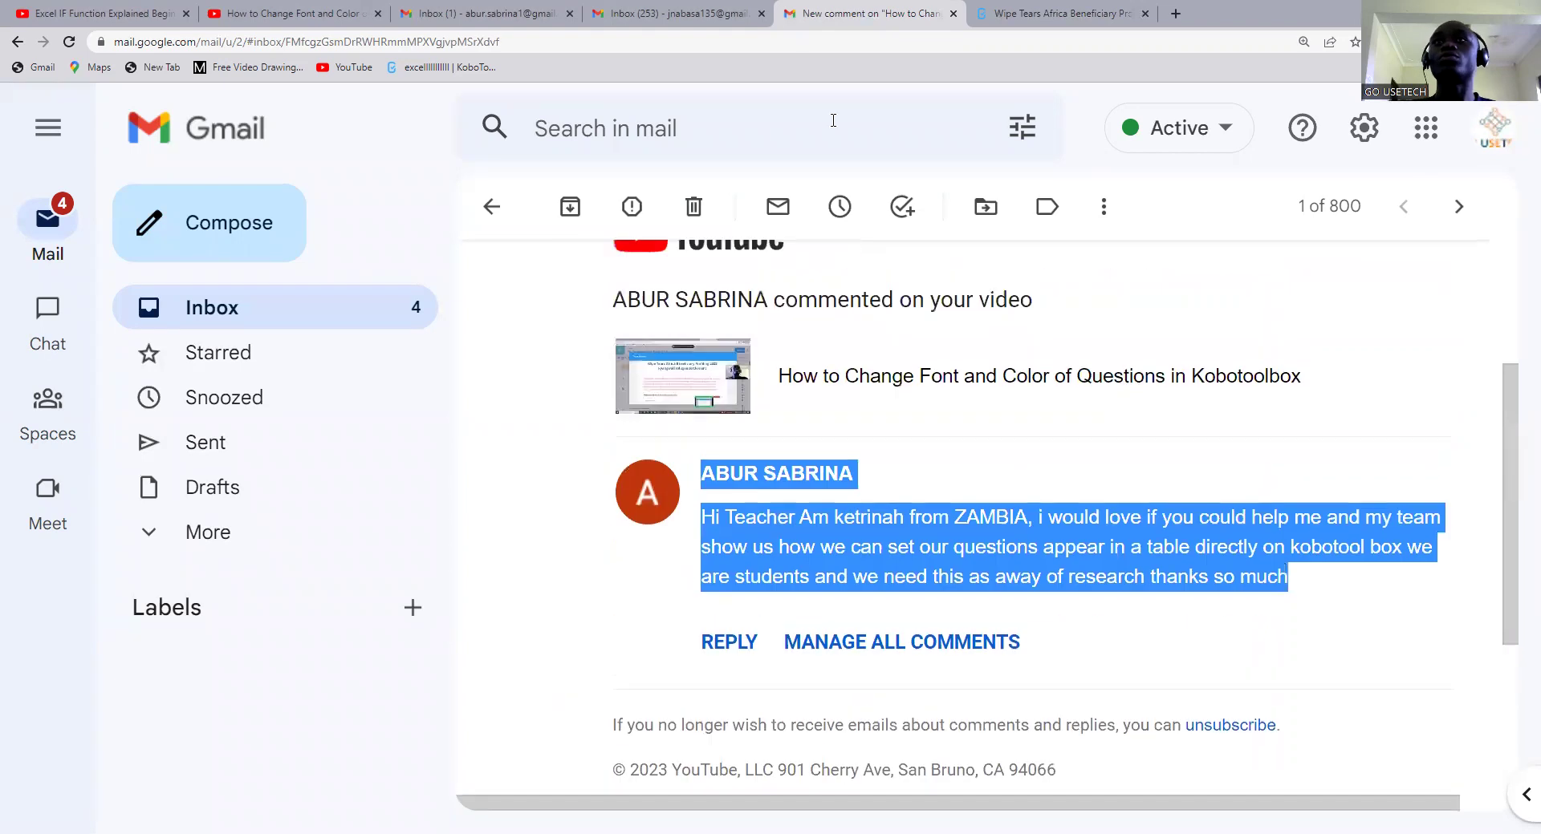
click(1037, 22)
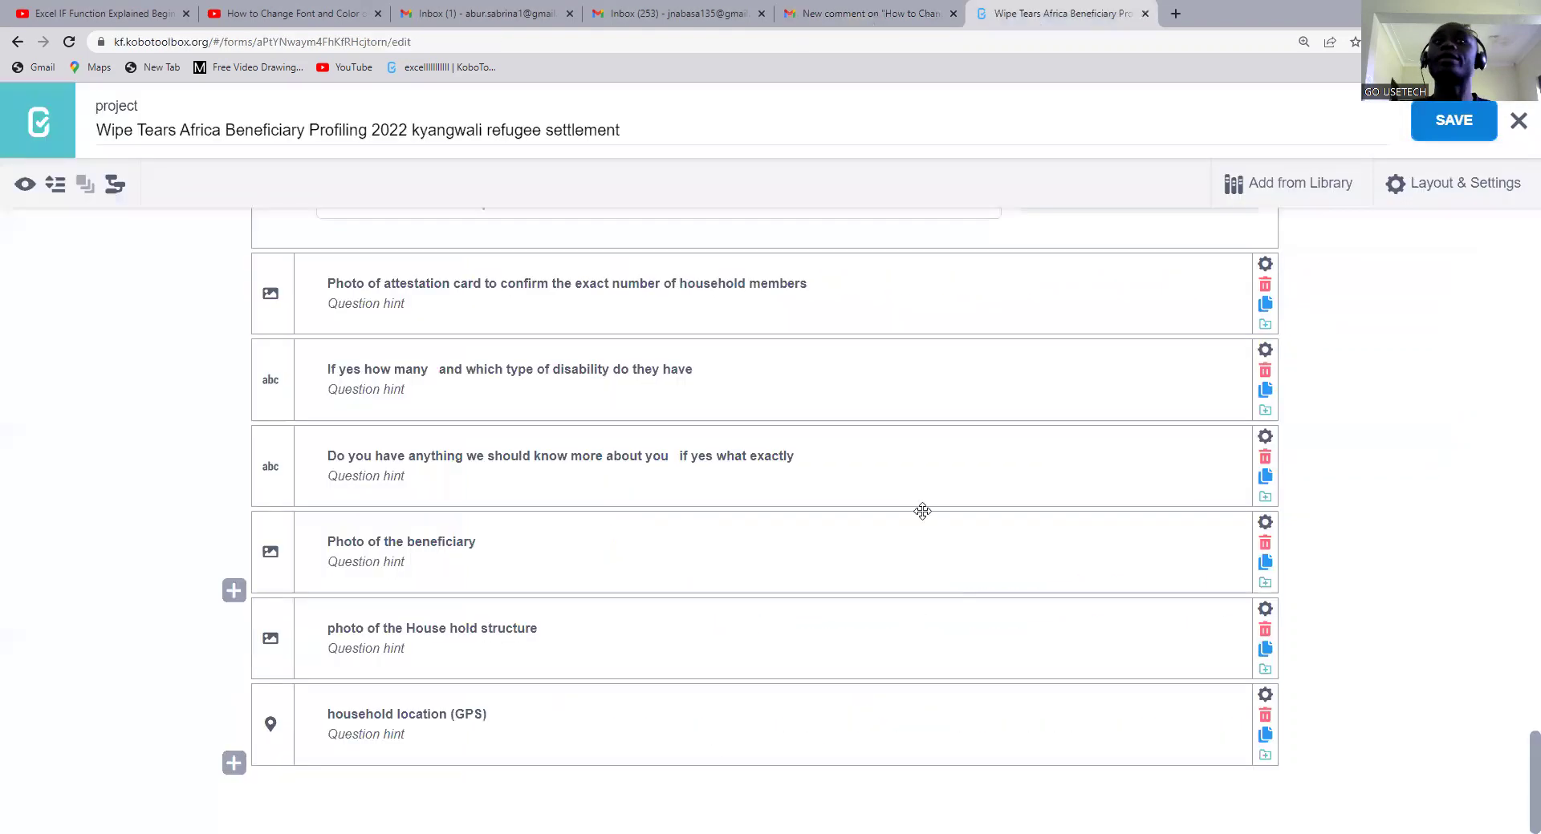
Scroll to the top of the form to show the audio-recording notice and Introduction.
scroll(787, 519, up, 15)
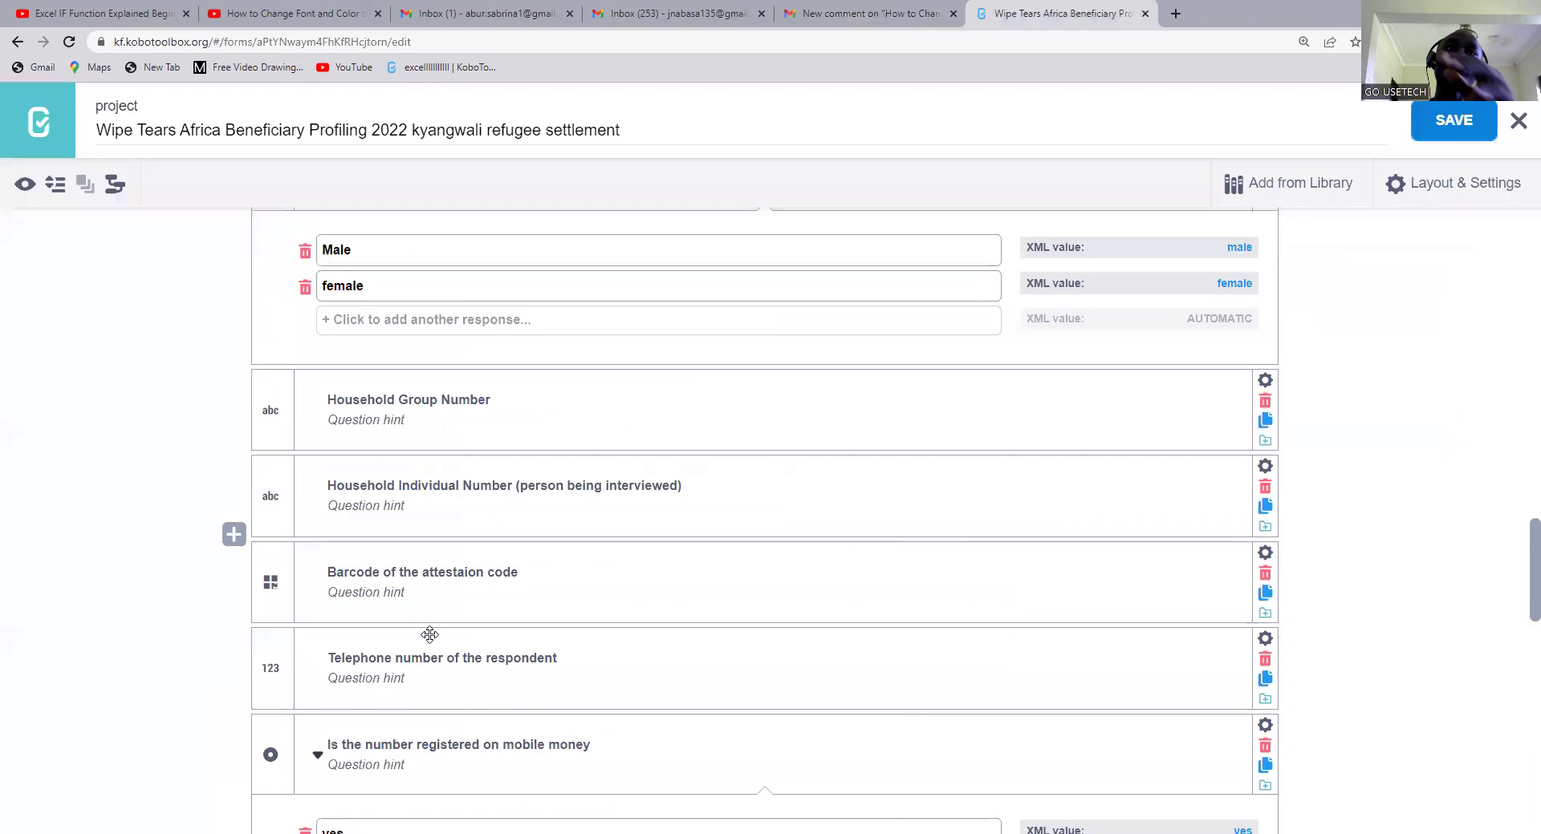
scroll(787, 436, up, 15)
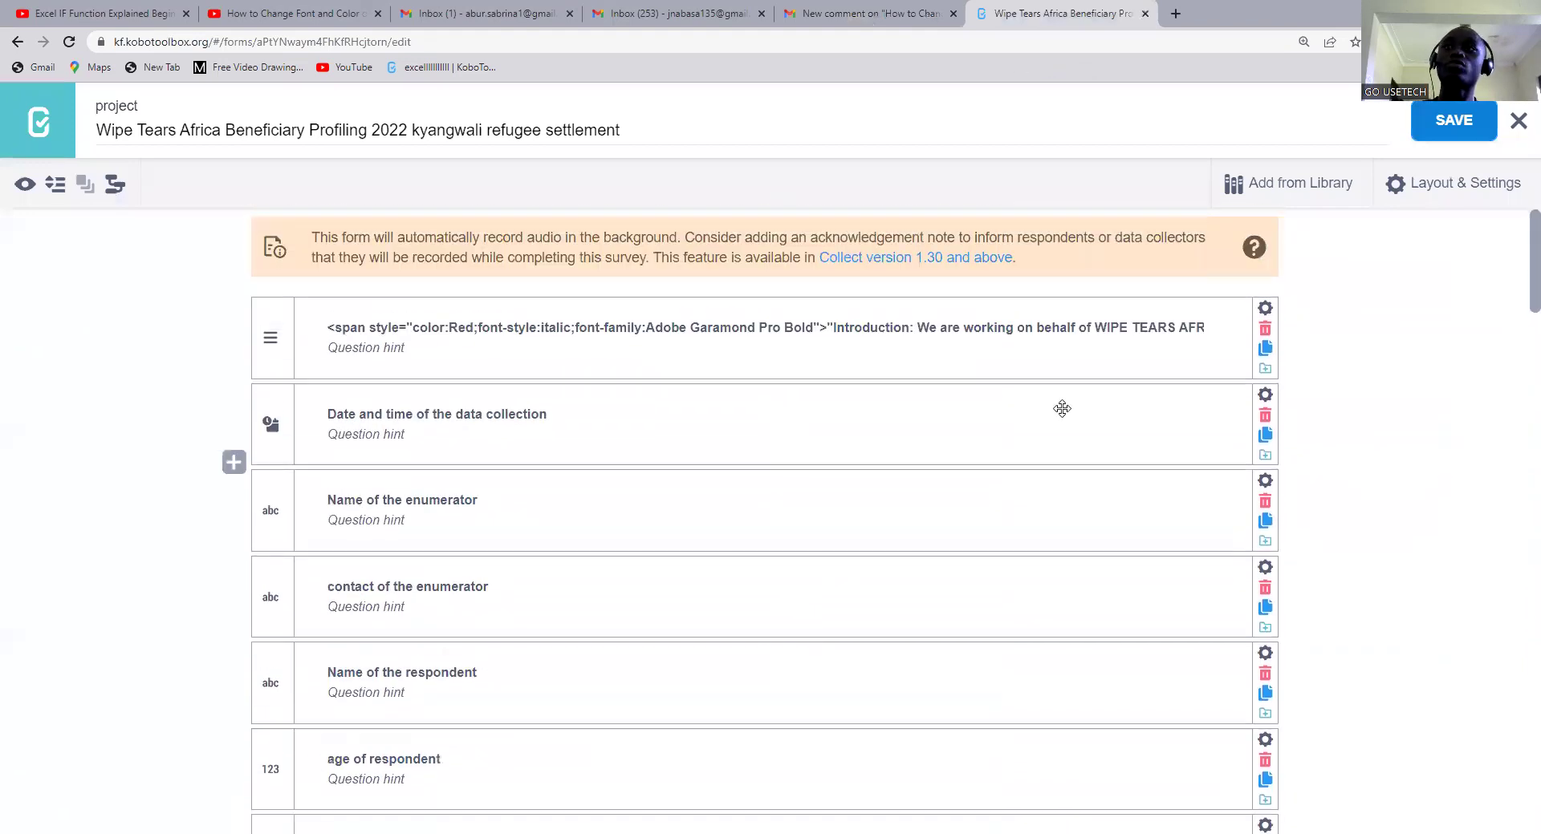
scroll(1519, 296, down, 5)
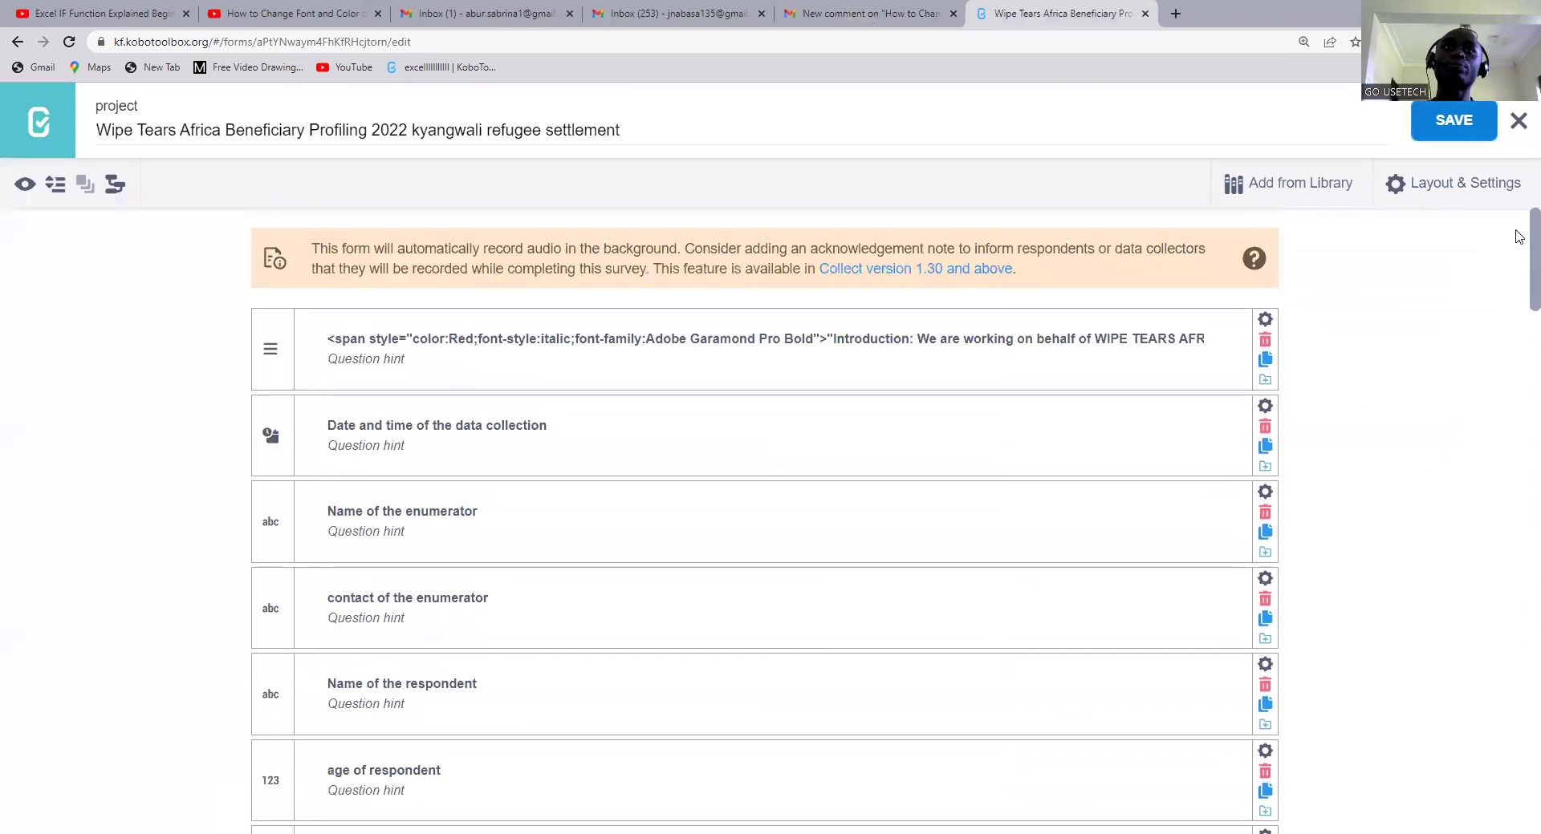
scroll(1527, 354, up, 5)
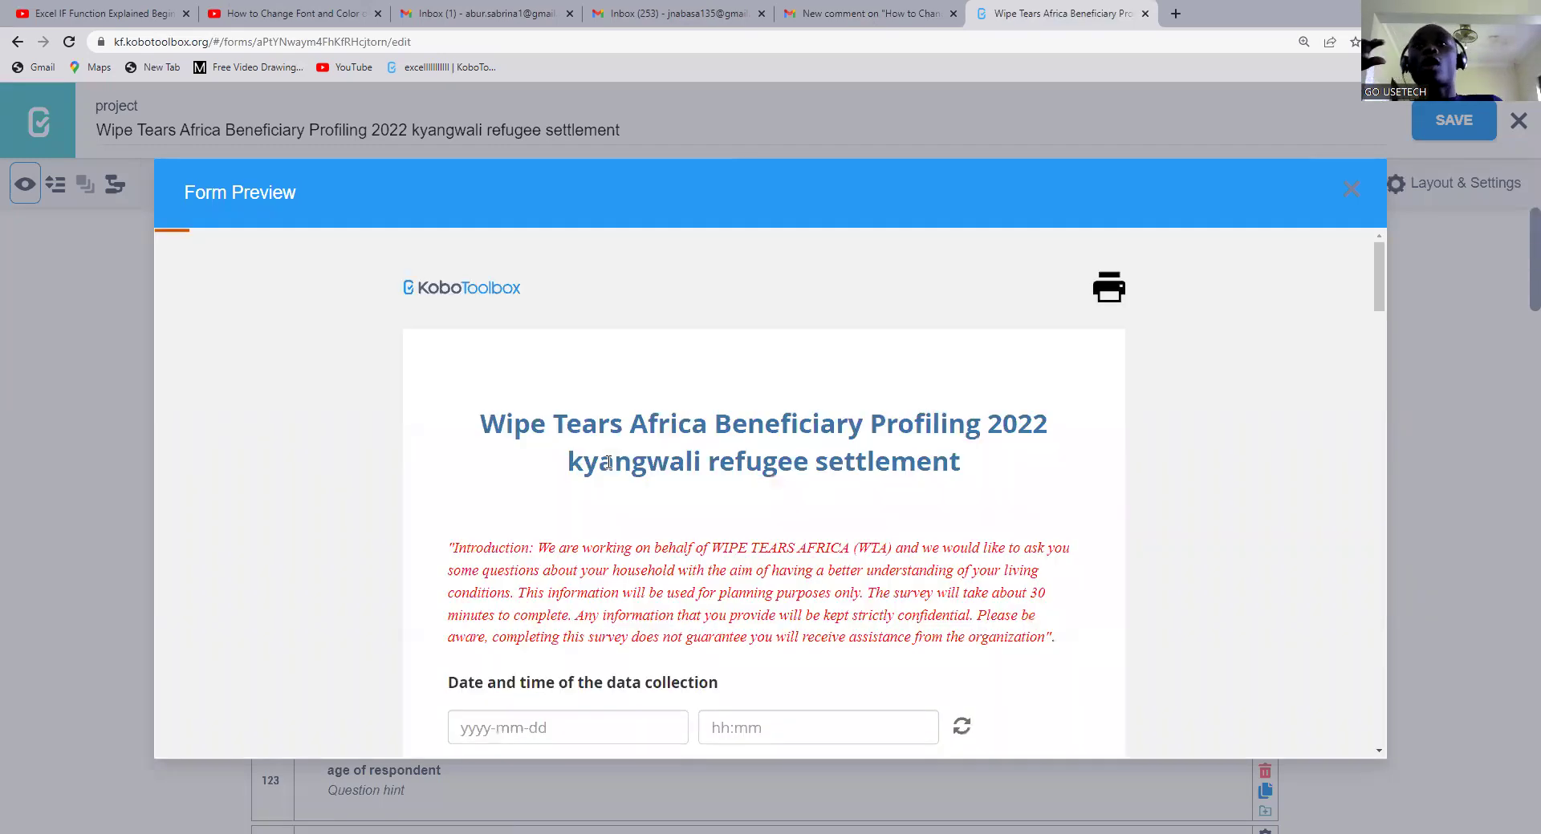
scroll(571, 595, down, 15)
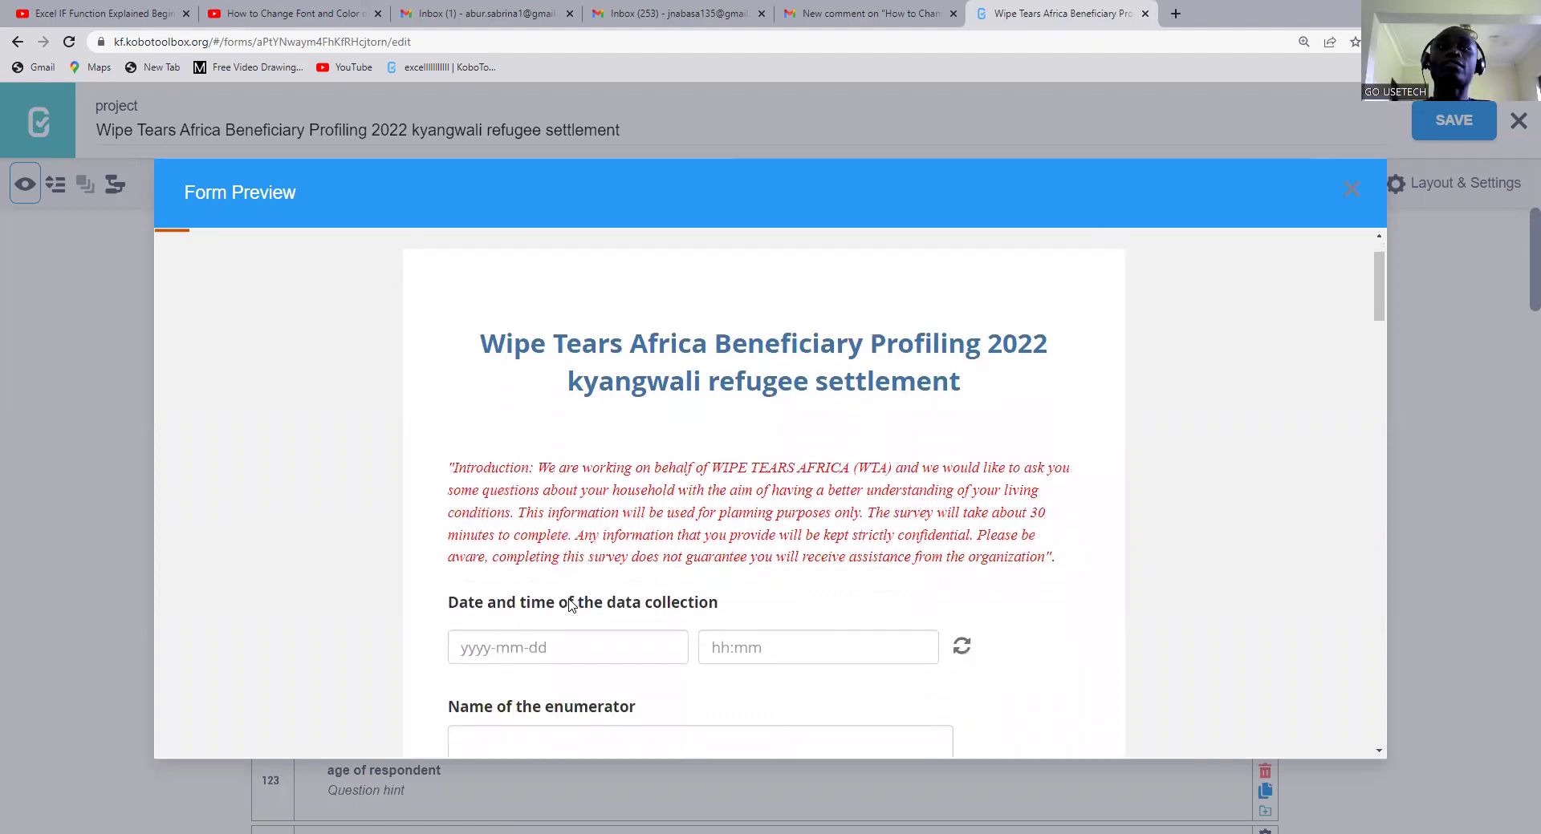
scroll(573, 595, down, 20)
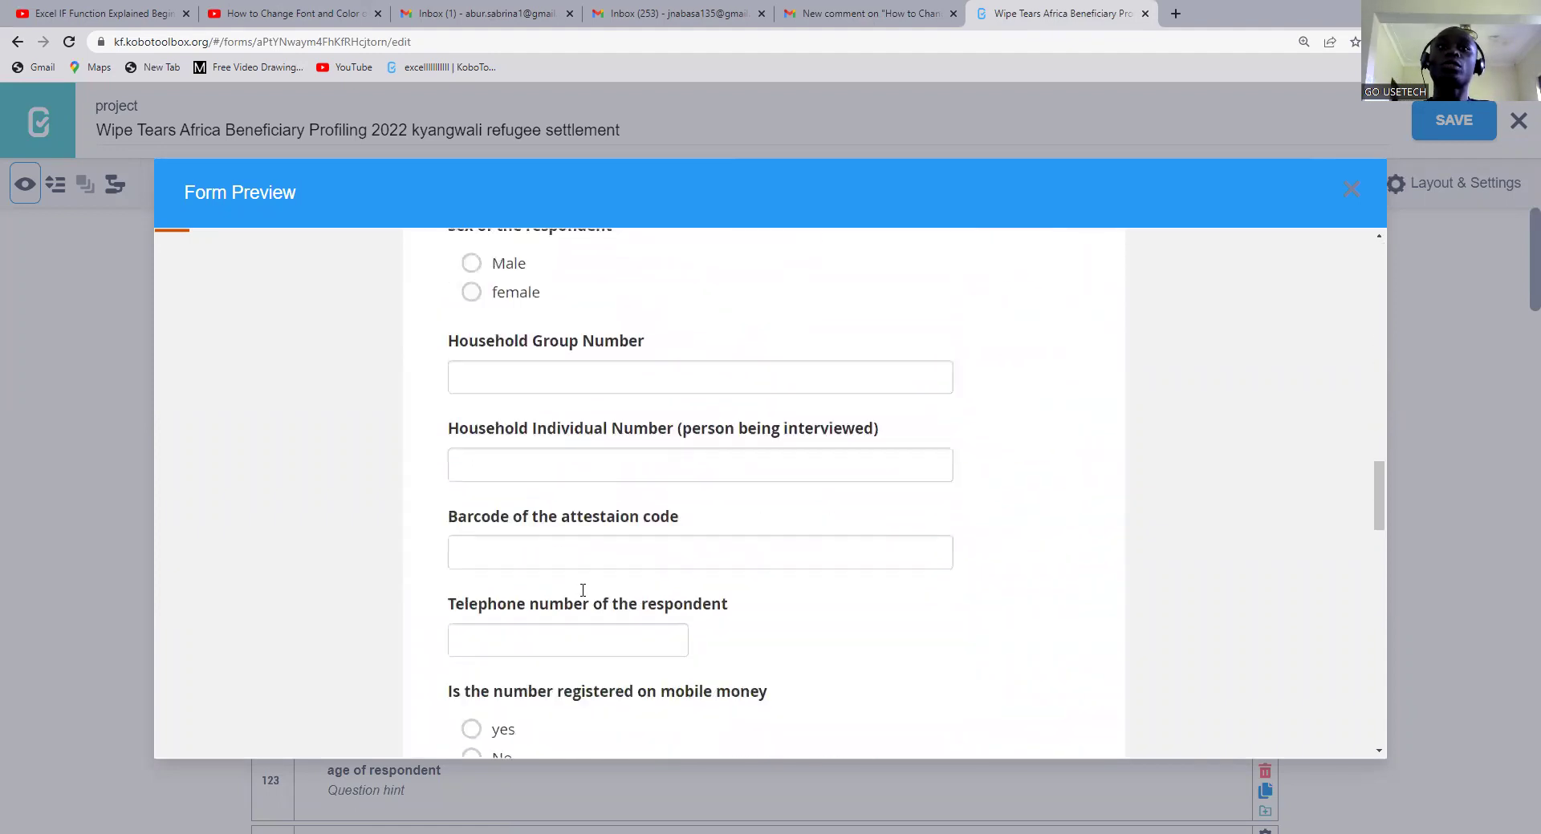
scroll(585, 596, down, 5)
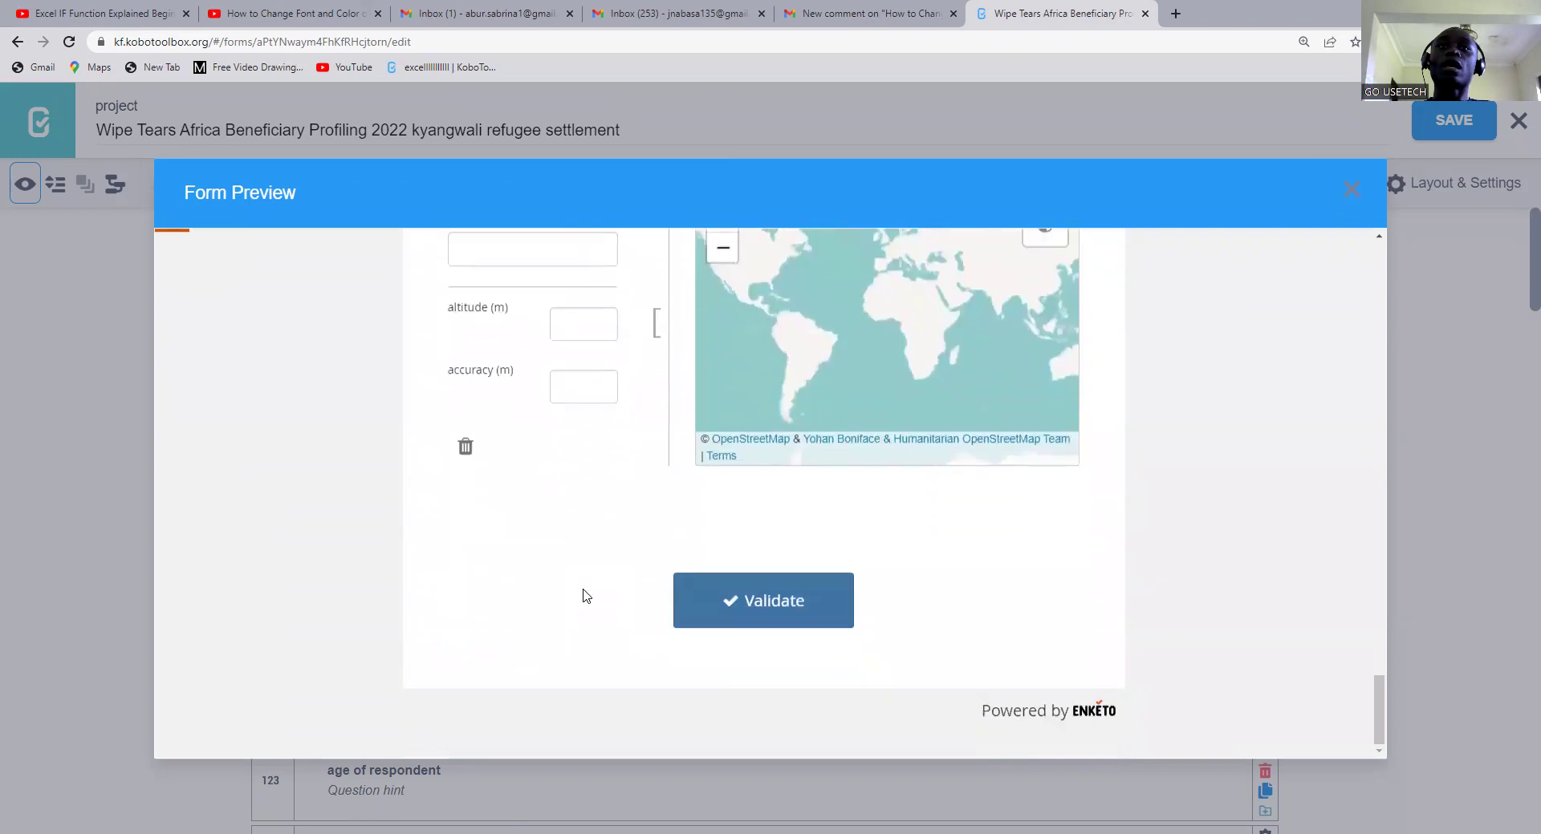
scroll(605, 590, up, 7)
scroll(605, 584, down, 5)
scroll(615, 590, down, 2)
scroll(864, 593, up, 10)
scroll(867, 590, up, 2)
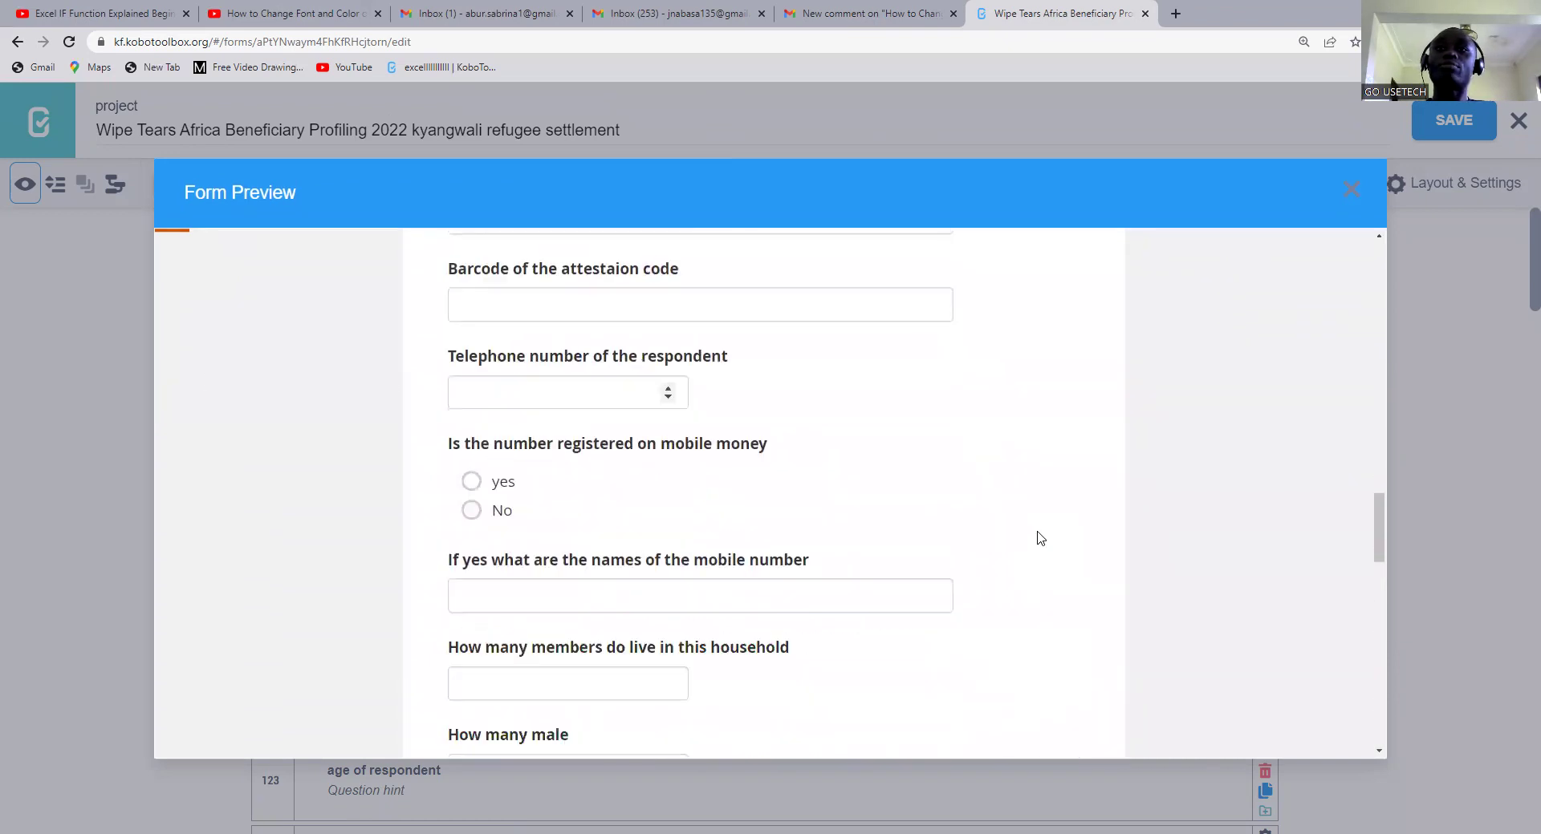
scroll(1039, 537, down, 10)
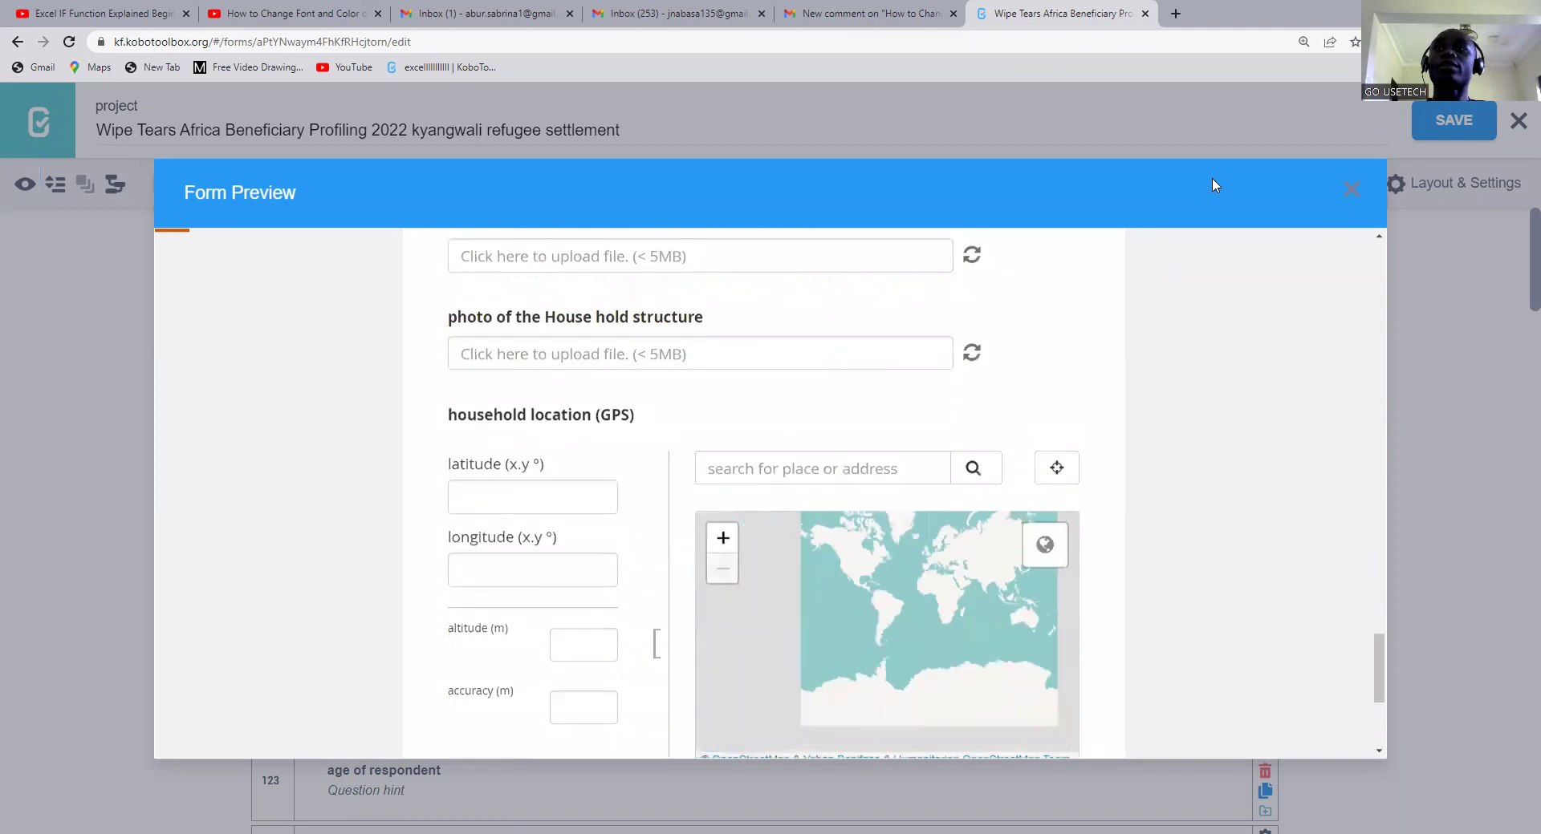
click(1338, 196)
Start a new question at the form's end labelled 'ATTENDENCE LIST'.
scroll(392, 676, down, 15)
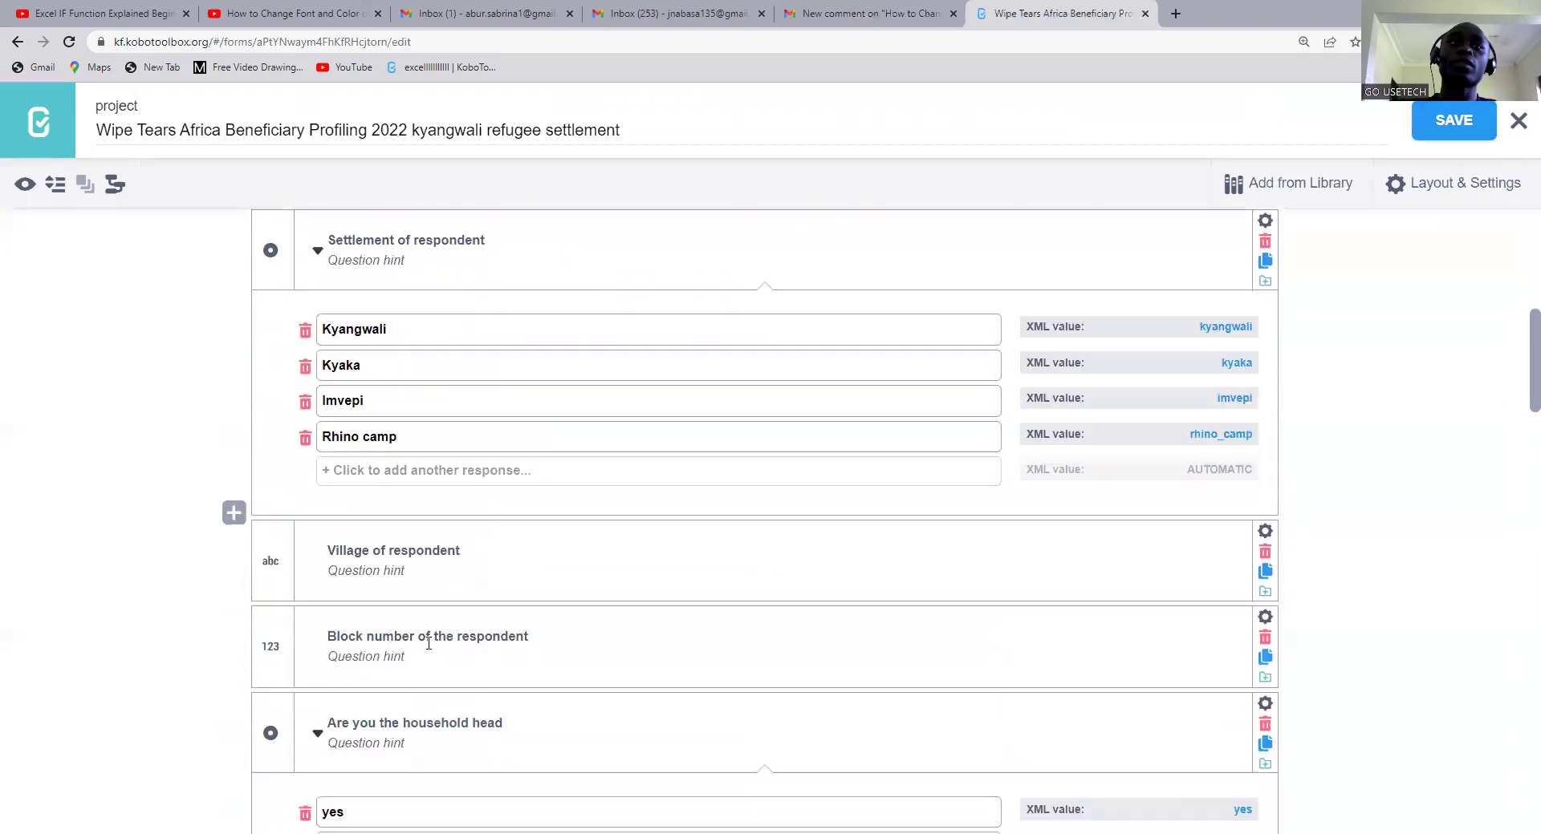
scroll(393, 676, down, 5)
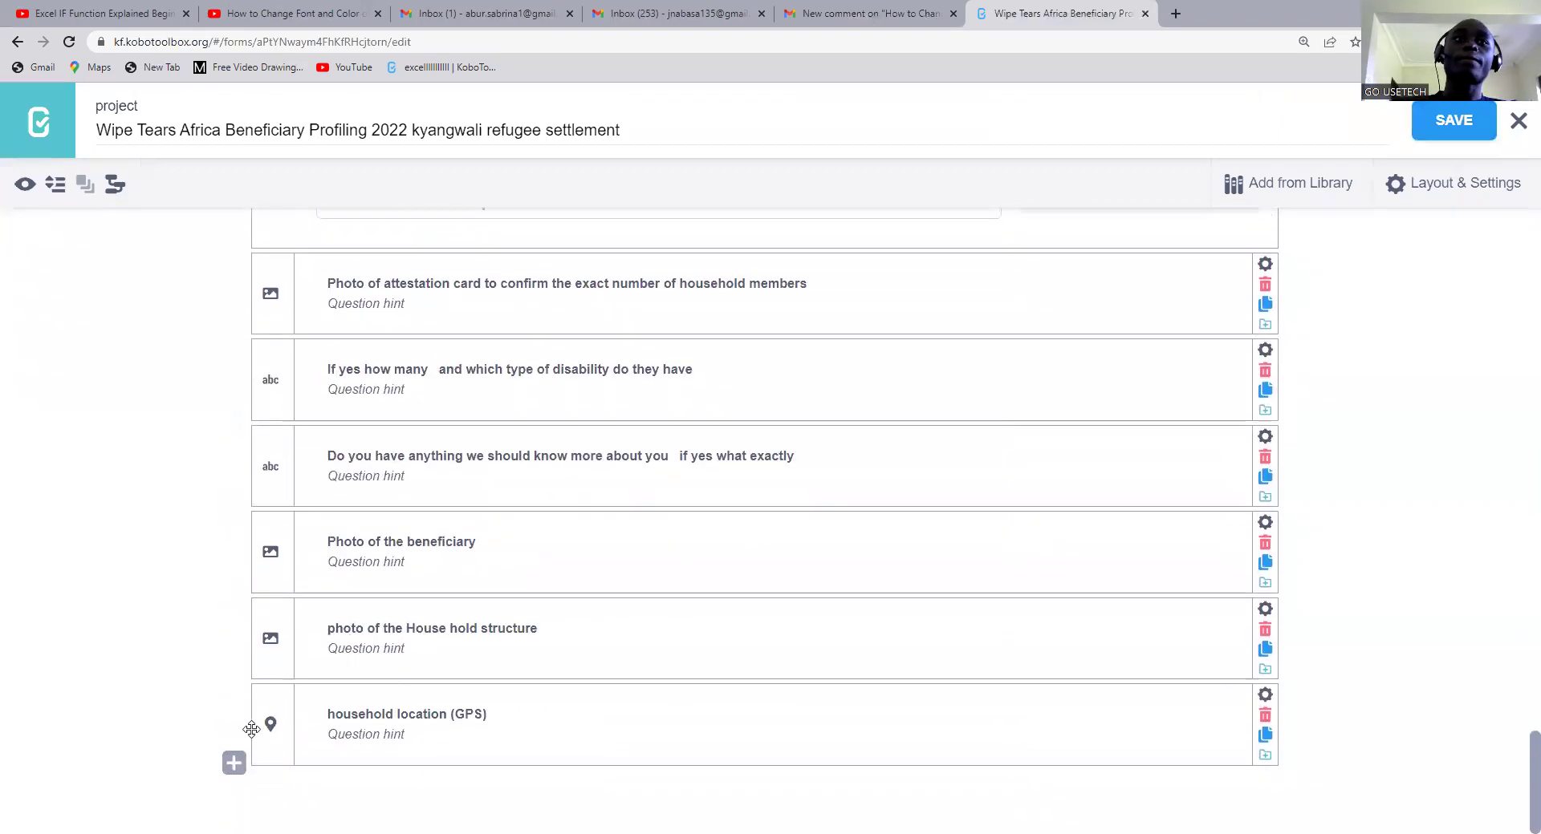
click(237, 768)
scroll(245, 768, down, 1)
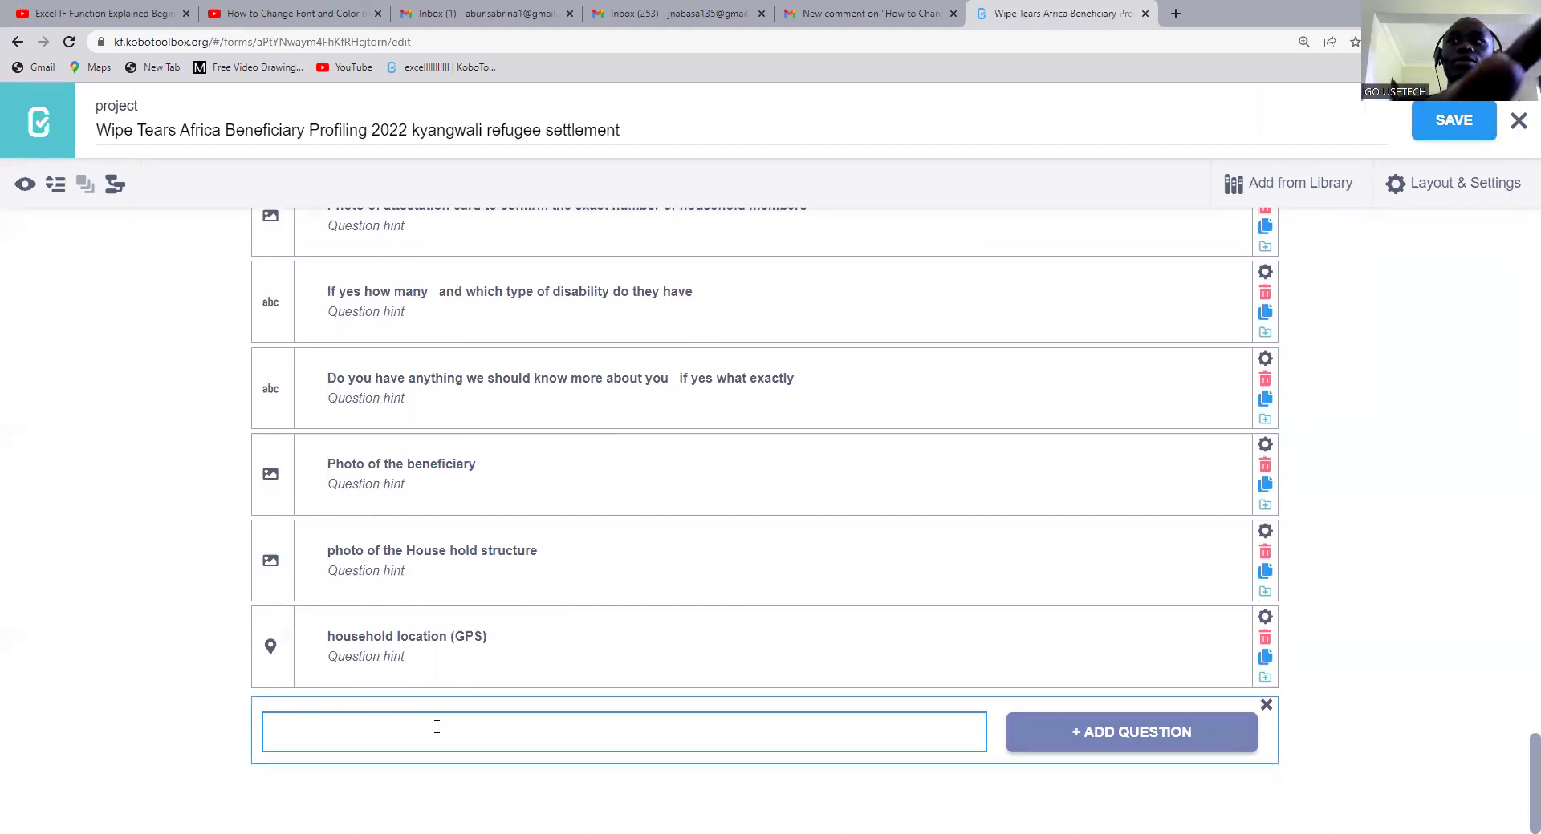
text(n)
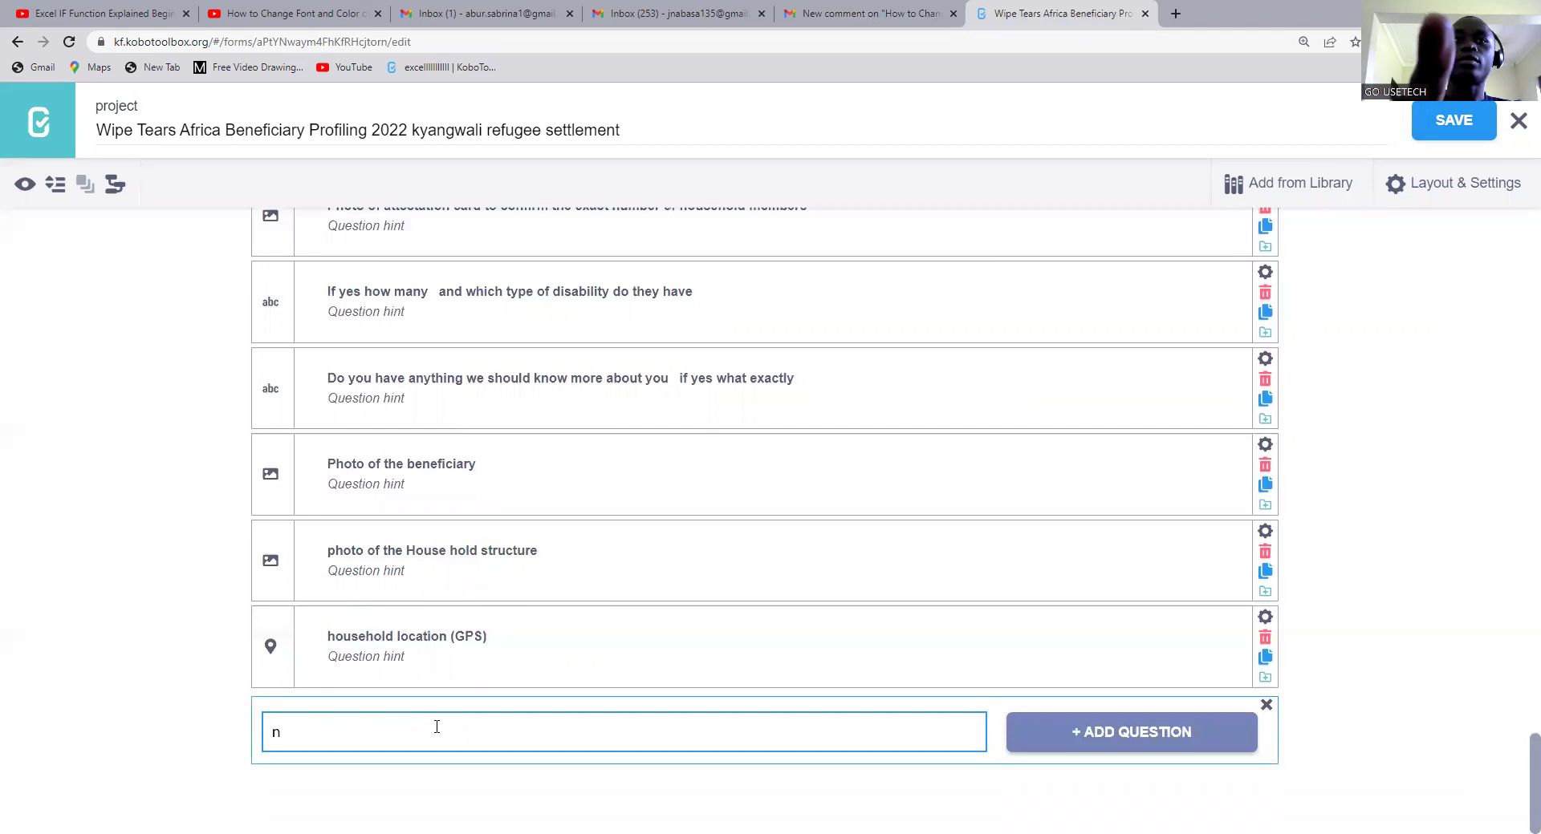
key(BackSpace)
text(ATT)
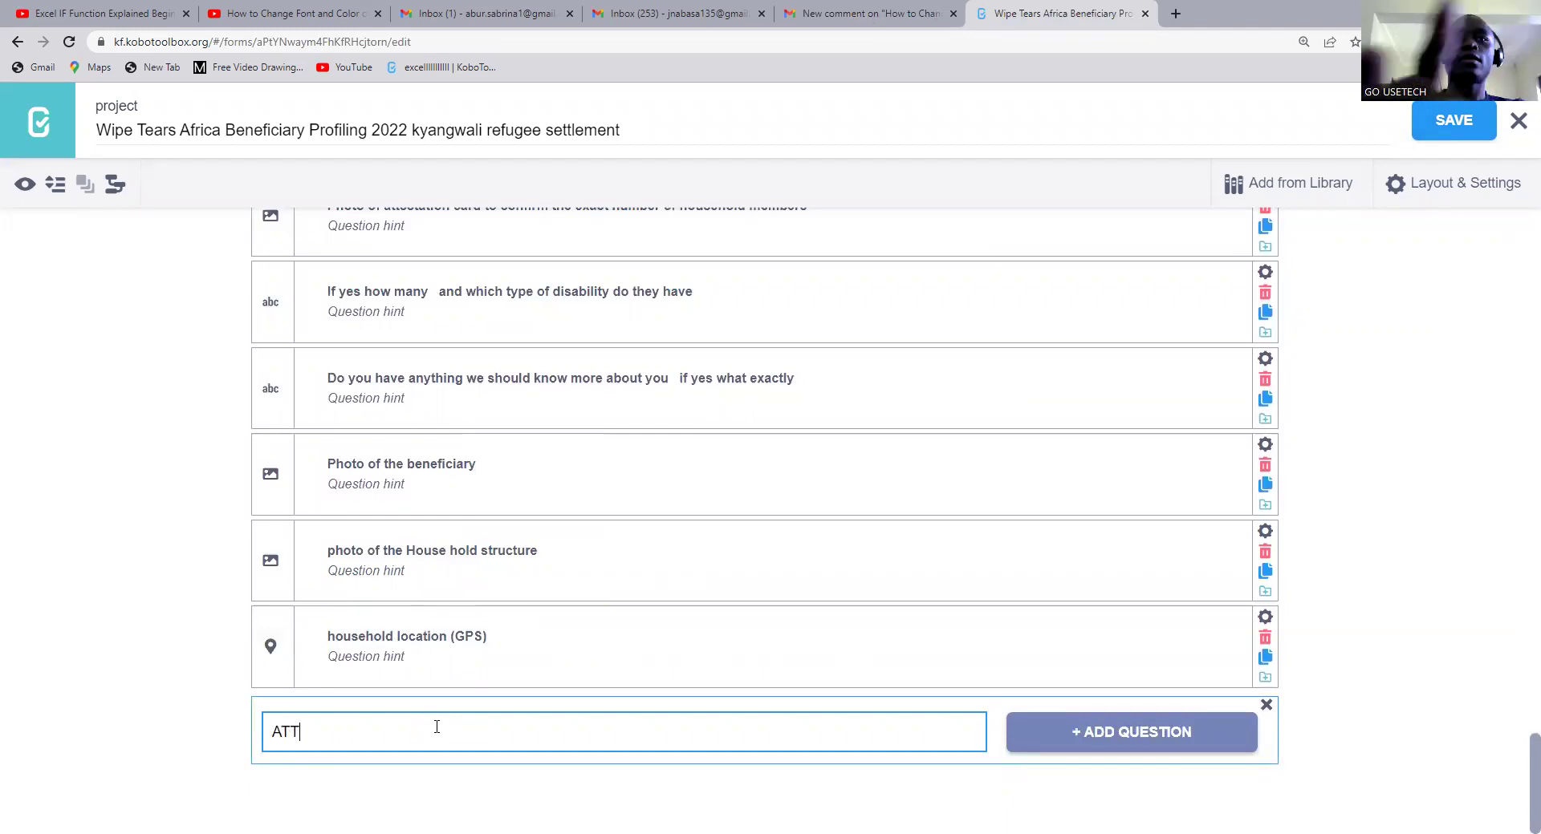
text(ENDEN)
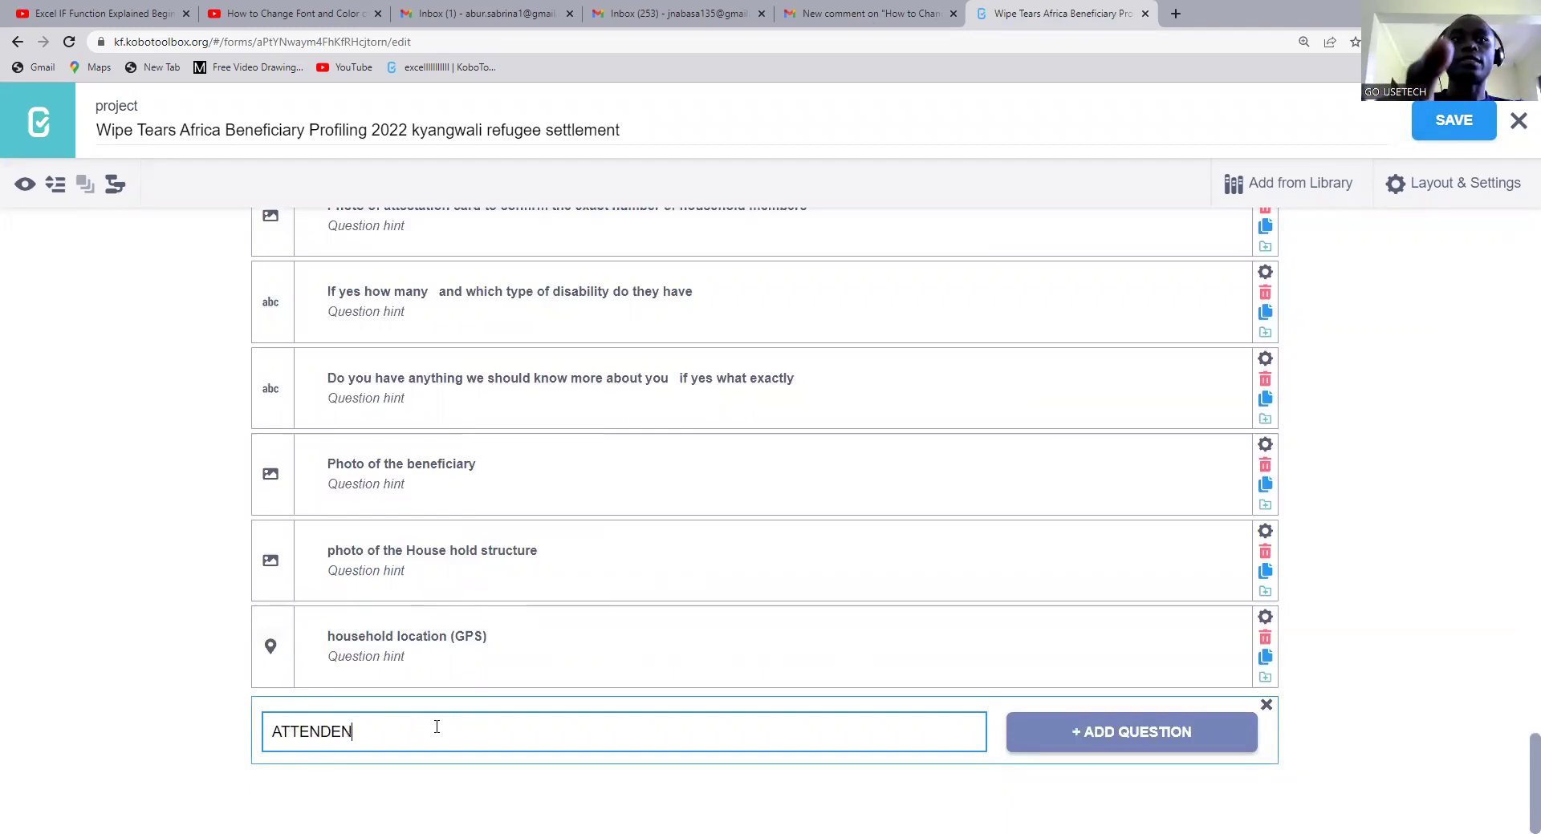
text(CE LIS)
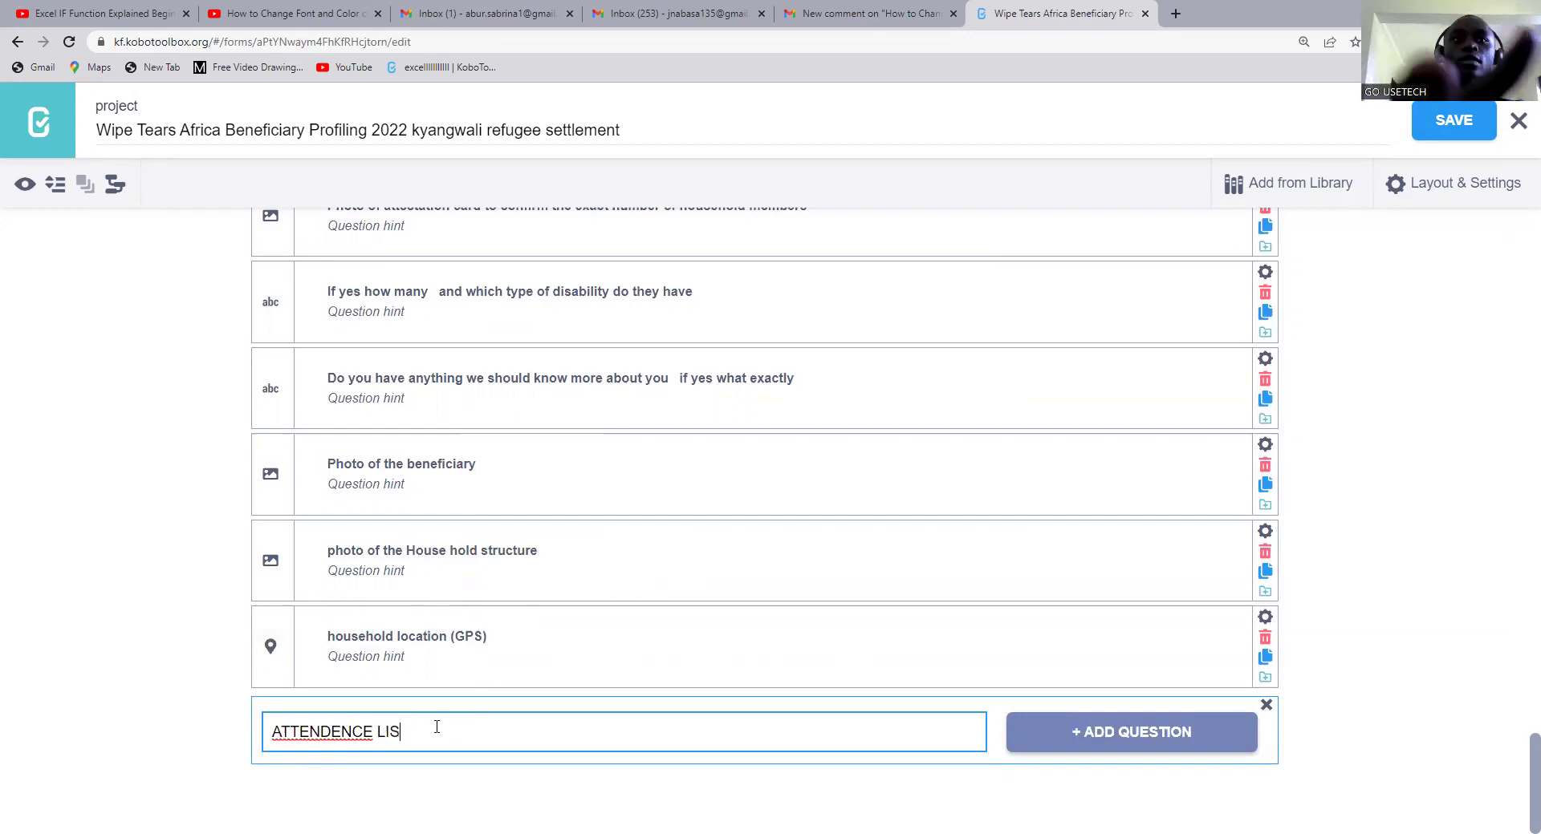
text(T)
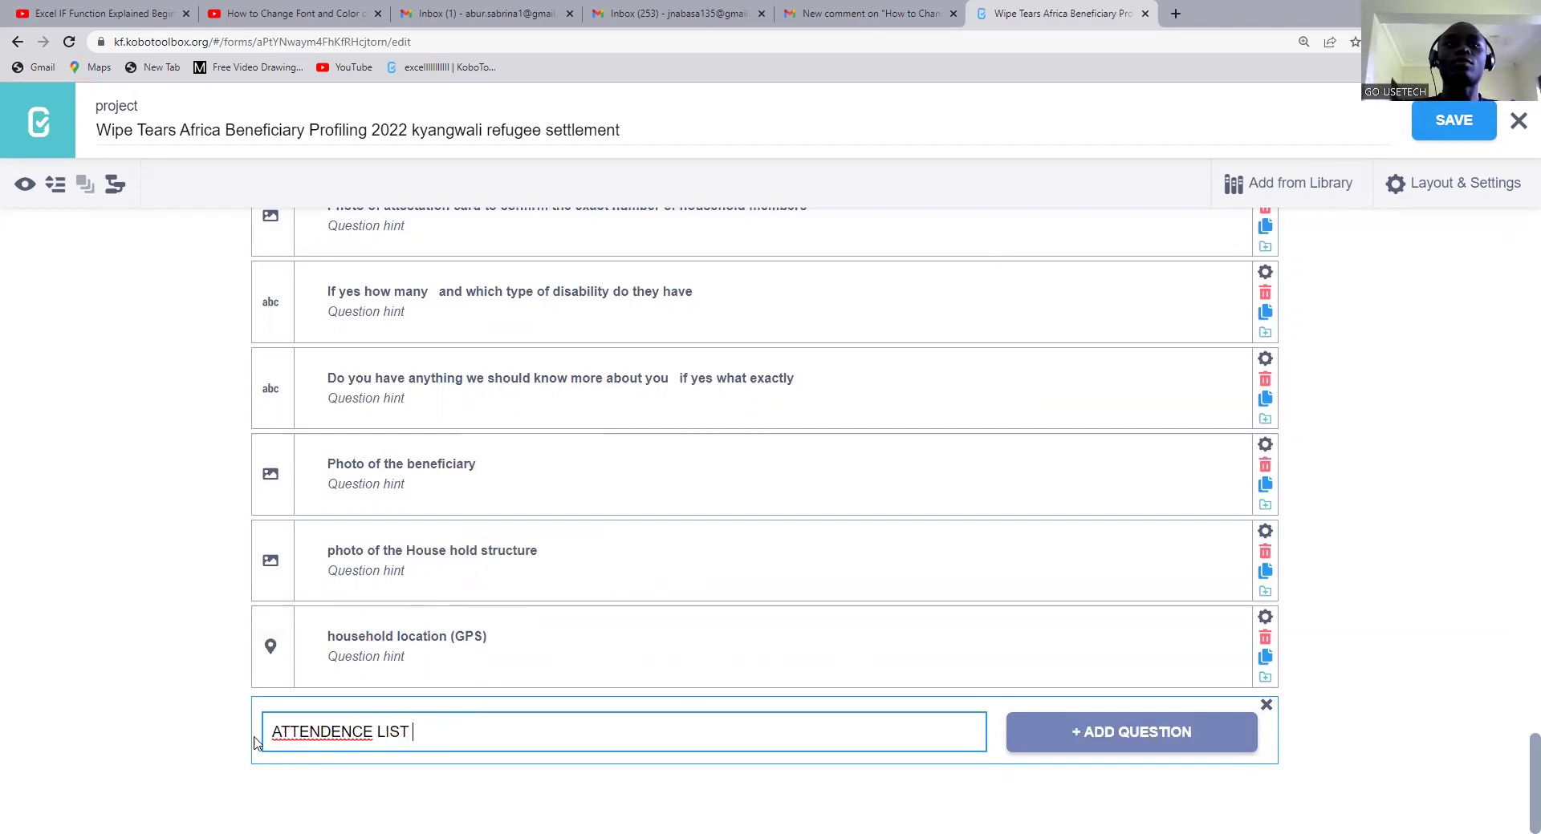
Change the title to 'students ATTENDENCE LIST' and add the question.
key(ctrl+a)
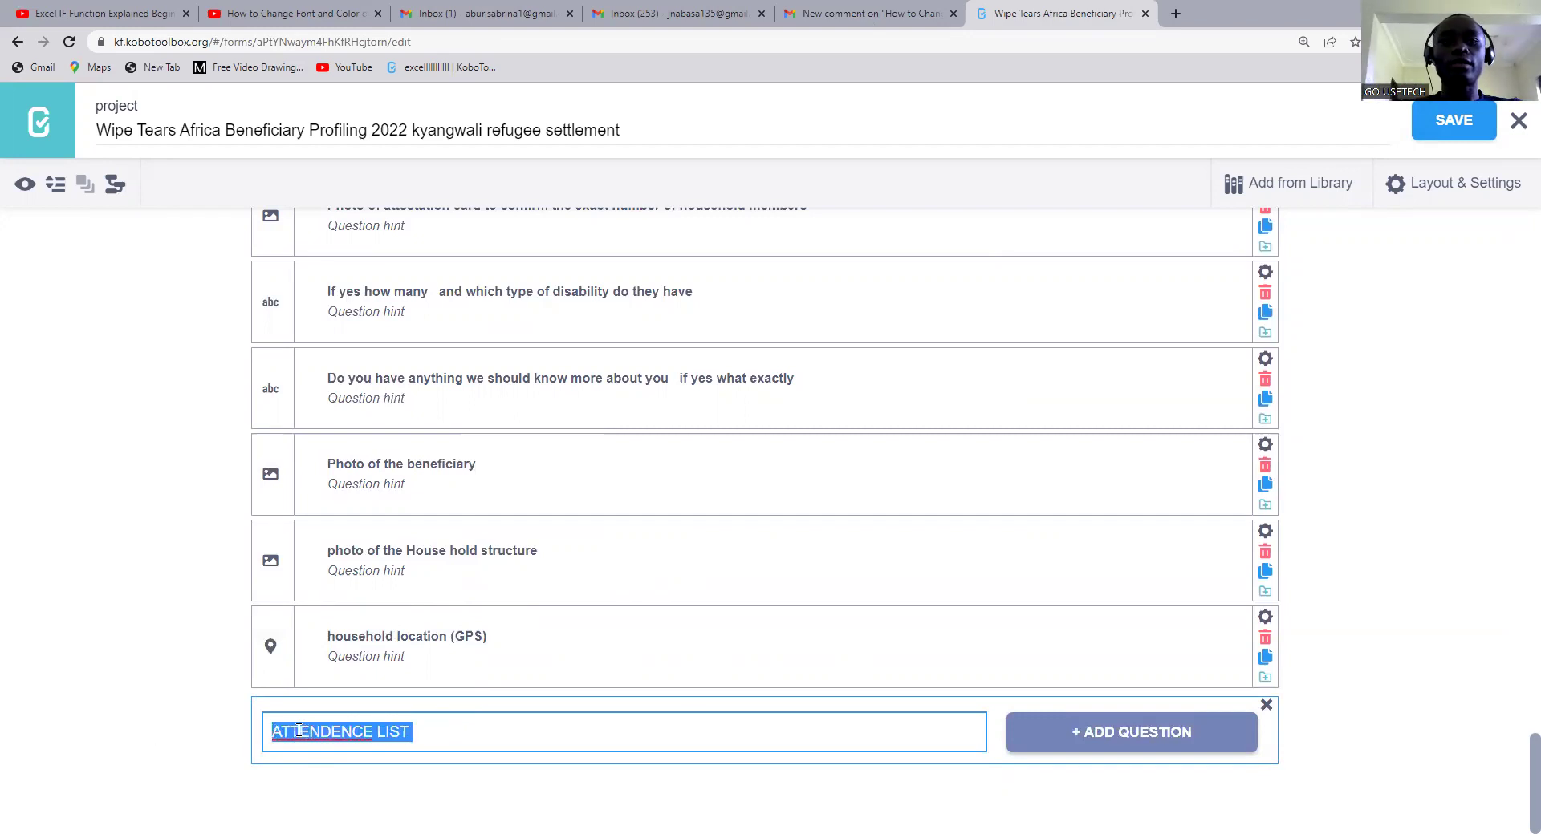
click(277, 732)
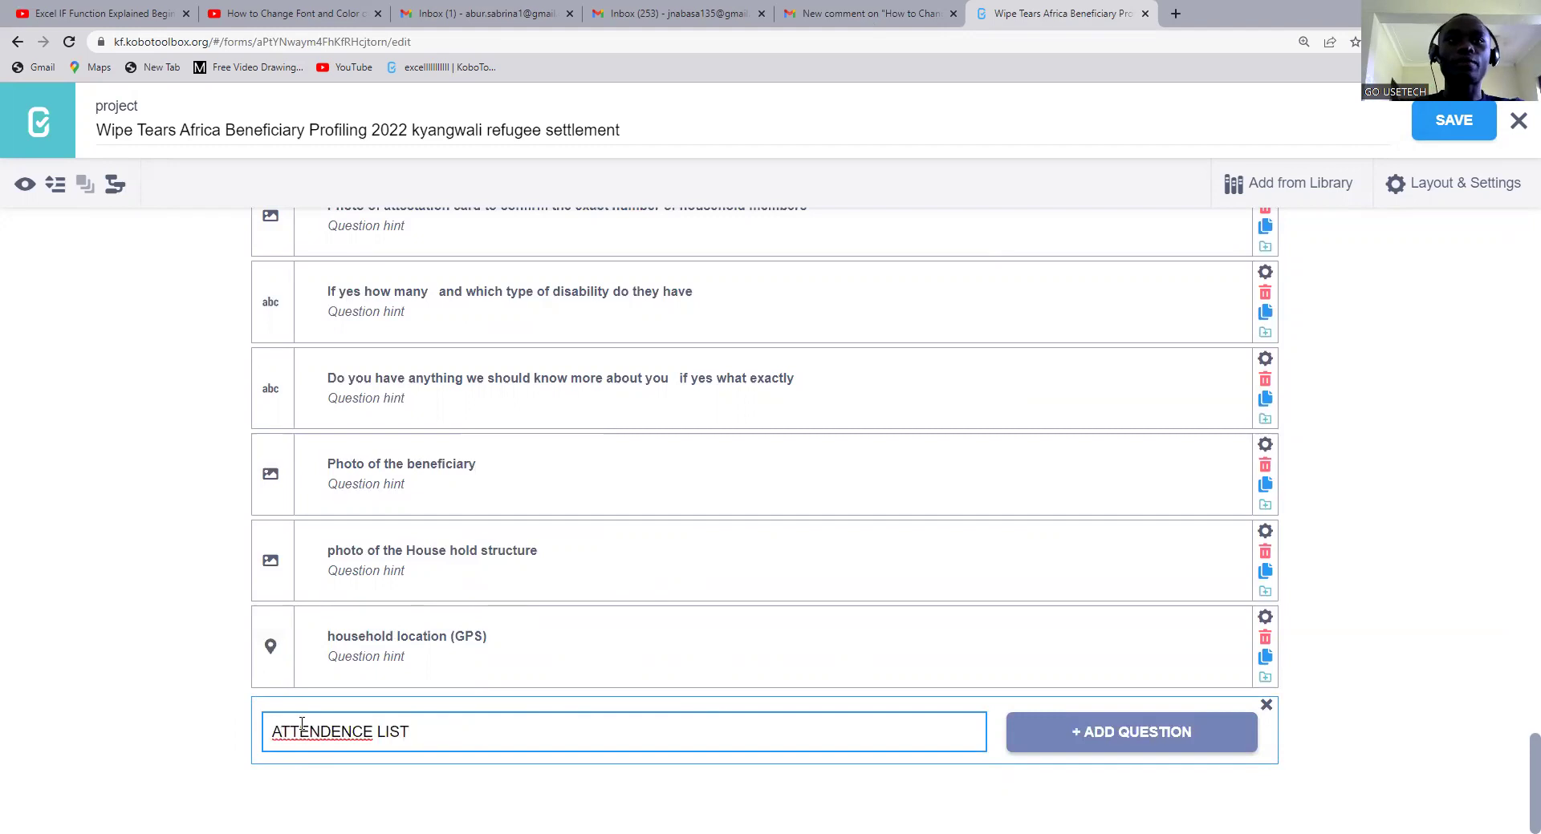
key(BackSpace)
text(stude)
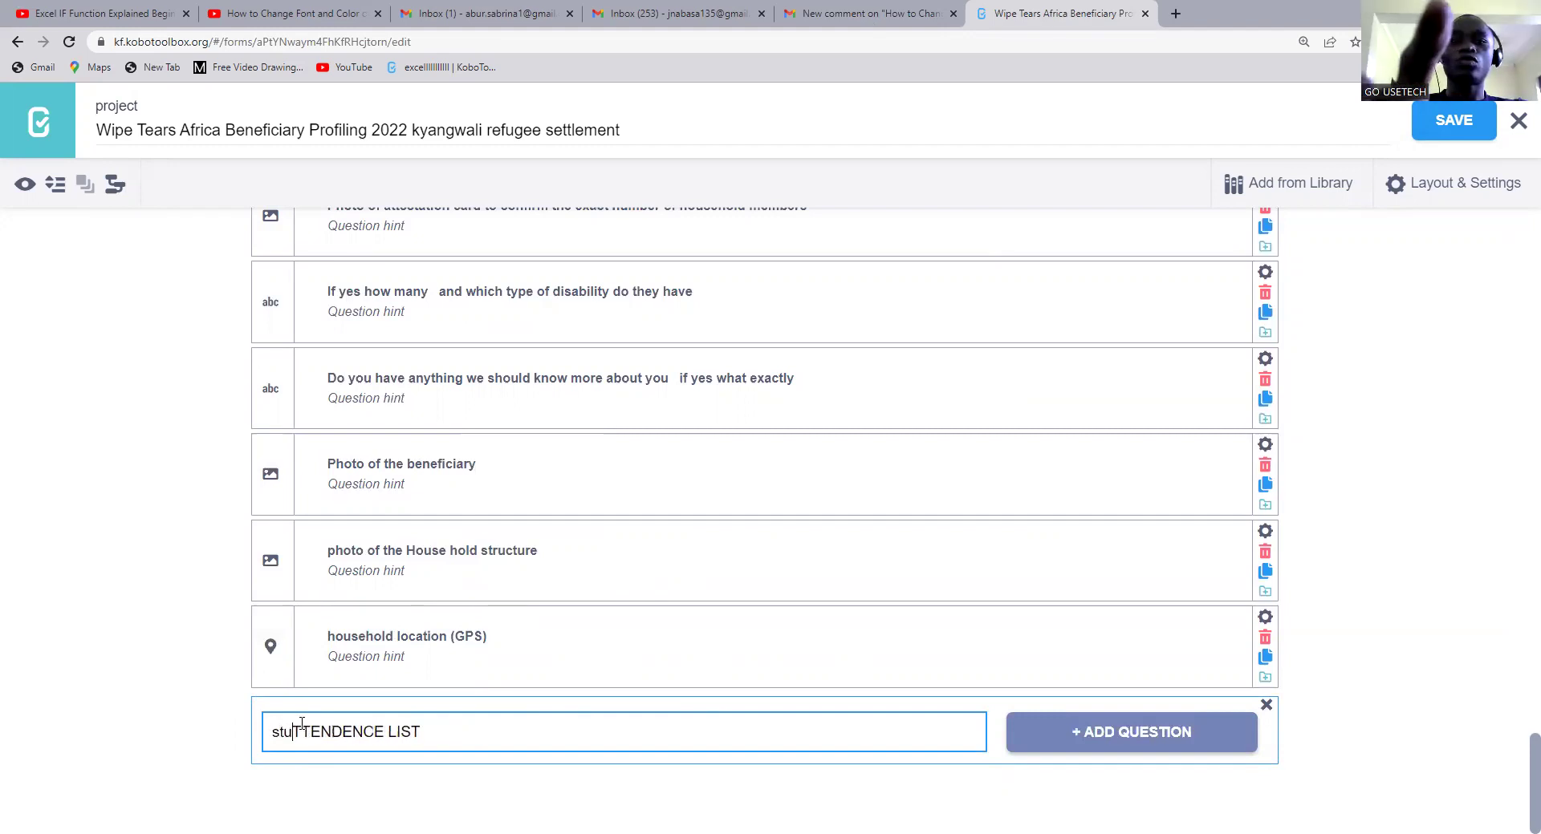
text(nts )
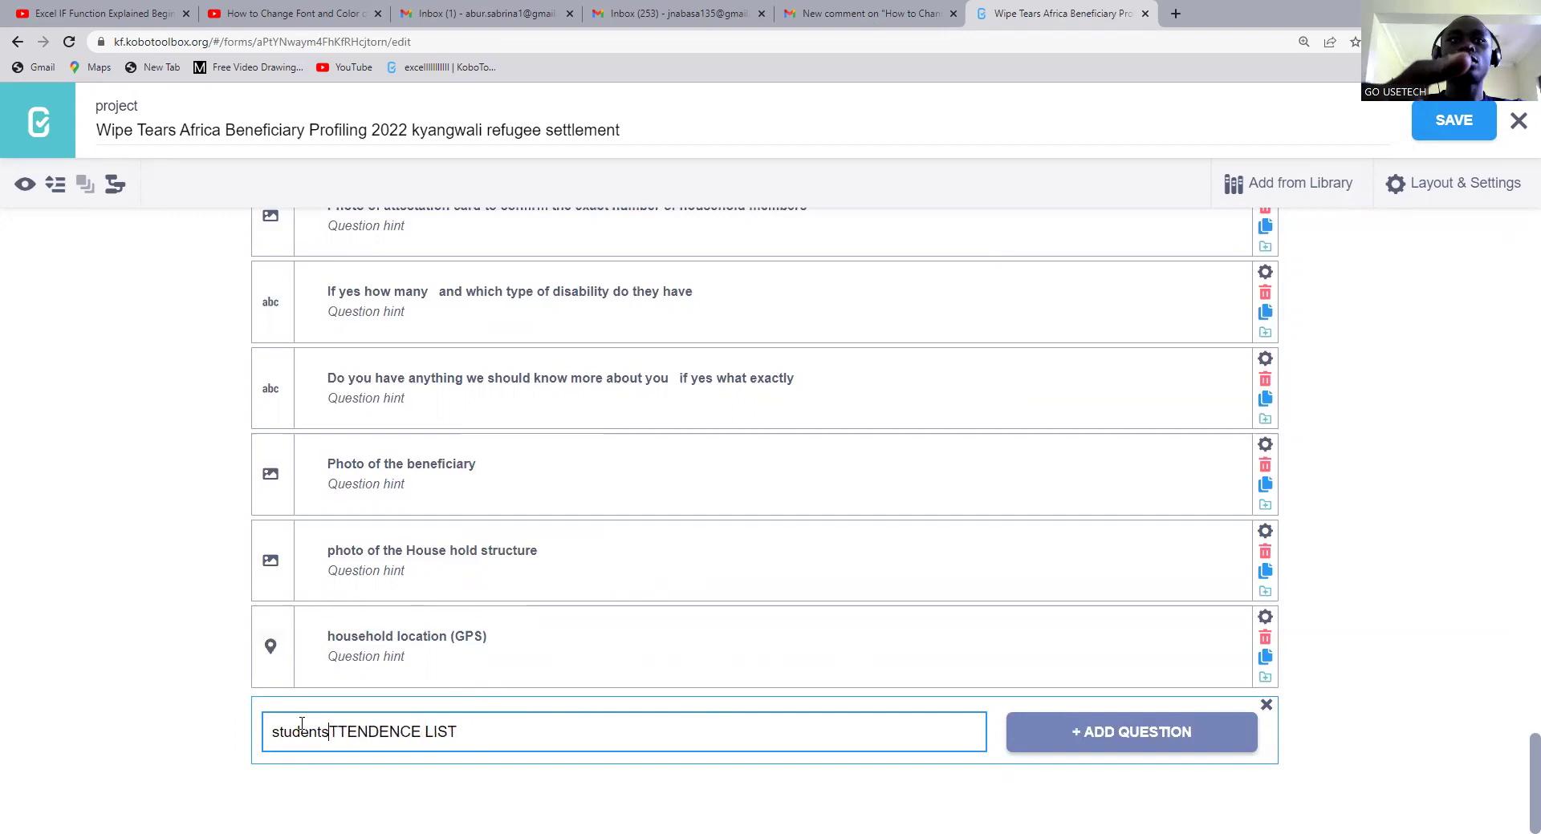
text(A)
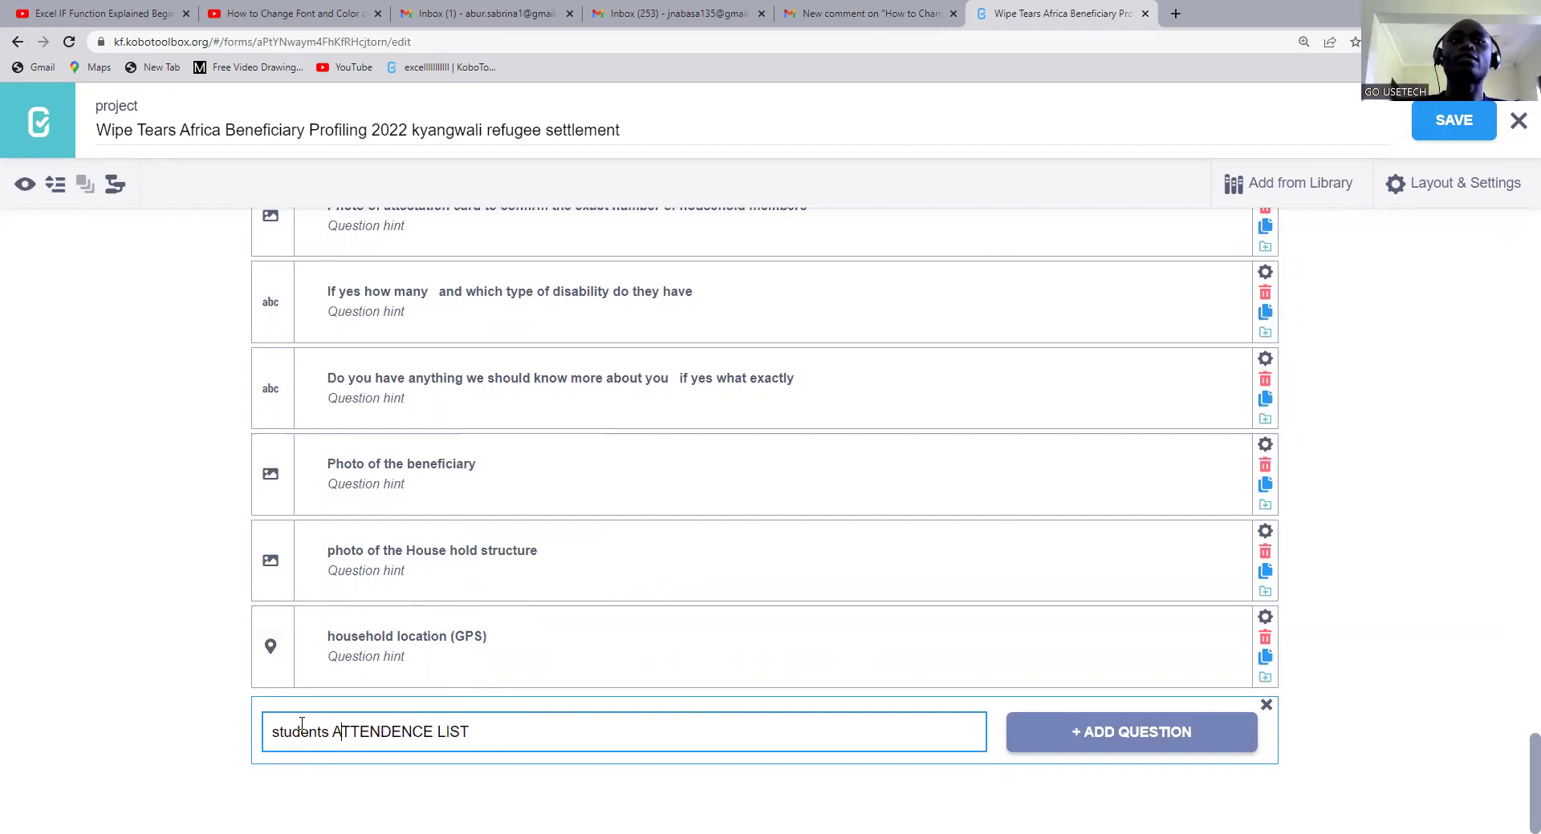
click(1129, 728)
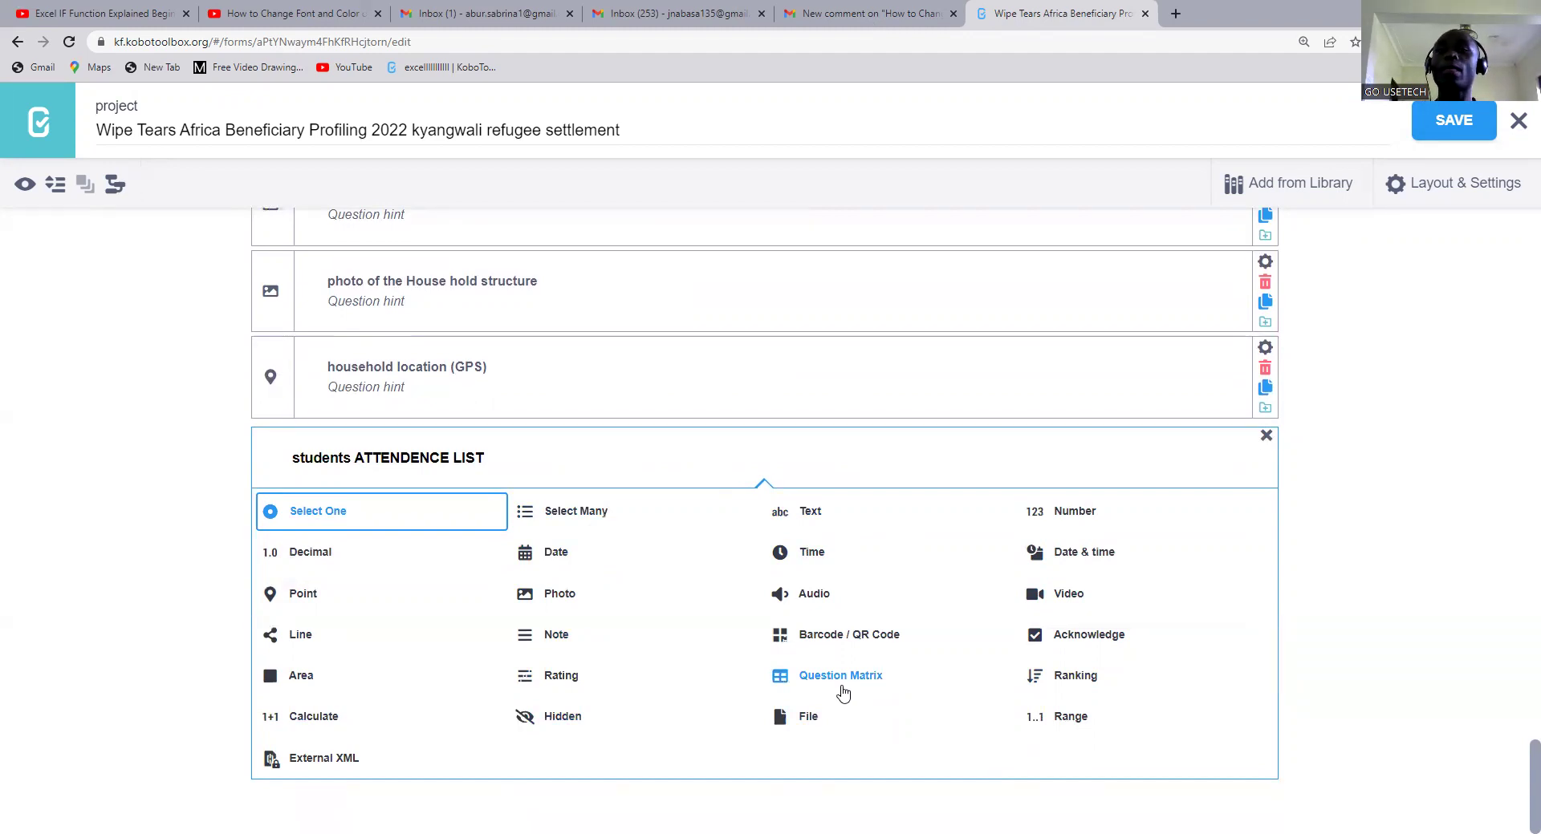
Make the question a Question Matrix and zoom in on its default grid.
click(842, 691)
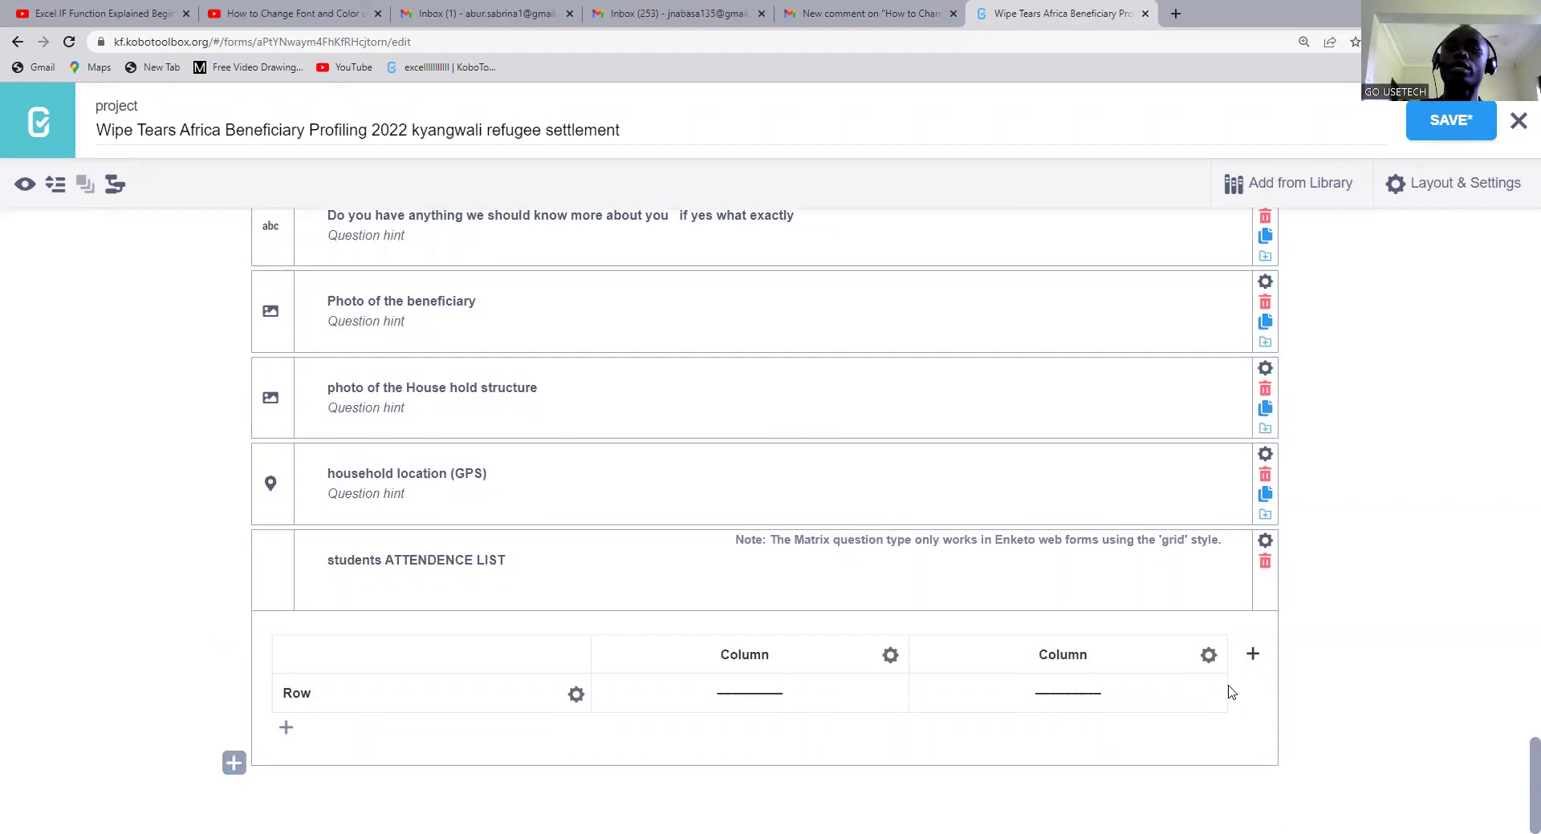
key(ctrl+plus)
key(ctrl+plus)
key(ctrl+plus)
key(ctrl+plus)
scroll(1232, 692, down, 3)
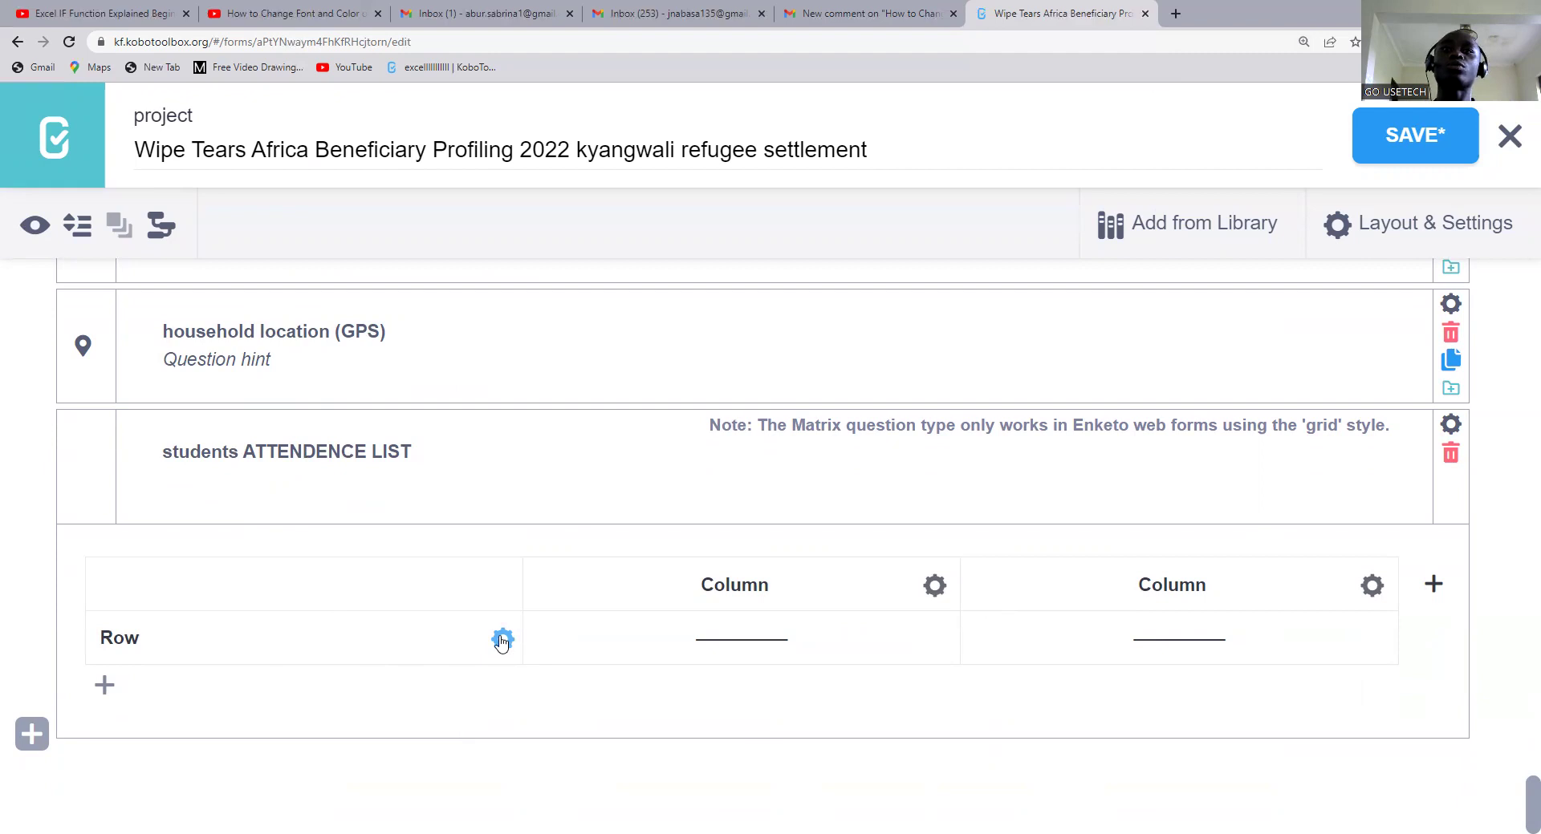
Delete the matrix's default row from its settings and confirm the deletion.
click(502, 640)
scroll(685, 654, down, 3)
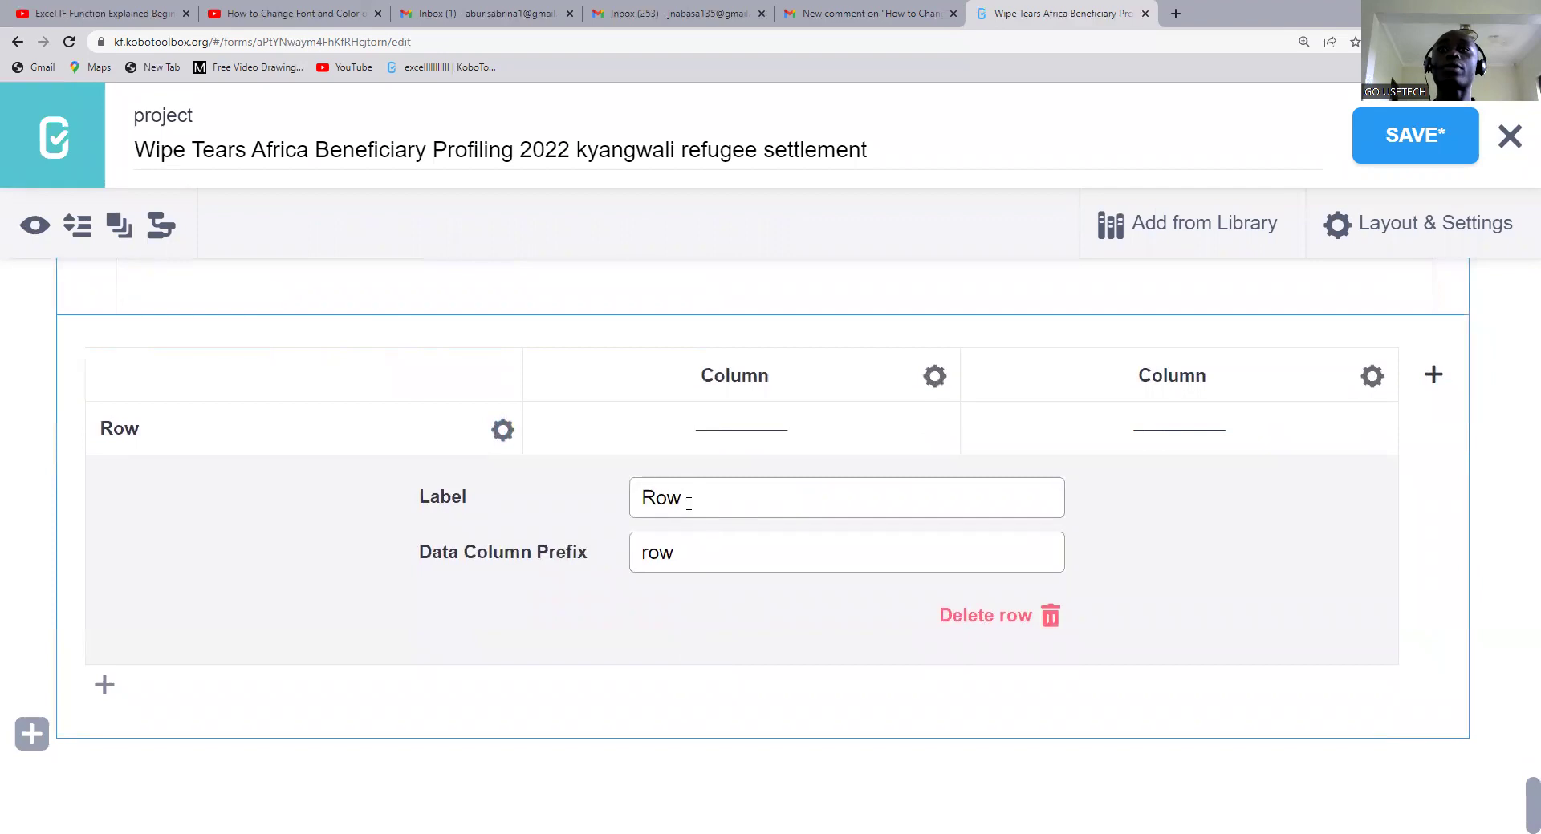
click(1026, 618)
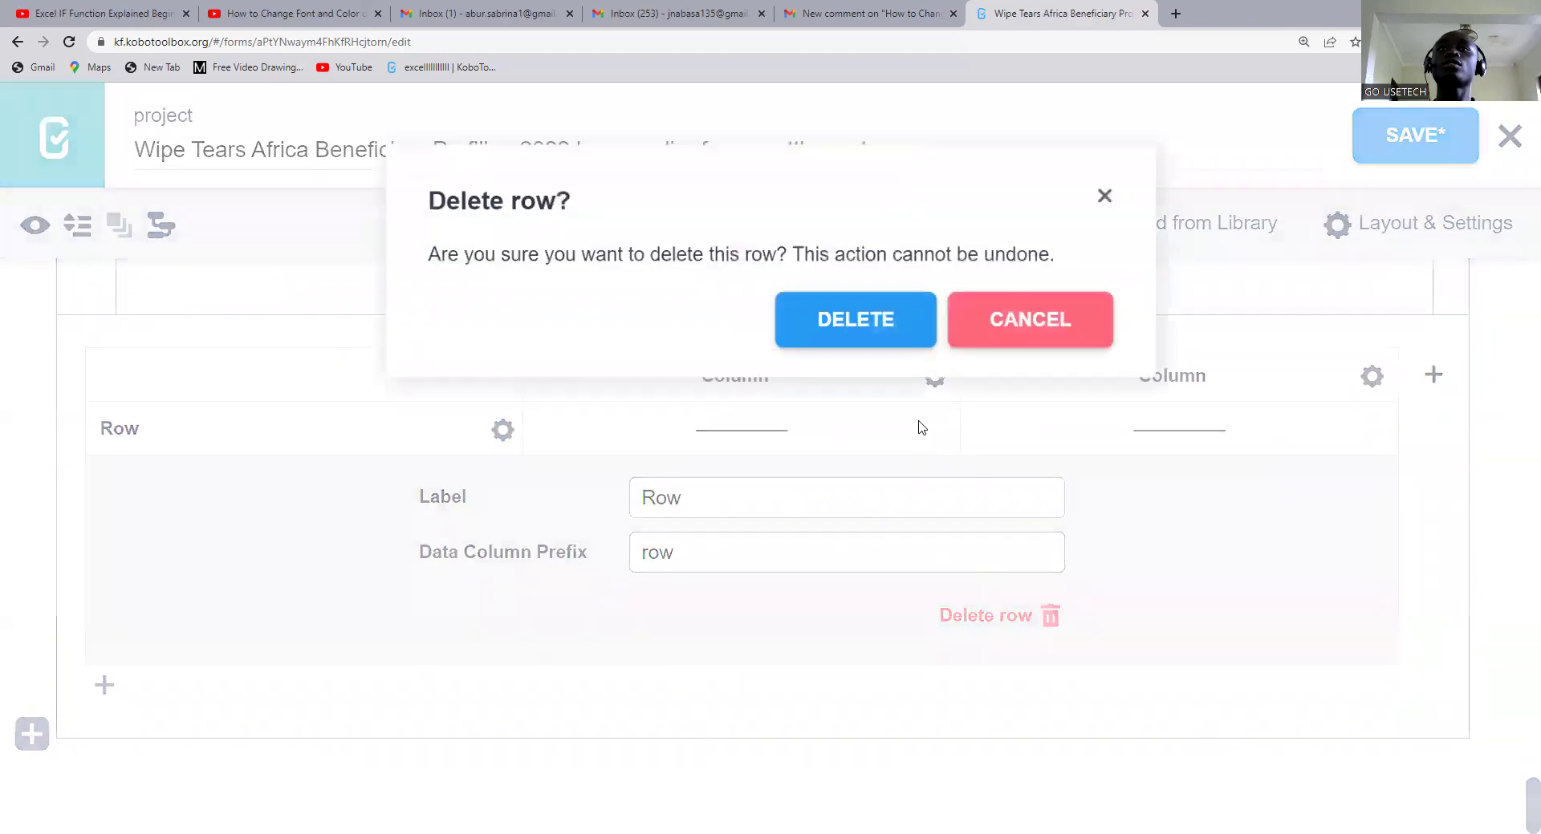
click(1031, 336)
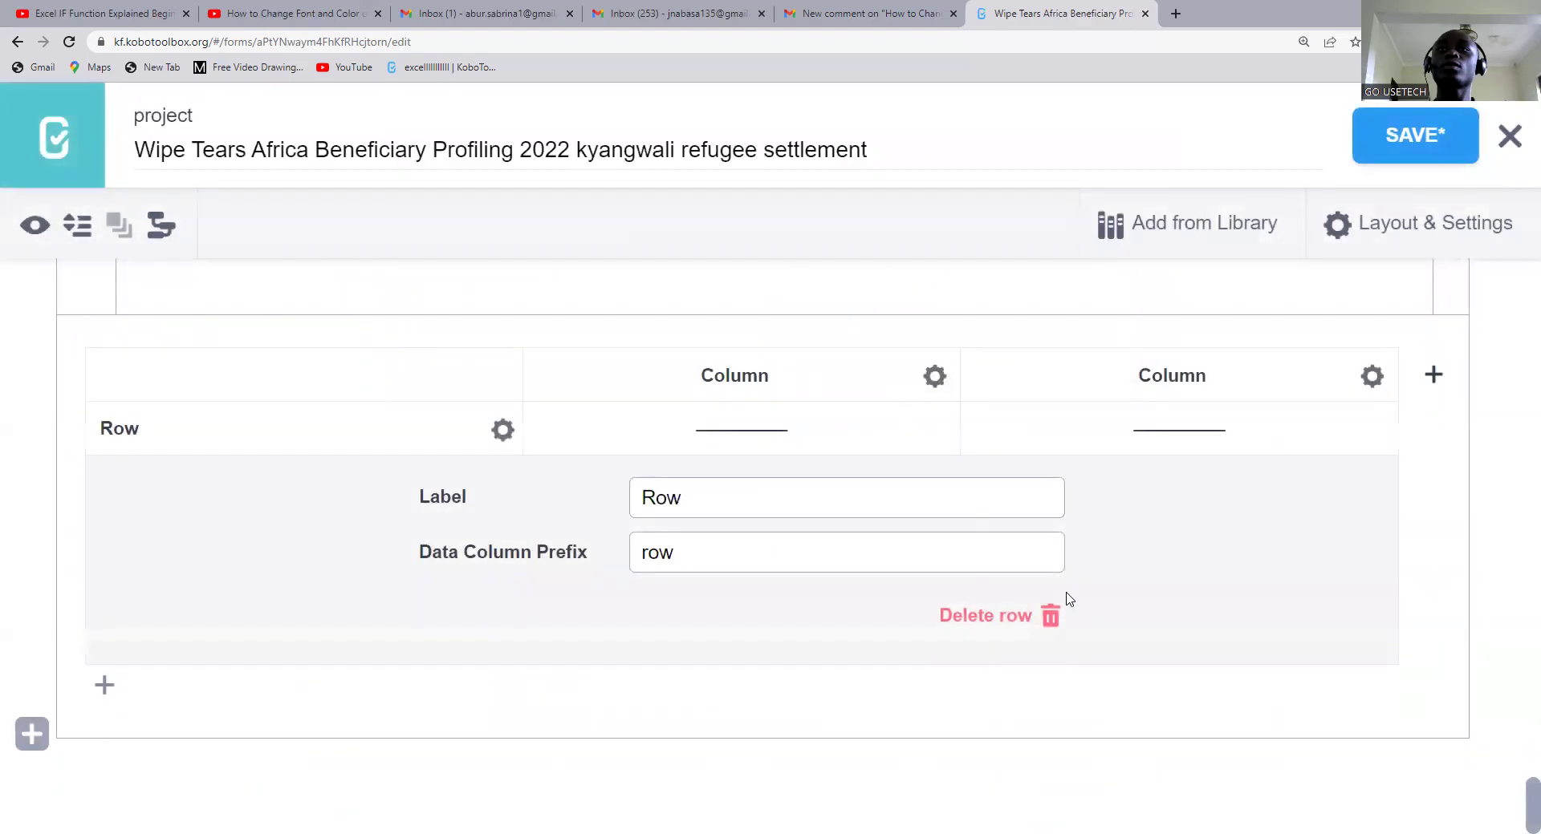
click(1051, 615)
click(851, 320)
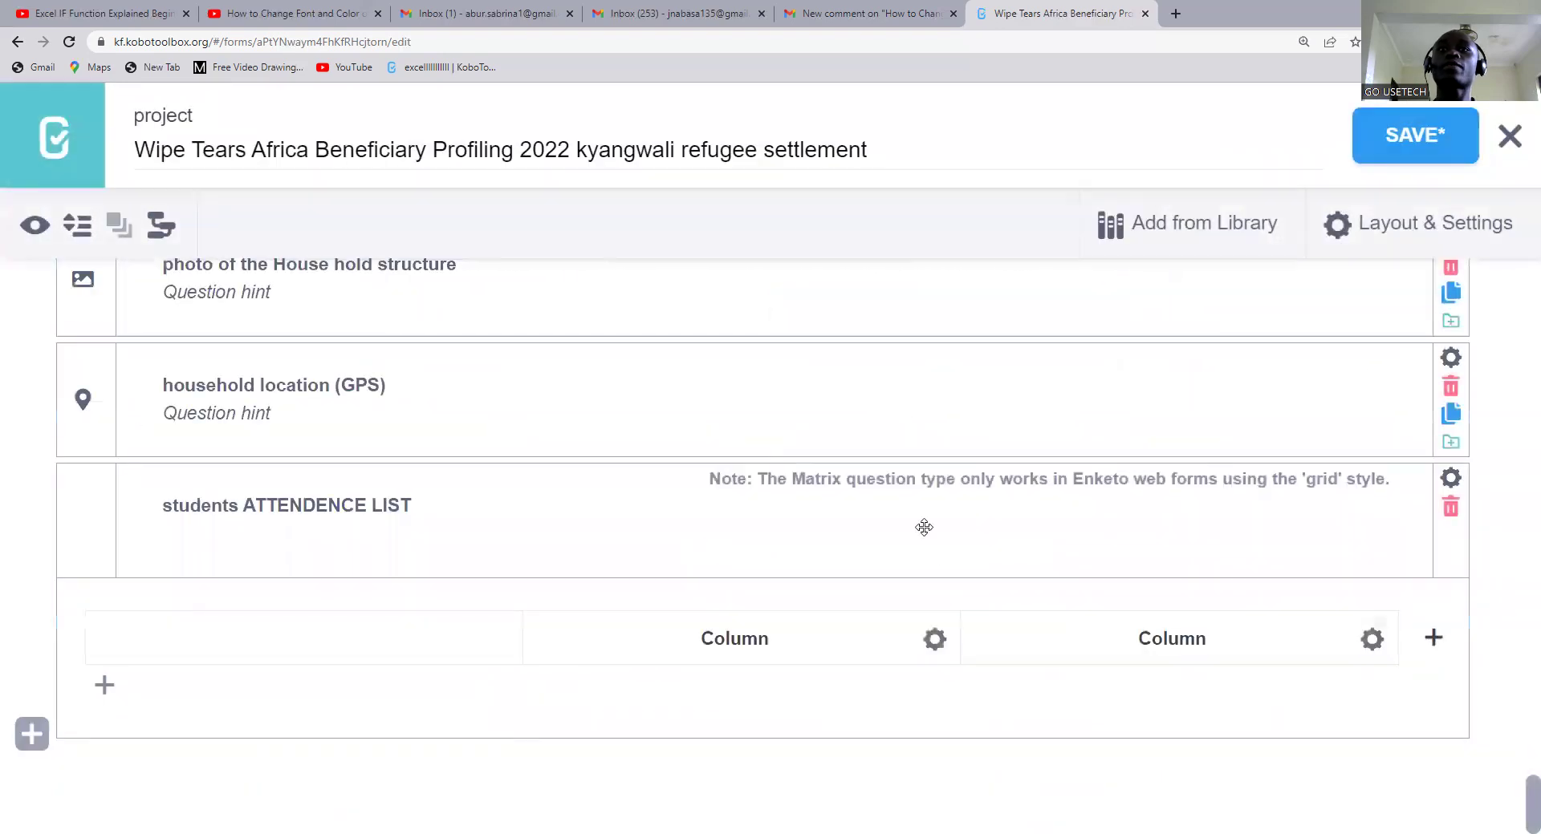
Open the first column's settings, keeping its response type as Text.
click(812, 619)
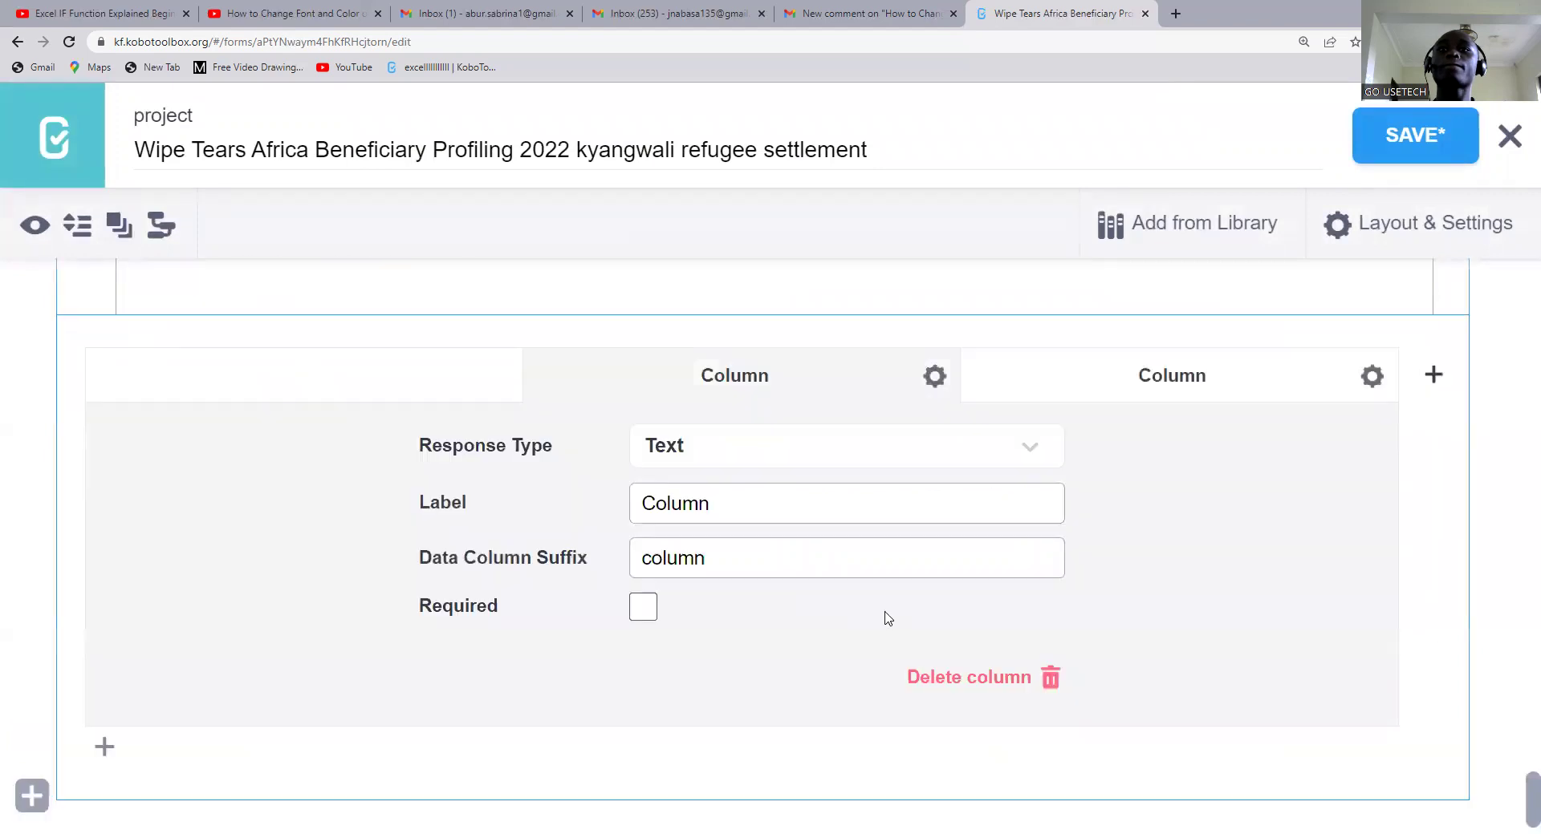
click(748, 511)
drag(747, 511, 602, 489)
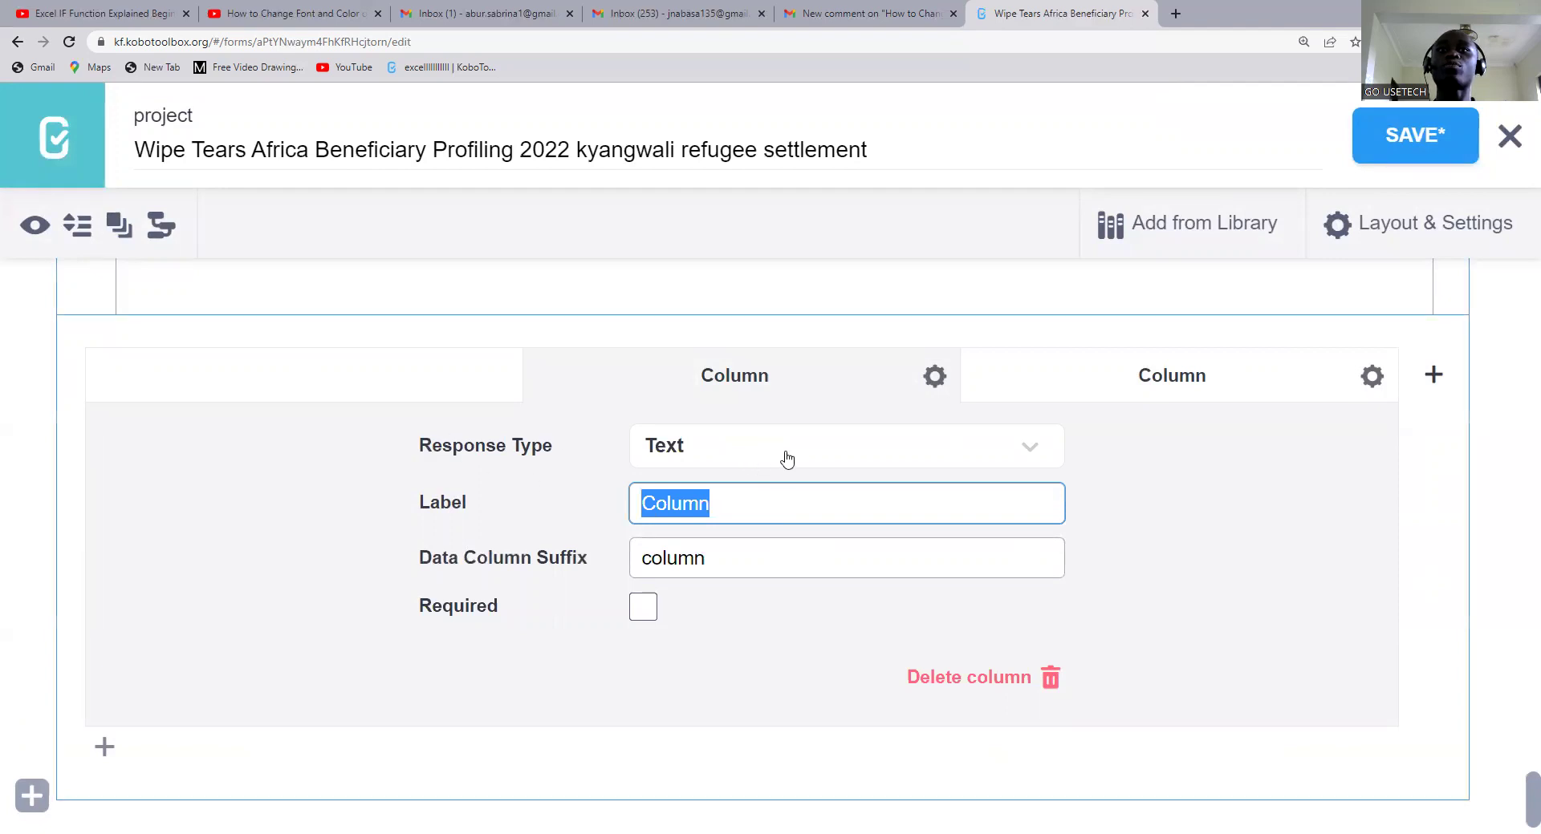
click(1040, 453)
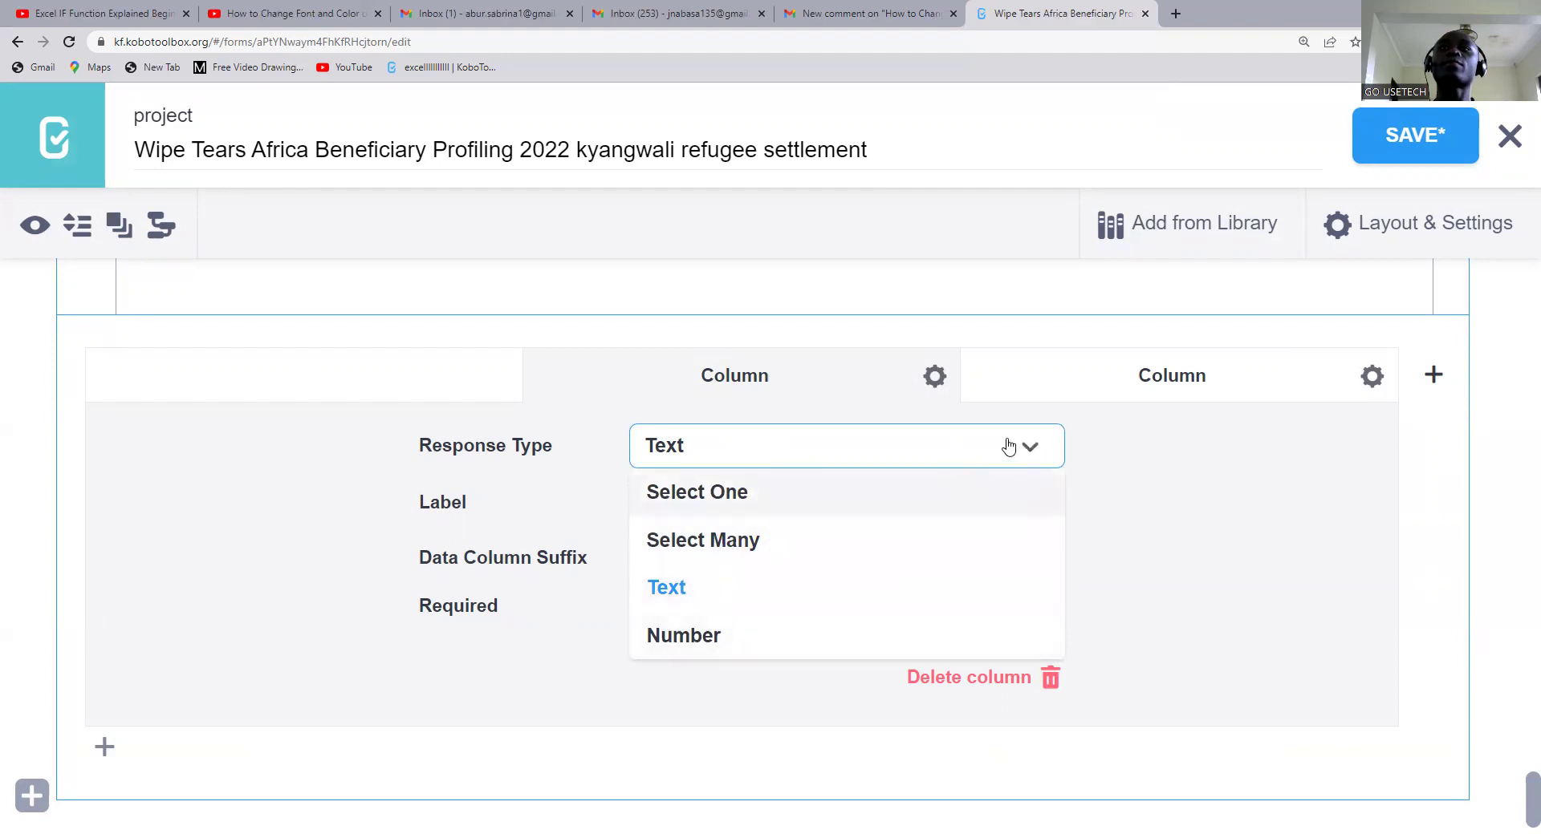
click(1037, 451)
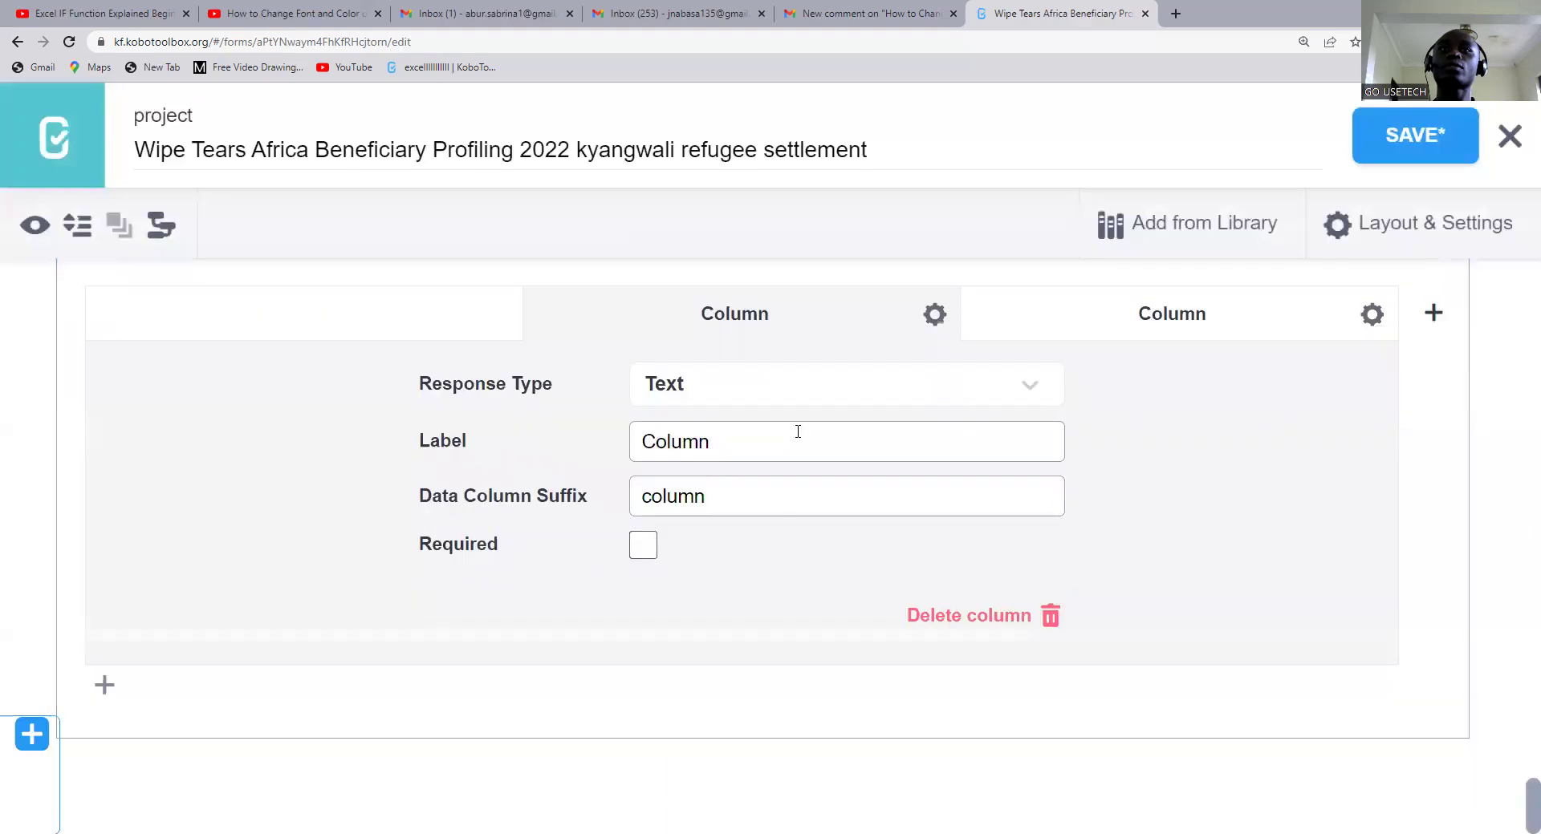
Relabel the first column 'Name of the student'.
drag(743, 440, 613, 450)
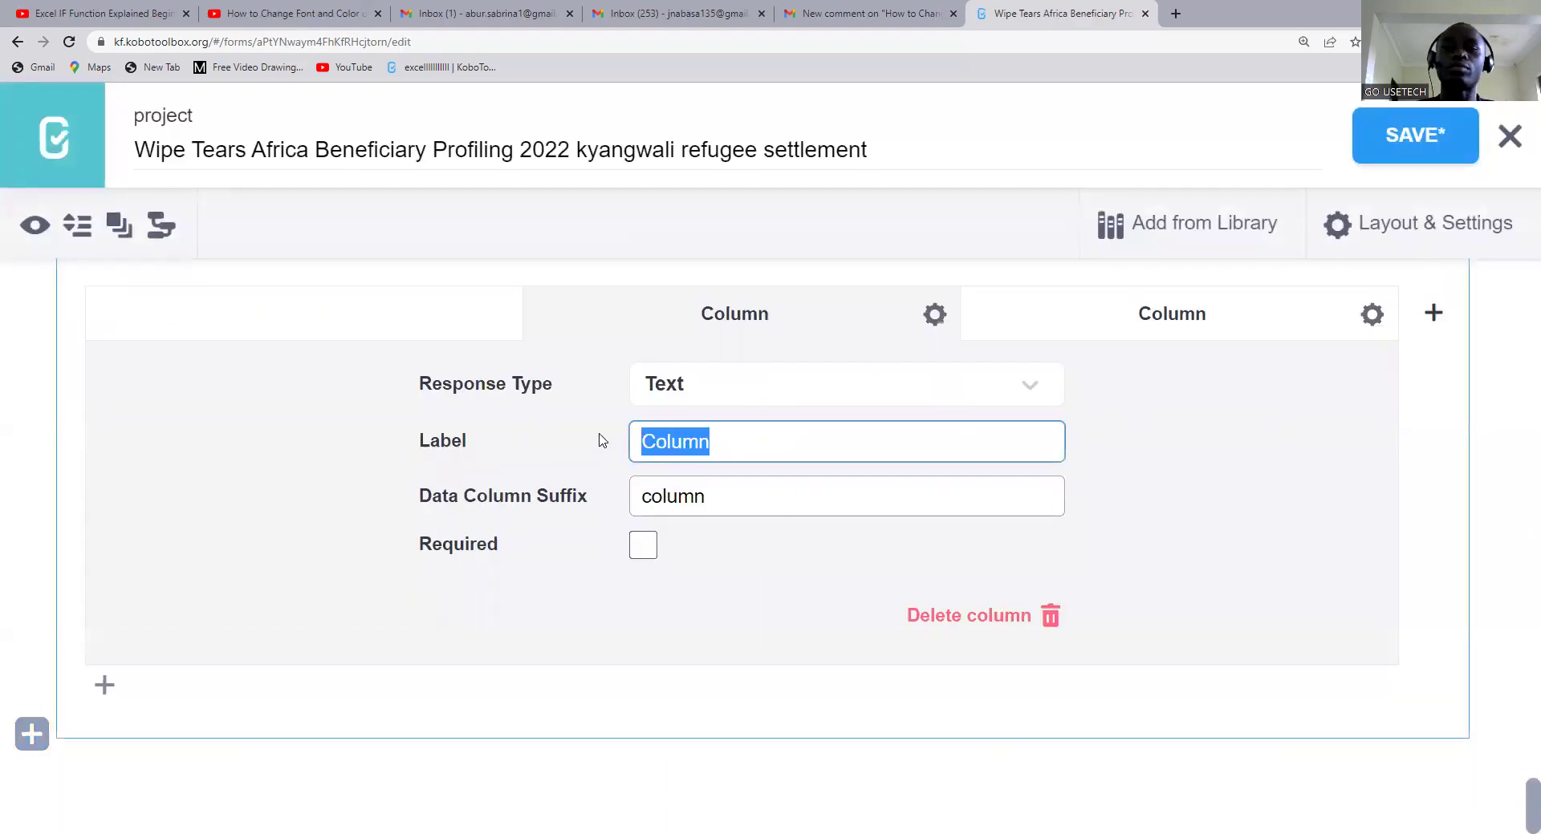
text(bane)
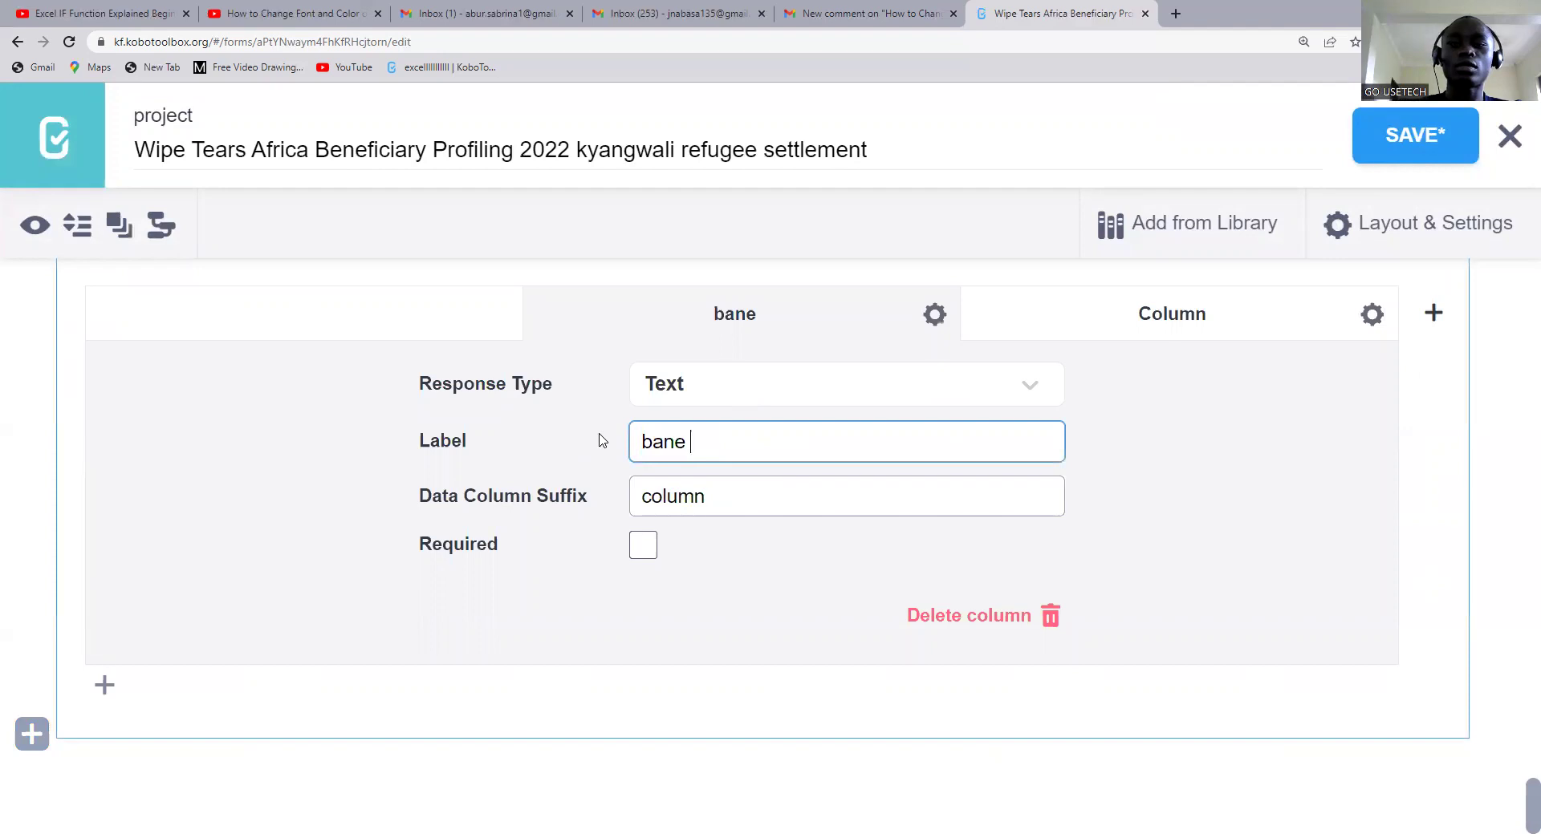
key(BackSpace)
key(BackSpace)
key(BackSpace)
key(BackSpace)
key(BackSpace)
text(N)
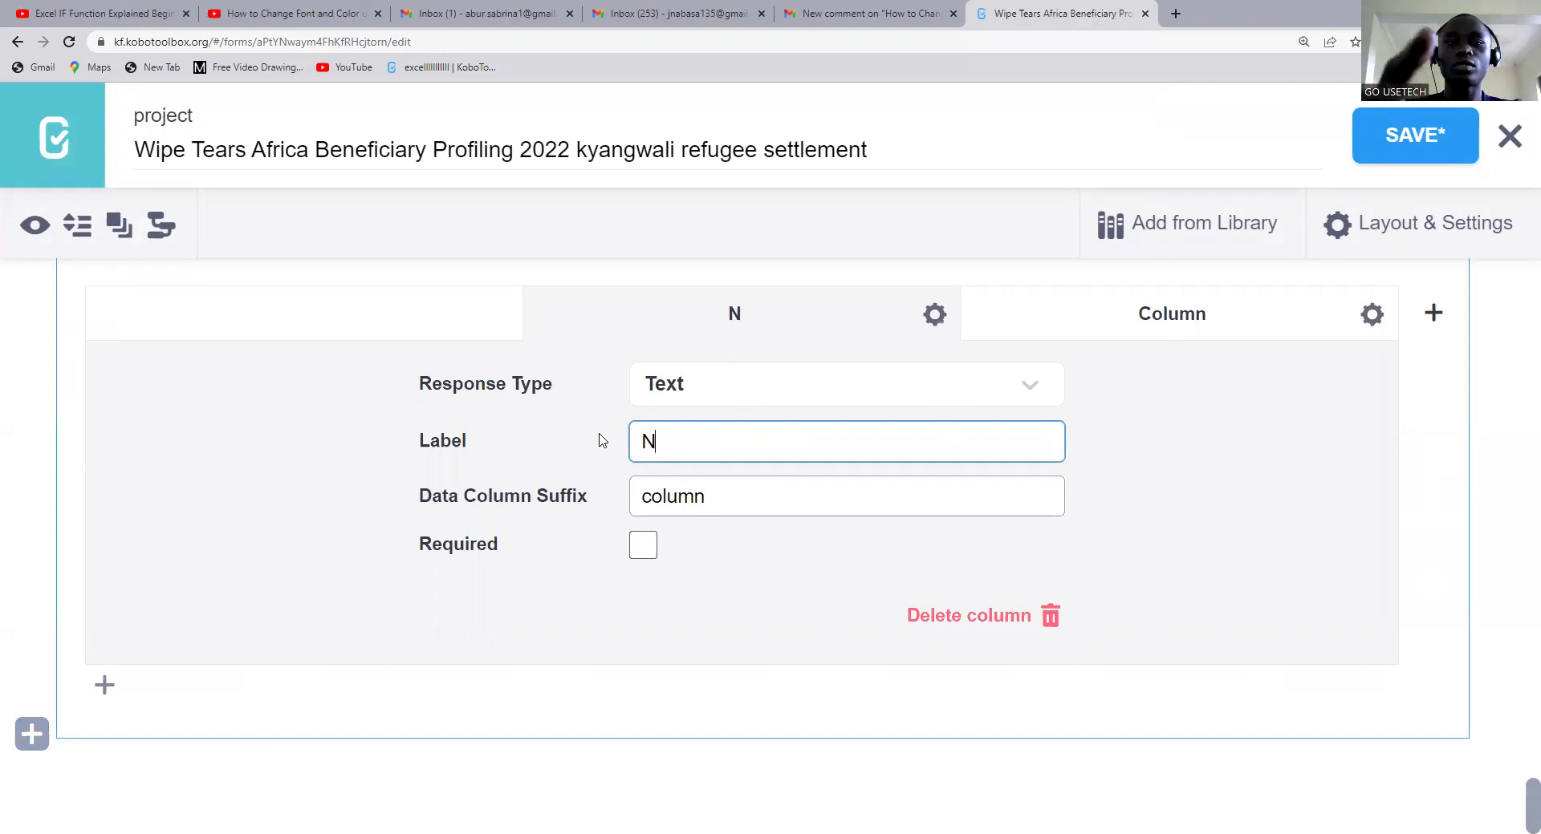
text(Am)
key(BackSpace)
key(BackSpace)
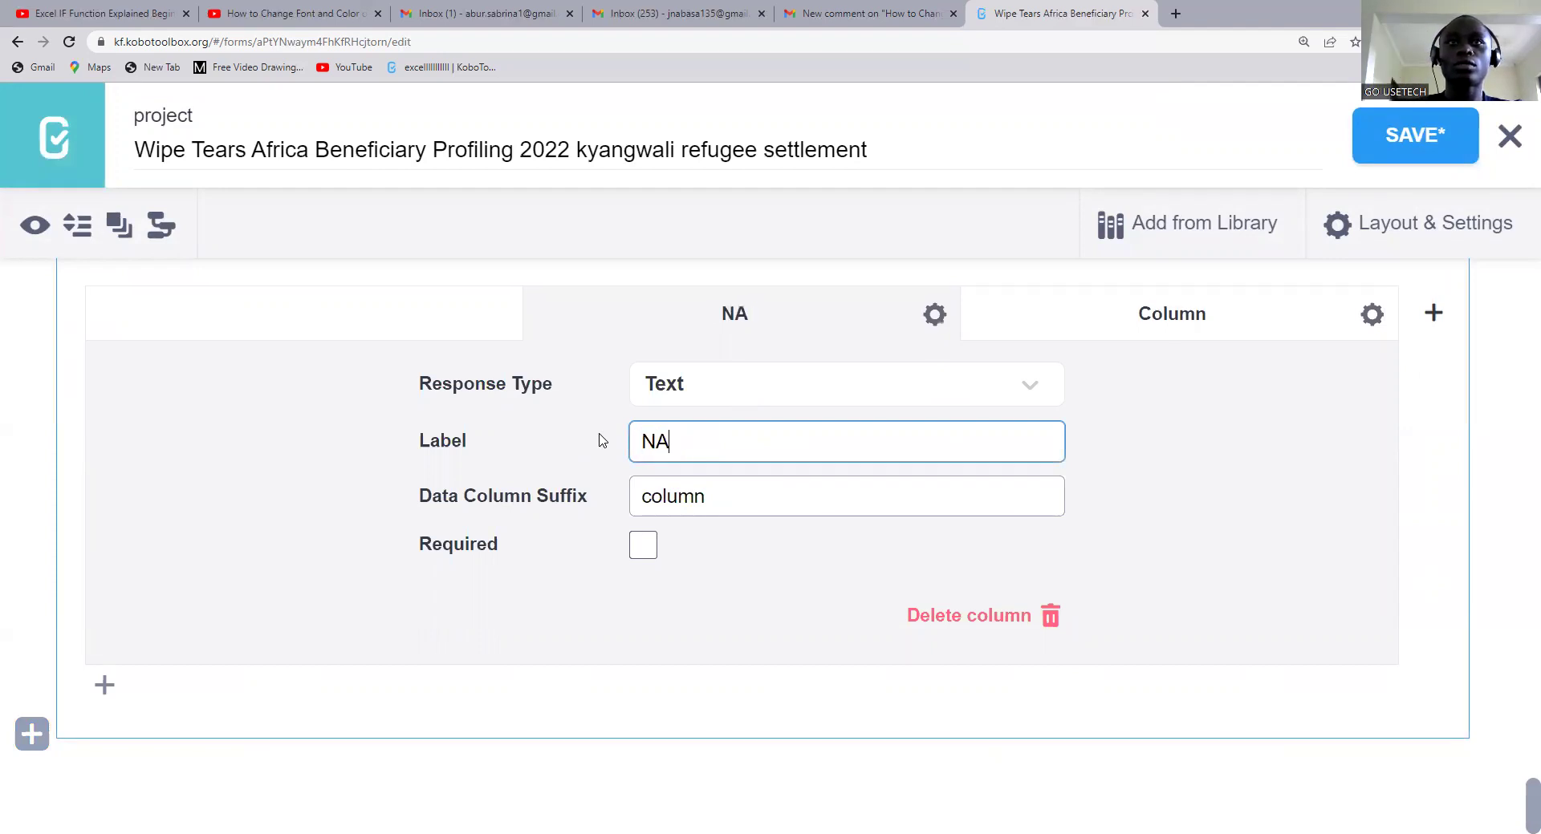
text(ame )
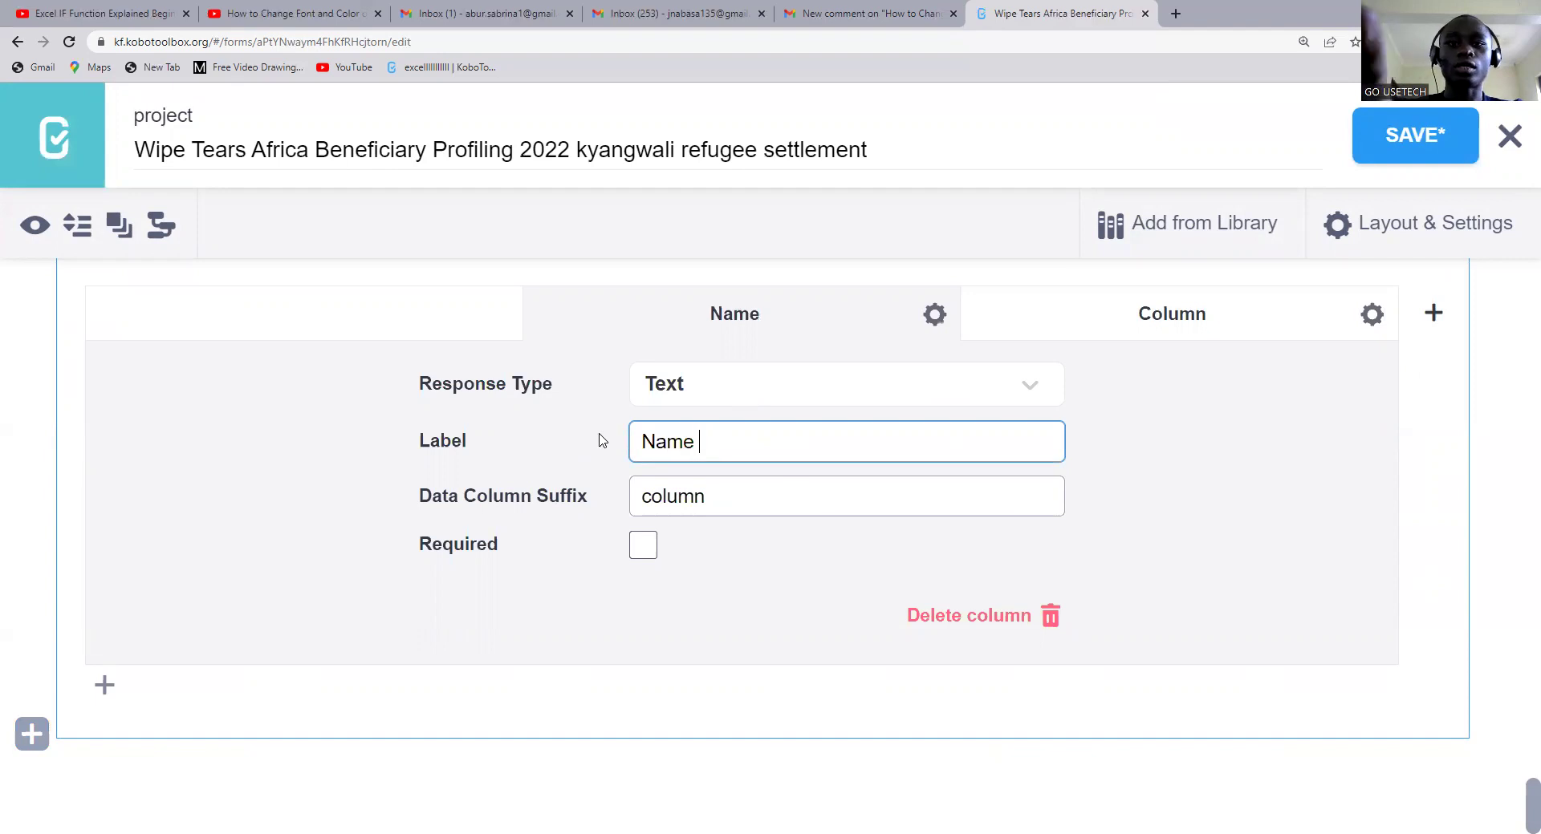
text(of te)
key(BackSpace)
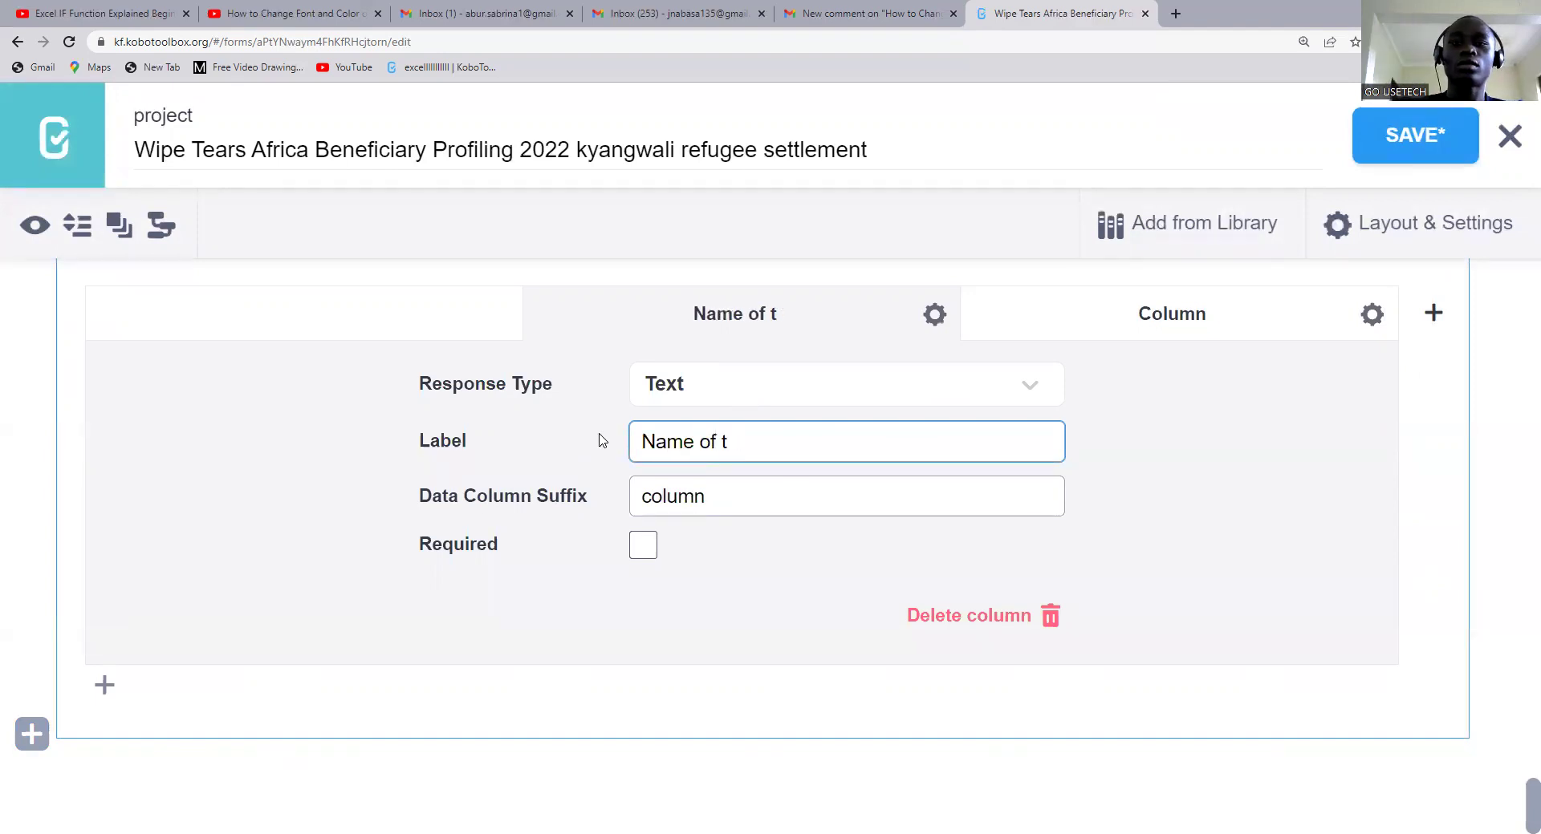
text(he st)
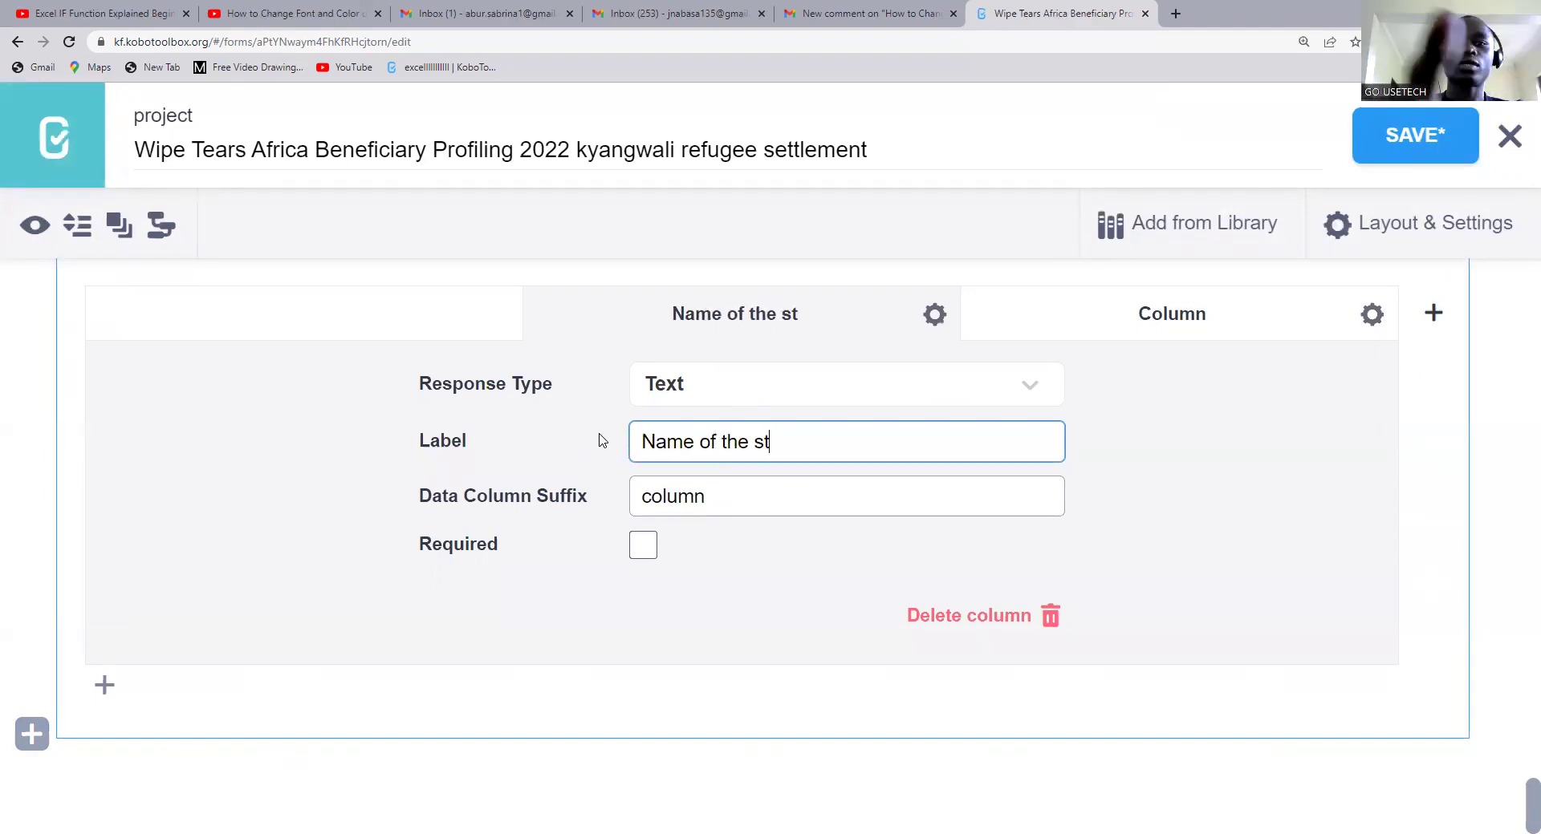
text(udent)
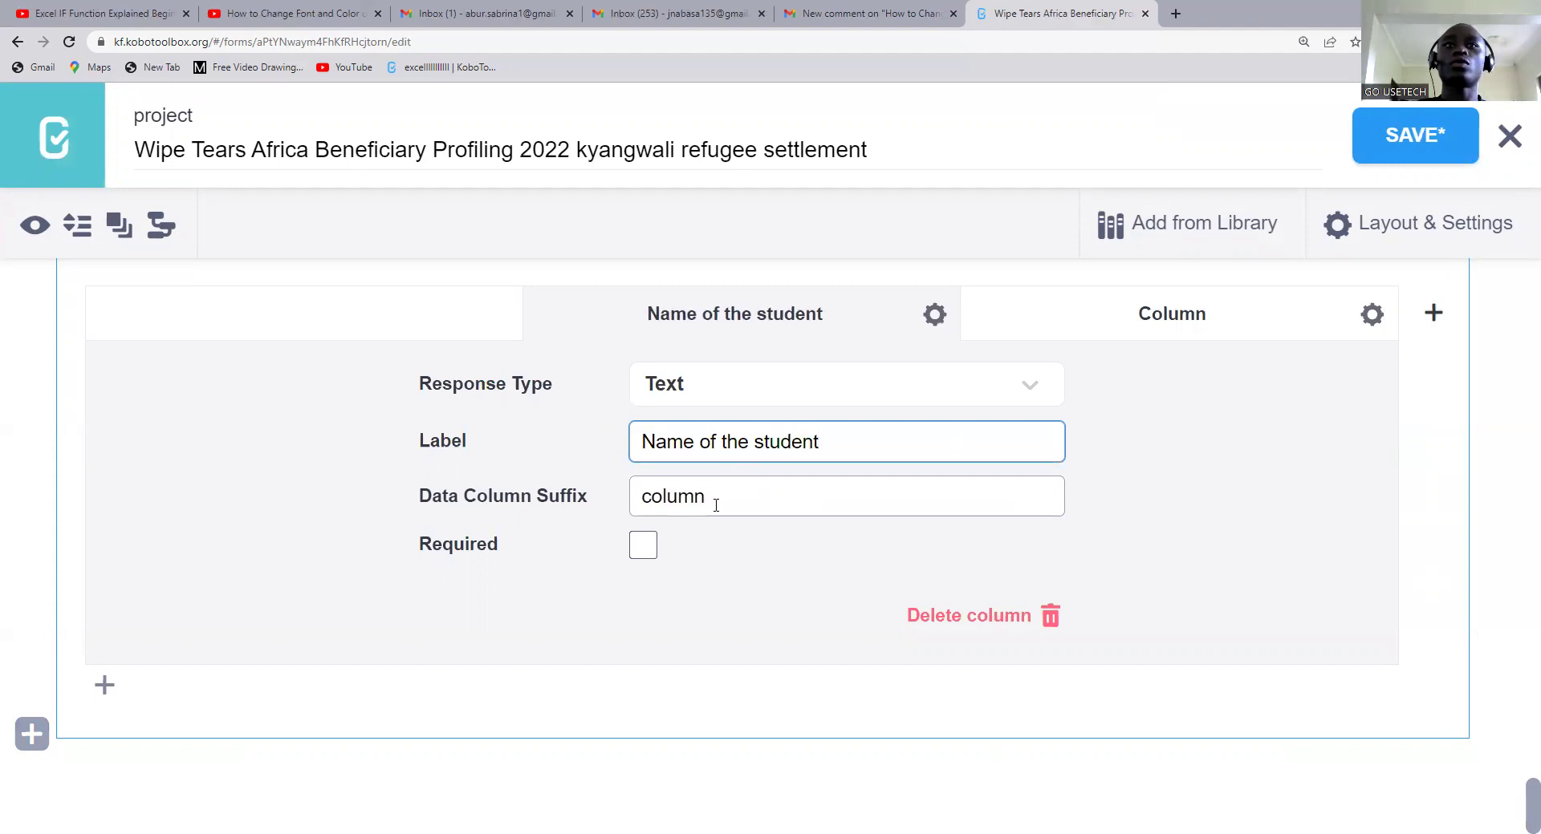
Give the name column data suffix 'name', mark it required, and keep Text type.
drag(715, 505, 645, 498)
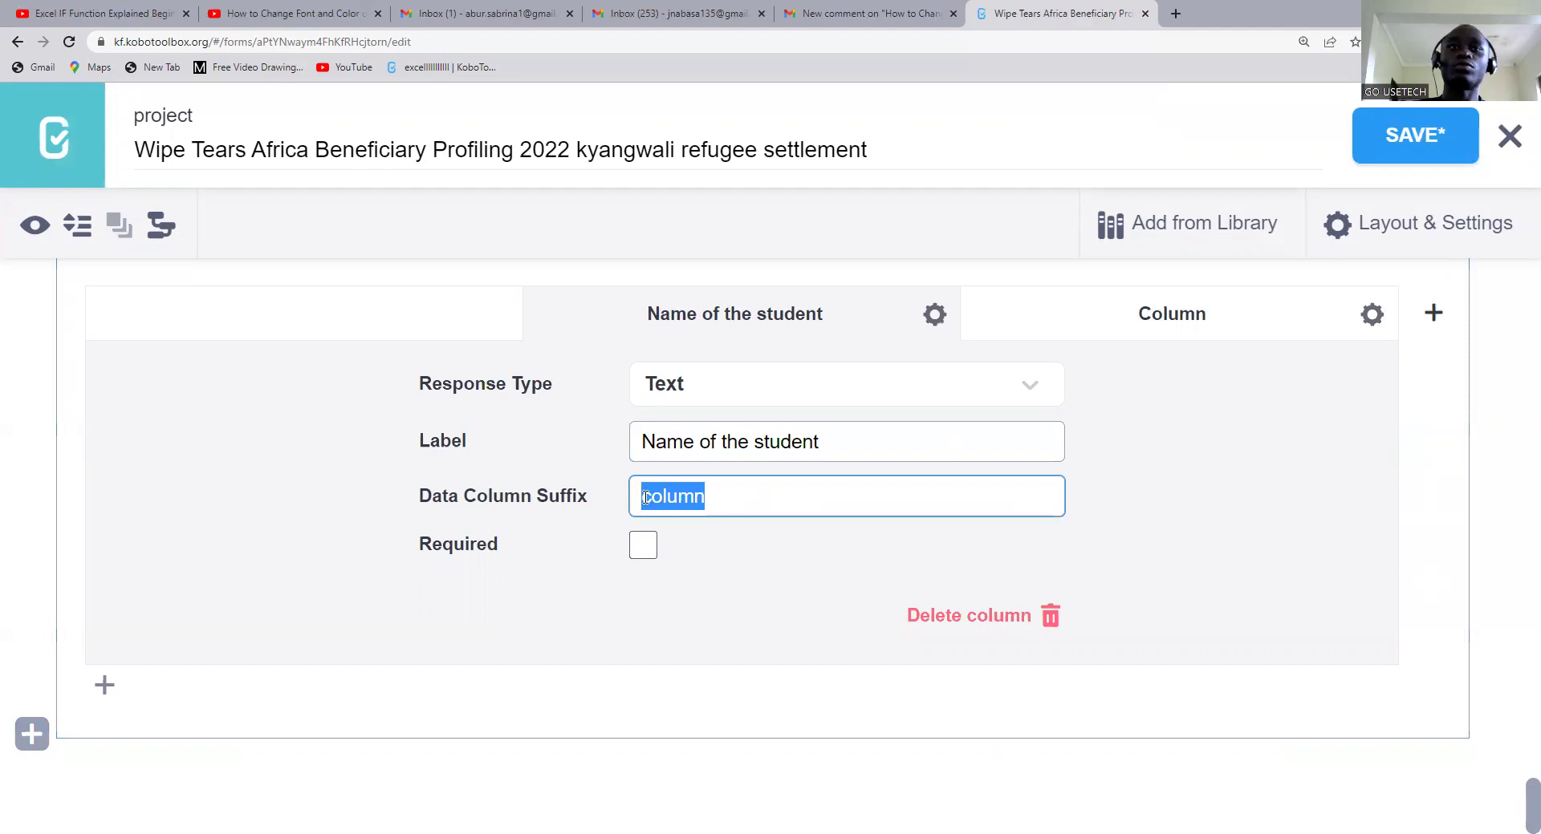
text(name)
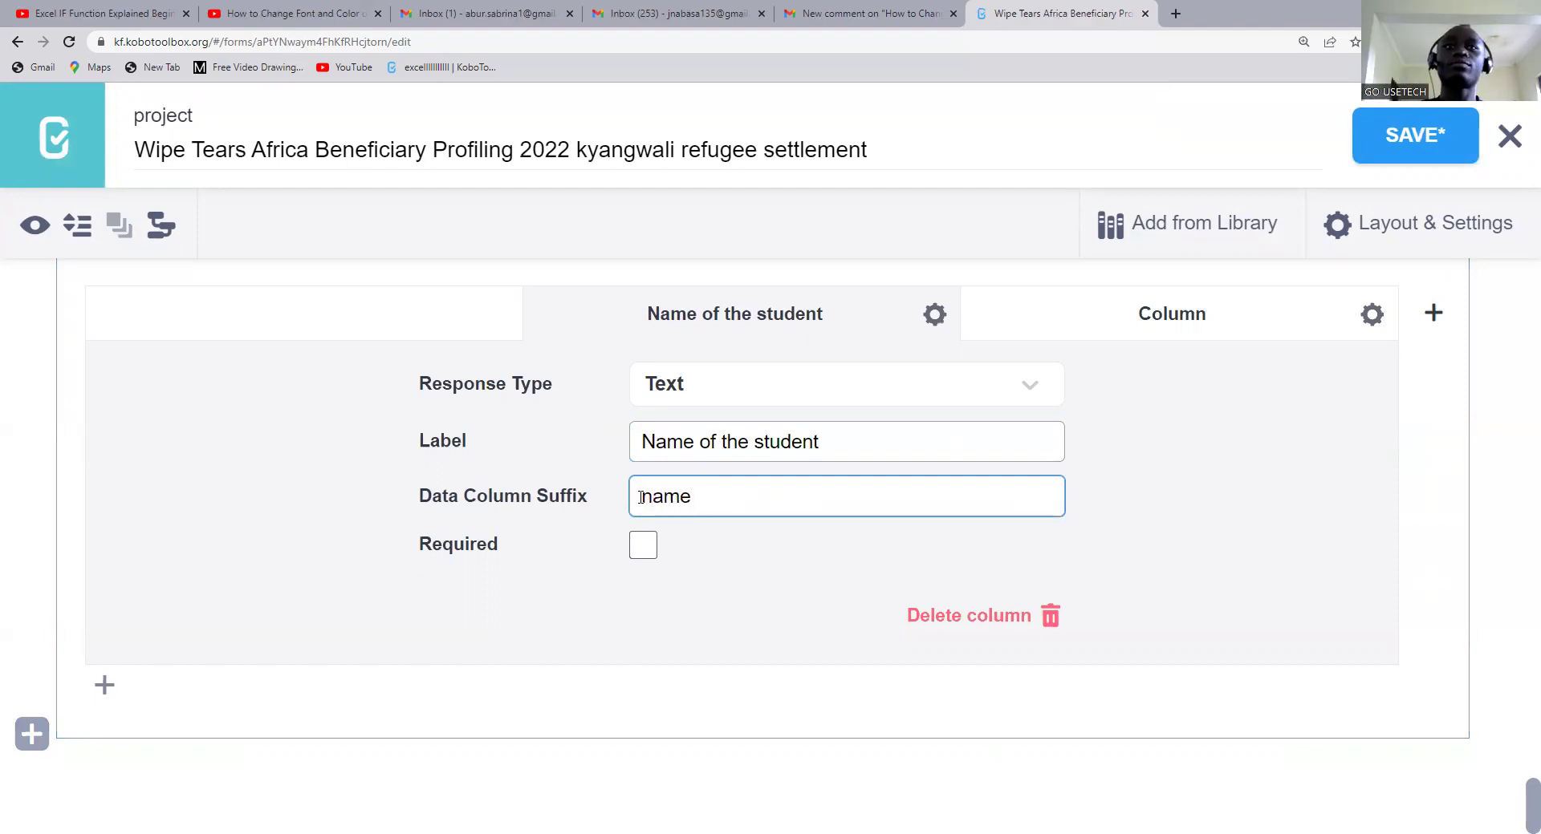
click(646, 549)
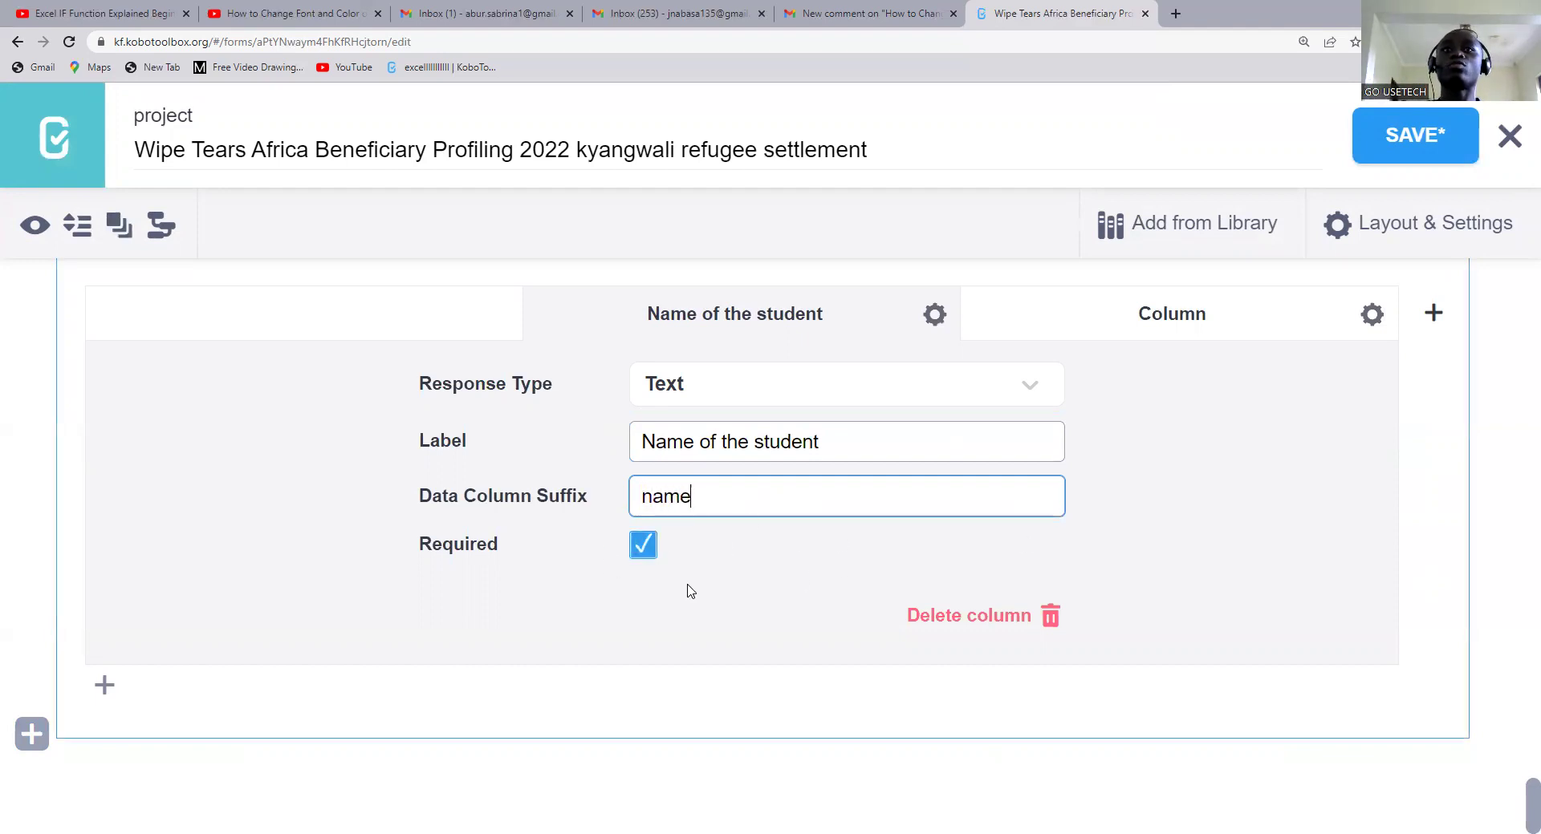
click(1009, 386)
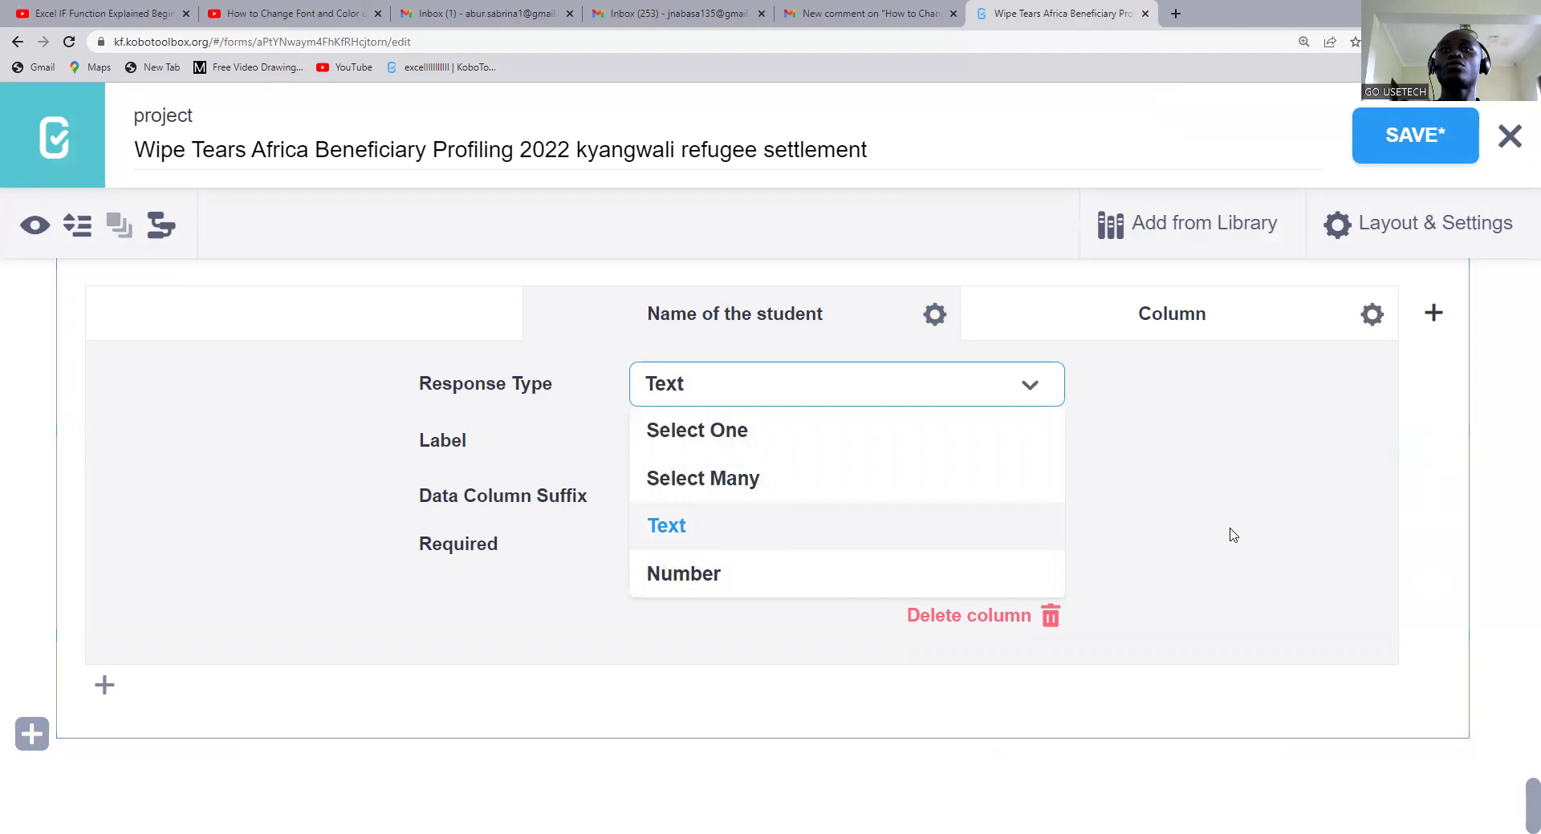
click(1032, 388)
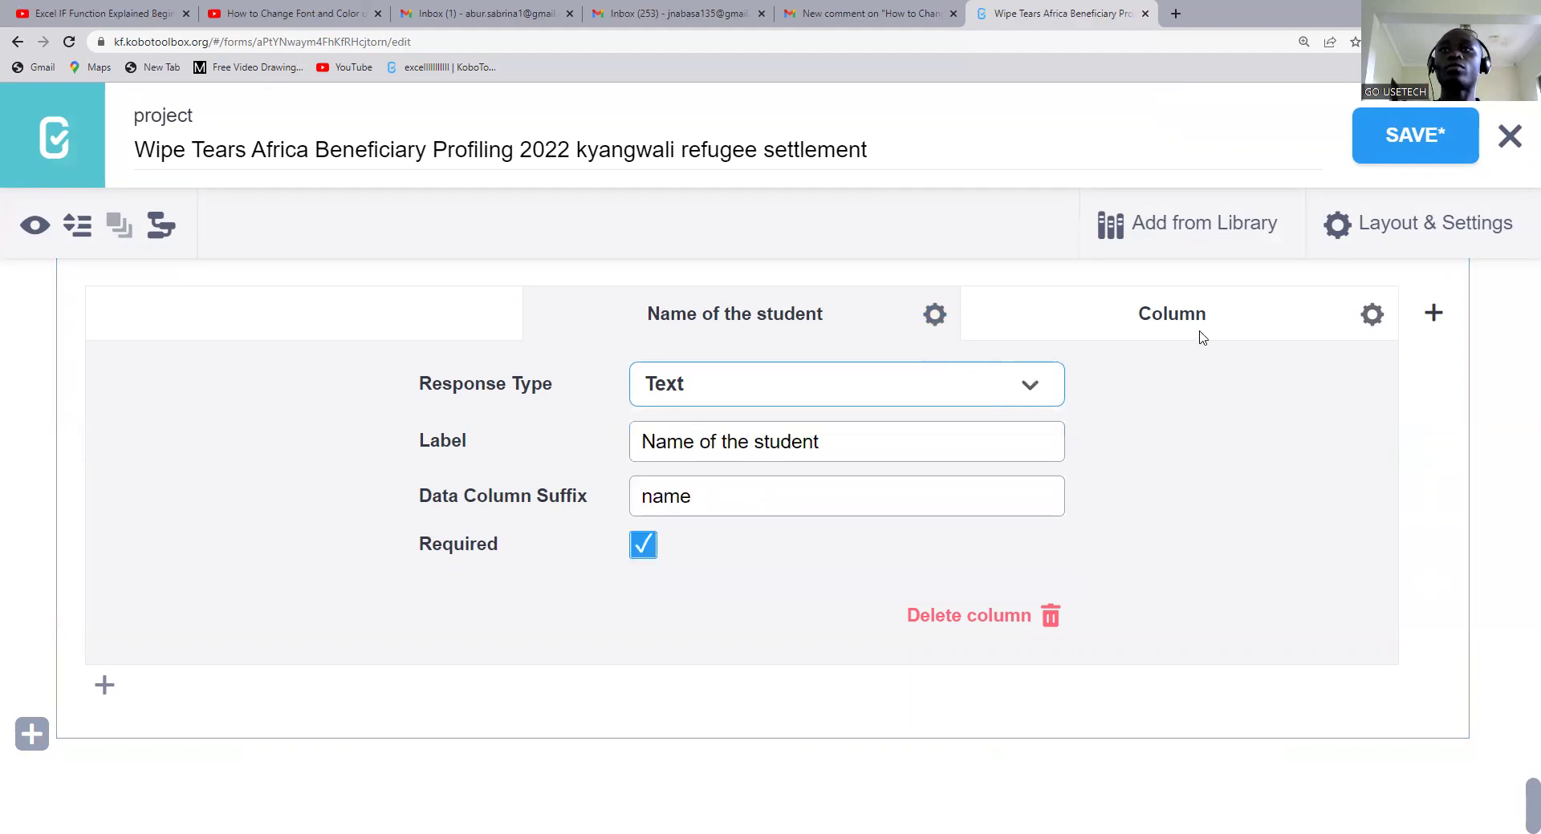
Make the second column a required Number column with label and suffix 'age'.
click(1374, 315)
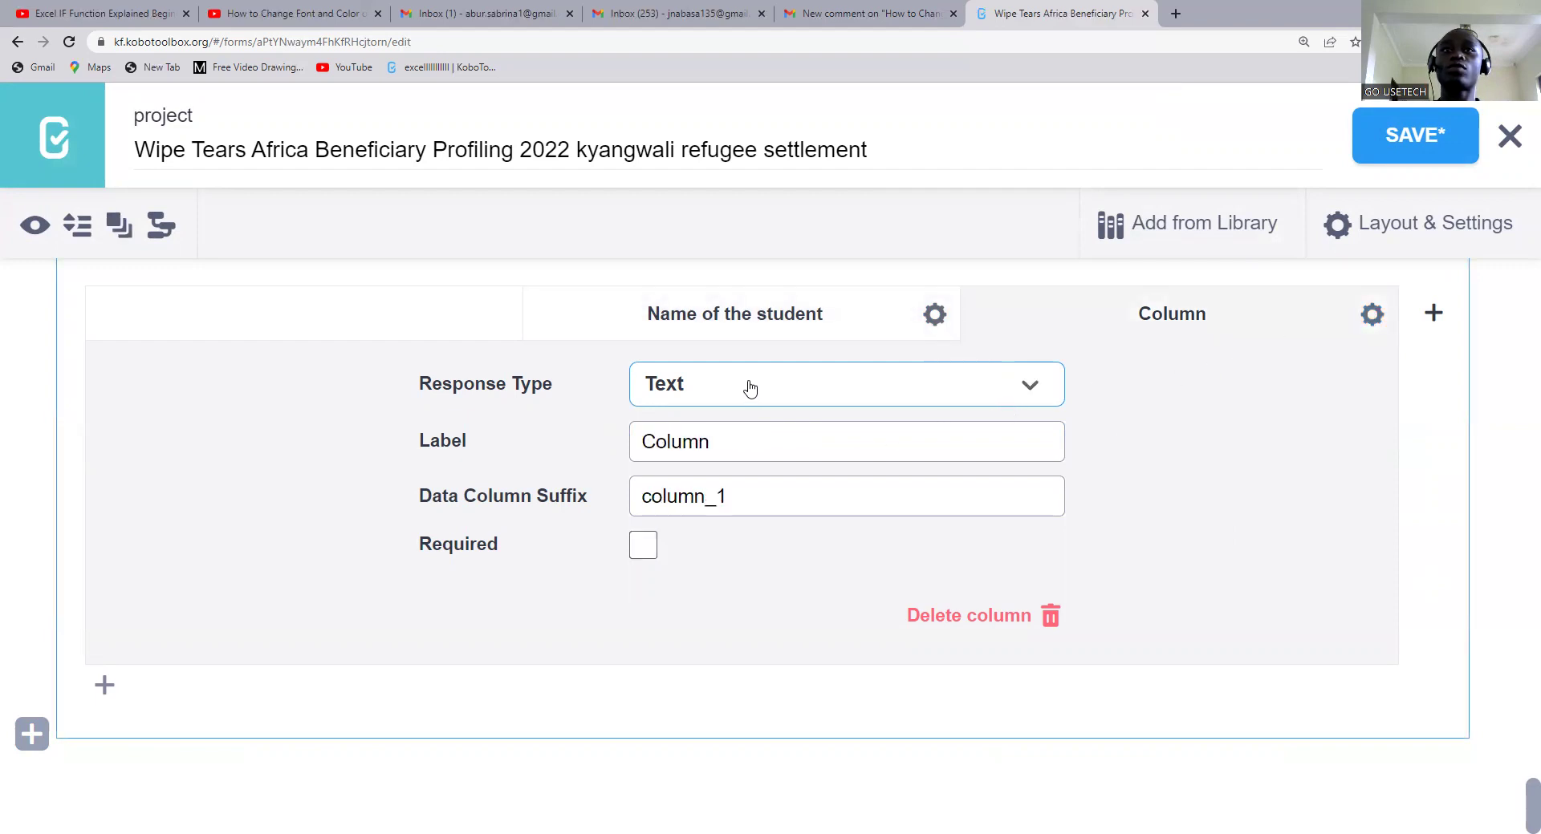
click(1041, 389)
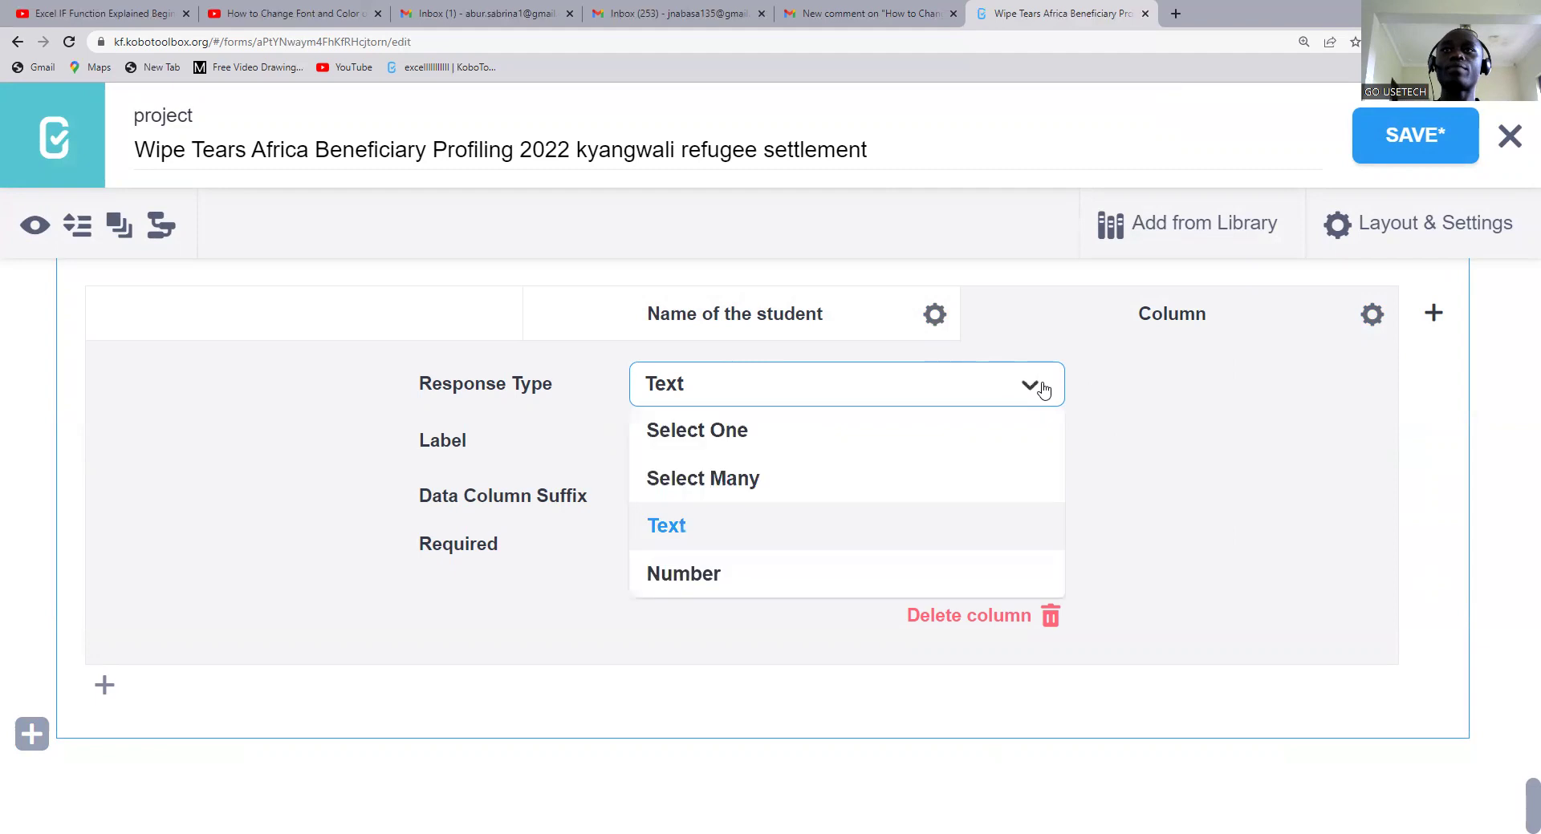
click(772, 577)
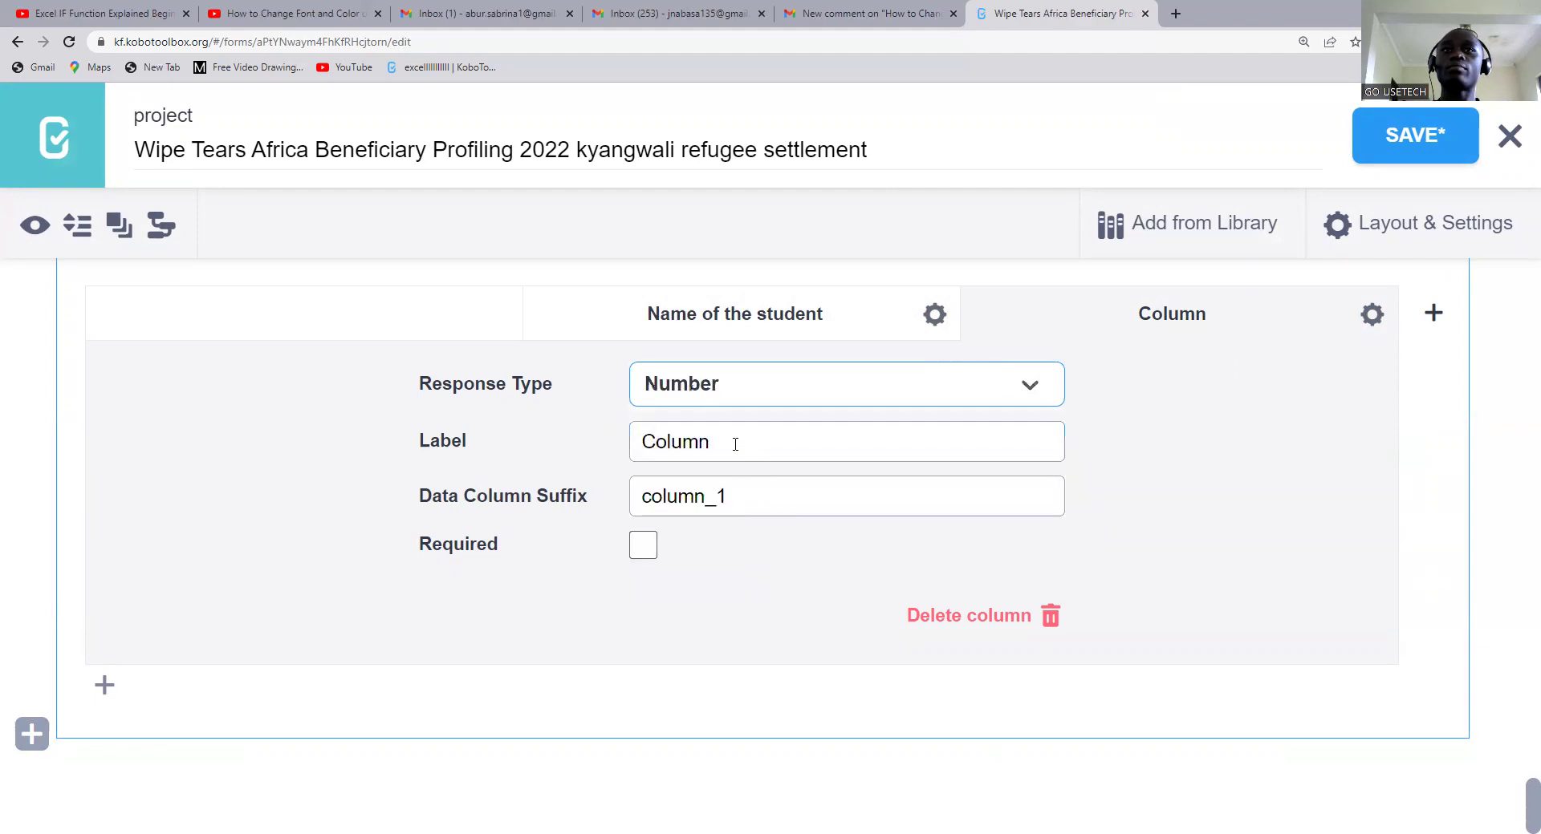
drag(735, 444, 623, 447)
text(age)
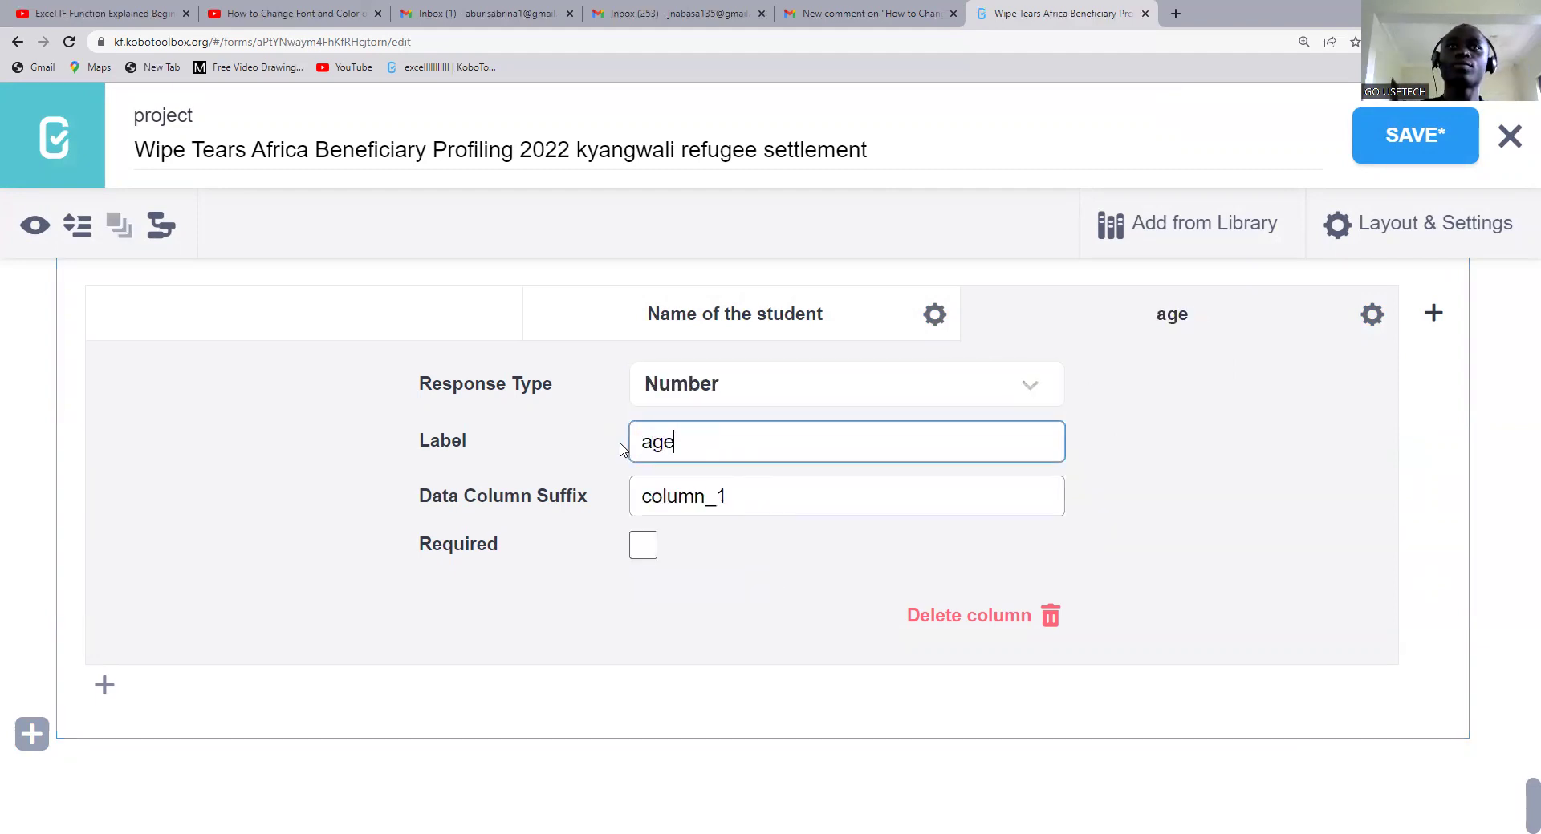
drag(752, 499, 556, 502)
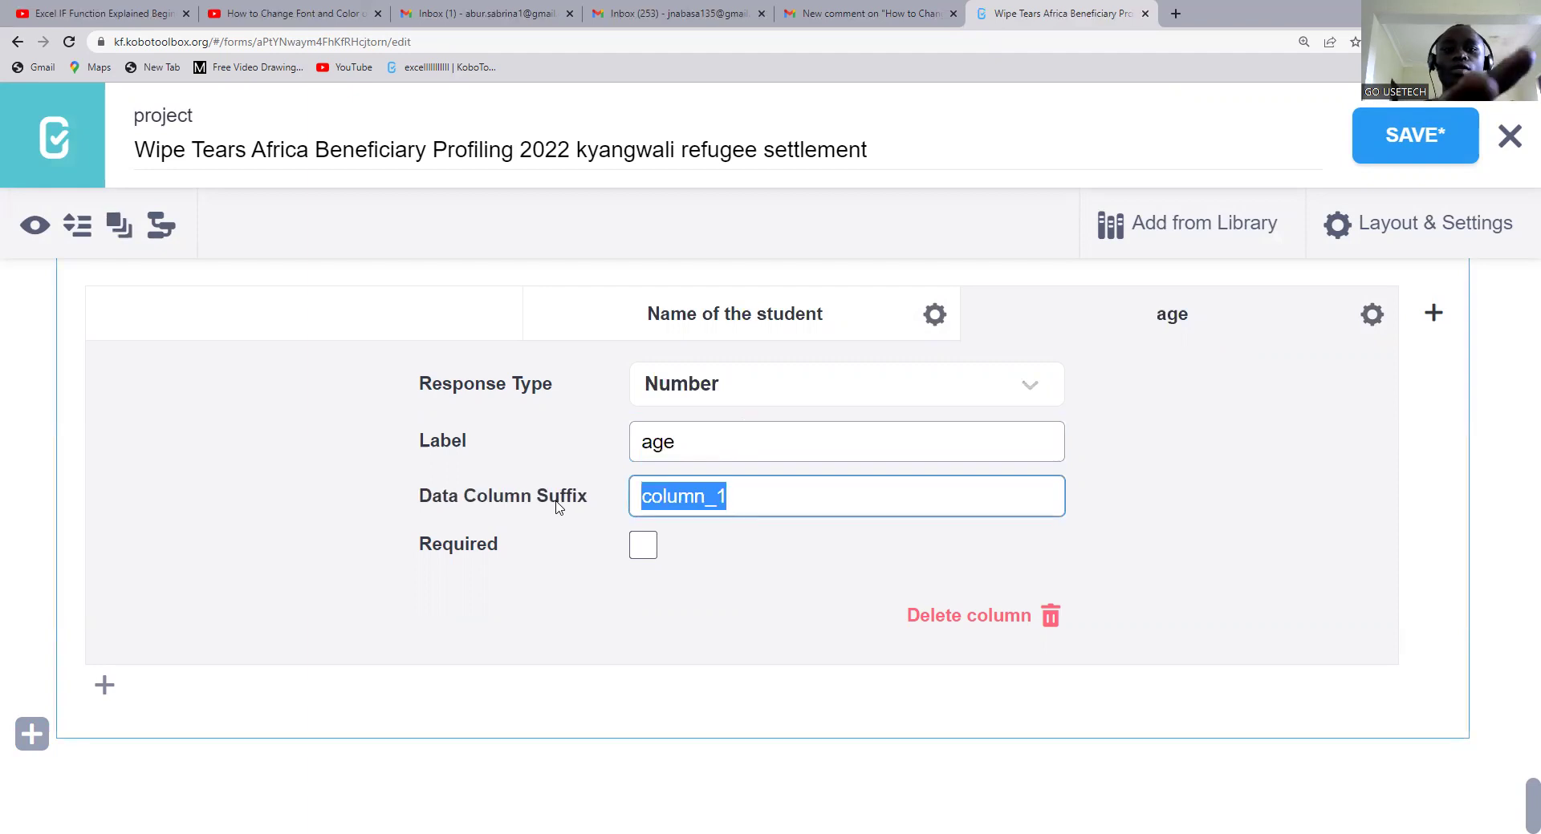
text(age)
click(642, 546)
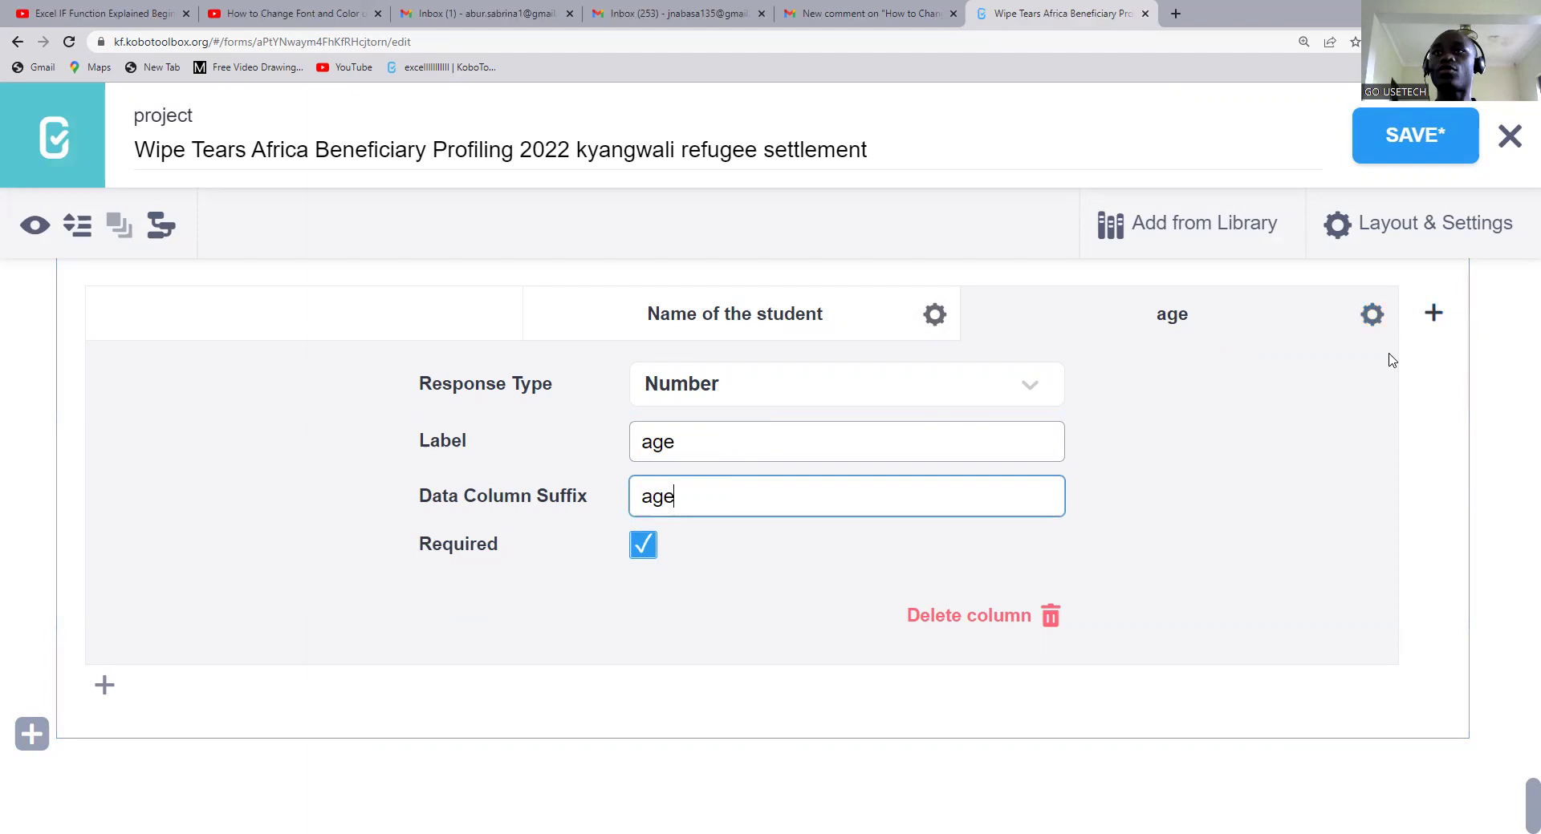
click(1372, 314)
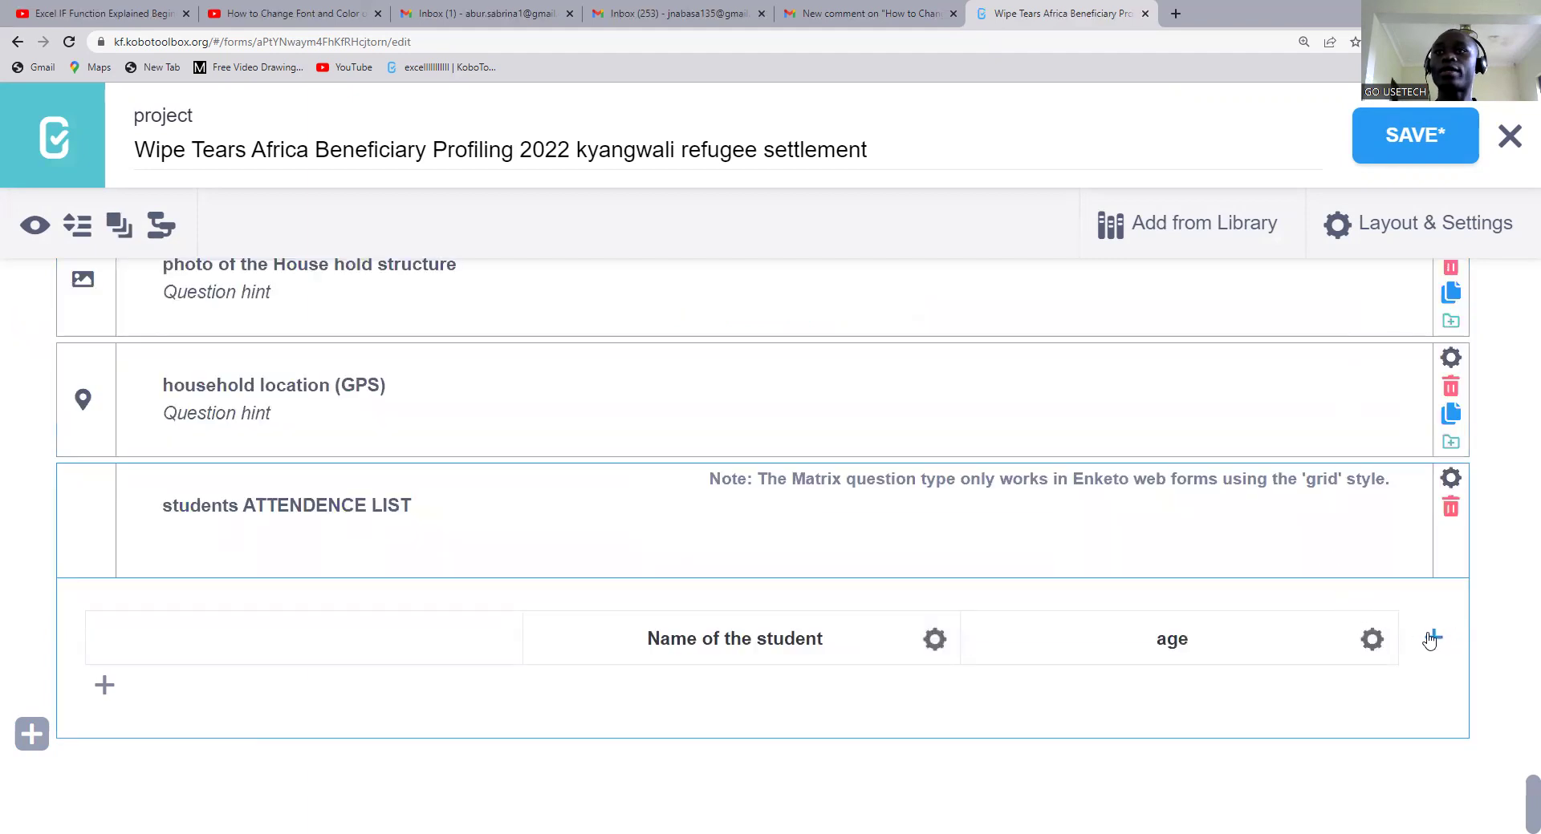
Add a third column with label and suffix 'time', marked required.
click(1433, 639)
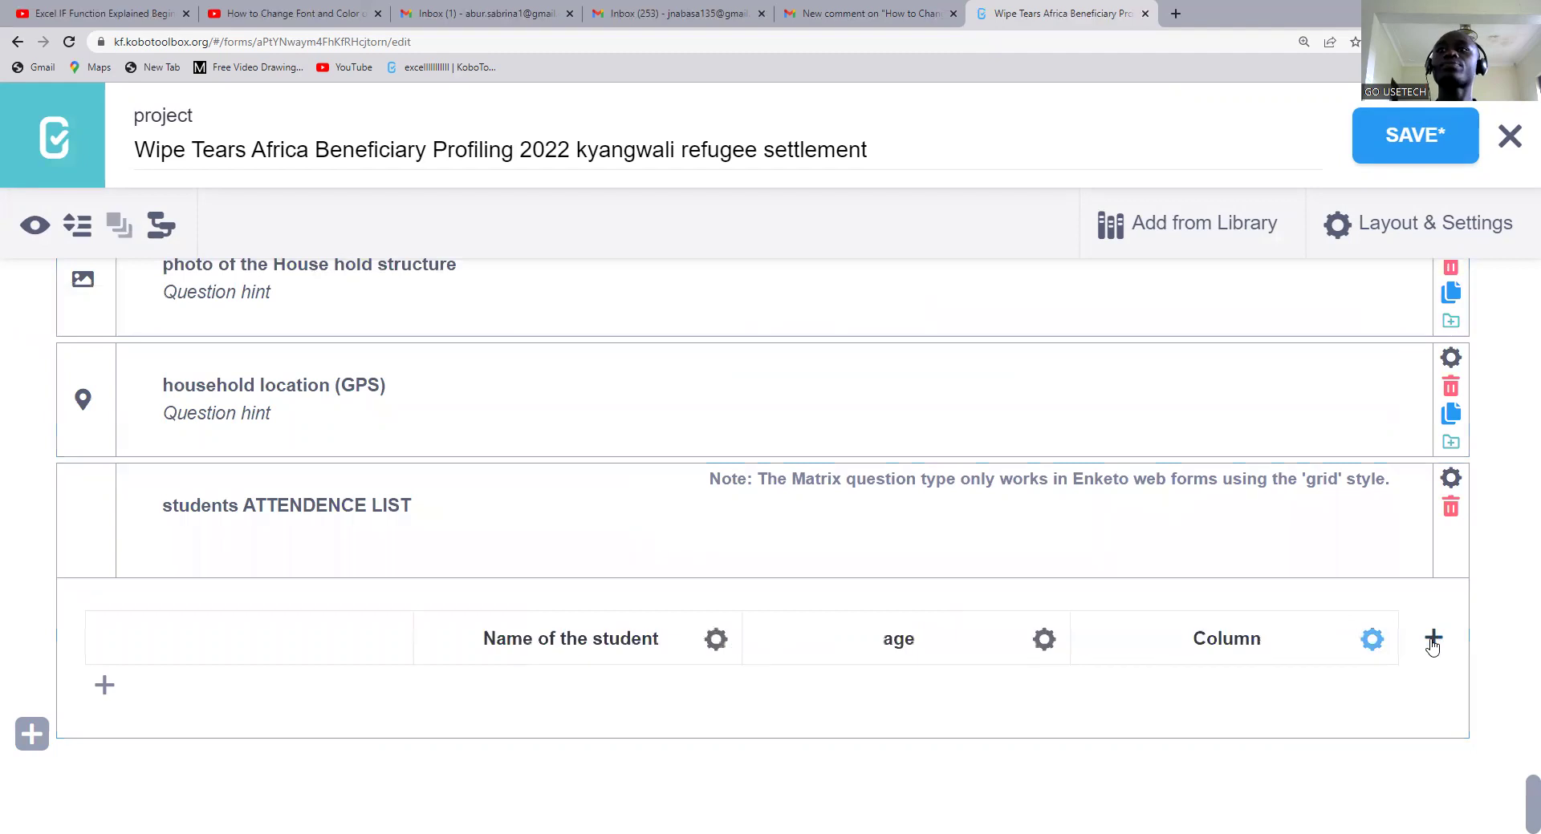
click(1372, 639)
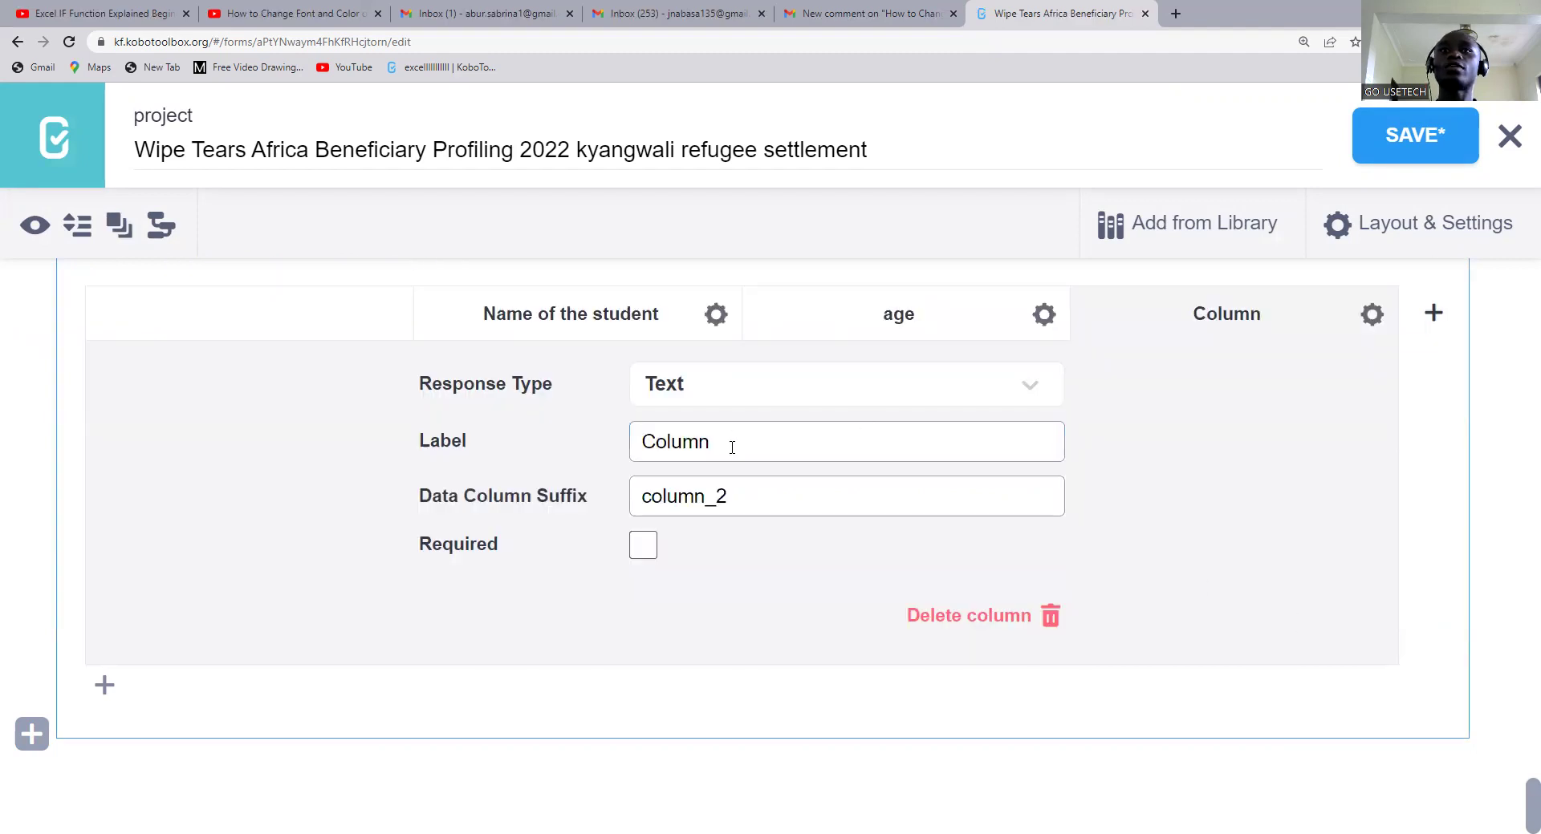
drag(731, 447, 612, 430)
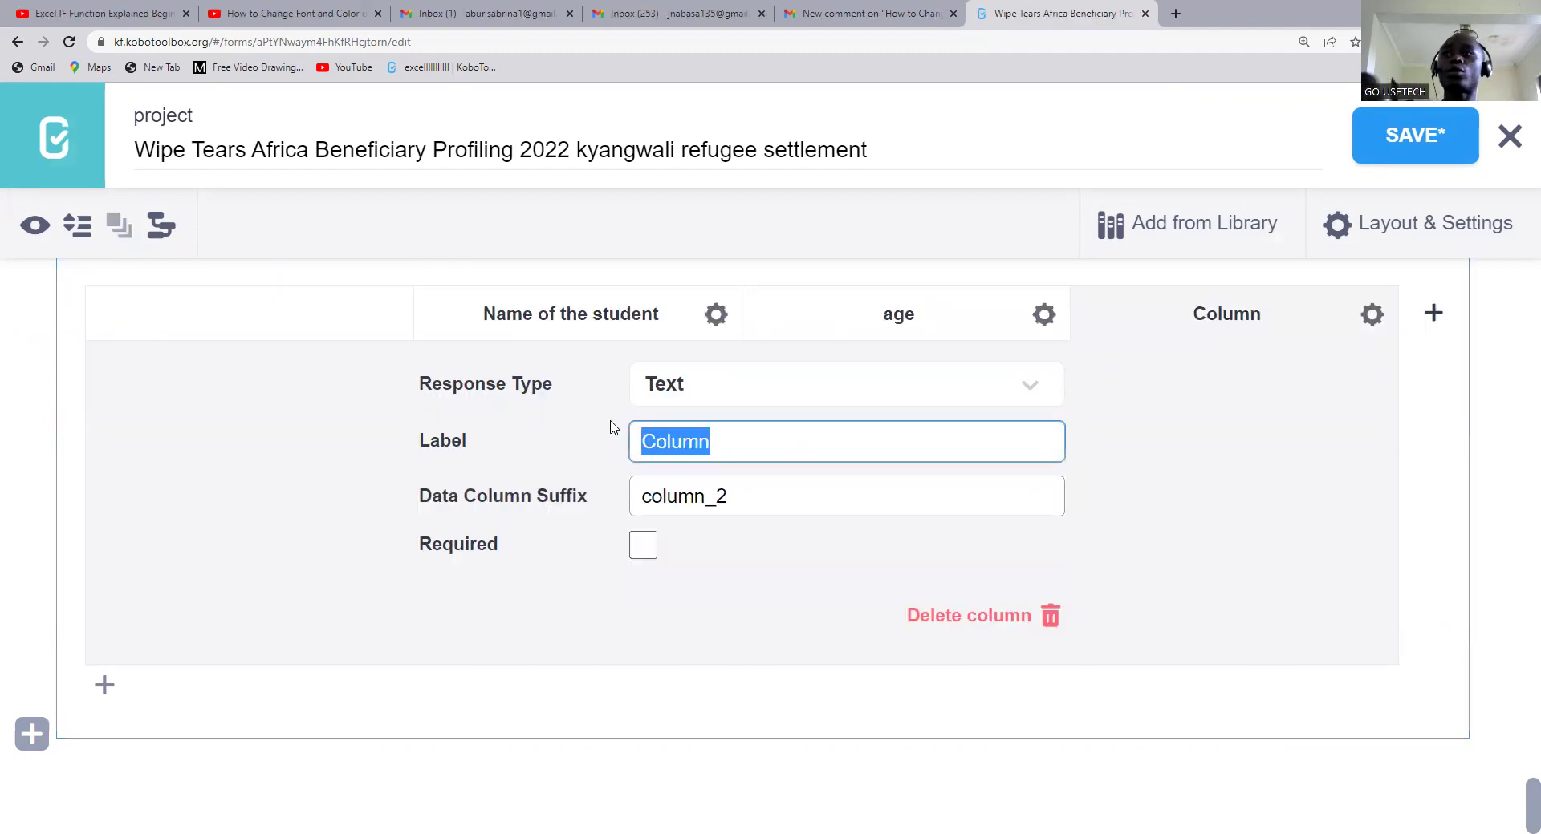
text(ti)
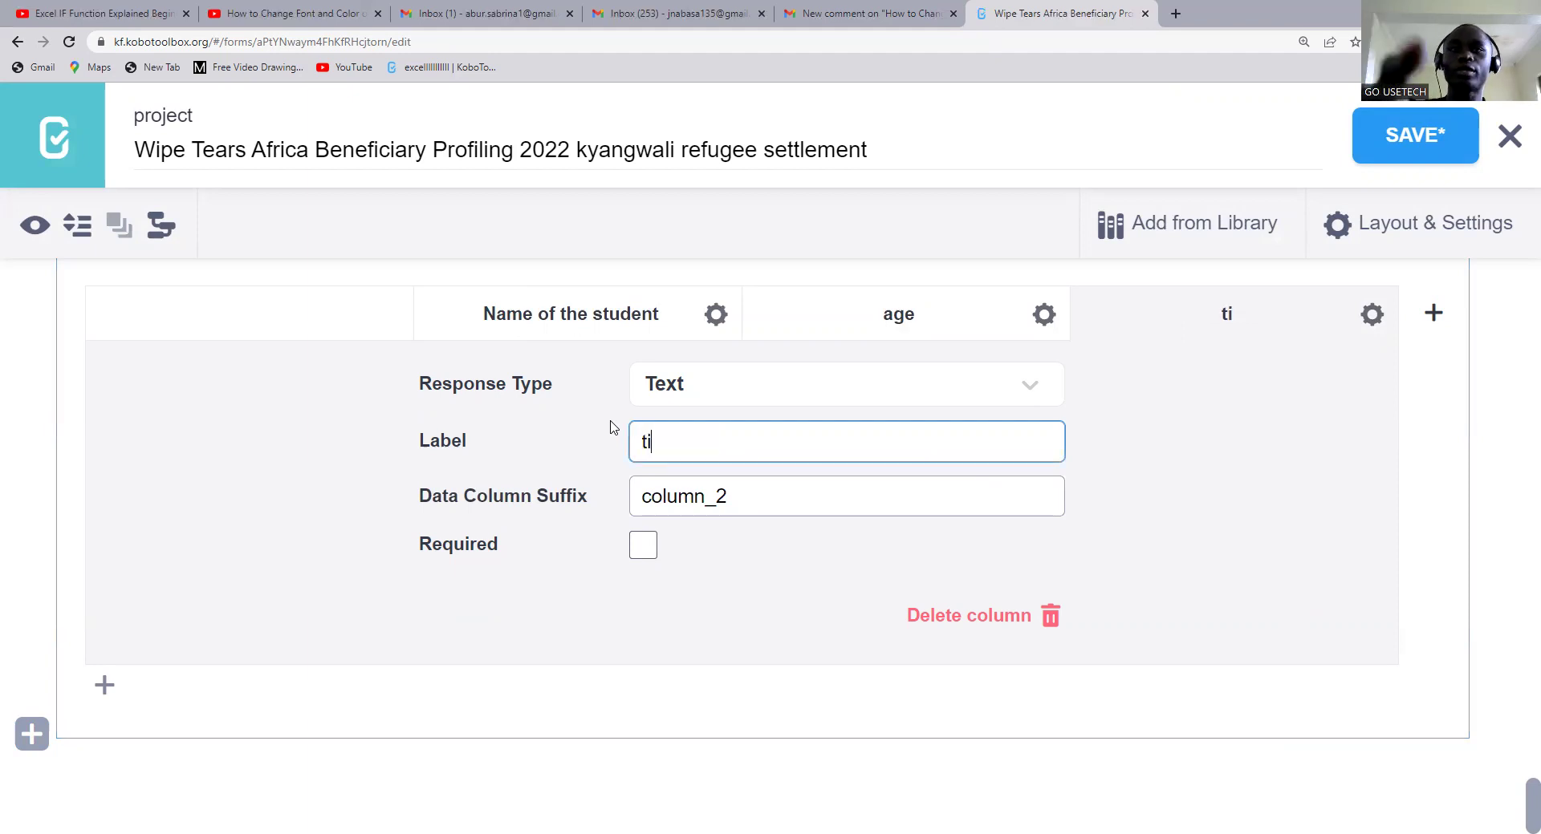
text(me)
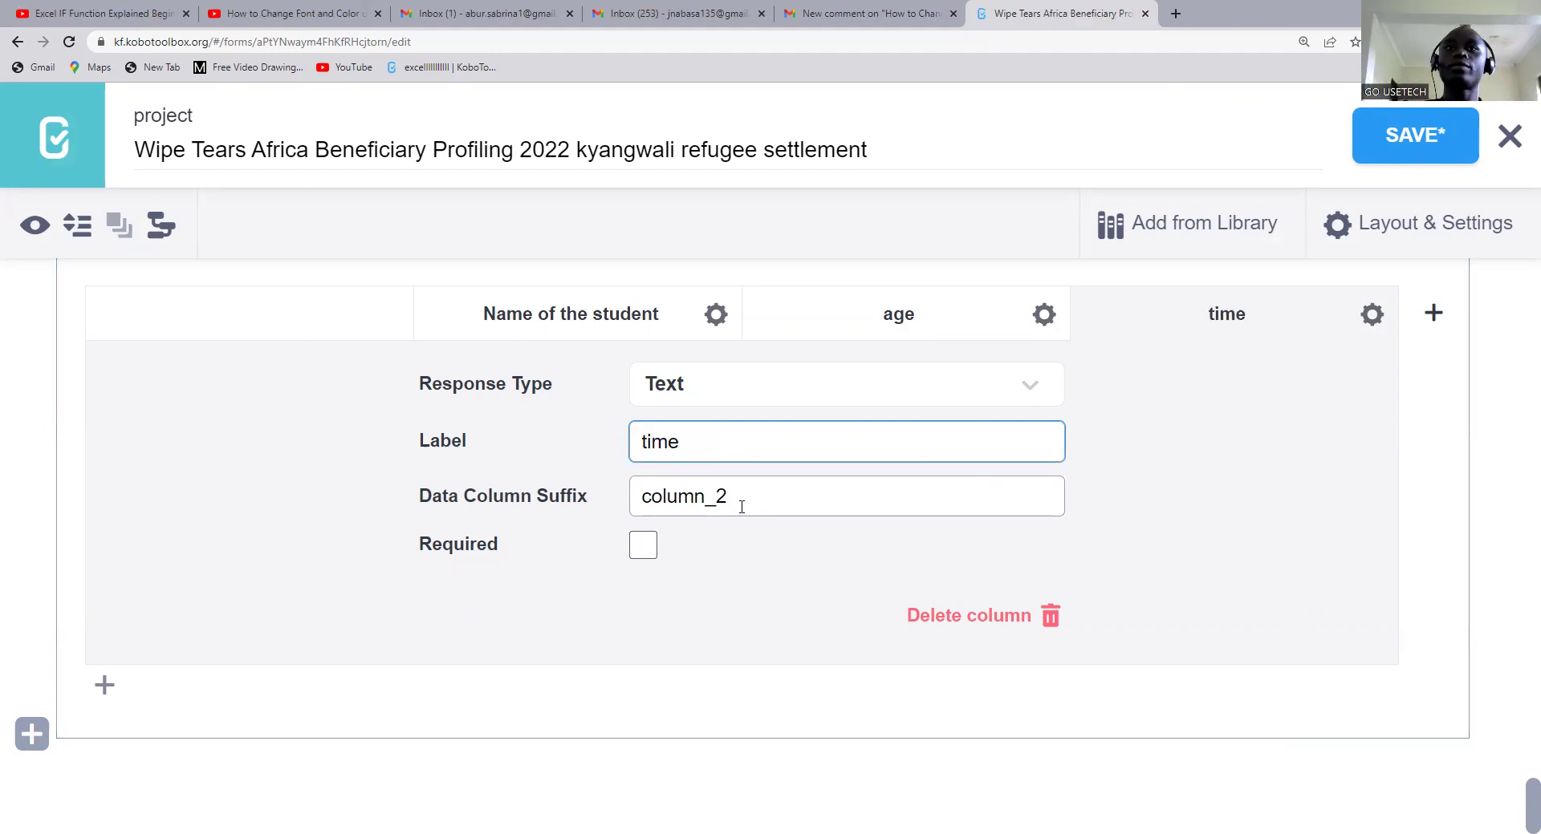
drag(742, 506, 630, 492)
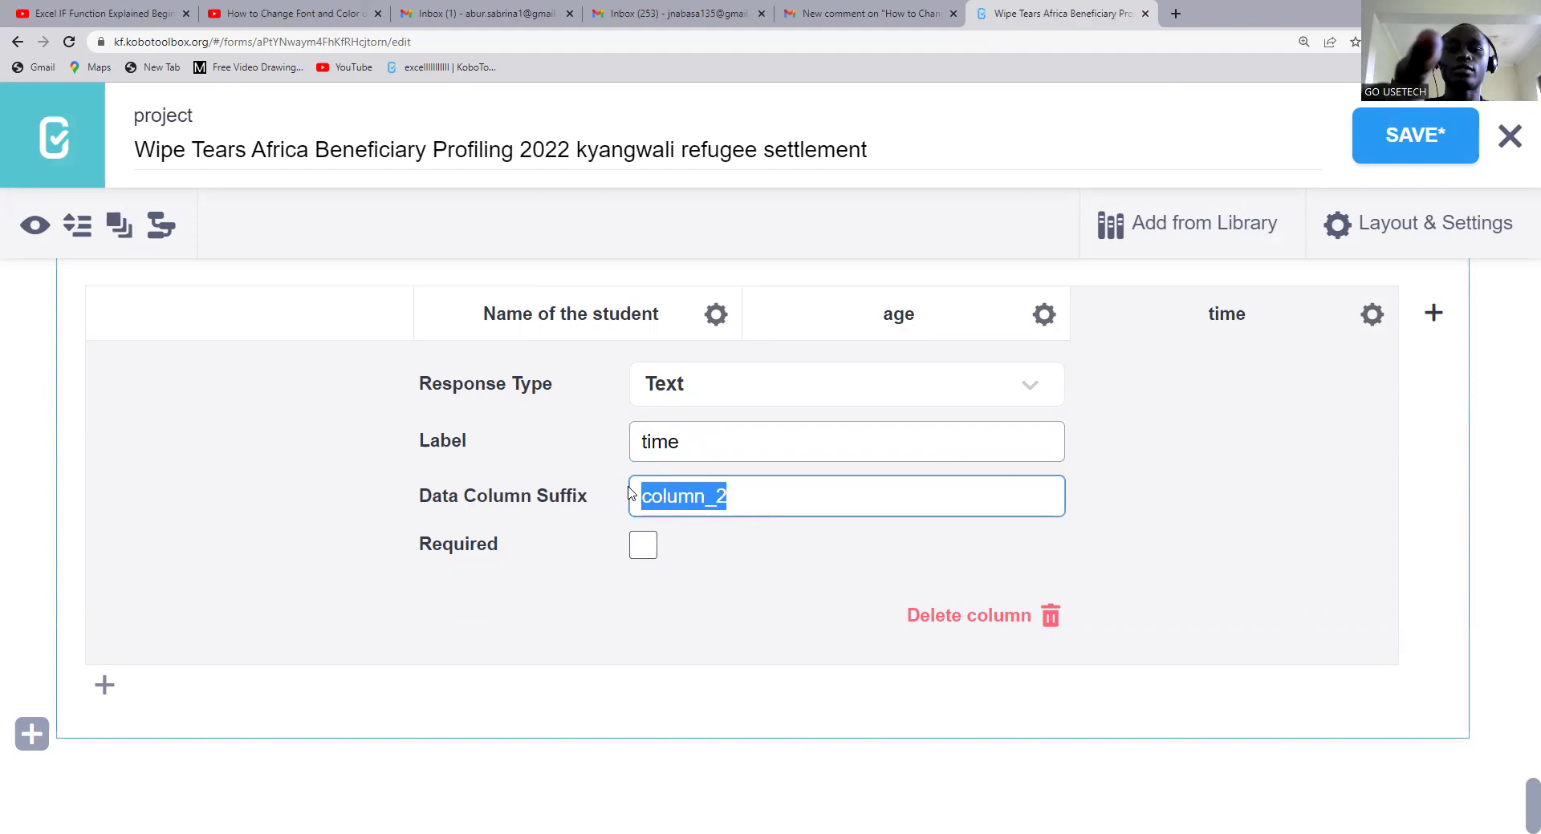
text(time)
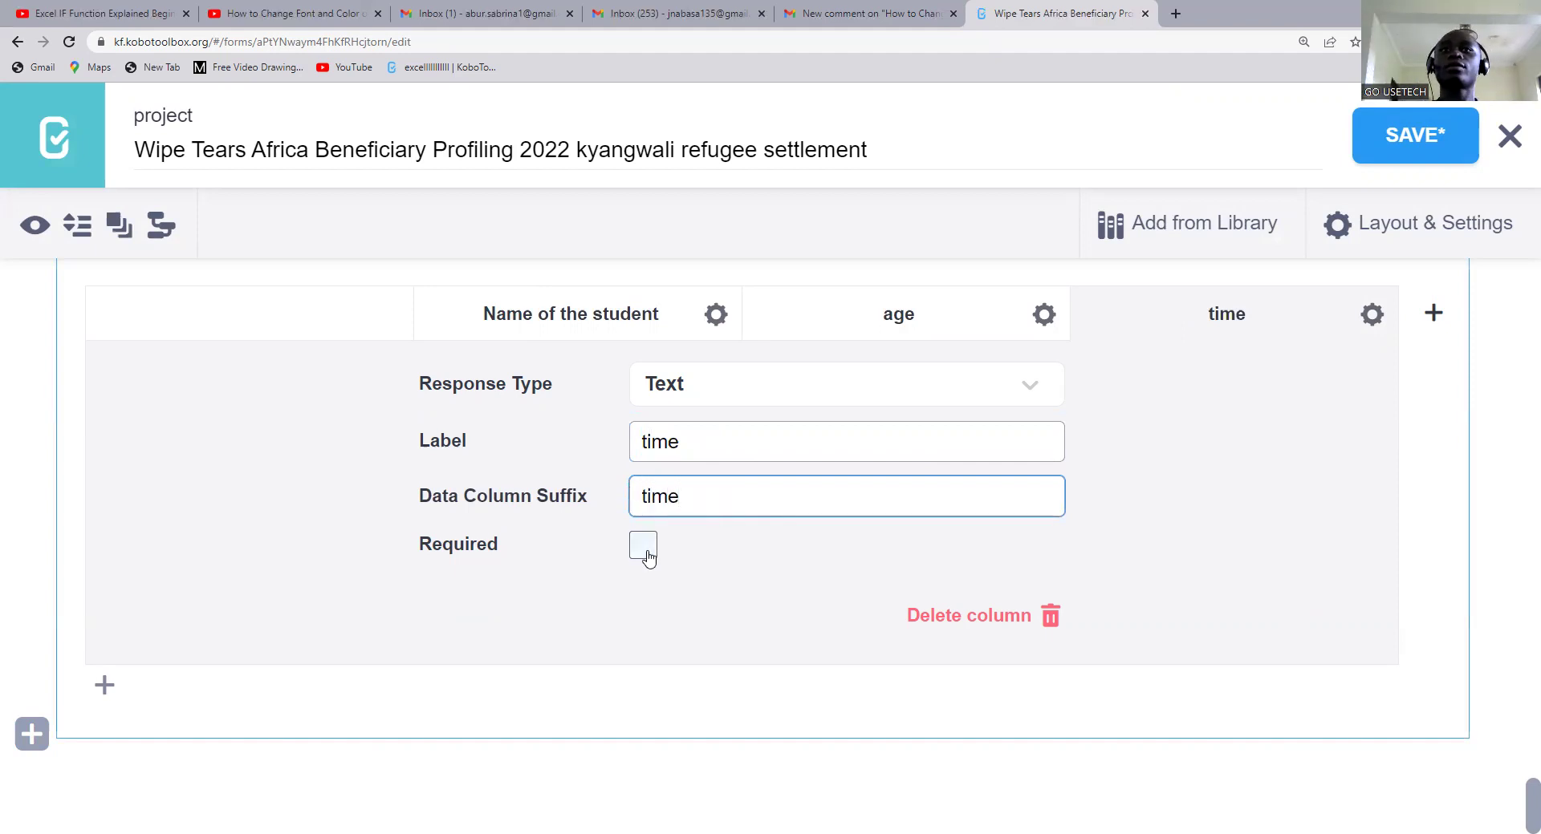
click(645, 549)
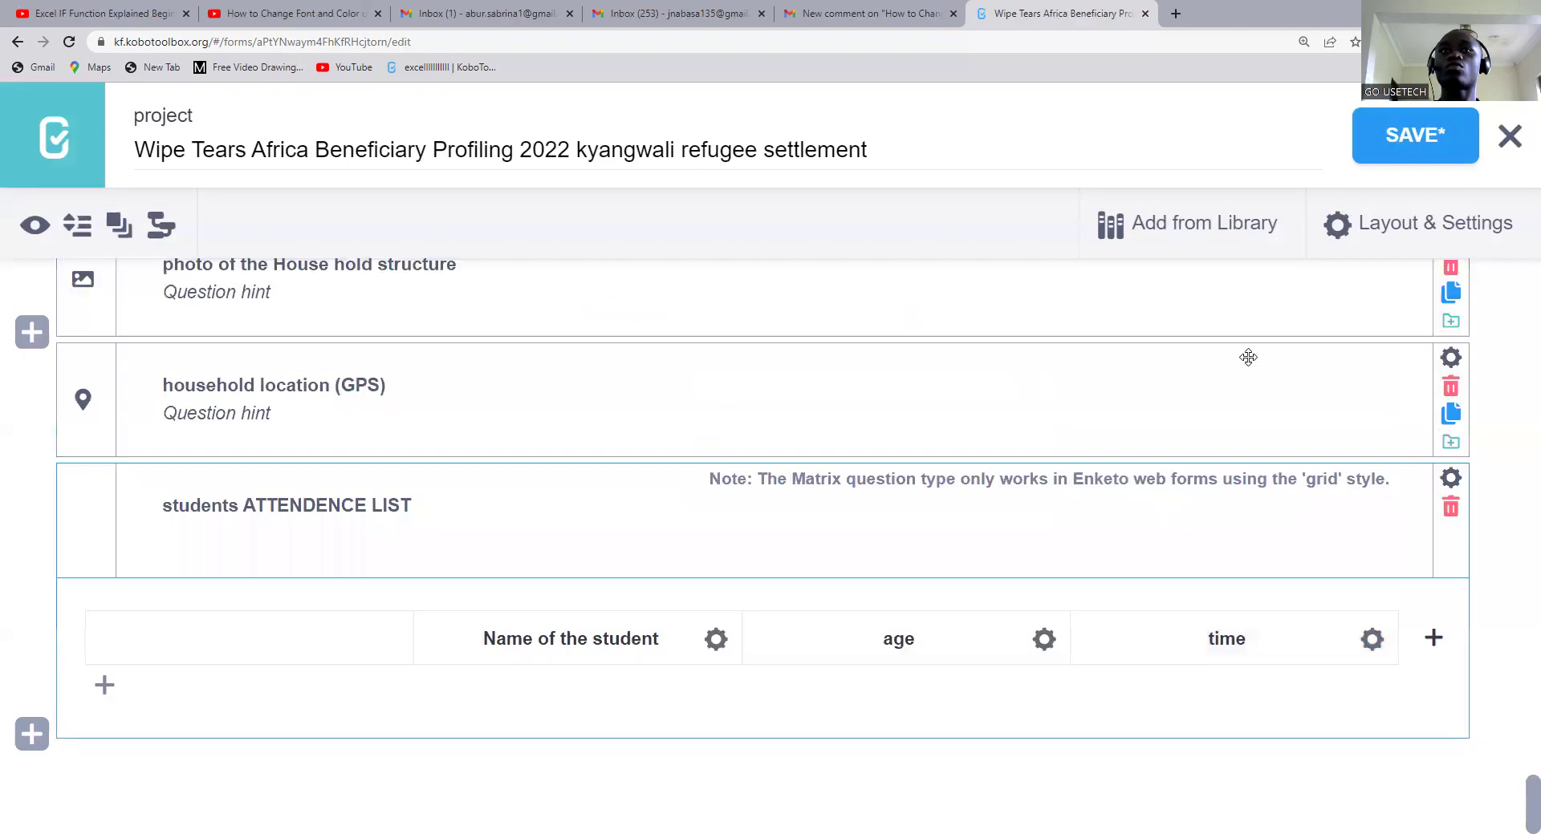
click(1371, 314)
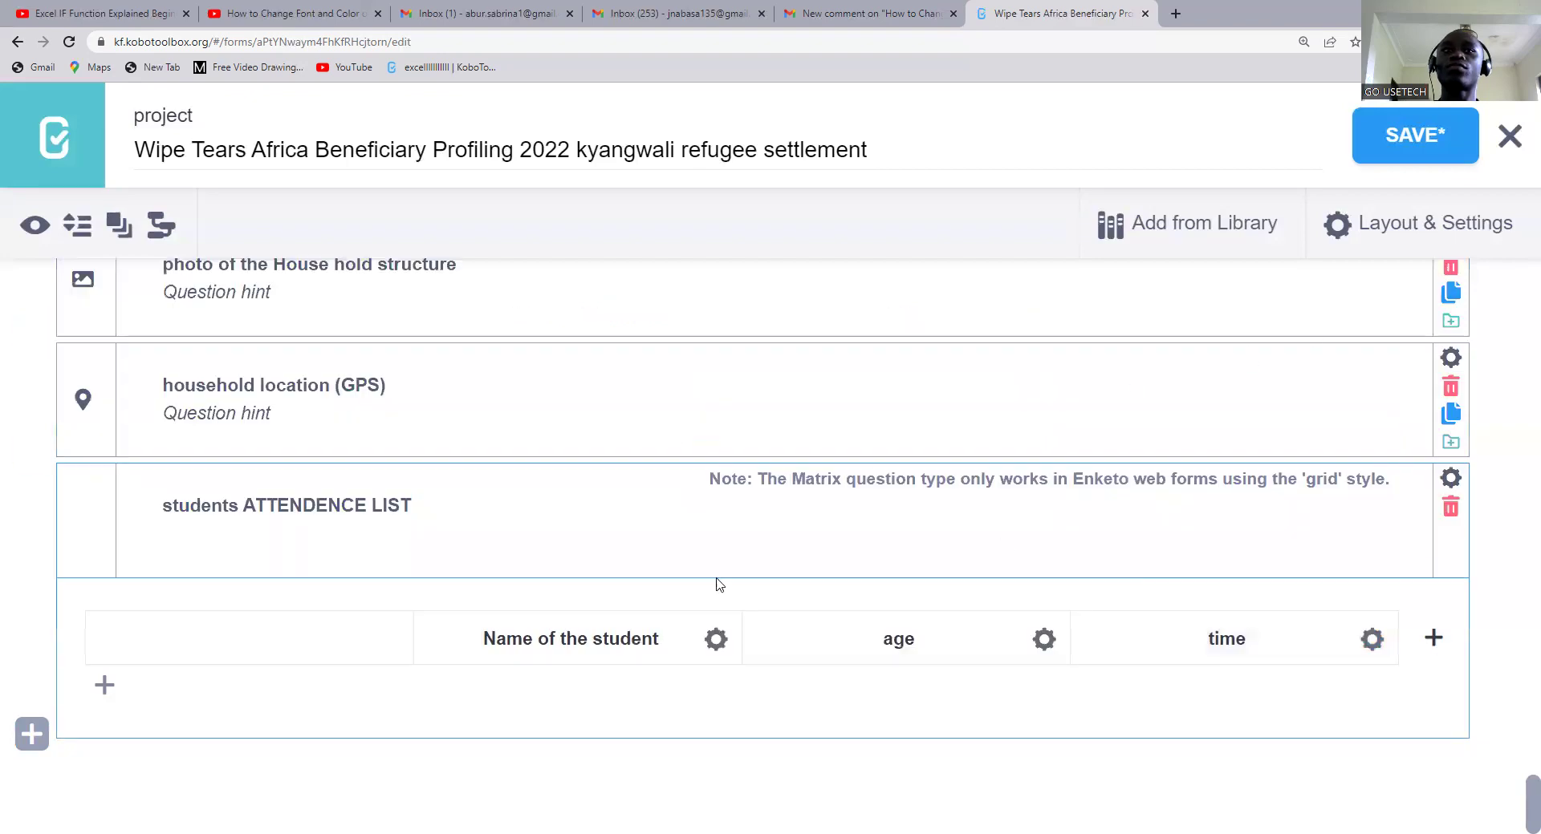
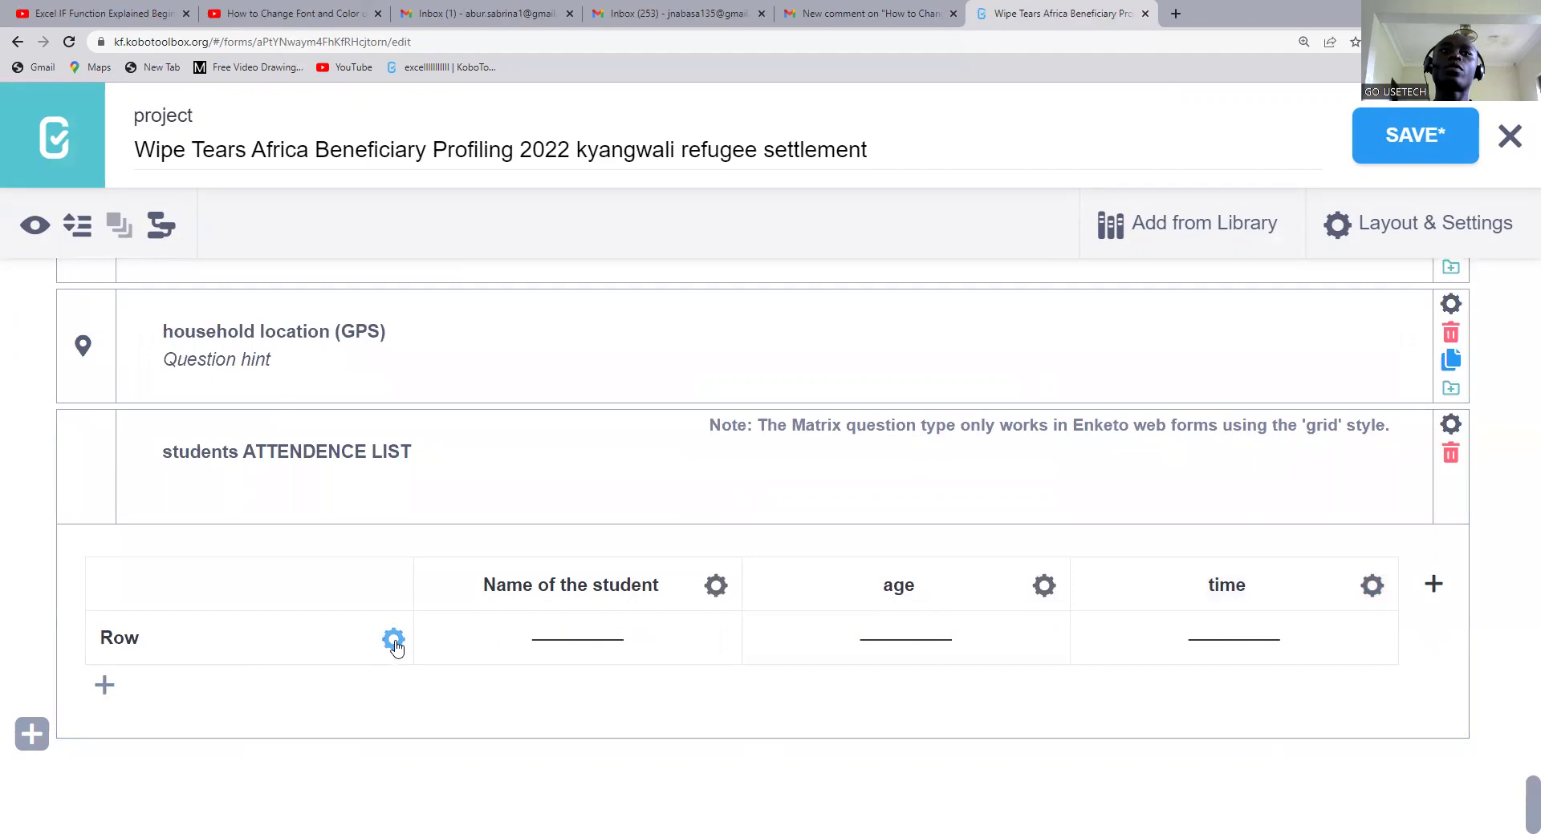
Label the first matrix row with the first student's full name; use it, underscore-joined, as its data prefix.
double_click(643, 498)
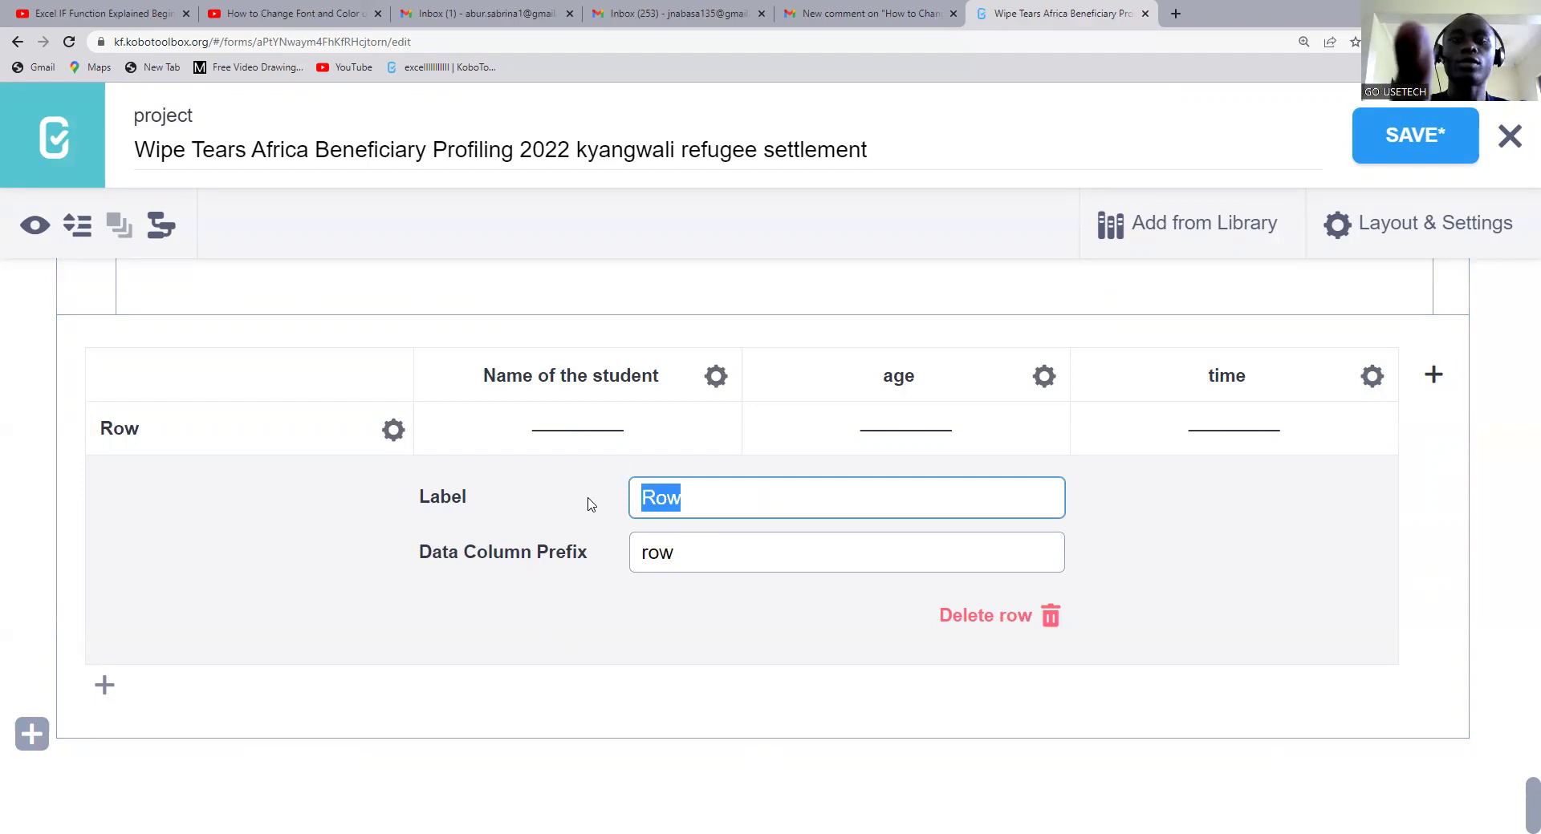
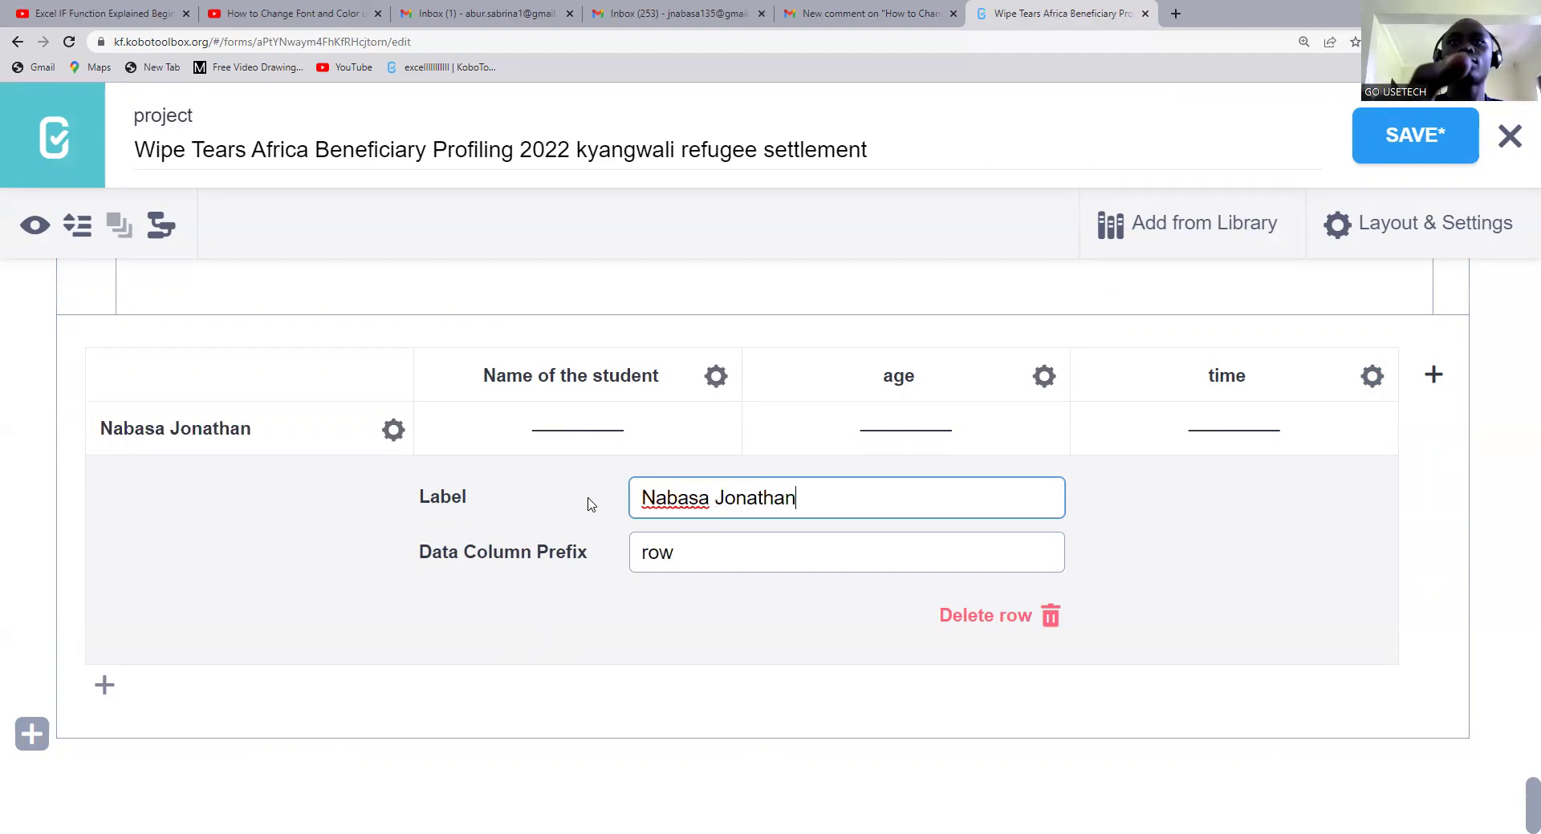
scroll(660, 578, up, 1)
drag(704, 622, 605, 639)
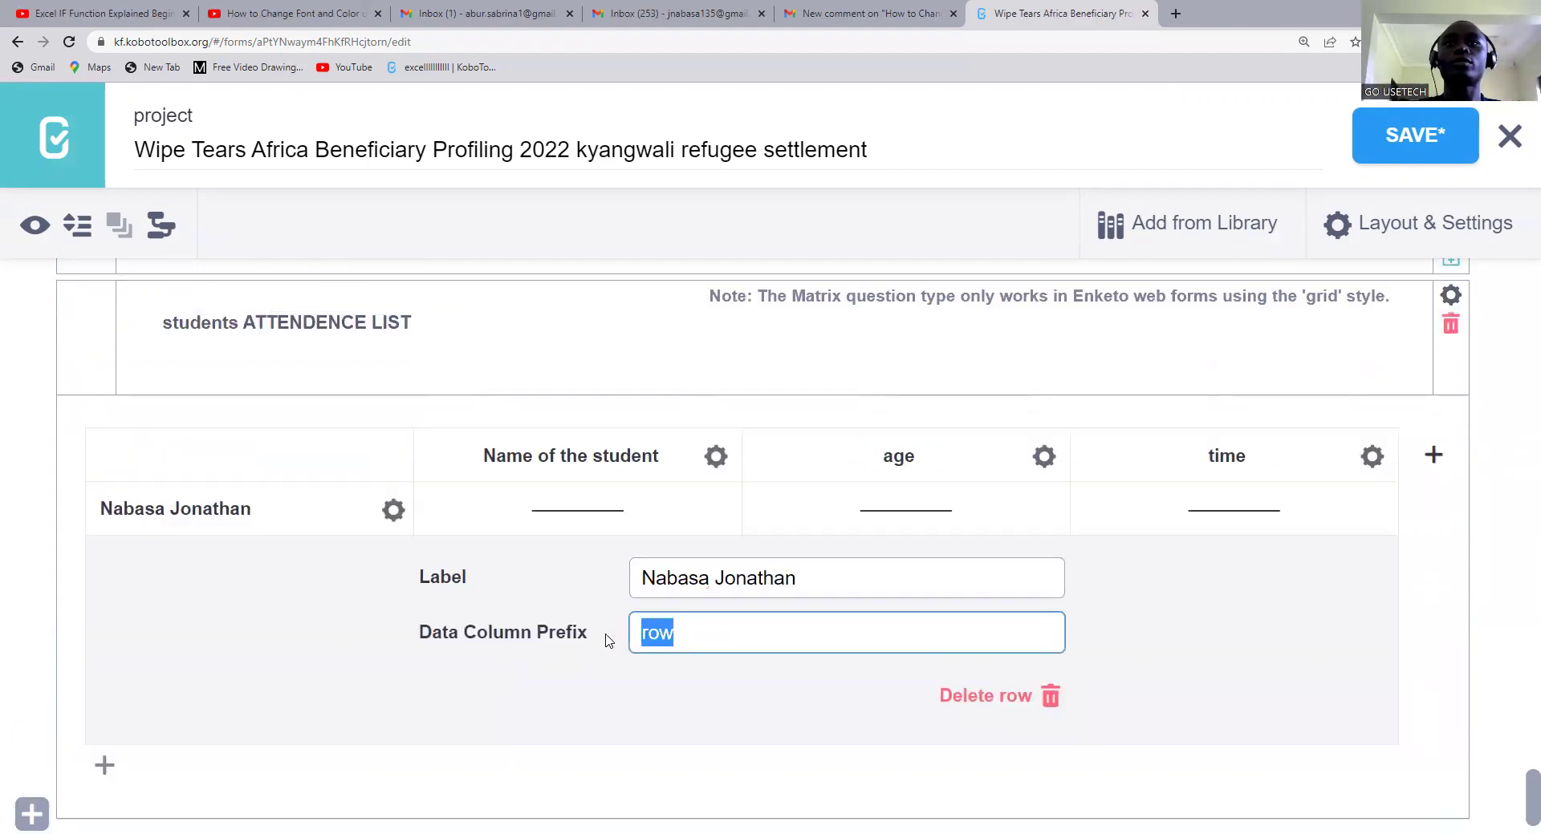
drag(801, 578, 630, 581)
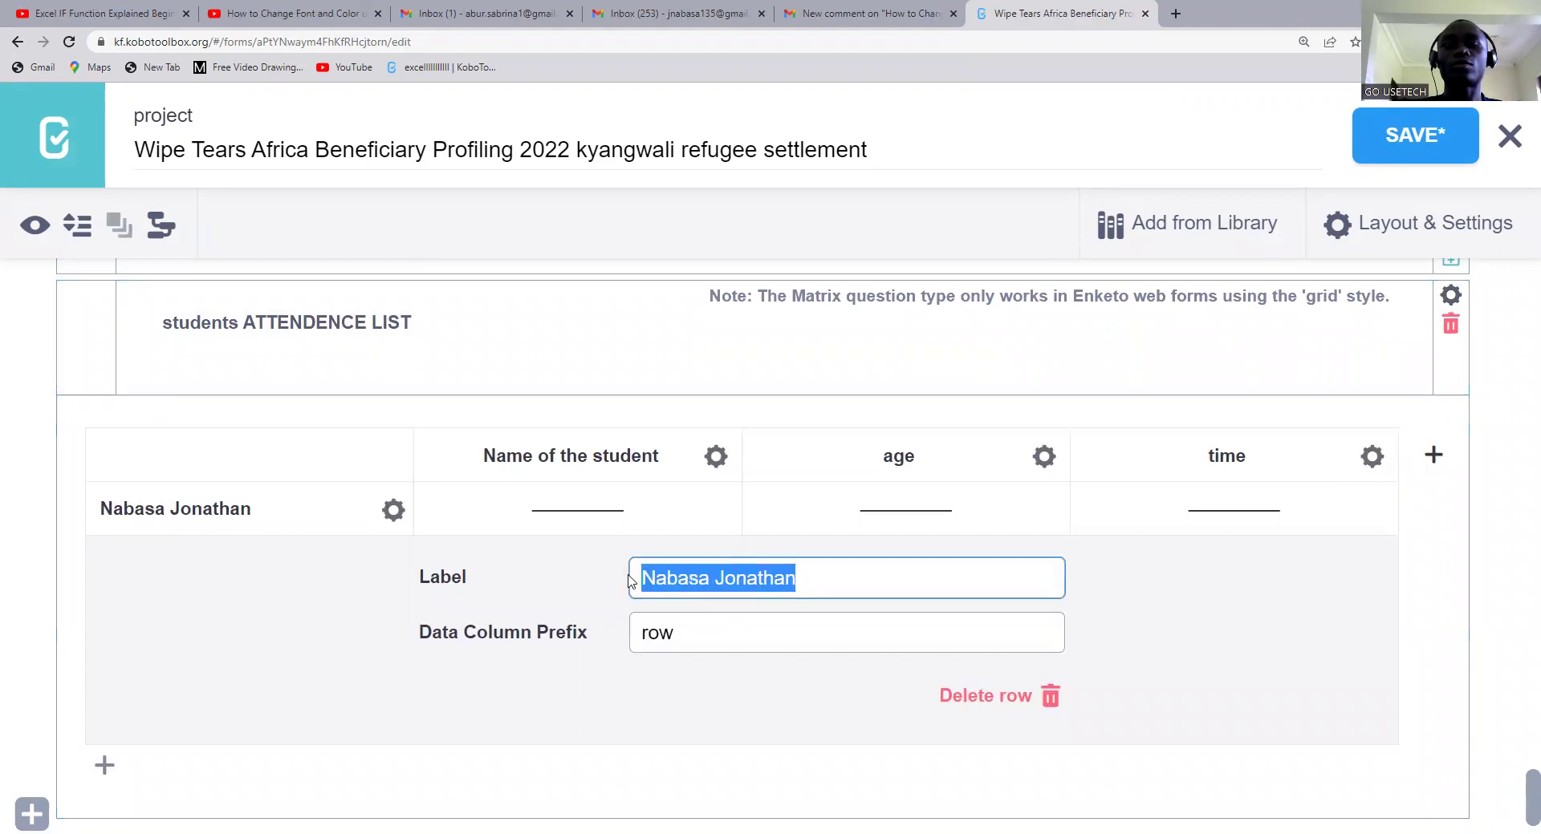
key(ctrl+c)
double_click(686, 636)
key(ctrl+v)
scroll(676, 636, down, 1)
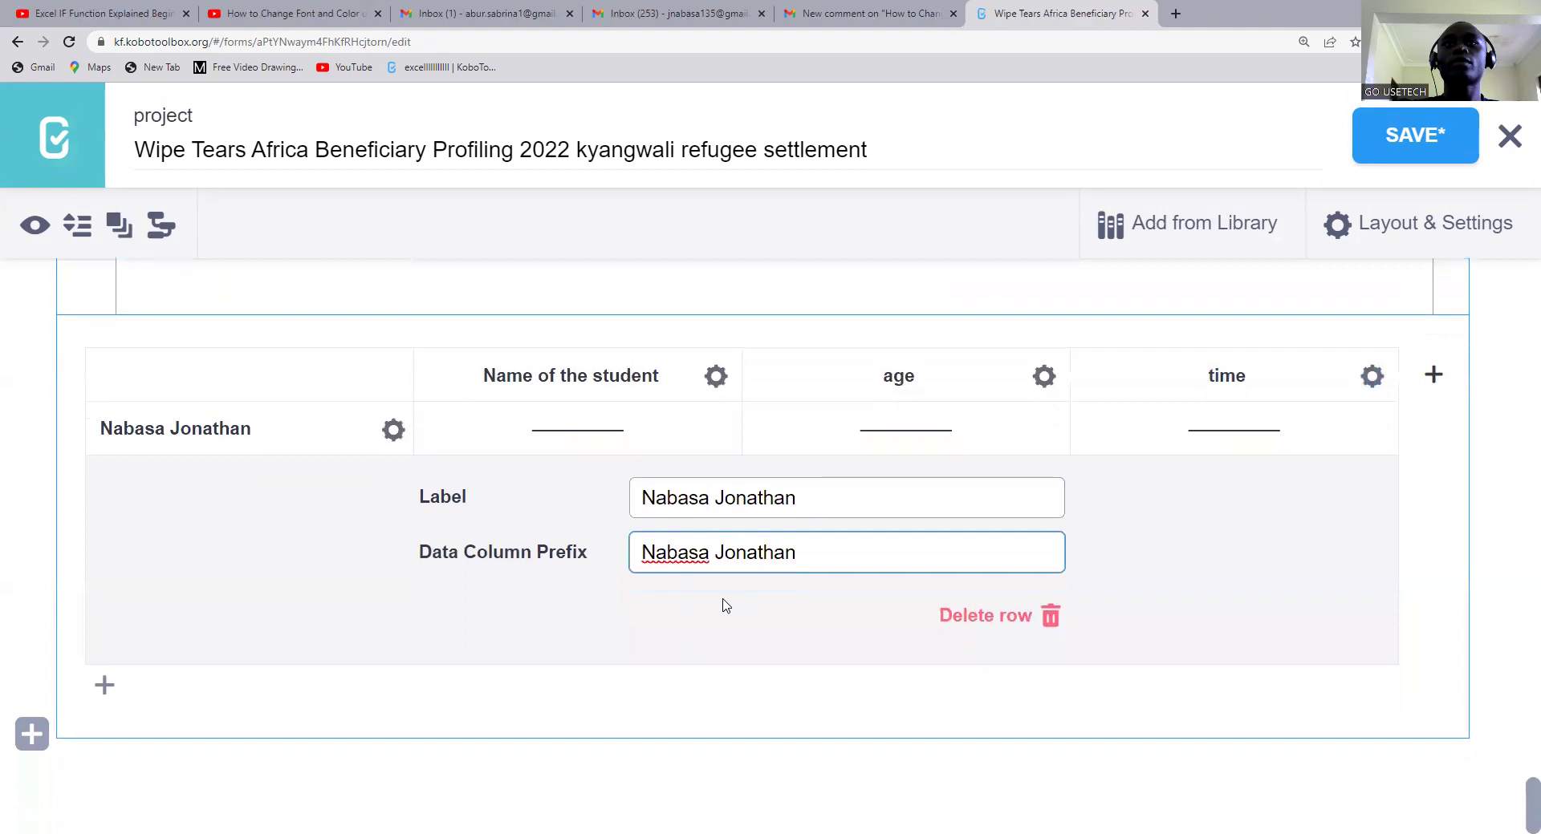
click(727, 546)
key(BackSpace)
text(_)
click(851, 554)
click(393, 430)
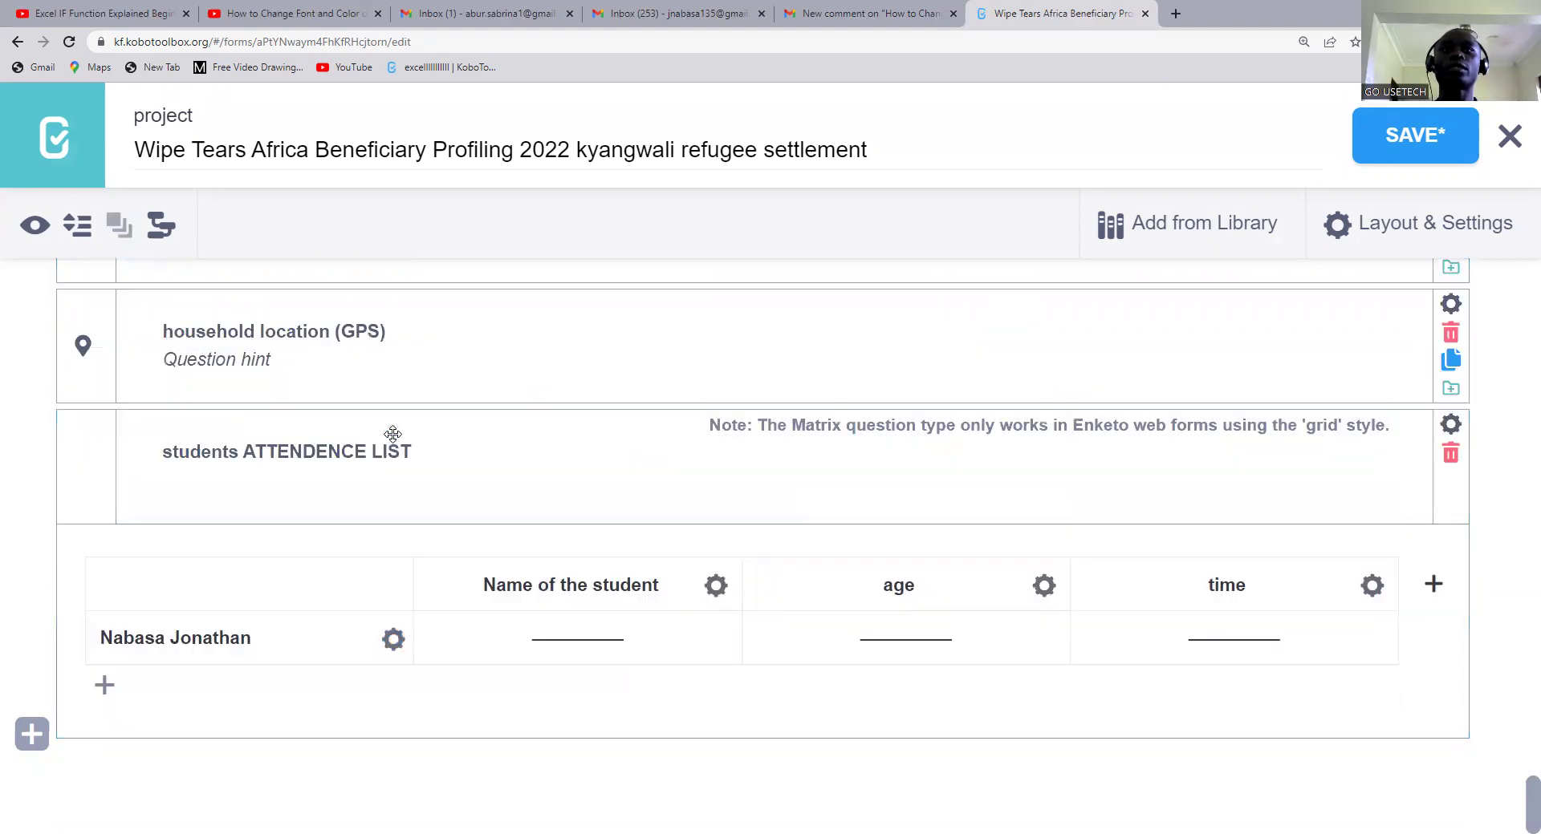
Add a second row labelled with the next student's name as label and prefix, then add a third row.
click(103, 690)
click(393, 642)
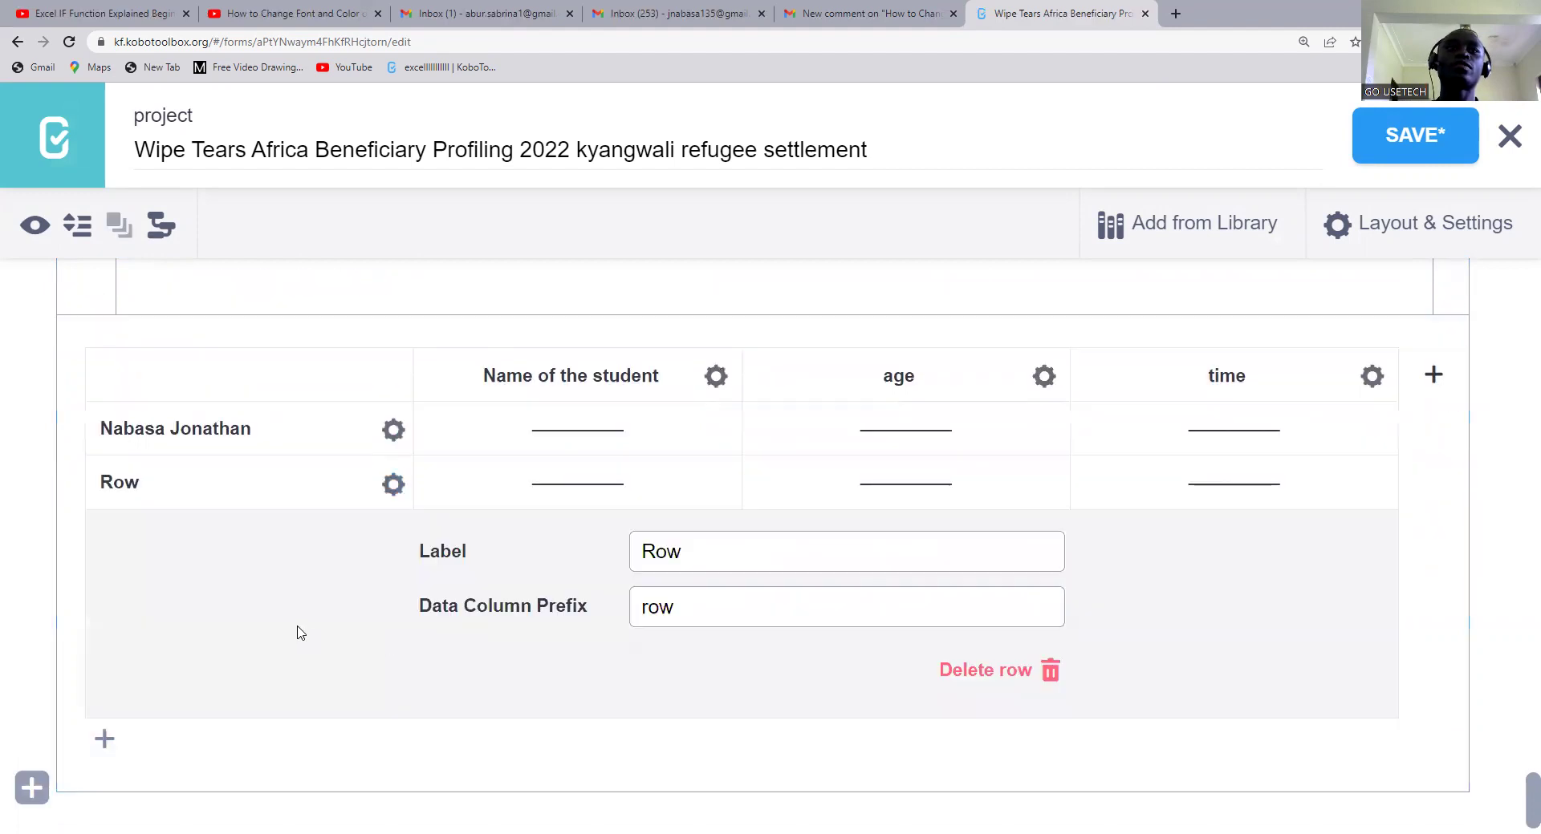
drag(693, 550, 620, 551)
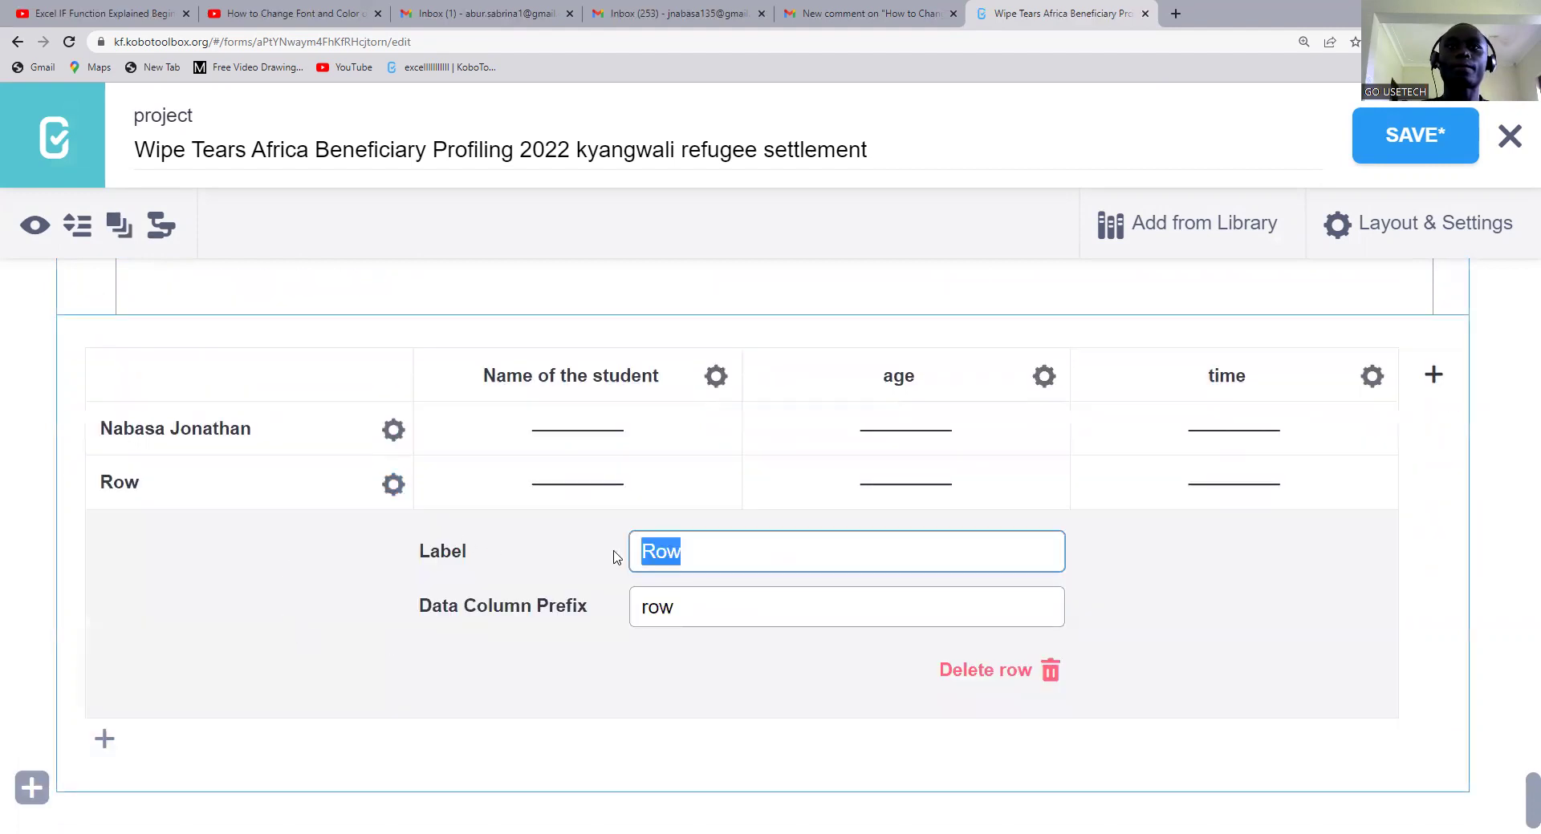
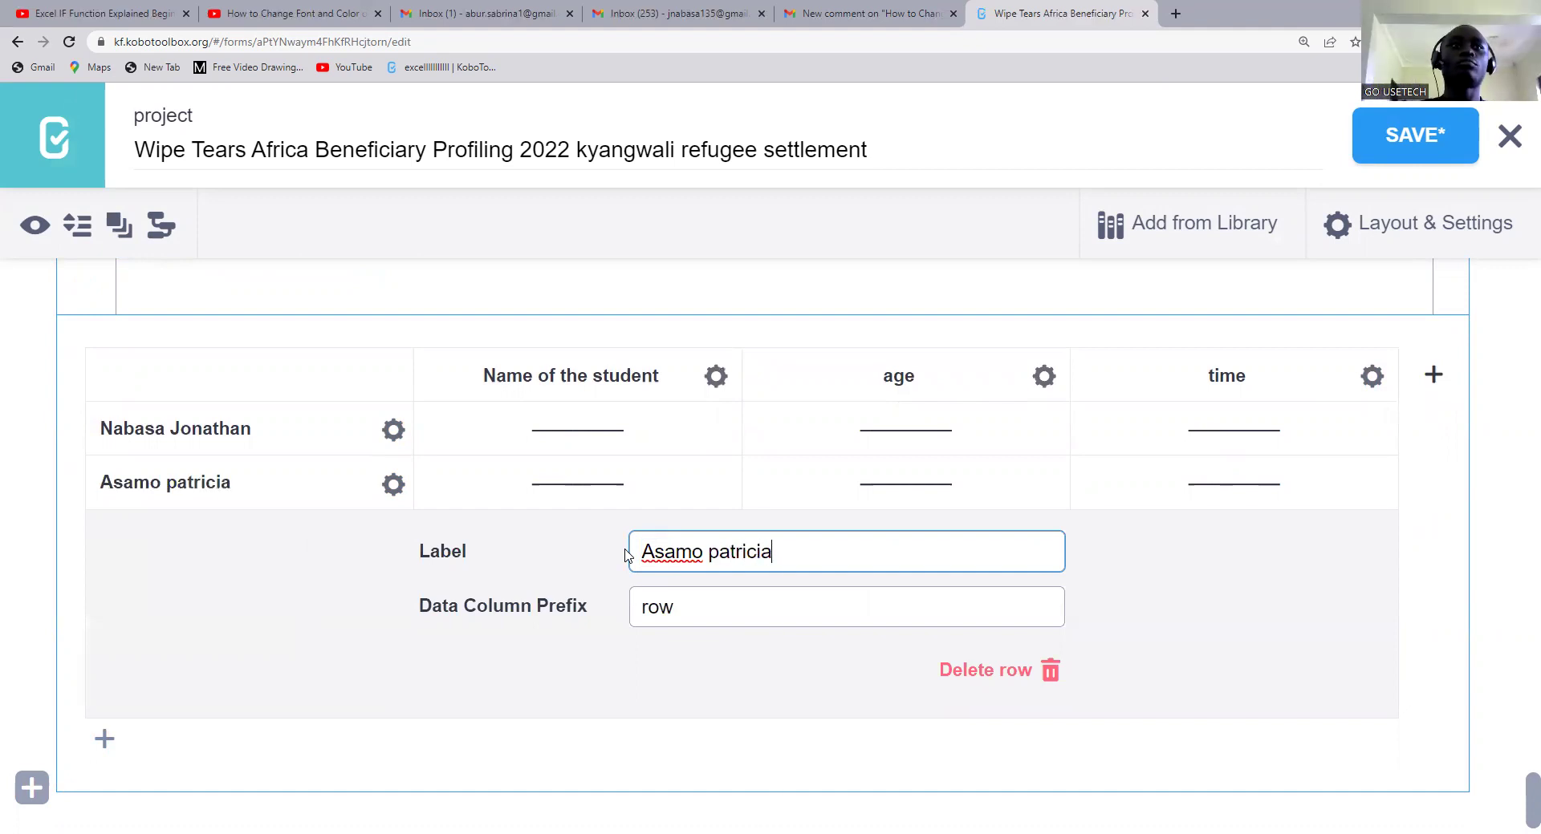
drag(743, 603, 642, 607)
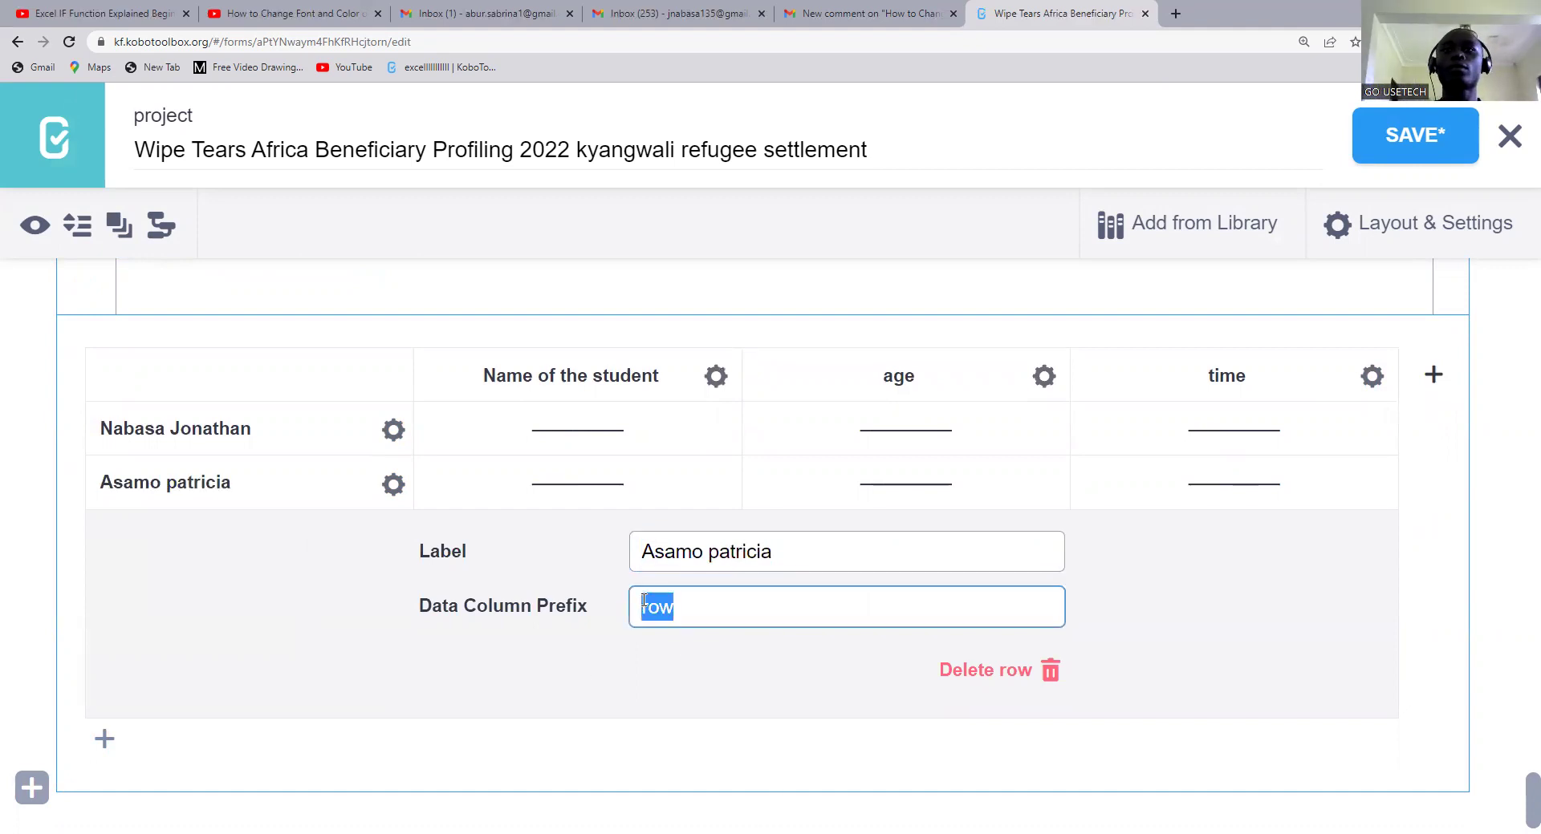
drag(799, 552, 574, 547)
drag(690, 614, 638, 612)
key(ctrl+v)
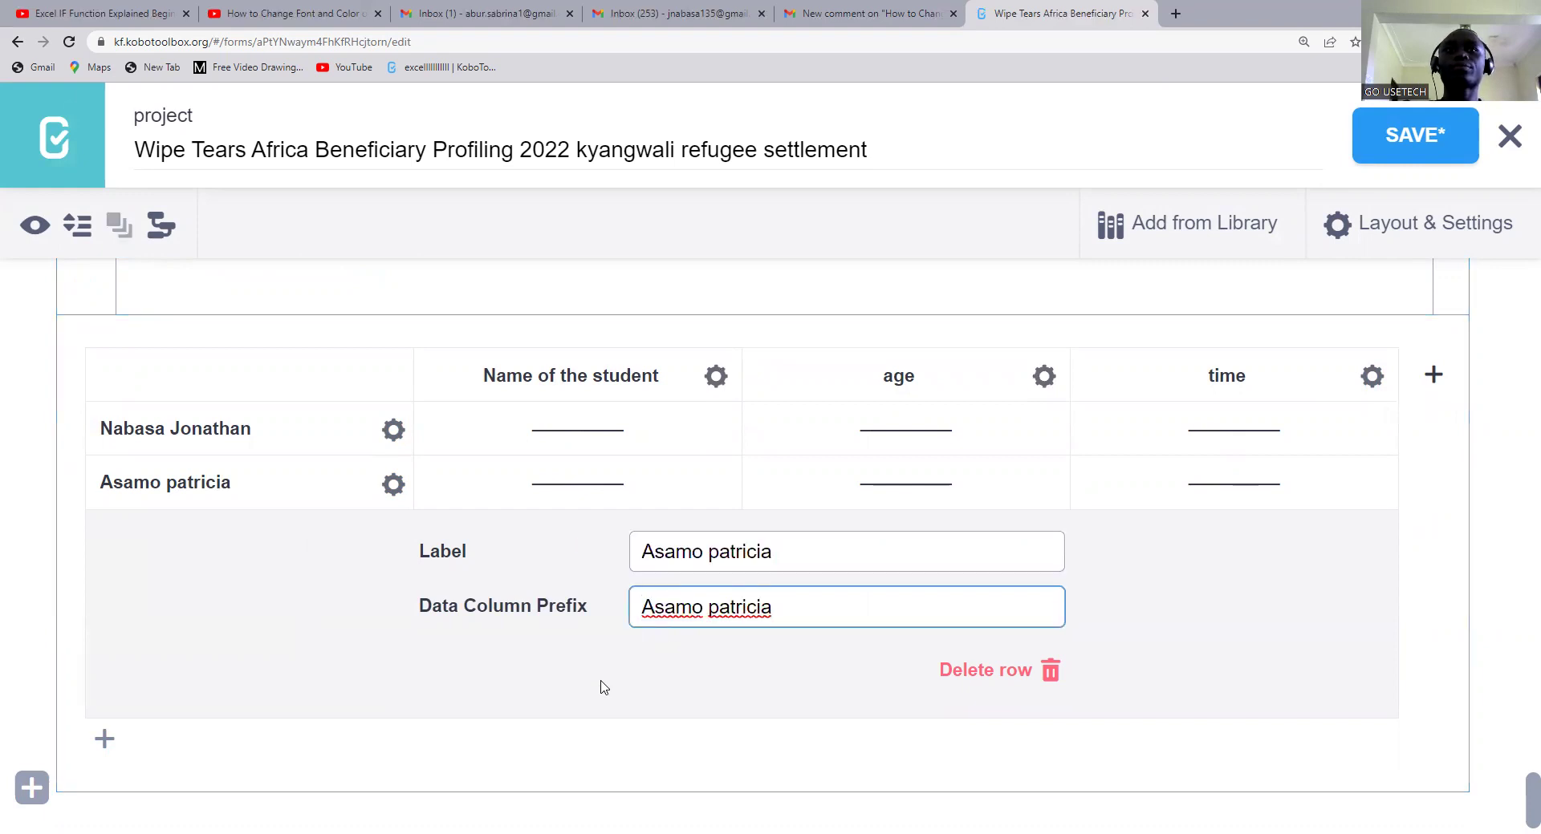
click(392, 484)
click(104, 686)
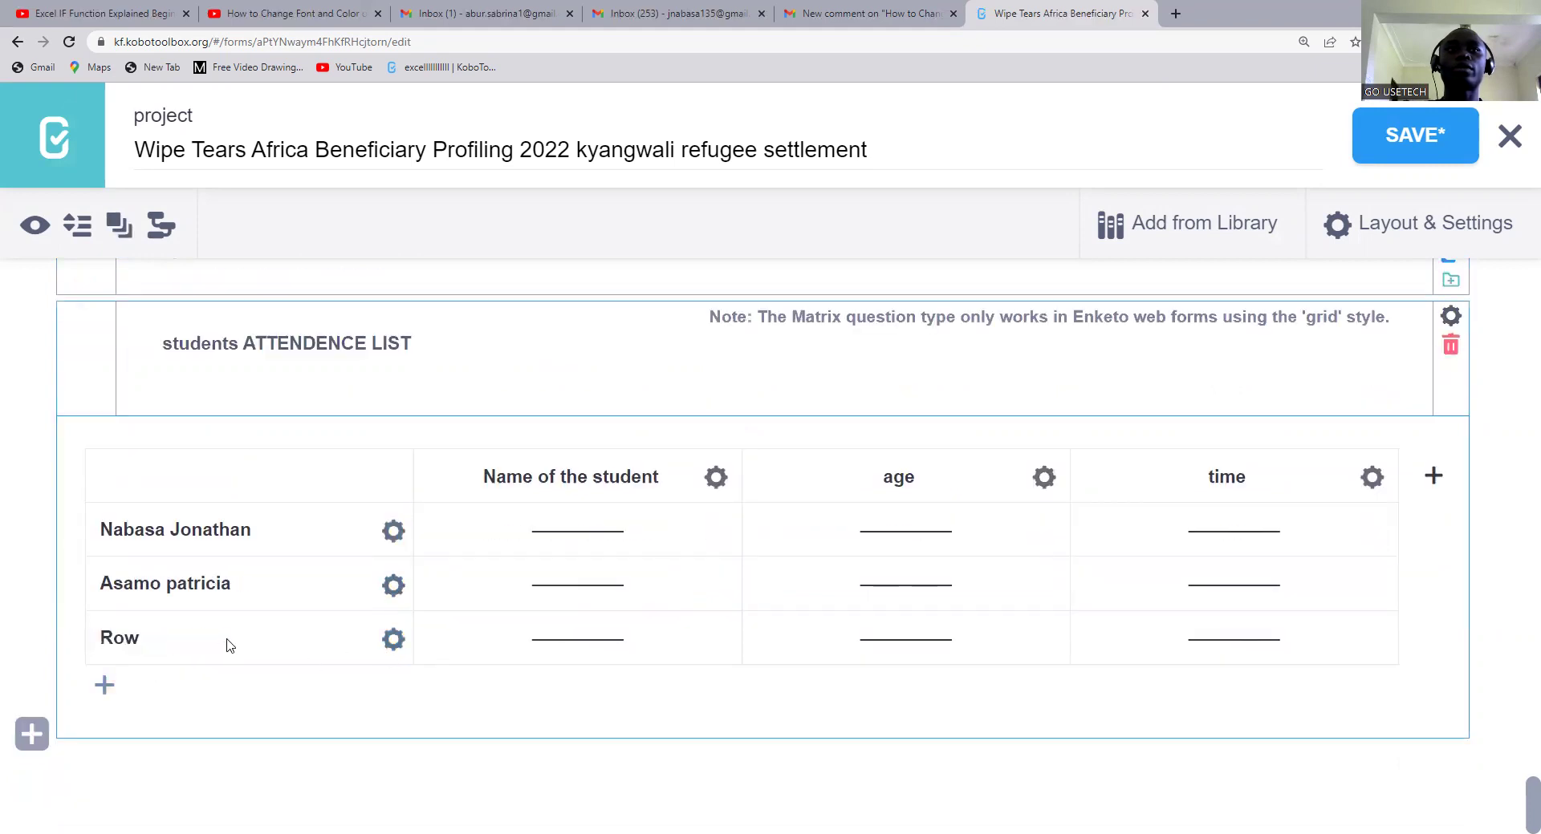
Label the third row with the third student's name and paste it as its data column prefix.
click(393, 639)
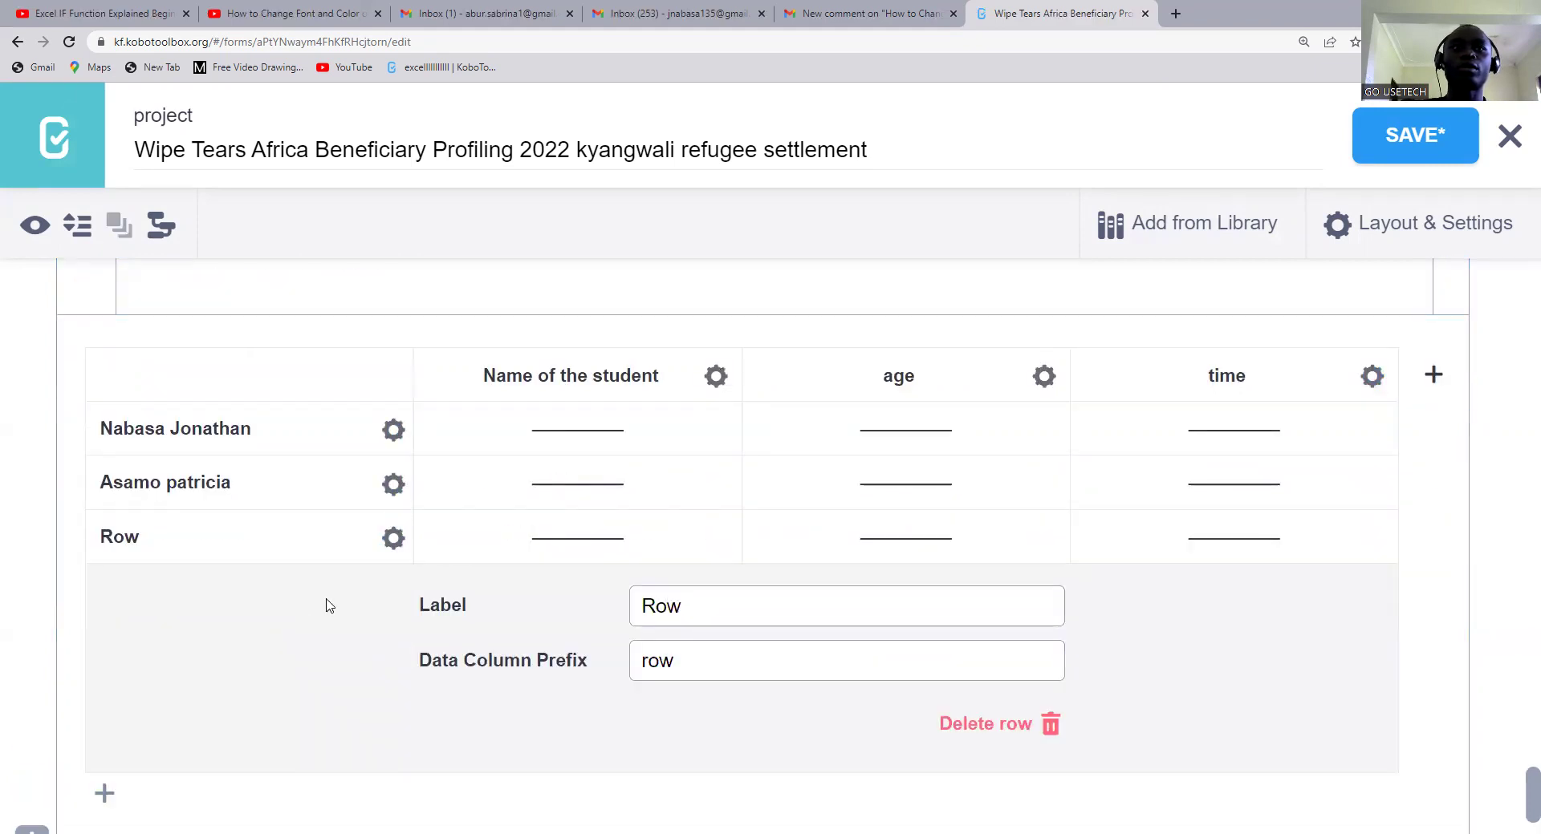
double_click(684, 590)
text(i)
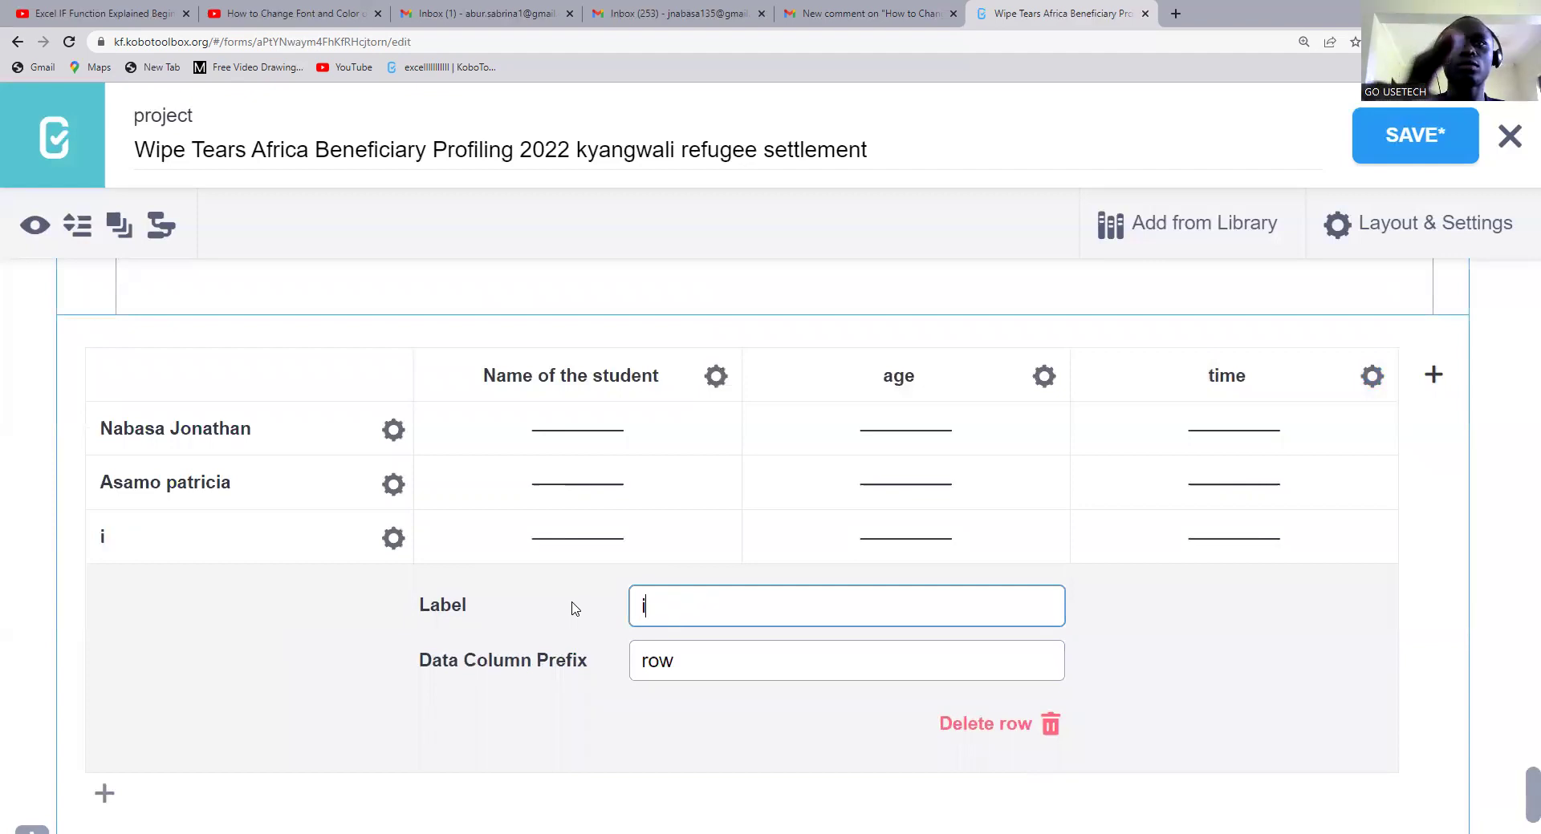
key(BackSpace)
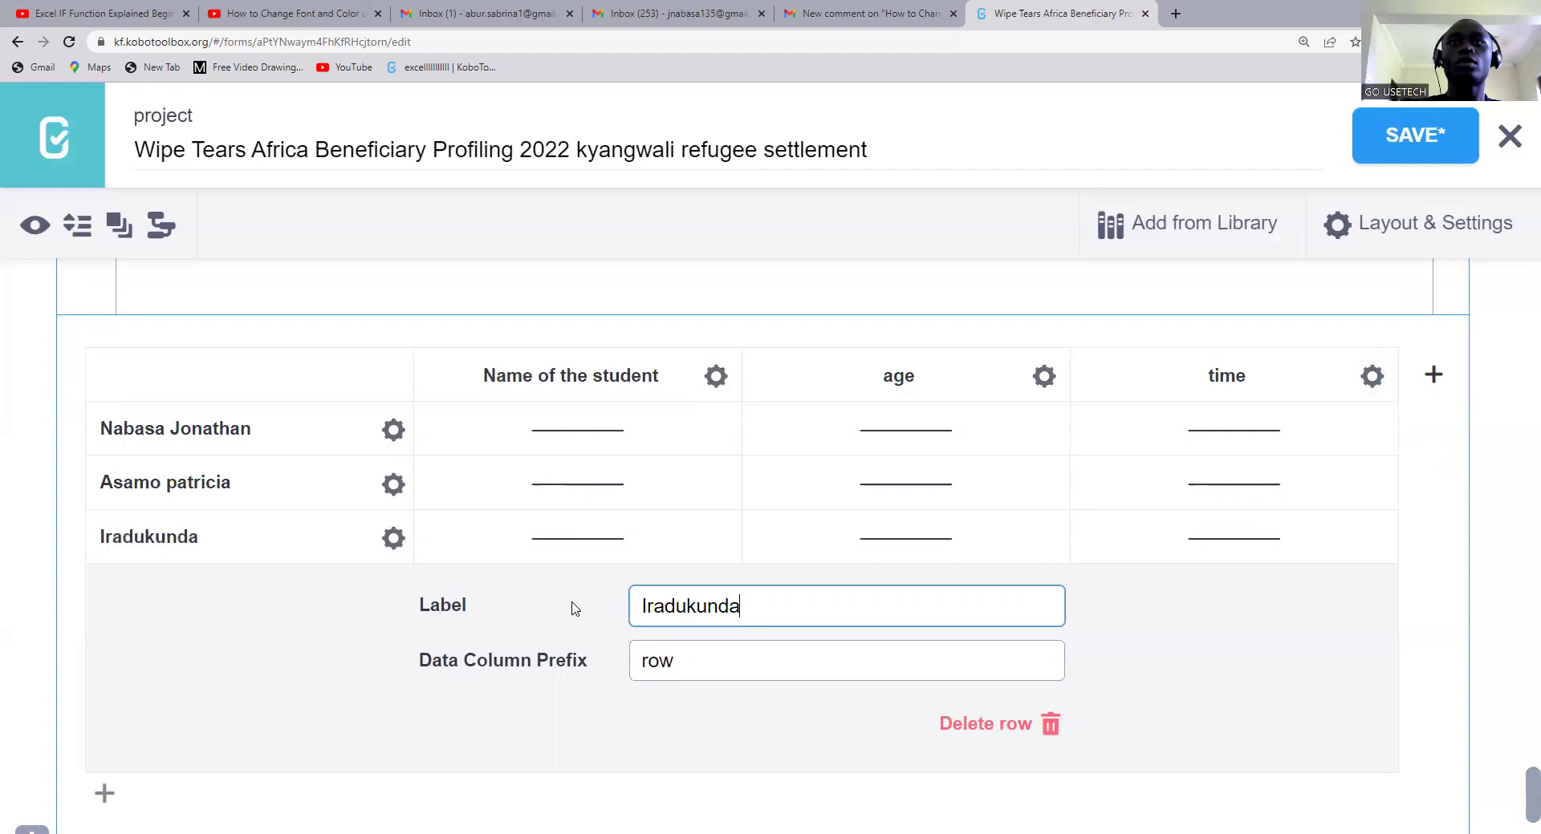
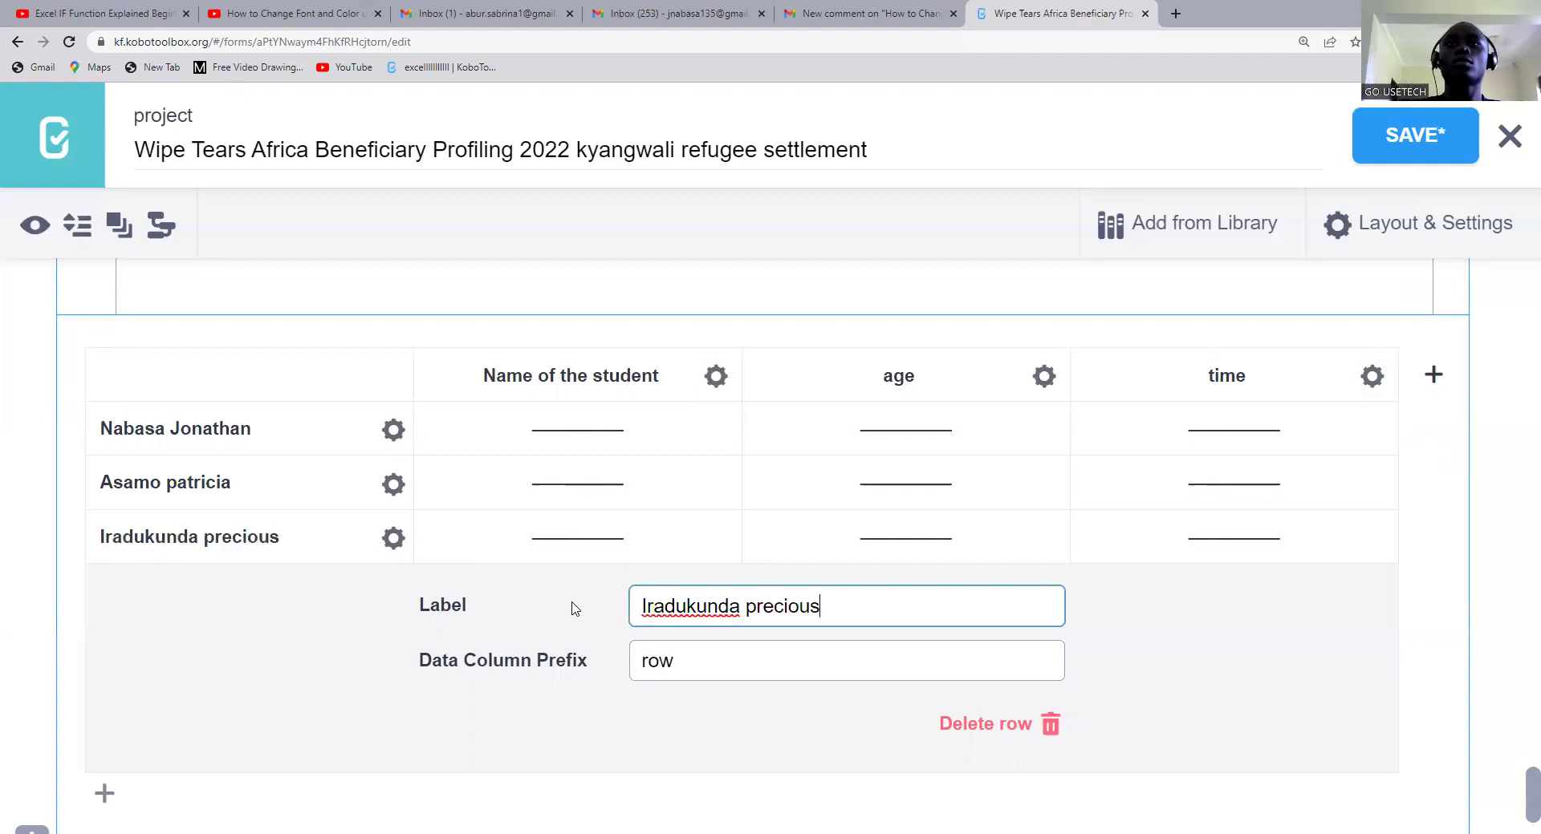
drag(833, 609, 564, 593)
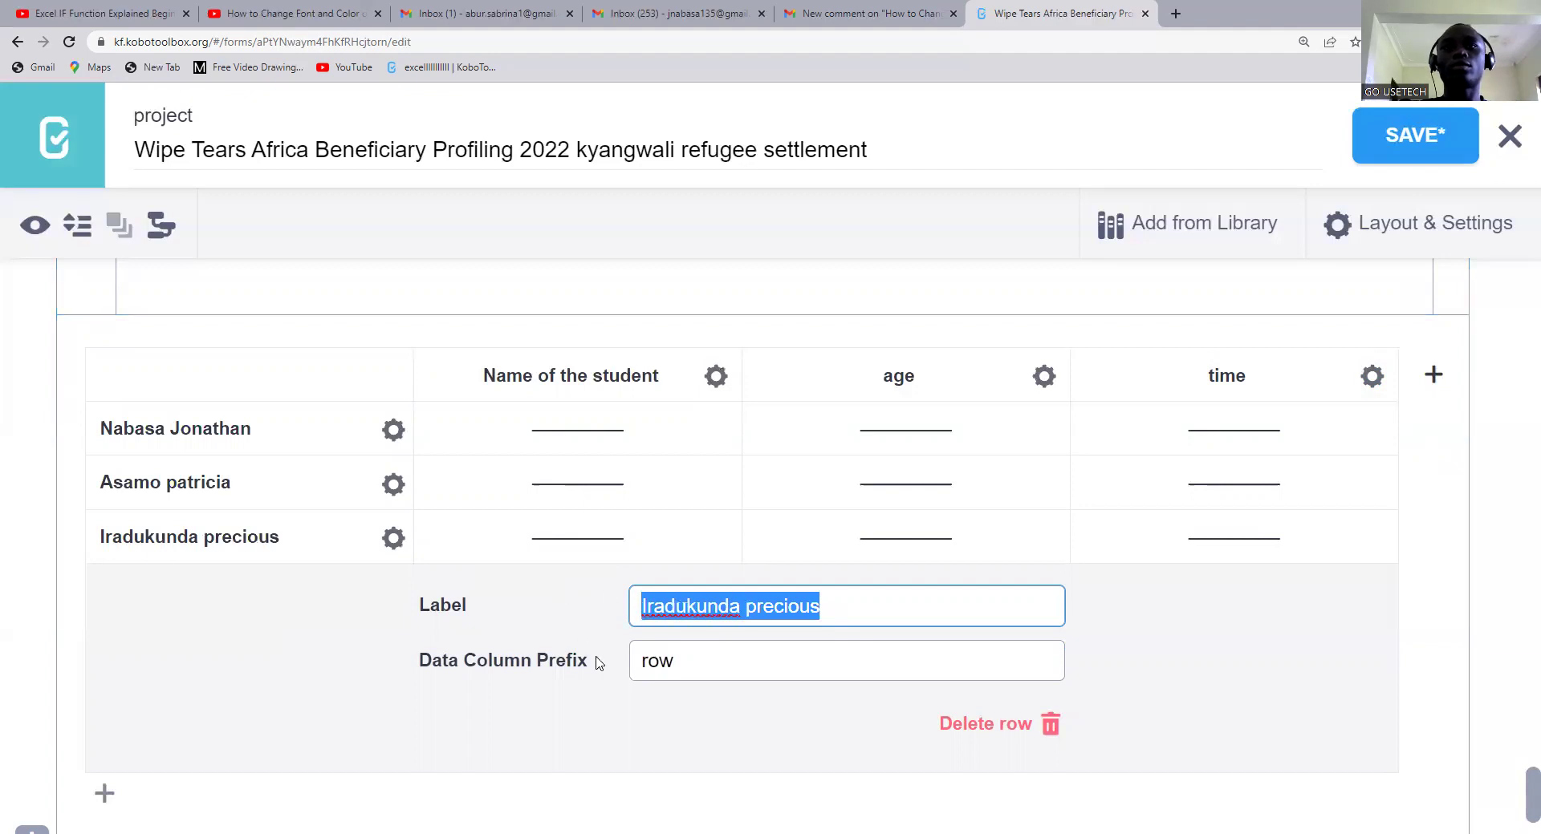
click(633, 661)
key(ctrl+a)
key(ctrl+v)
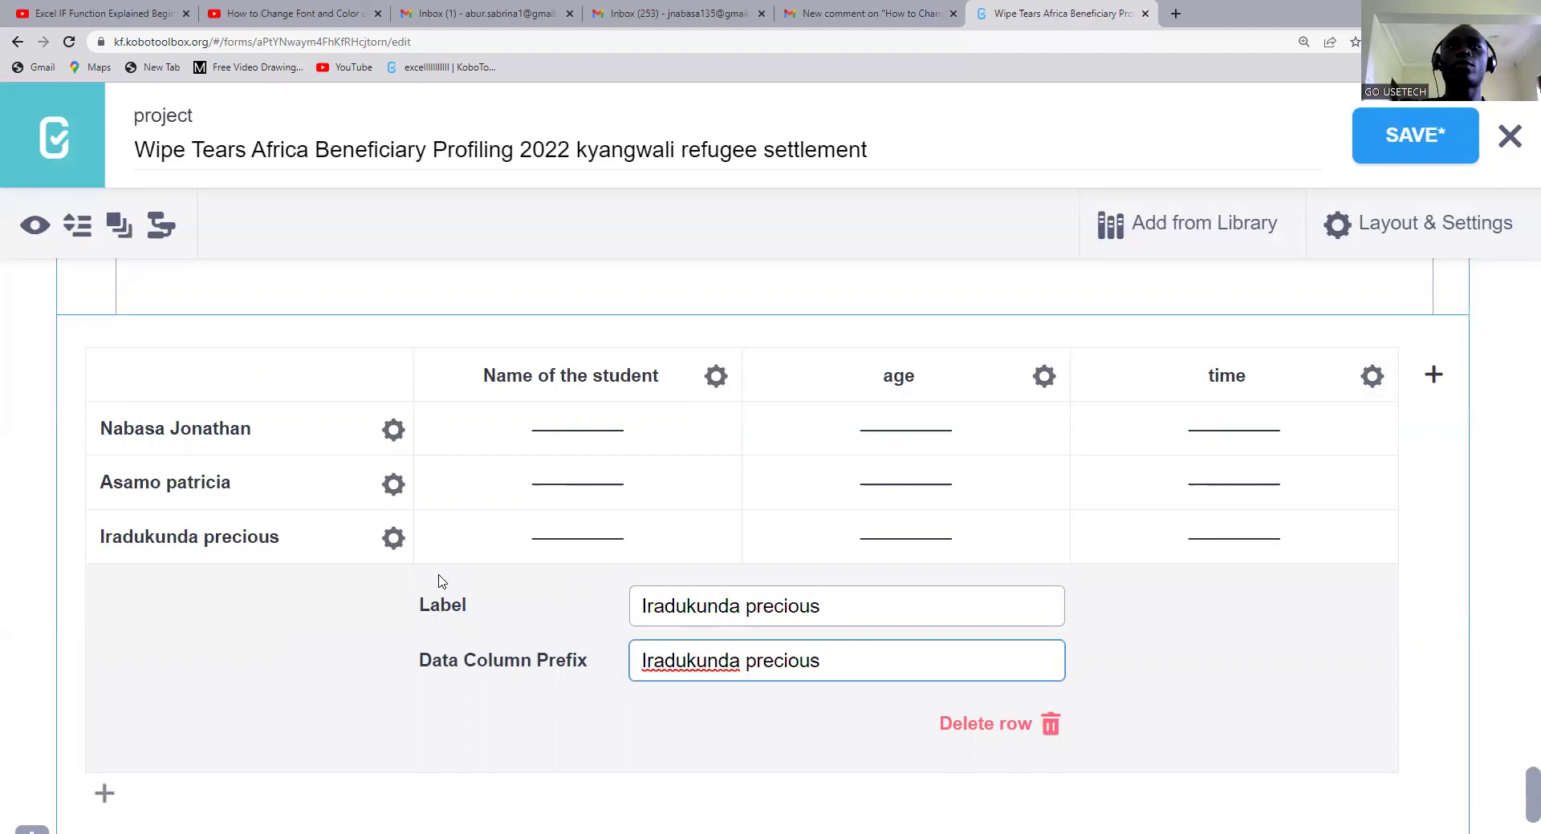
click(393, 538)
Add a fourth row labelled with the fourth student's name, pasted as its data column prefix.
click(103, 686)
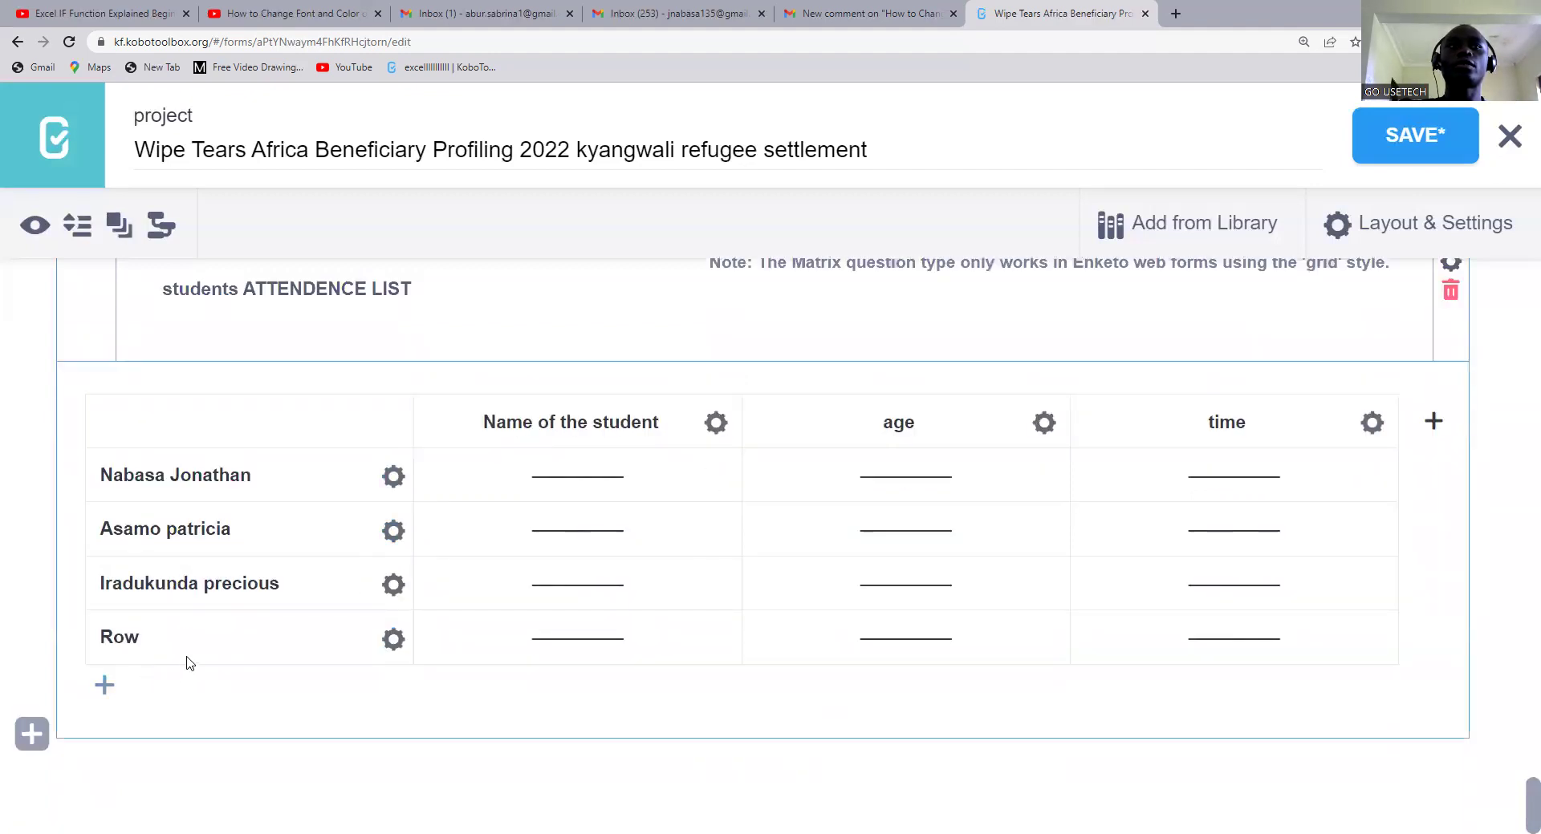
click(393, 639)
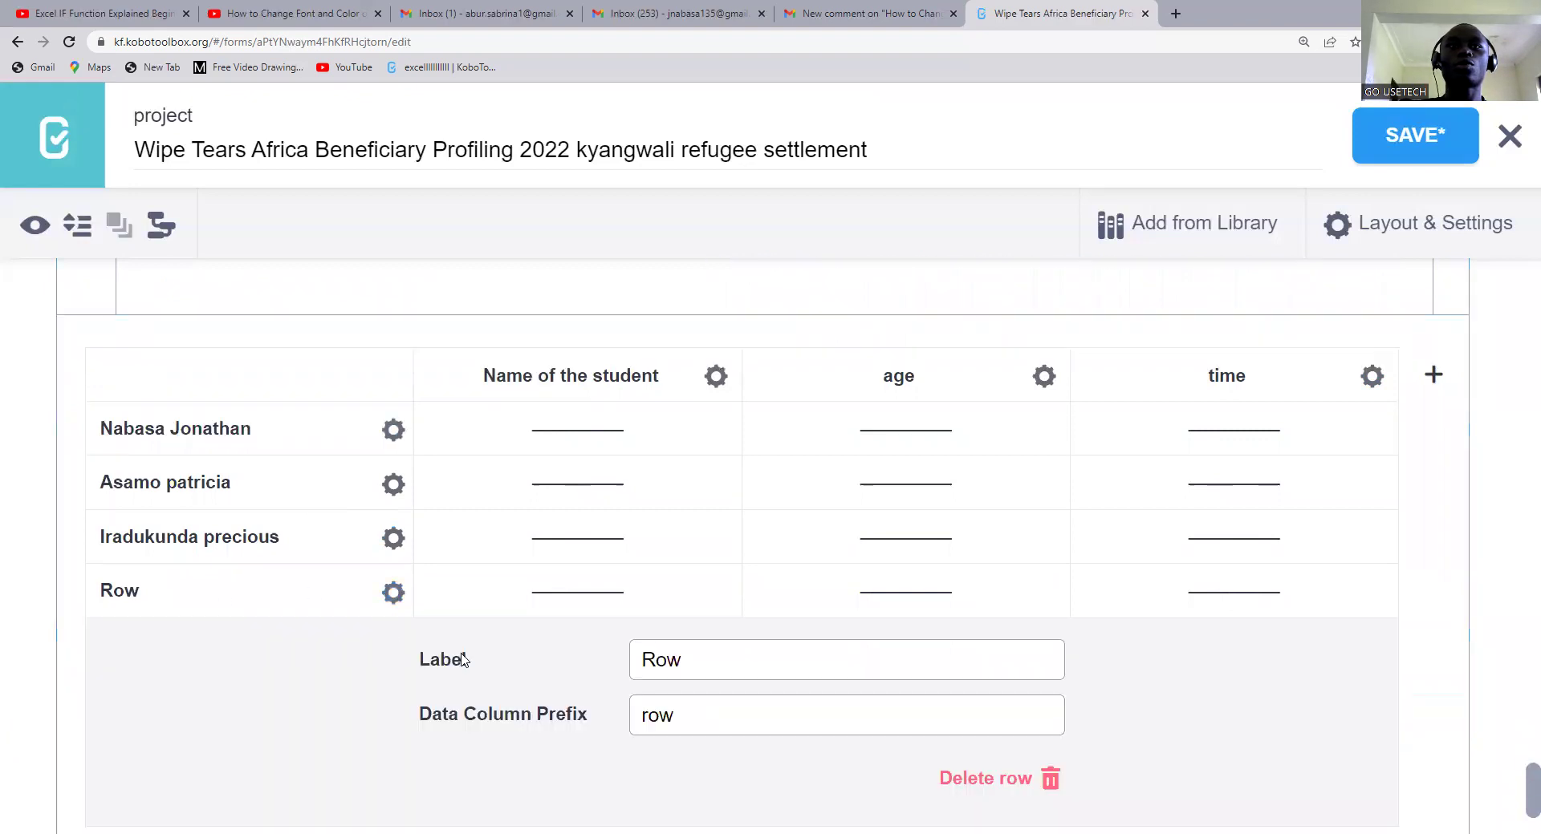
click(678, 676)
key(ctrl+a)
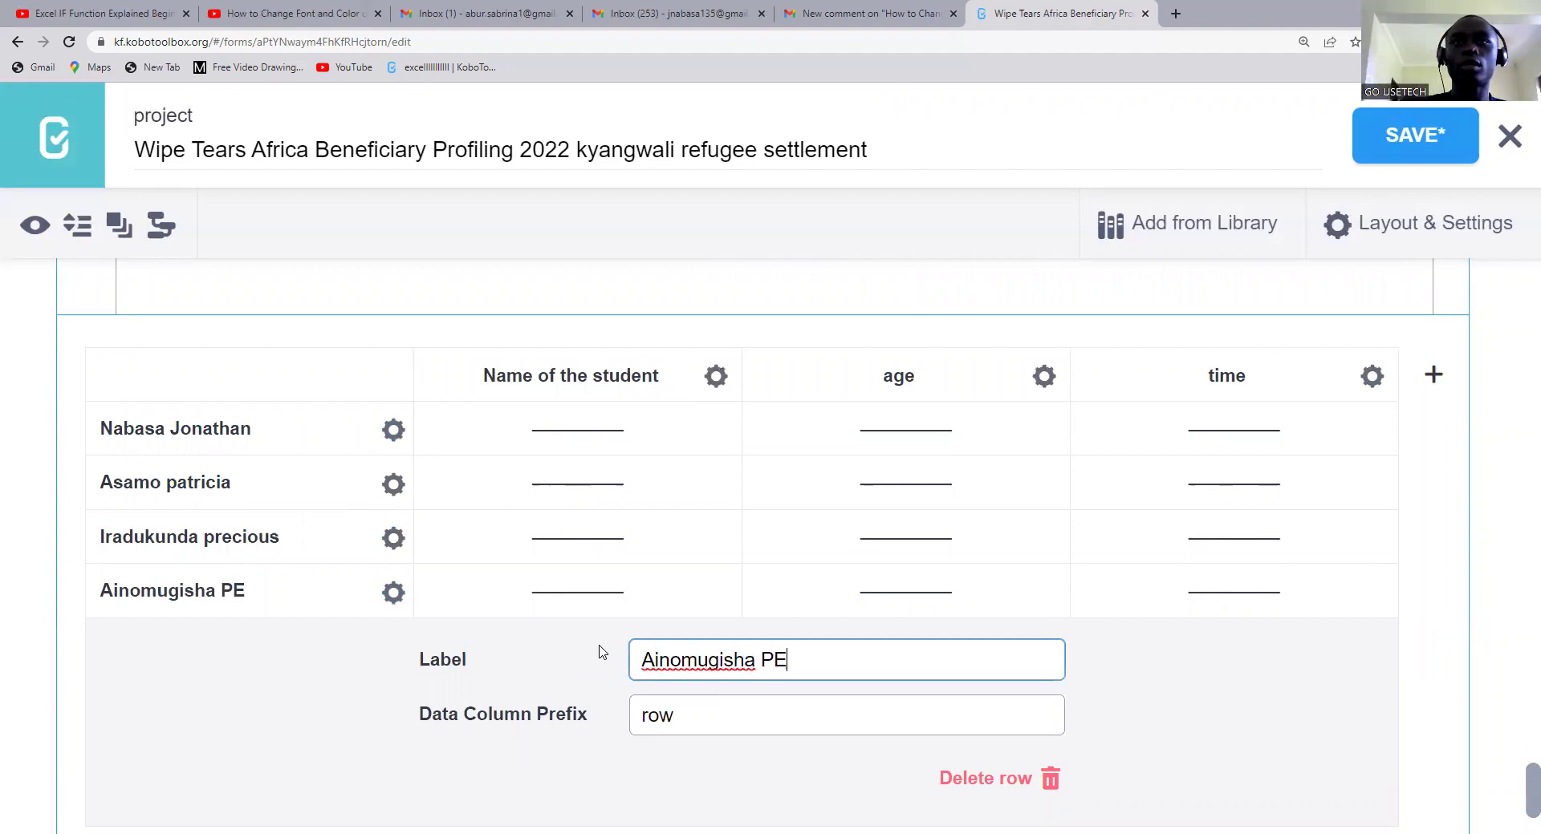
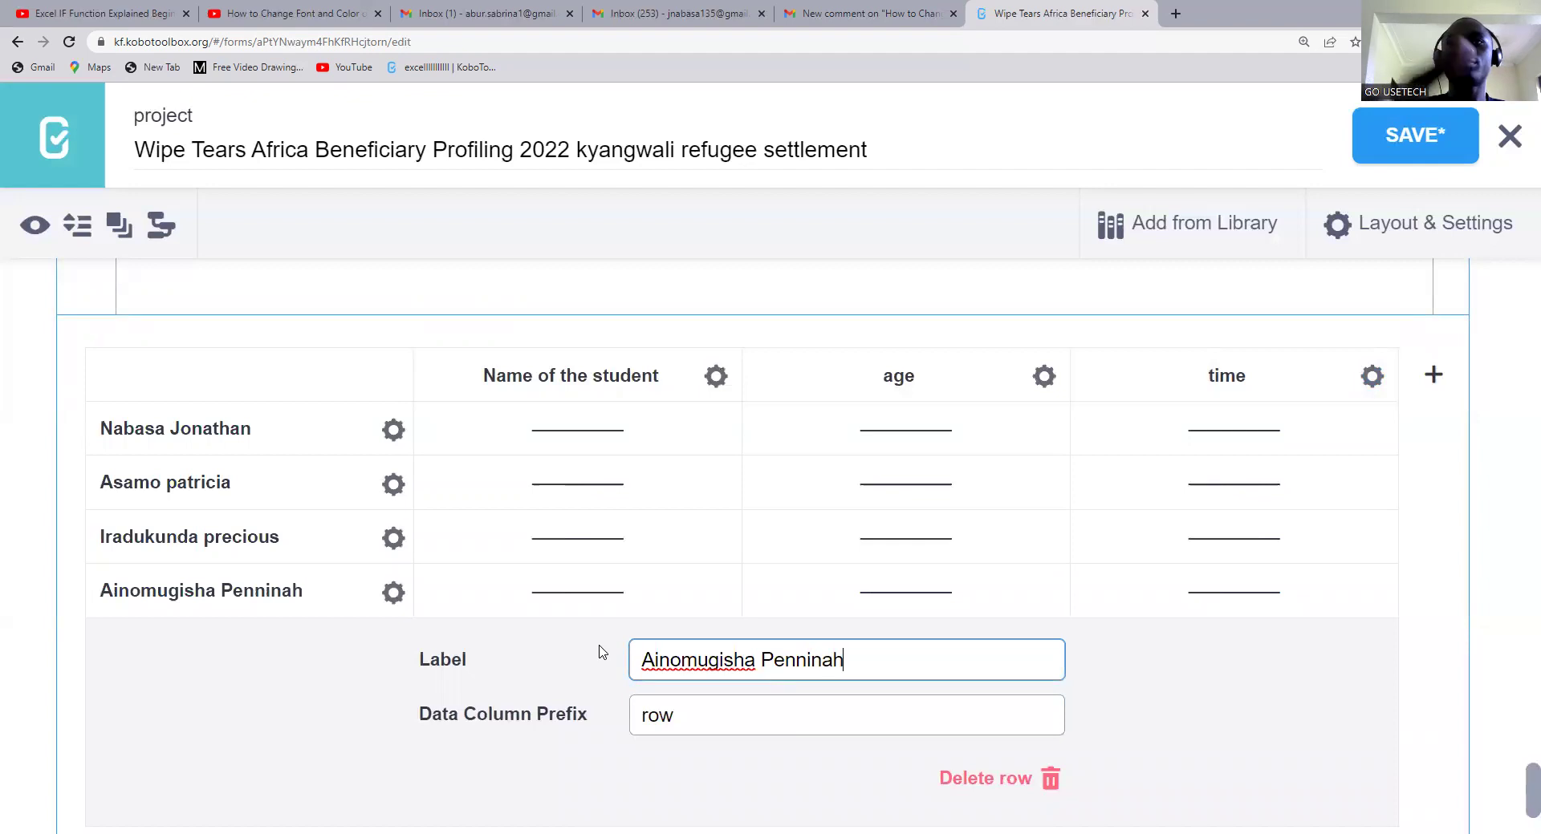
drag(846, 660, 571, 642)
key(ctrl+c)
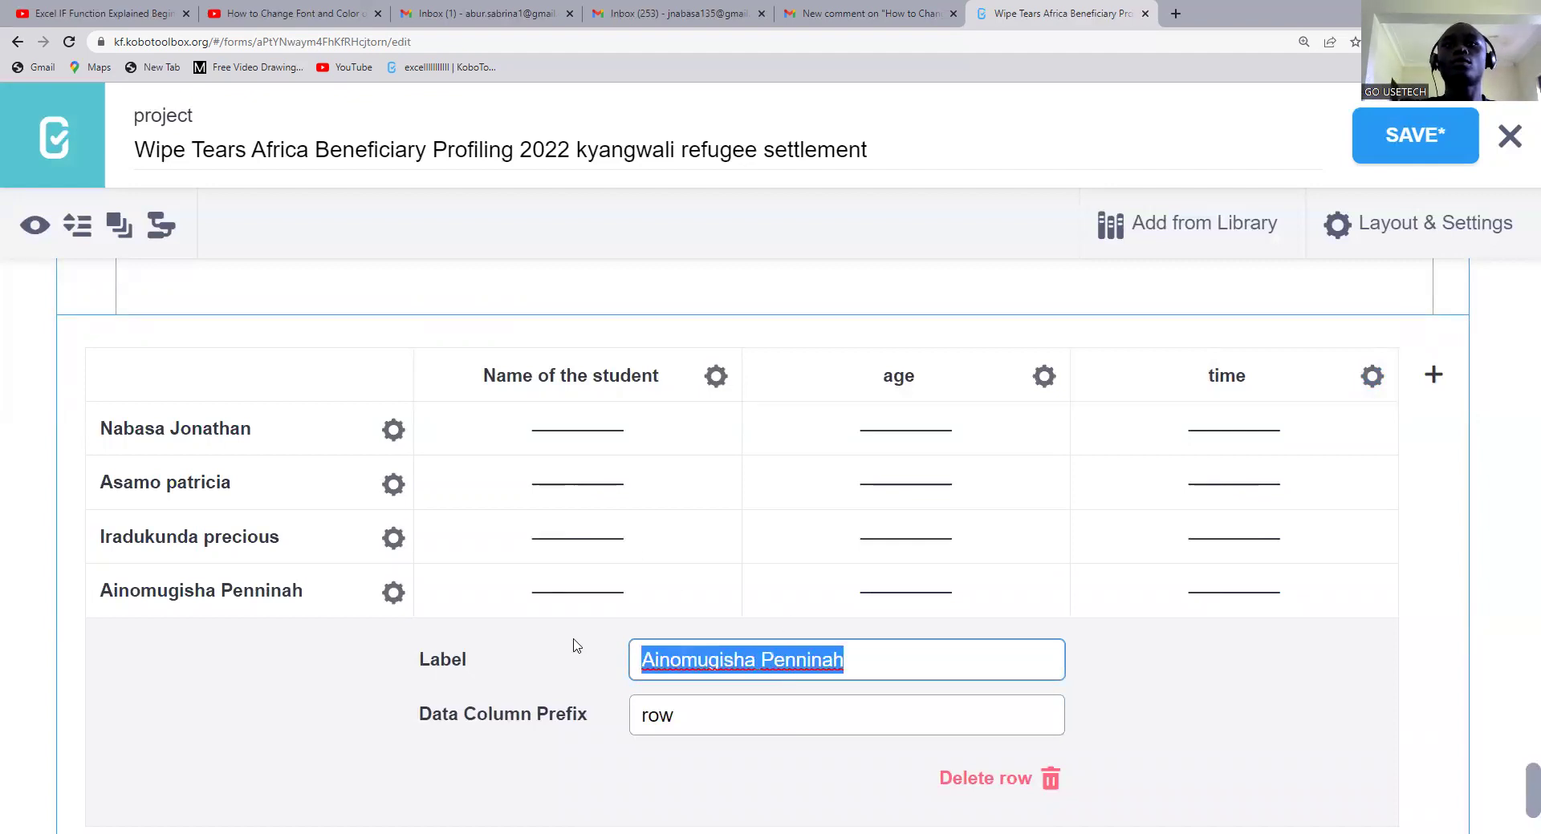
drag(698, 735, 592, 719)
text(v)
key(ctrl+v)
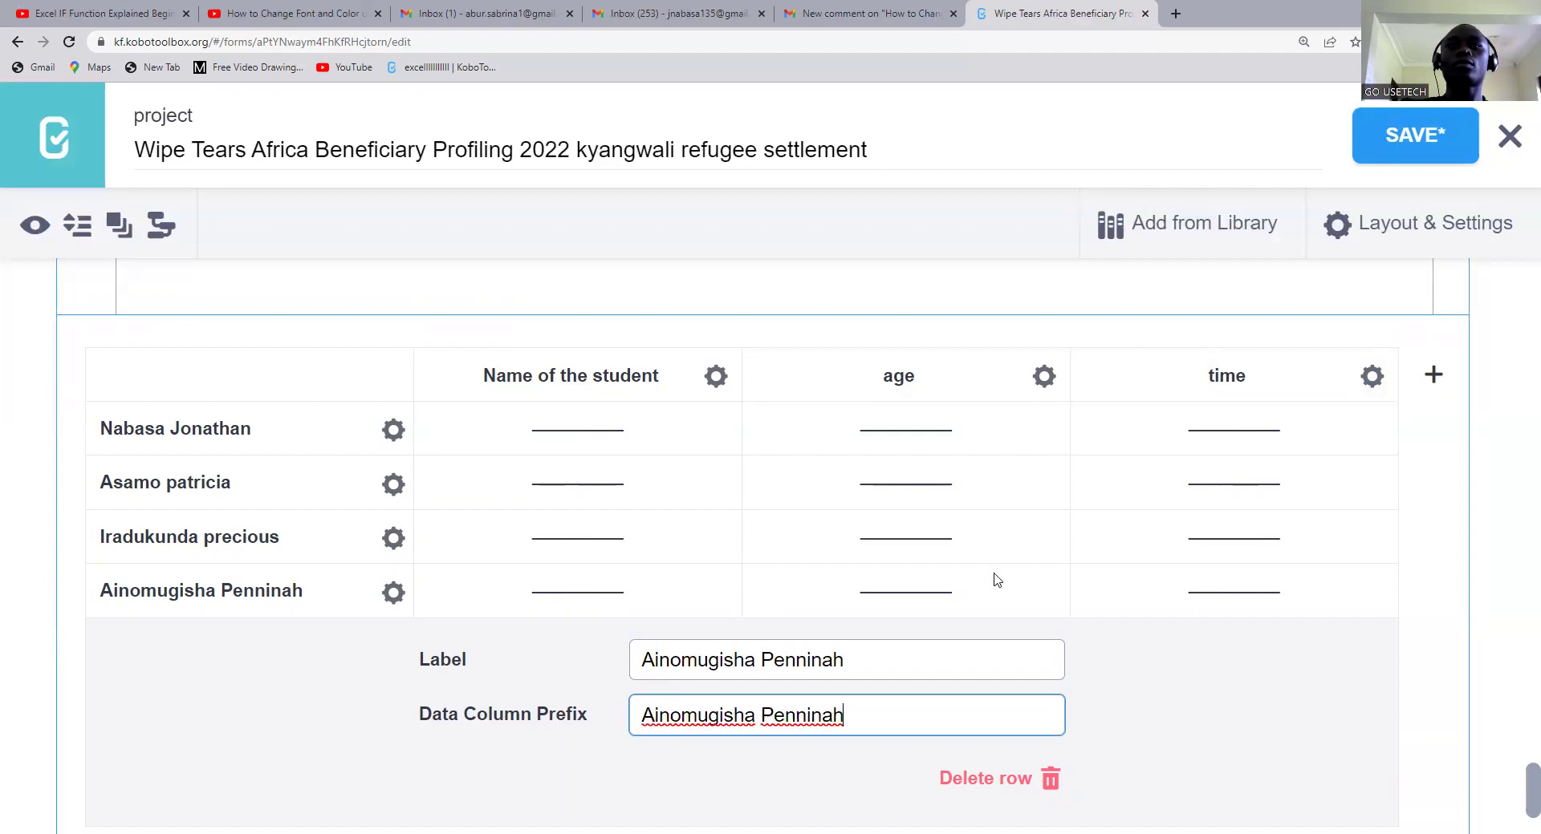
click(393, 592)
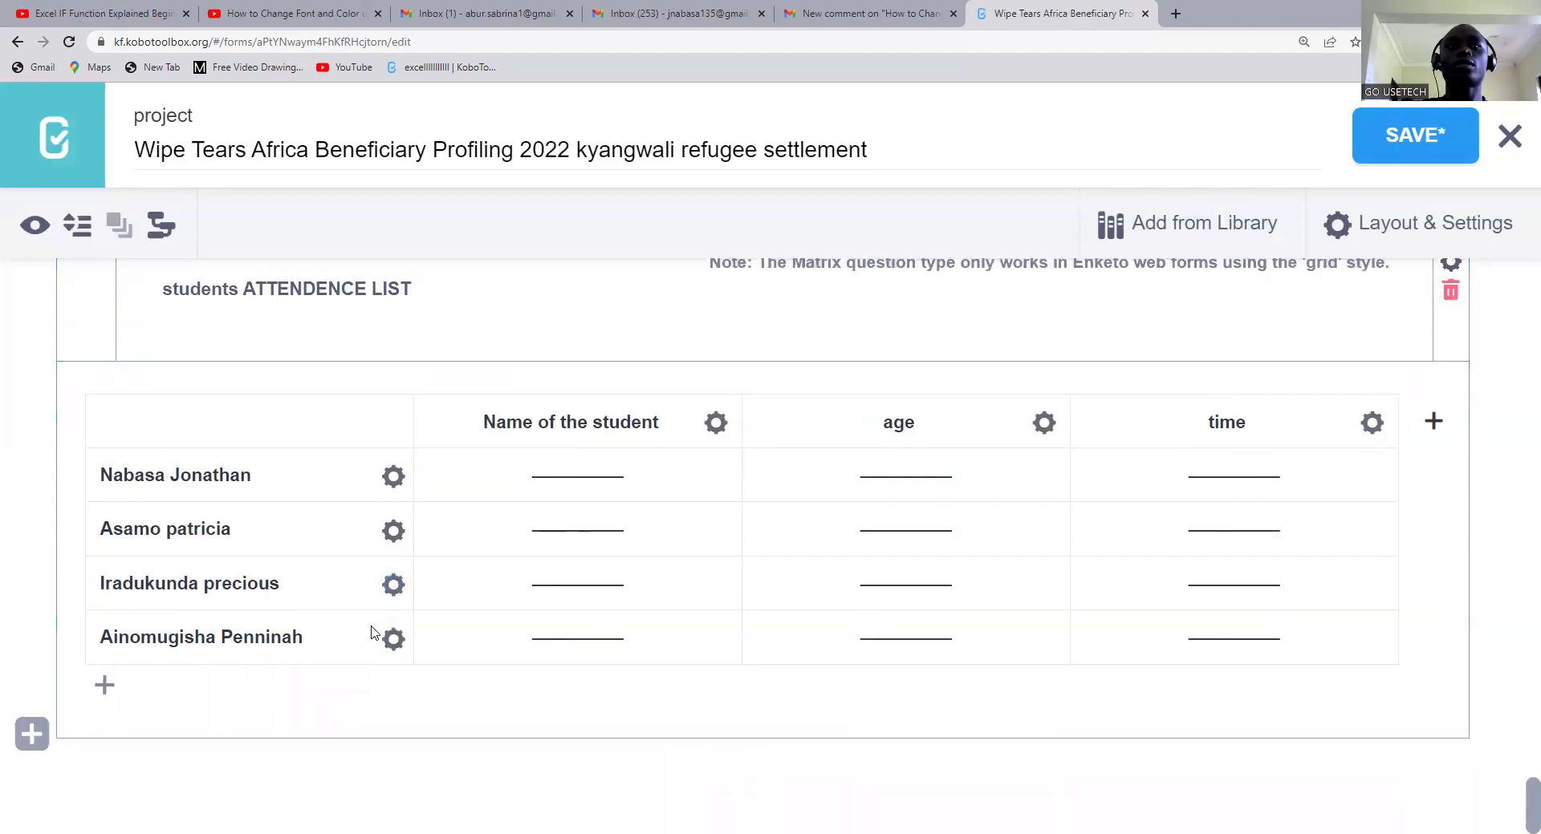
Add a fifth row labelled with the fifth student's name, pasted as its data column prefix.
click(105, 684)
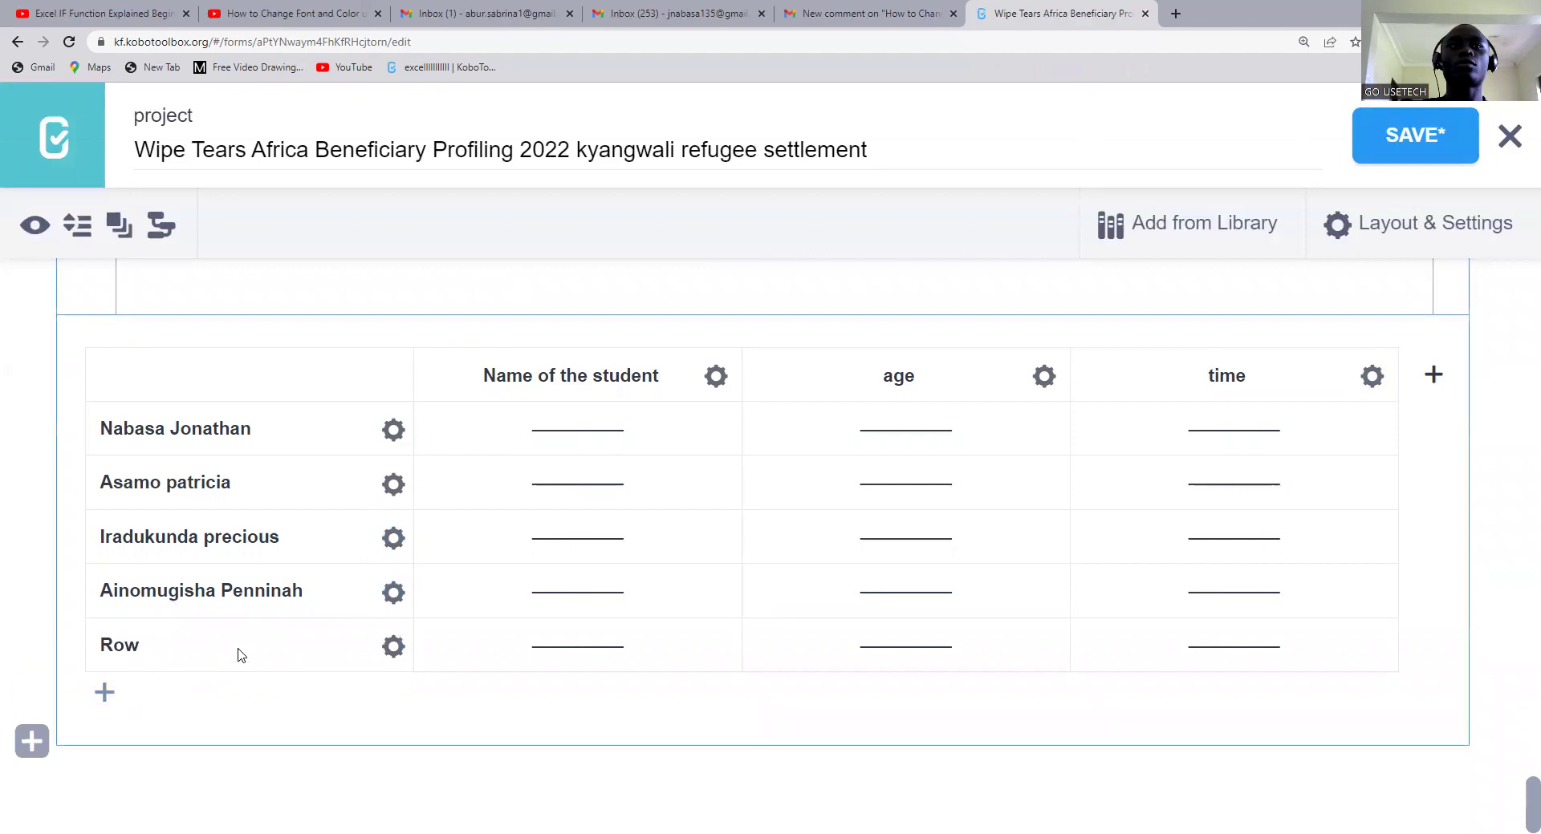
click(386, 648)
drag(681, 715, 627, 718)
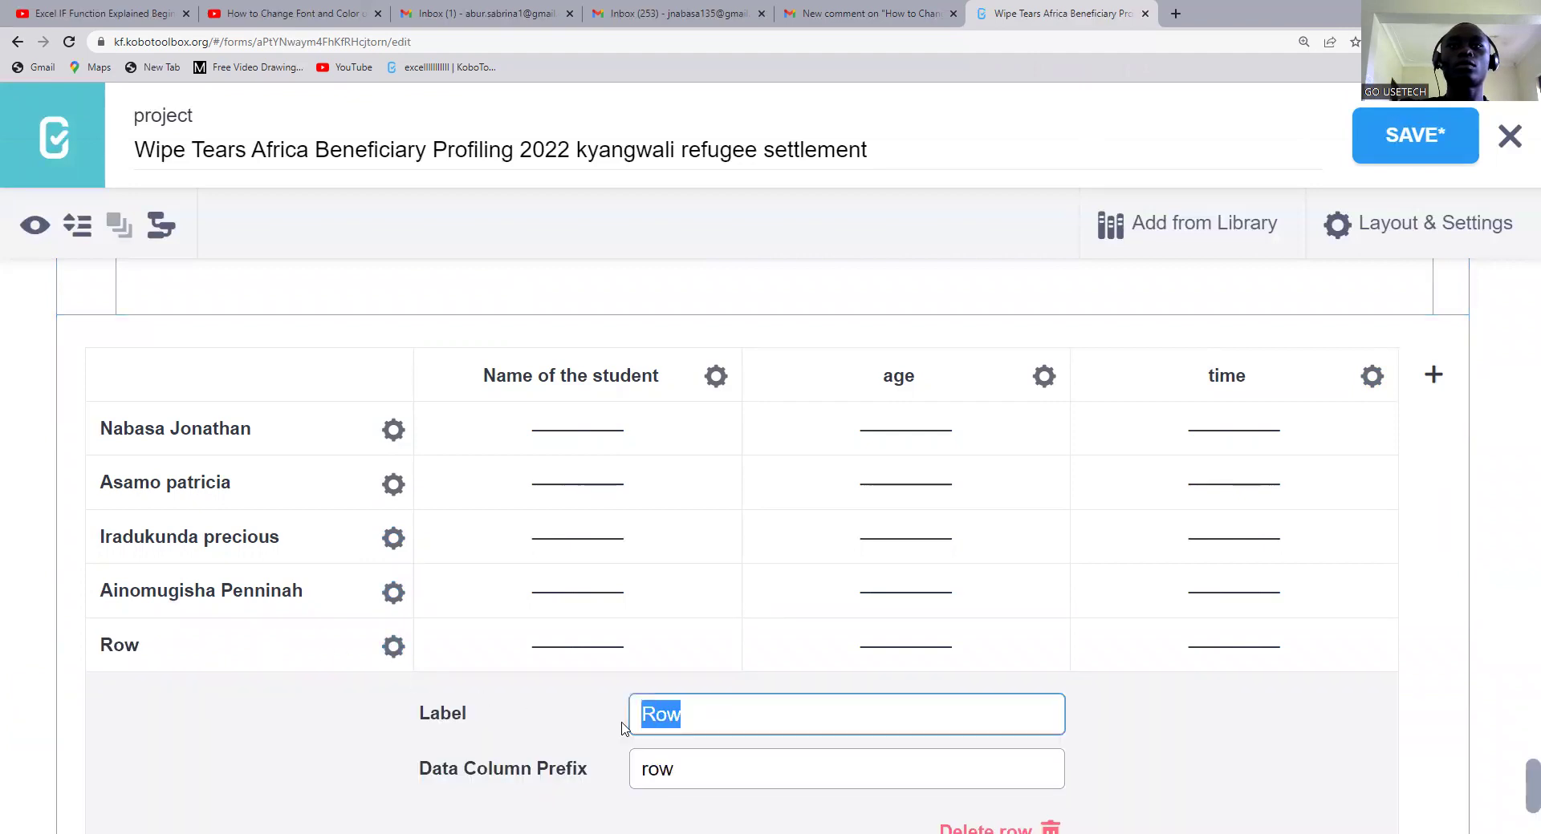
text(n)
key(BackSpace)
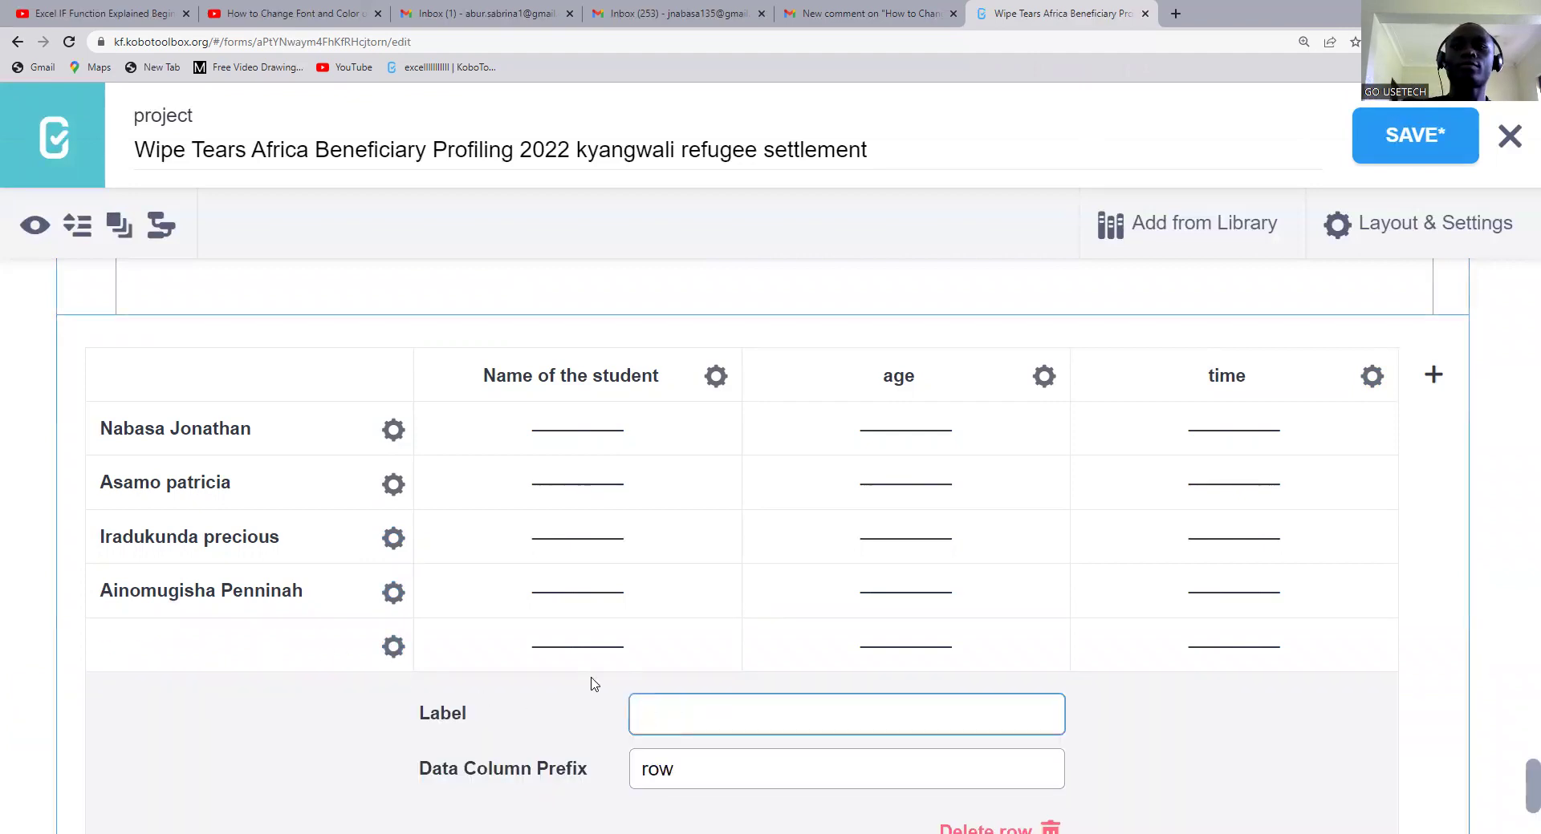
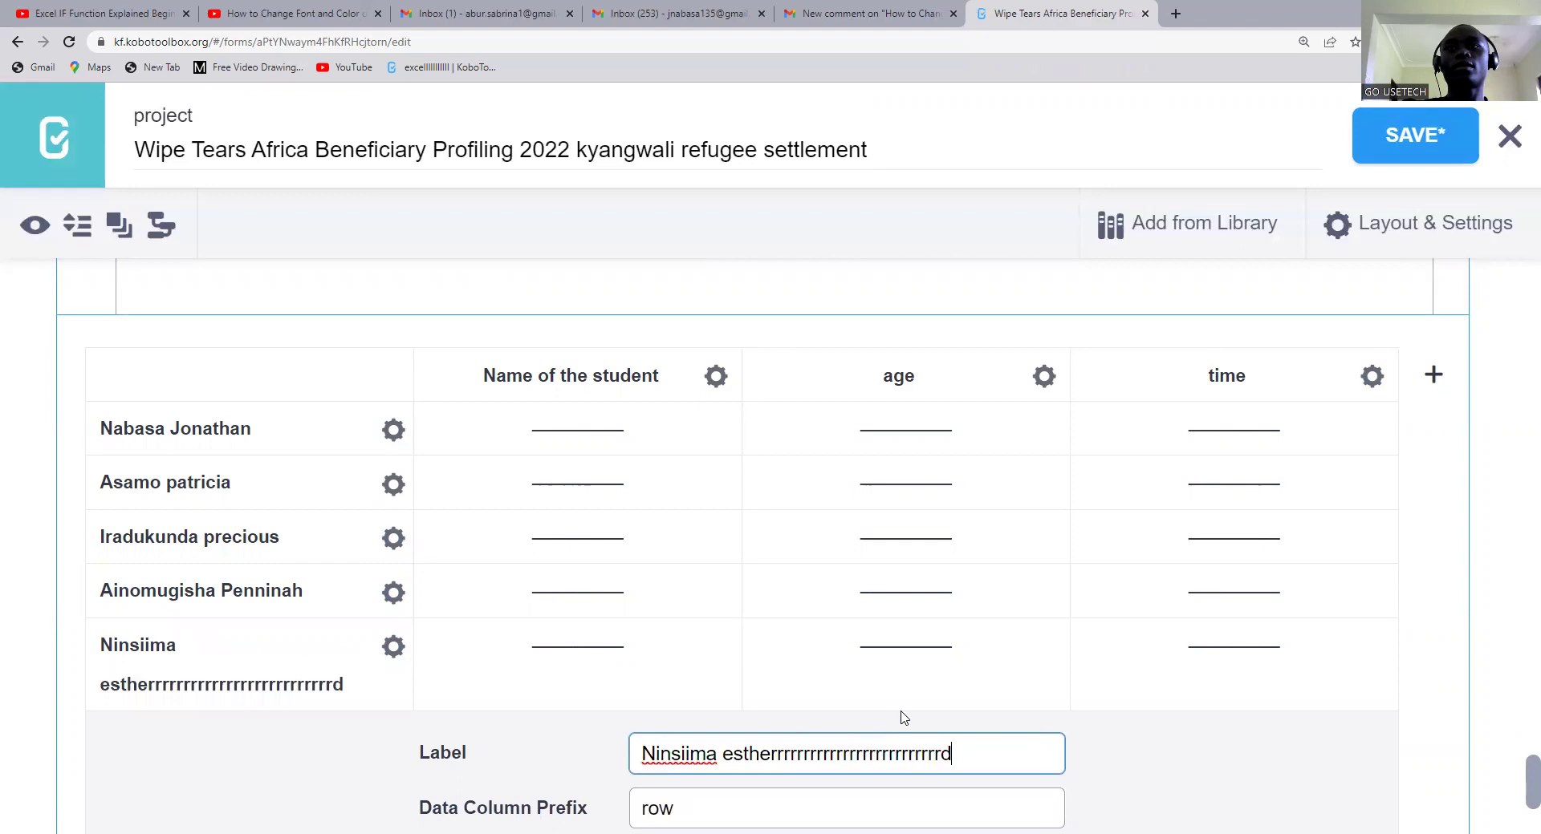
drag(966, 755, 585, 719)
key(BackSpace)
key(ctrl+c)
double_click(691, 772)
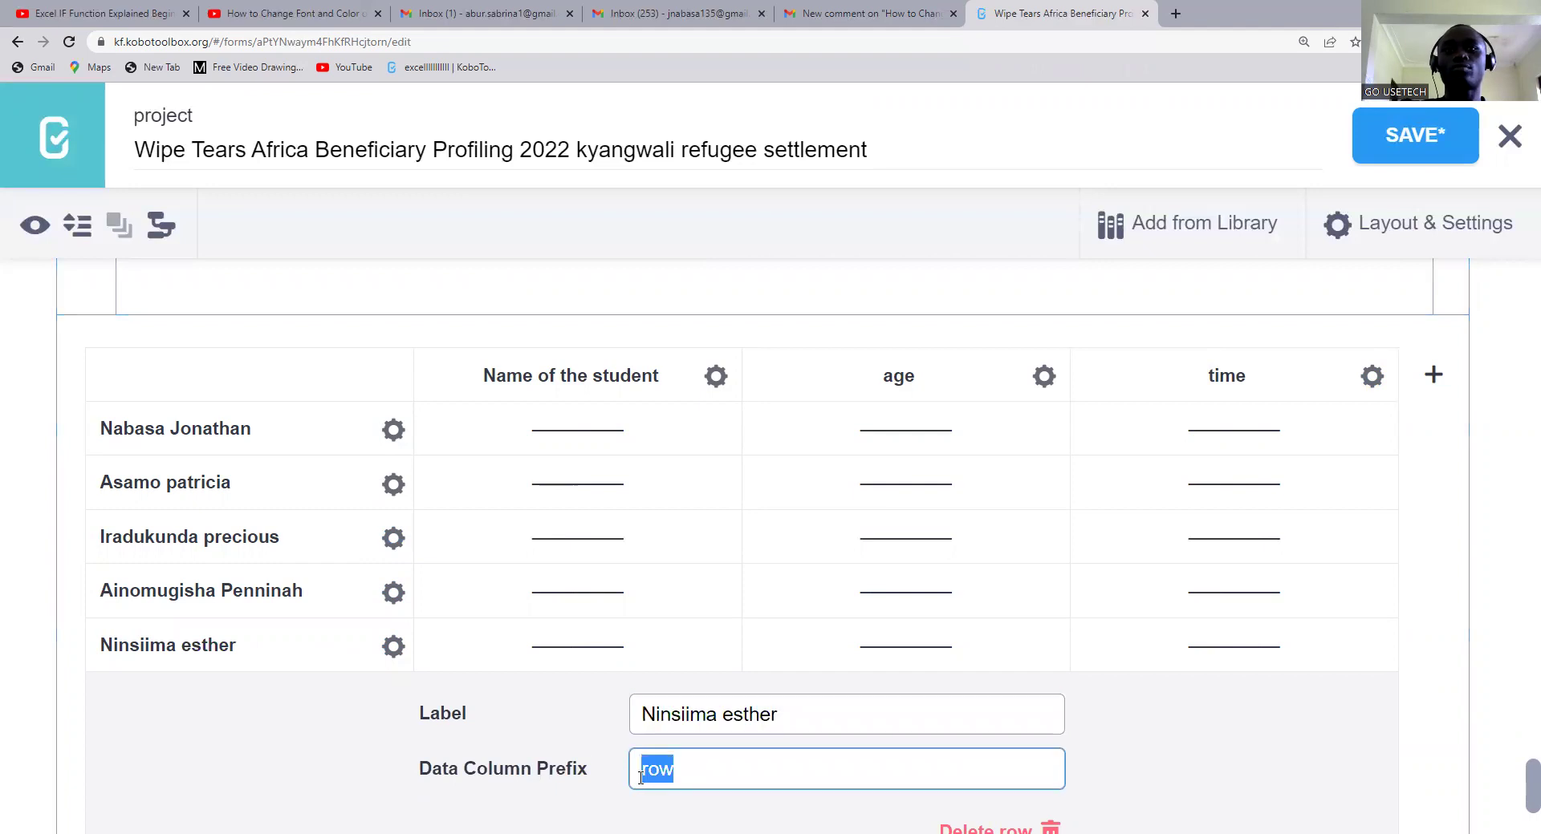
key(ctrl+v)
Close the row settings and save the form.
scroll(302, 542, down, 3)
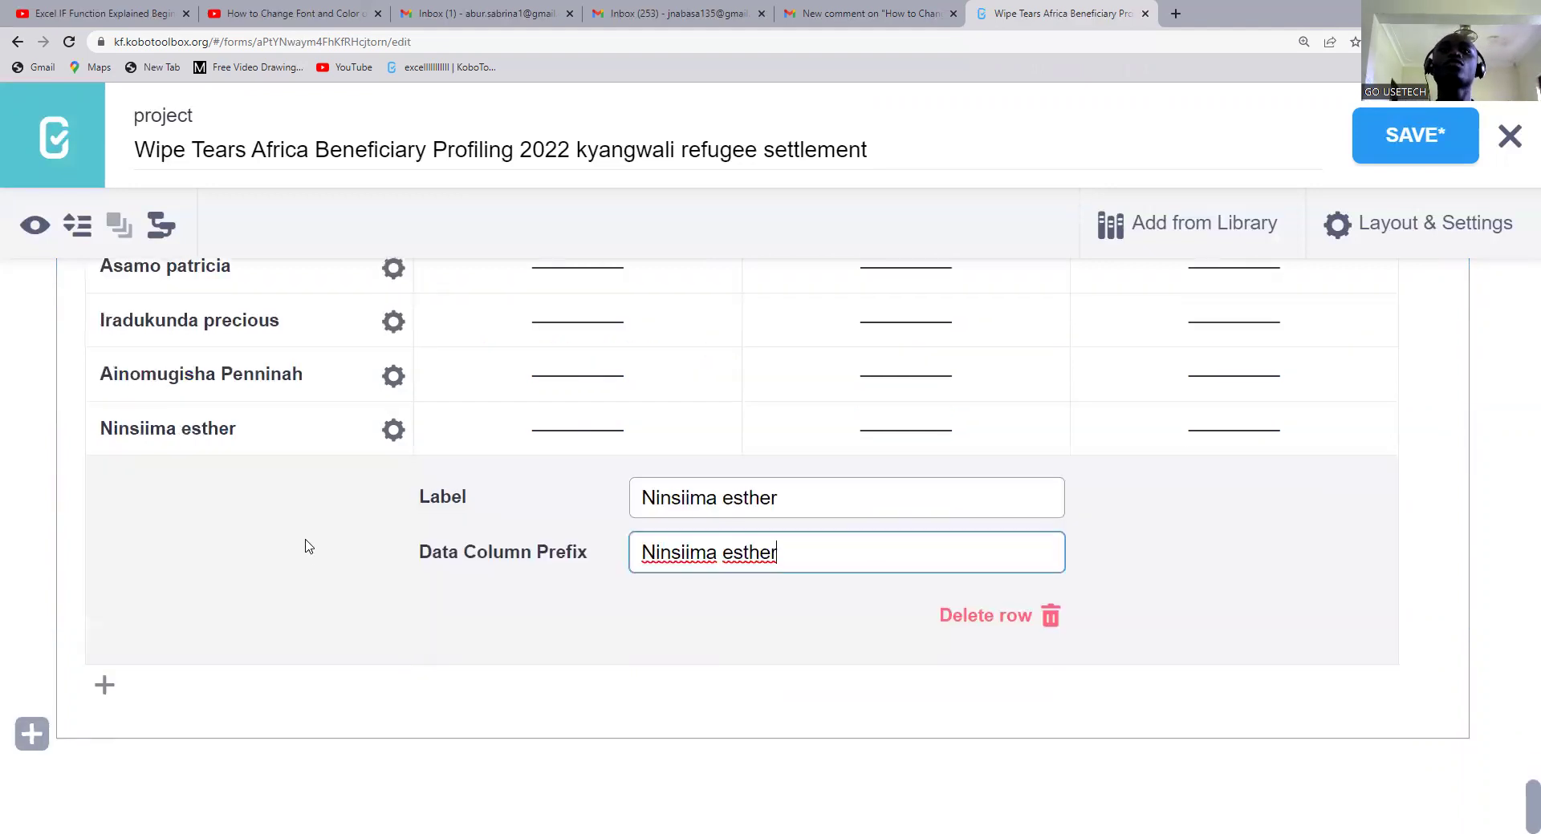
click(392, 434)
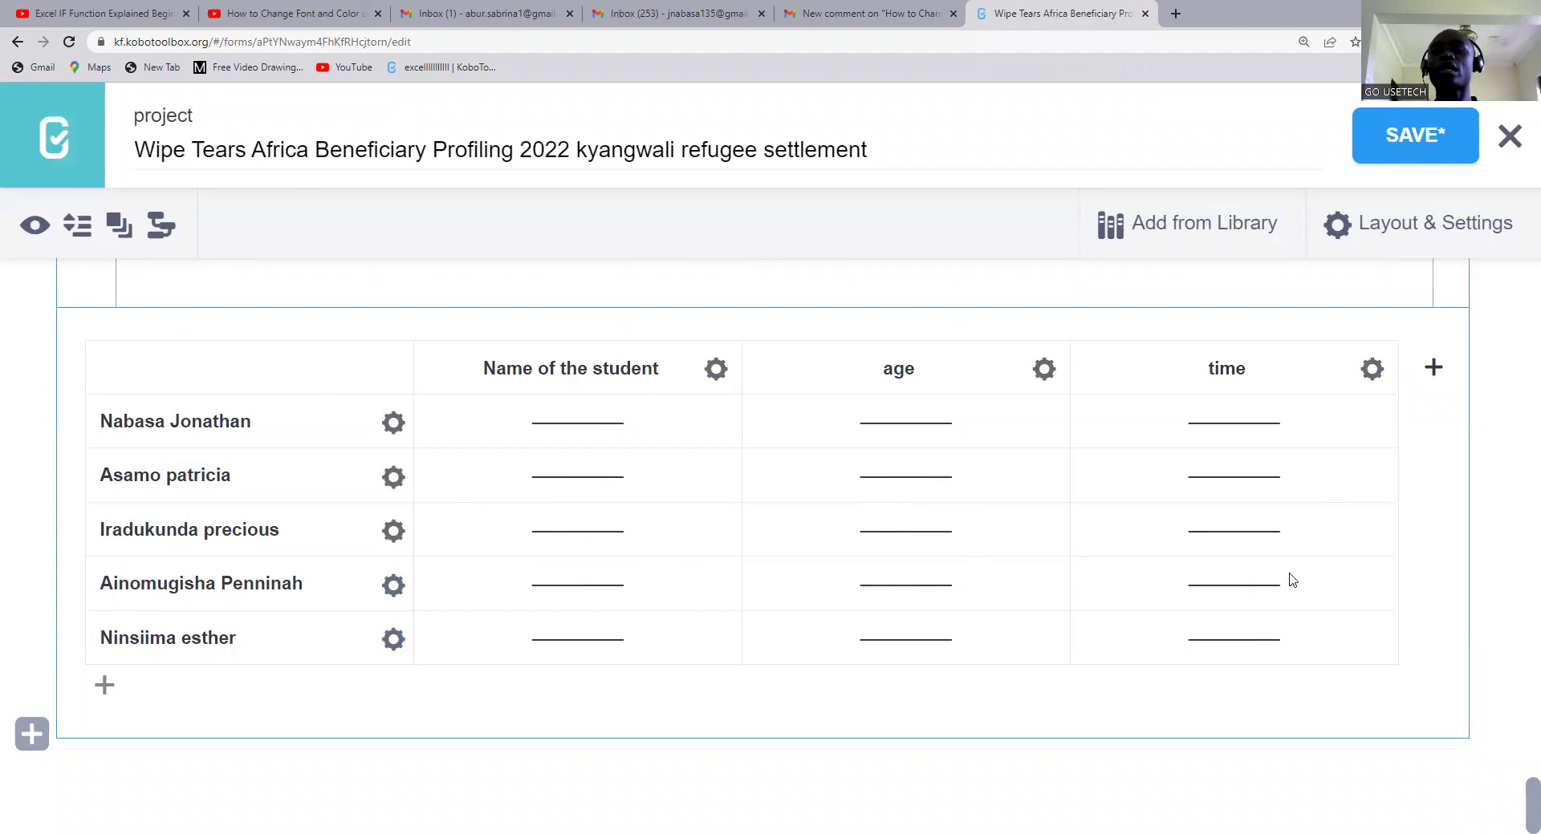
click(1412, 157)
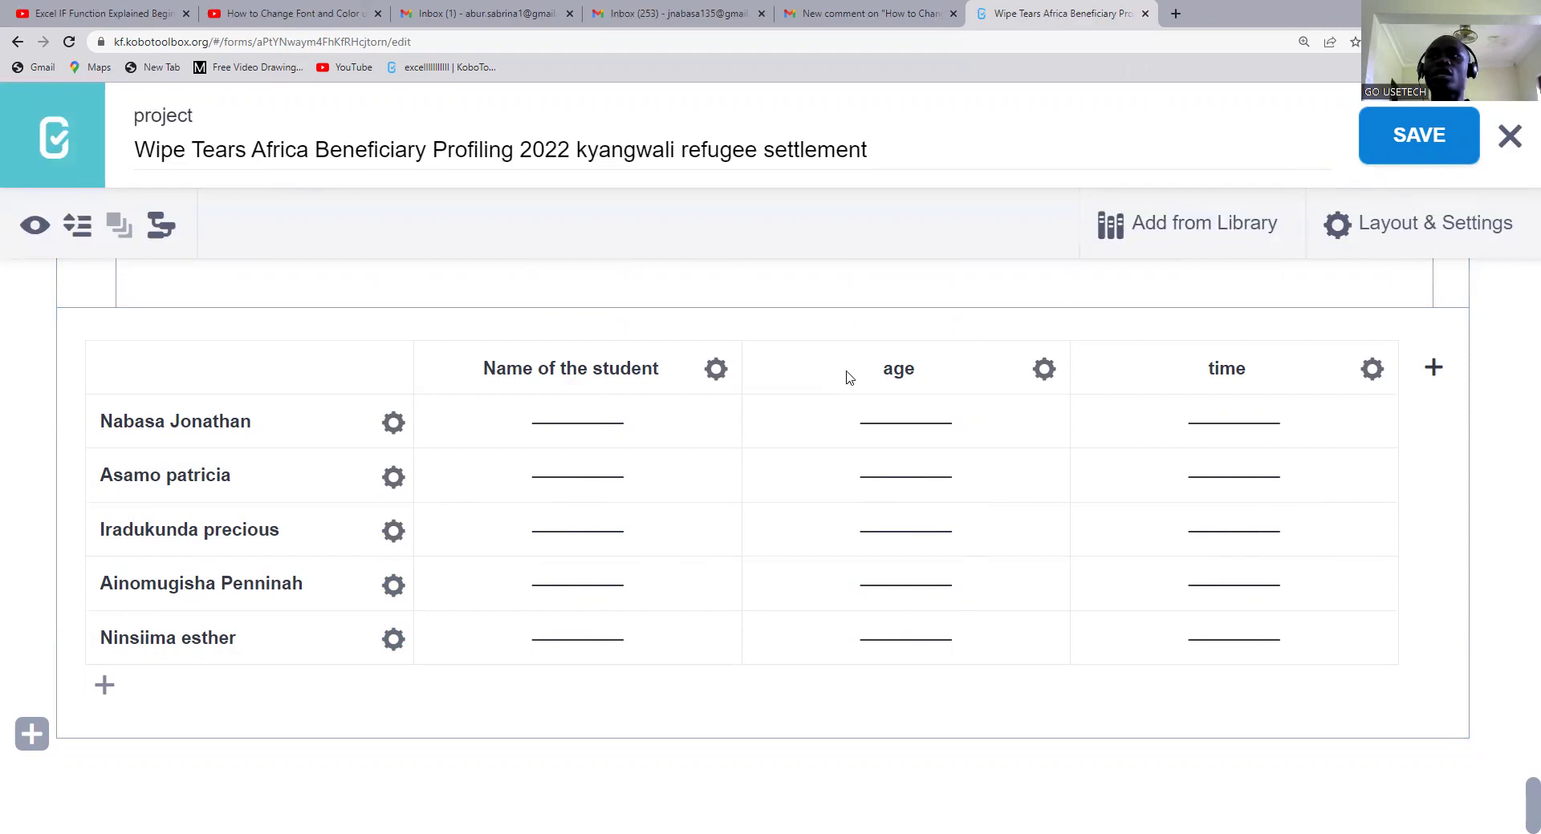
click(35, 232)
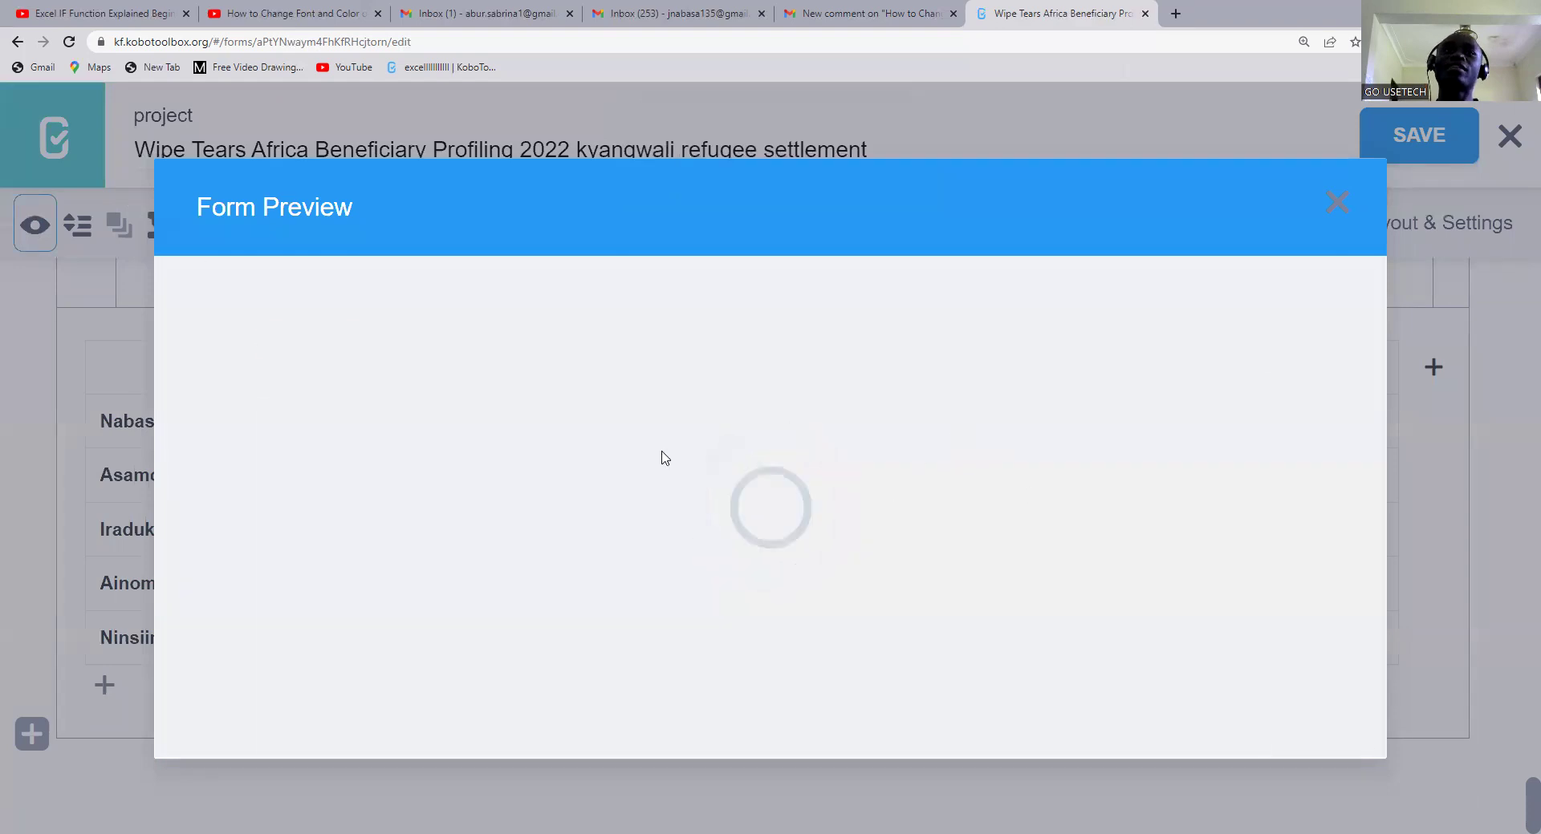
scroll(955, 501, down, 20)
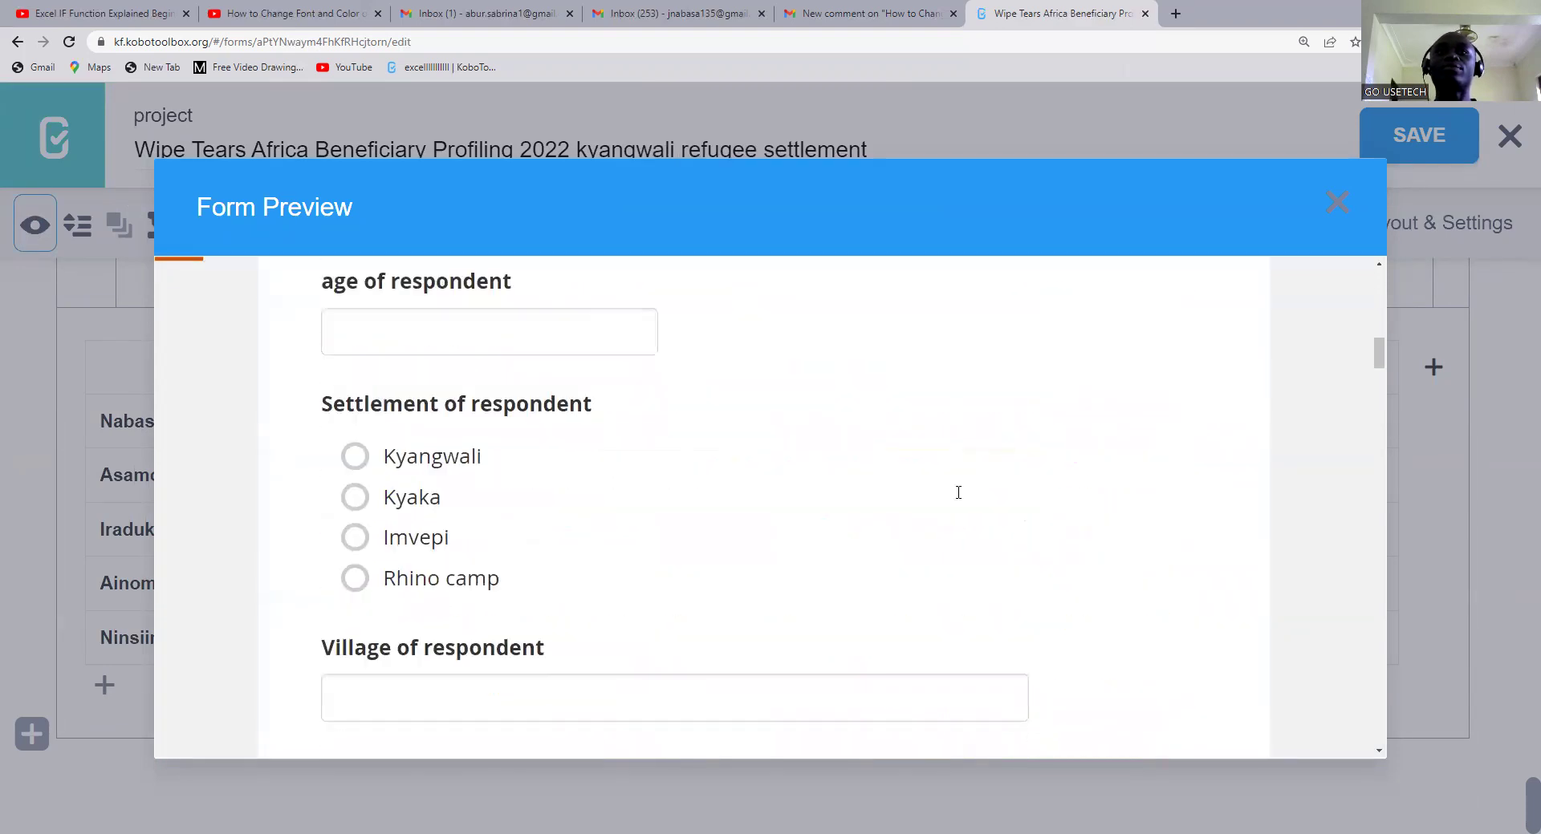
scroll(957, 495, down, 20)
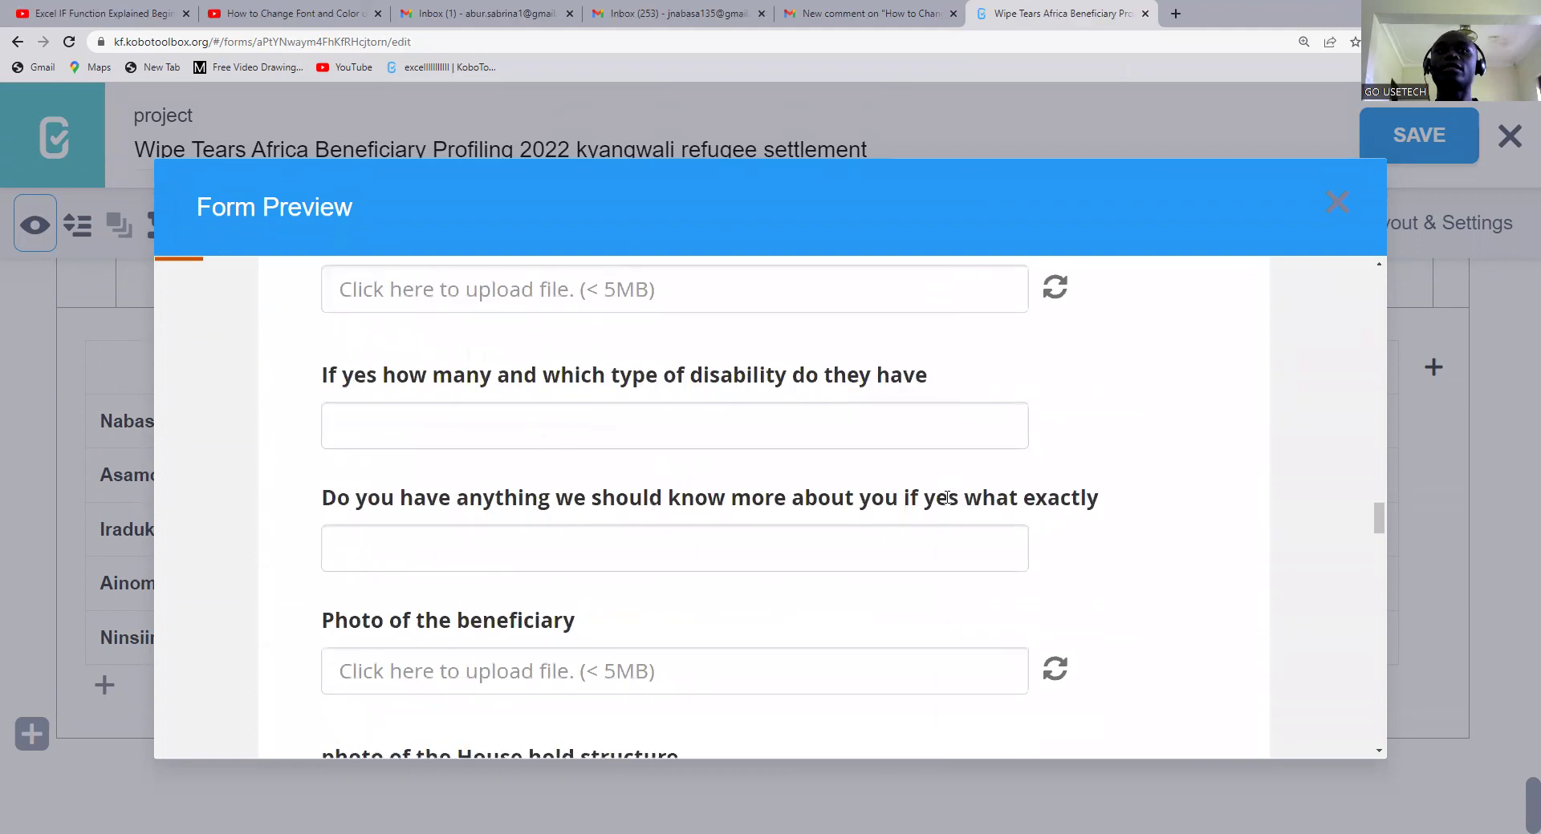
scroll(951, 494, down, 10)
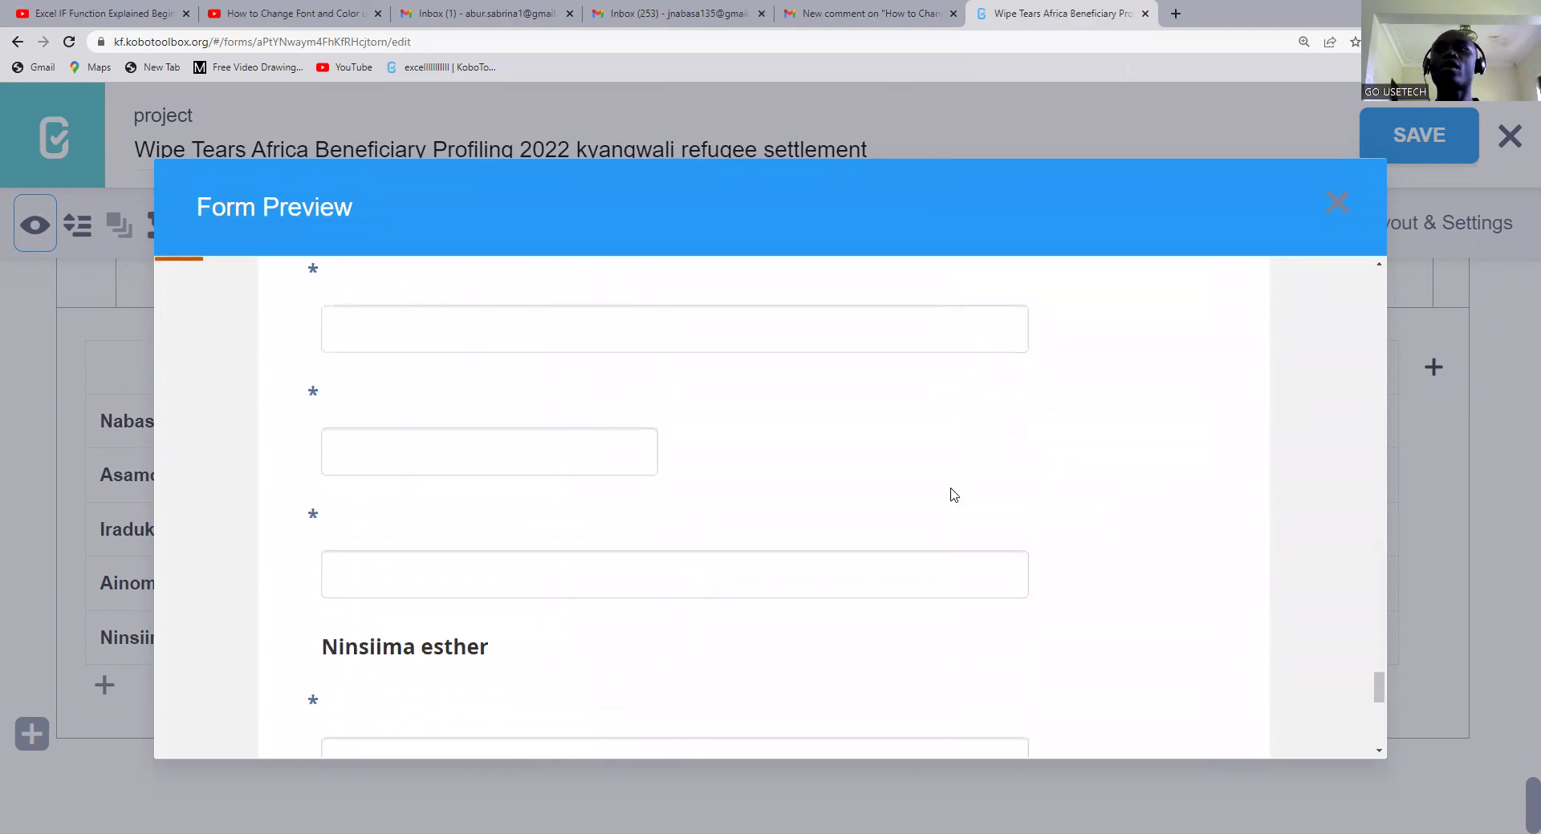
scroll(953, 495, up, 9)
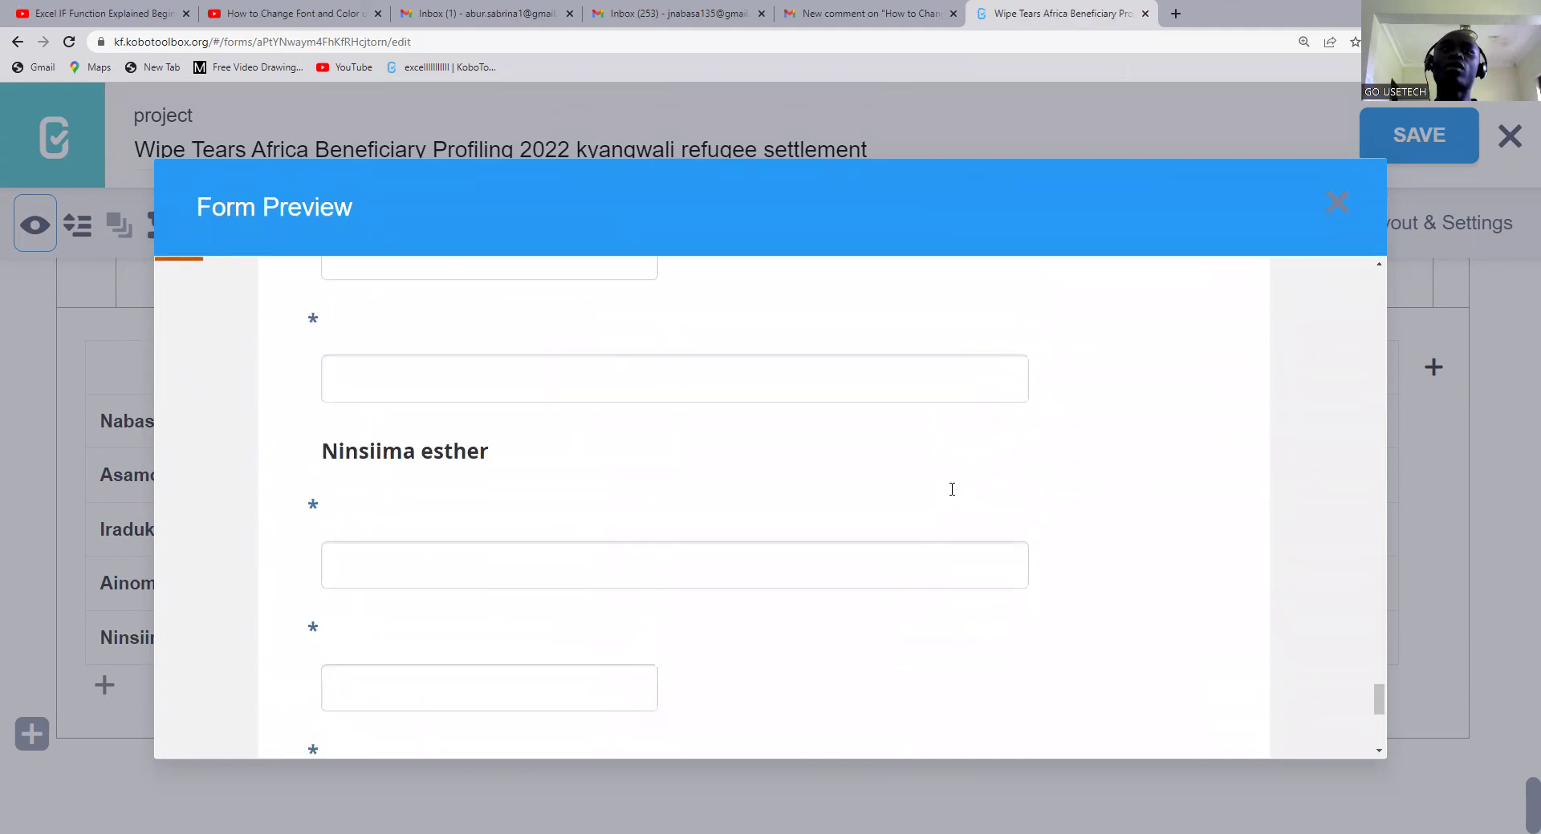
scroll(953, 495, up, 8)
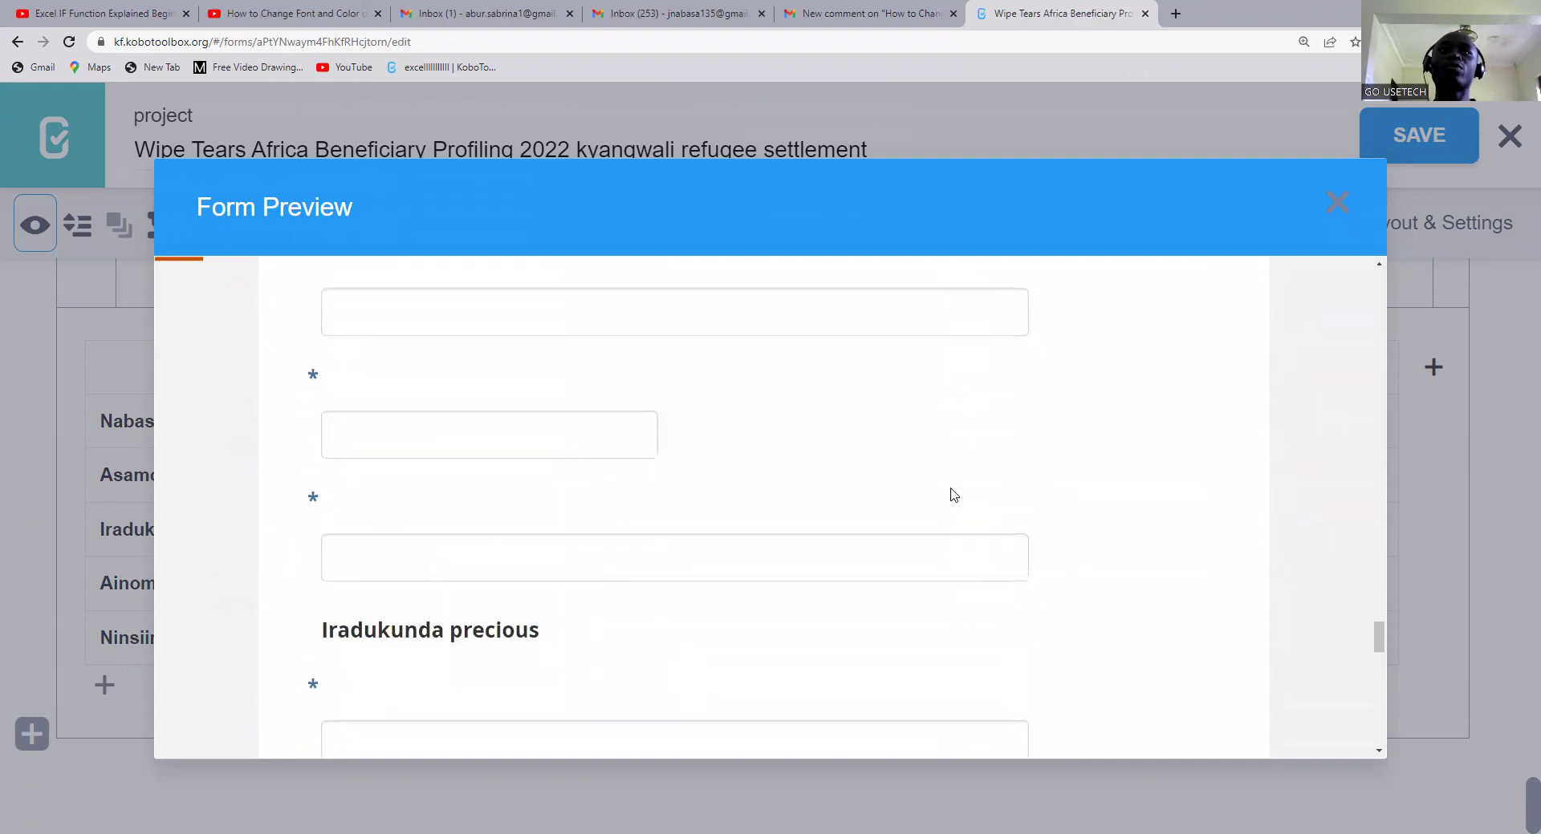
scroll(955, 504, up, 2)
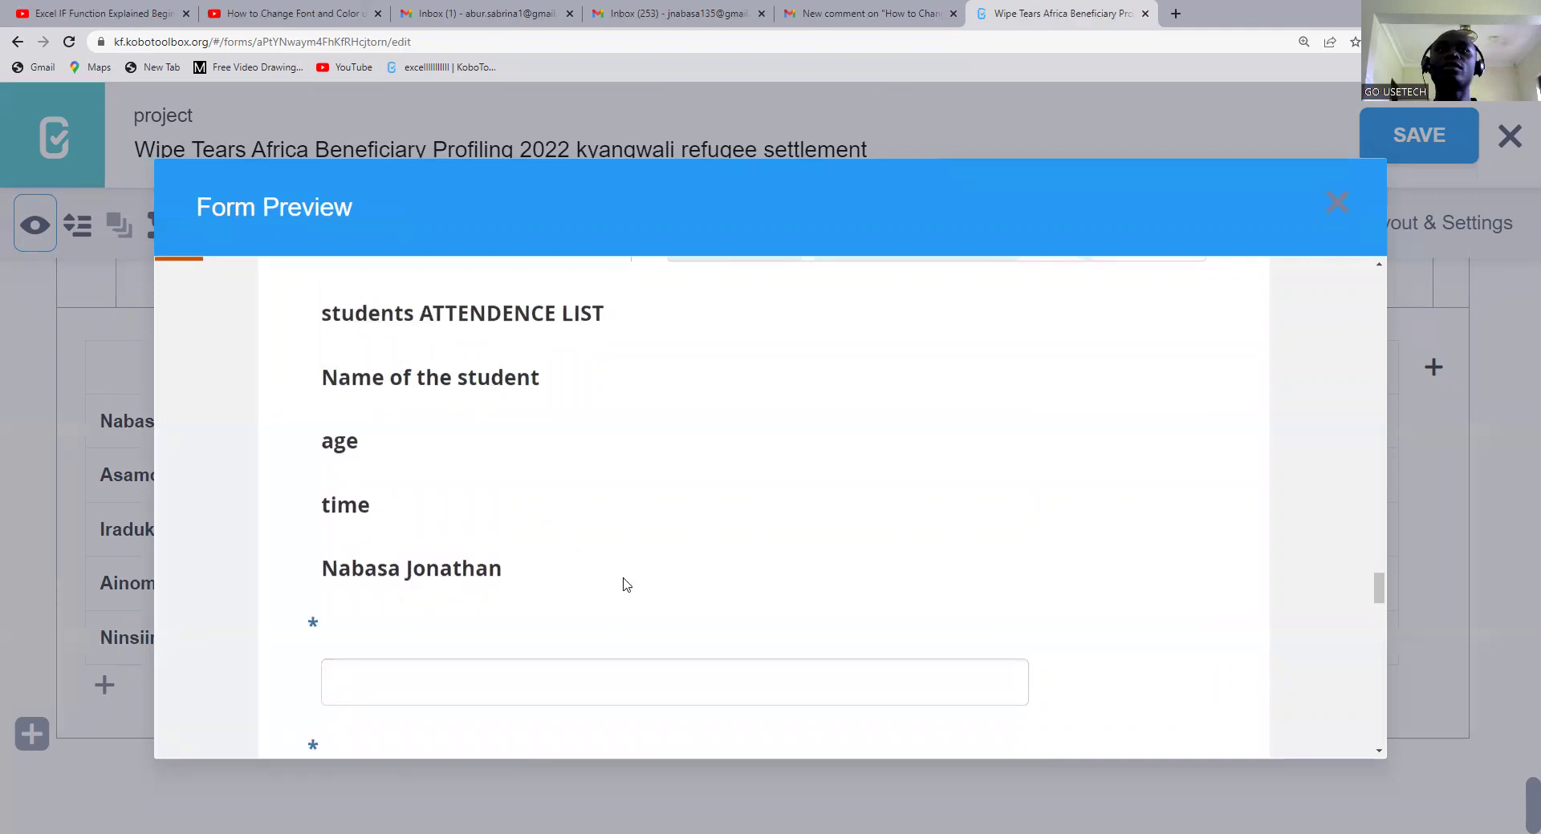
scroll(627, 584, down, 6)
scroll(491, 499, down, 3)
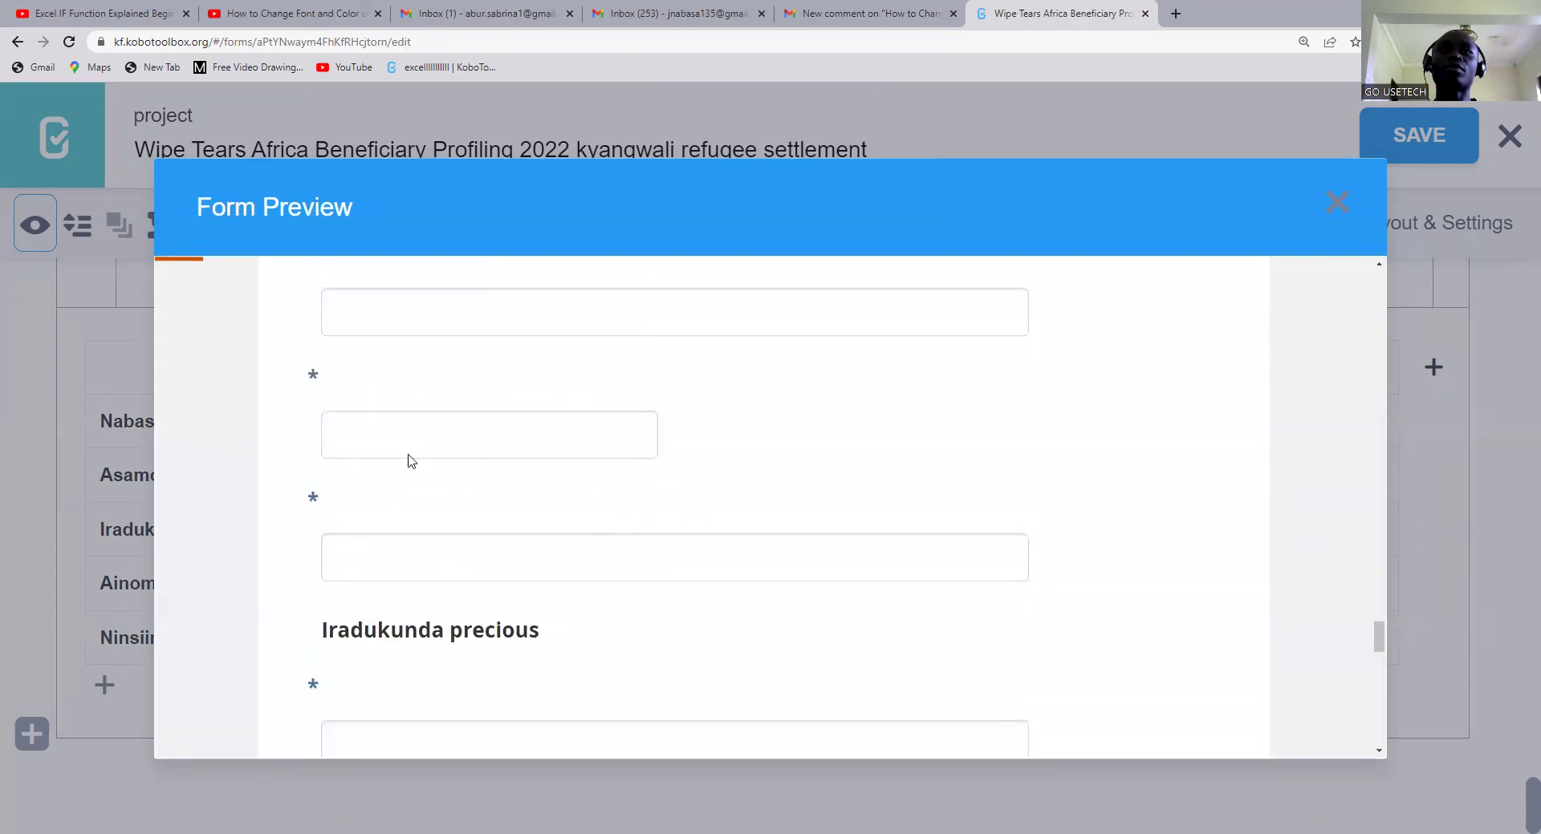
scroll(543, 608, down, 10)
scroll(533, 574, down, 3)
scroll(533, 561, up, 15)
scroll(541, 553, up, 10)
scroll(542, 546, down, 4)
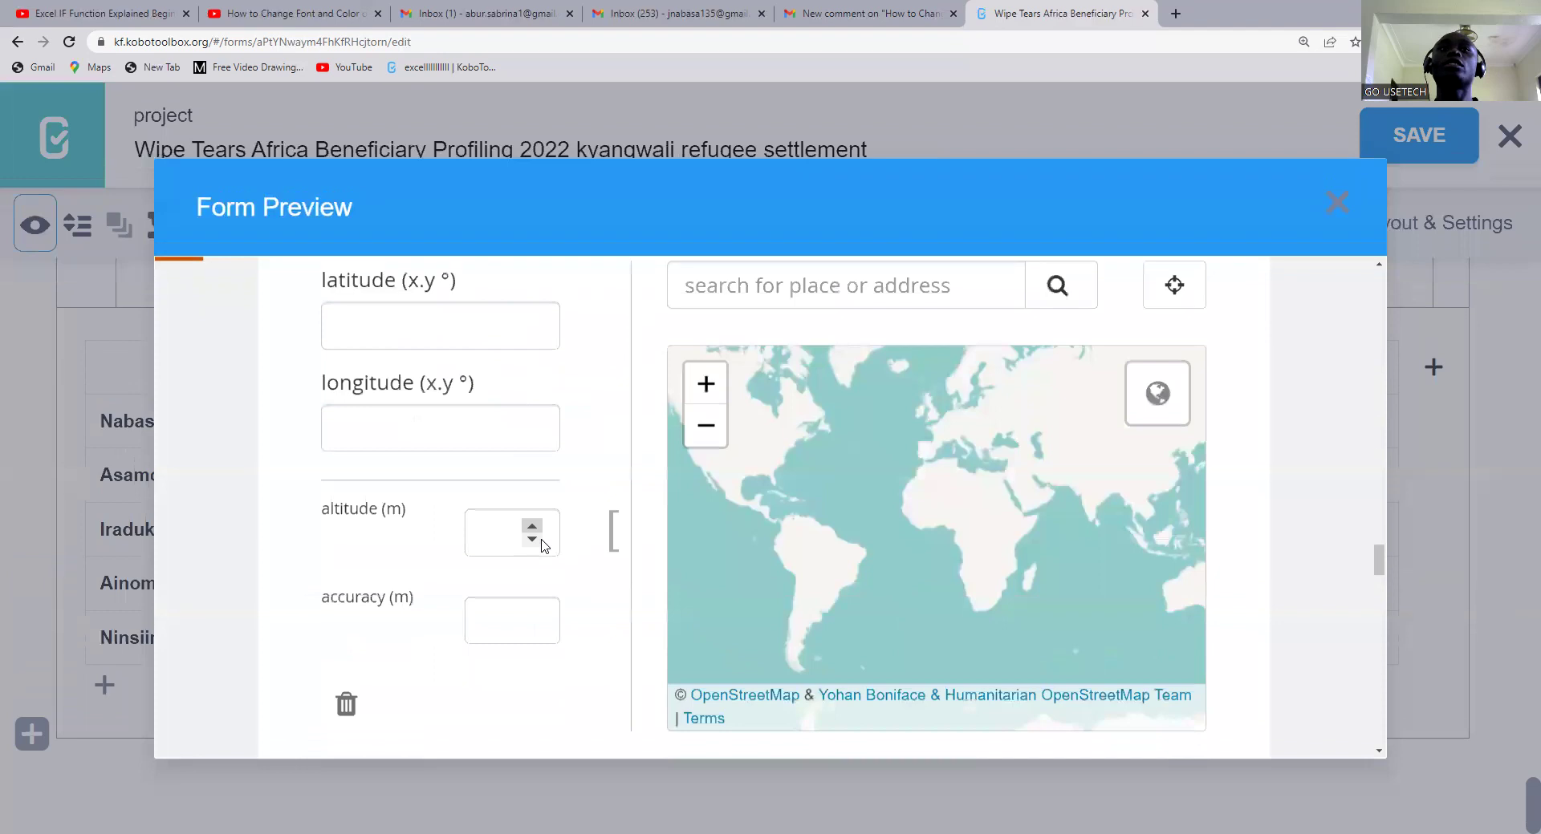
scroll(541, 545, down, 5)
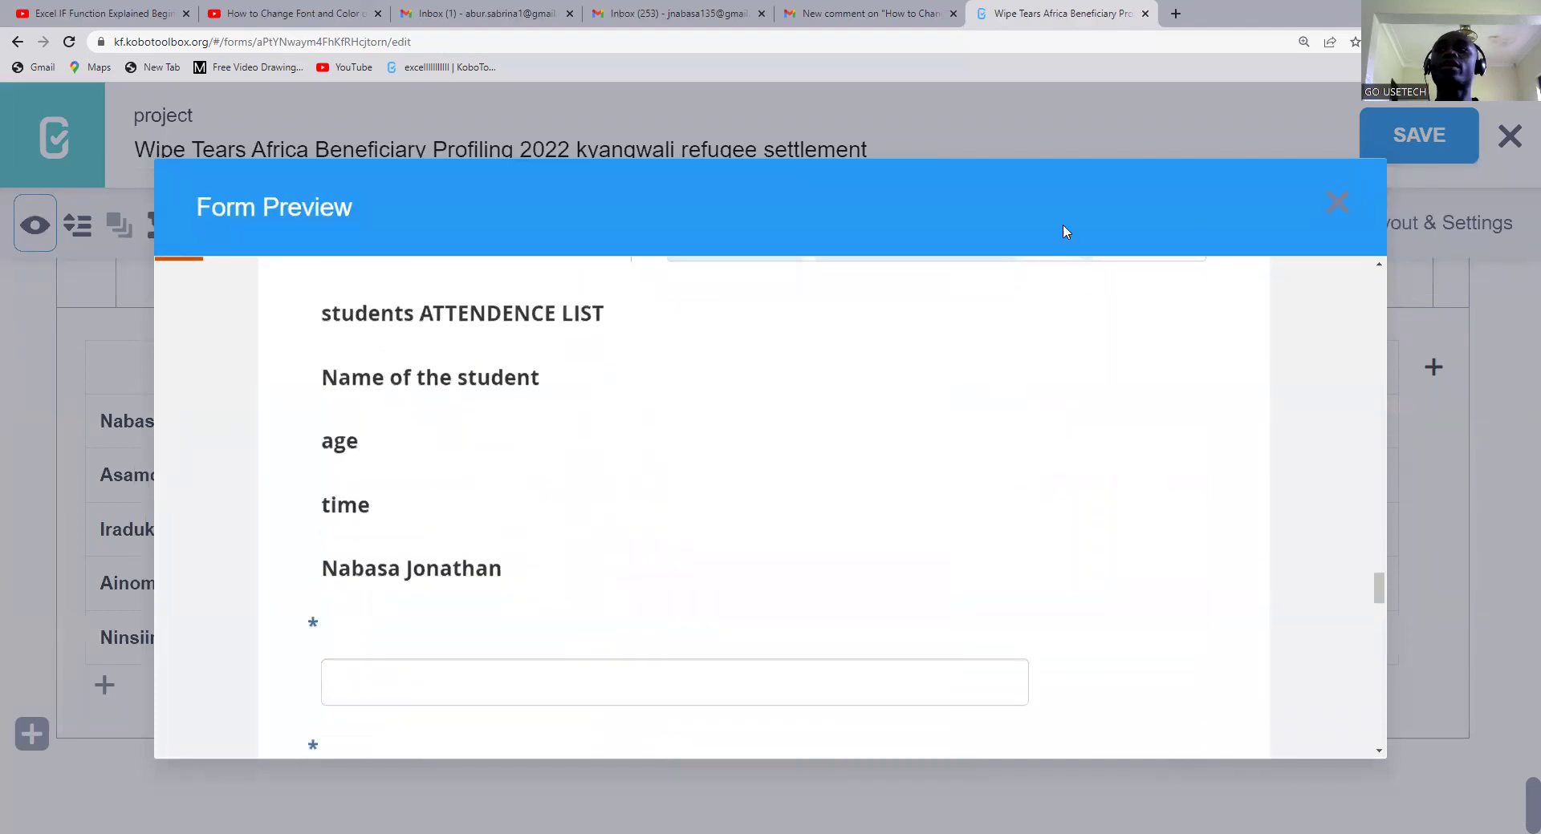
click(1335, 204)
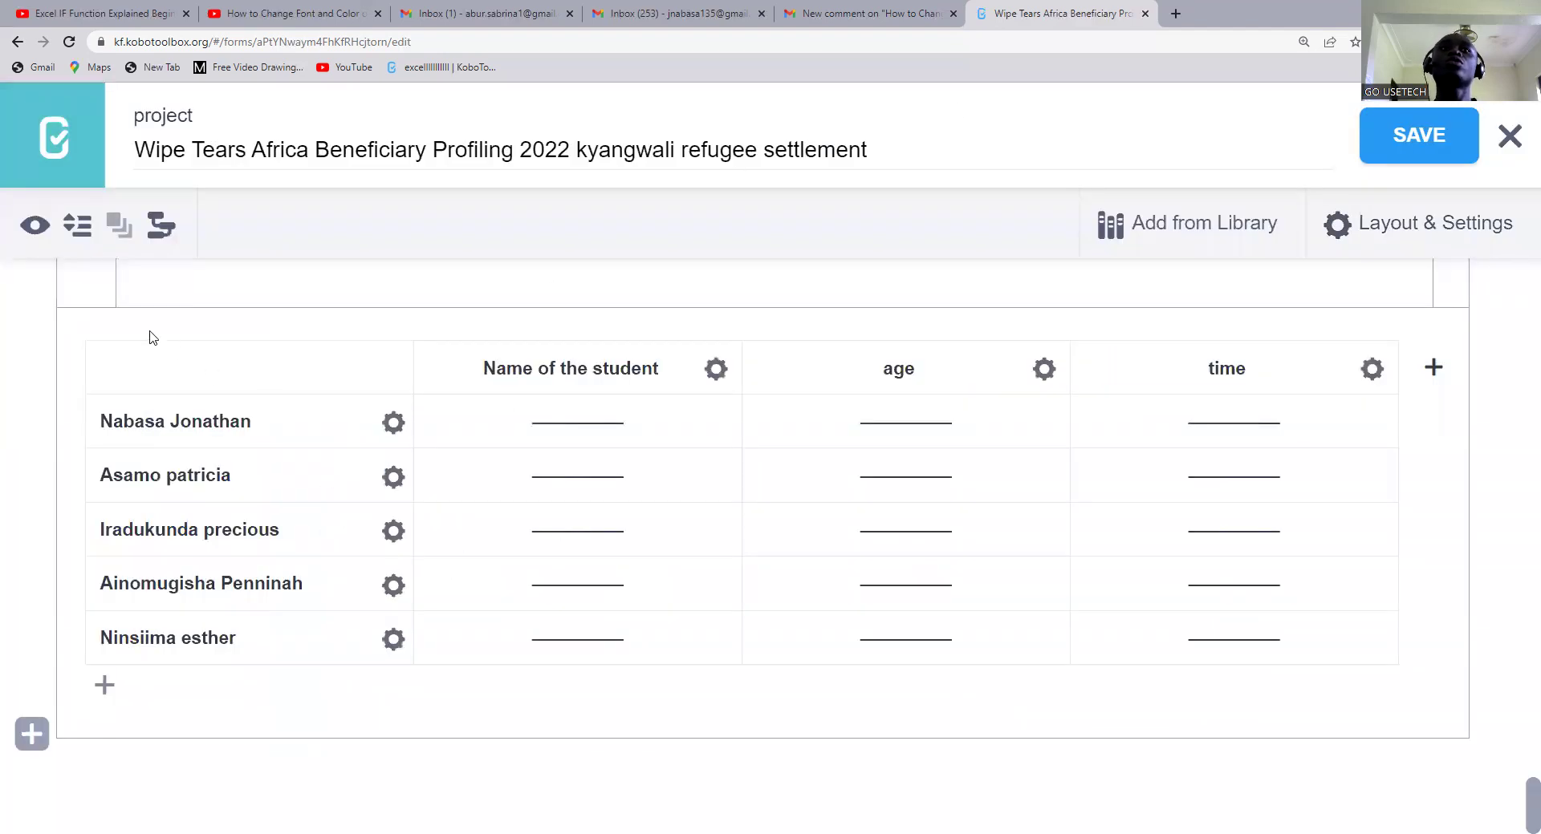
Choose Grid theme as the form style in Layout & Settings and save the form.
scroll(1190, 496, up, 5)
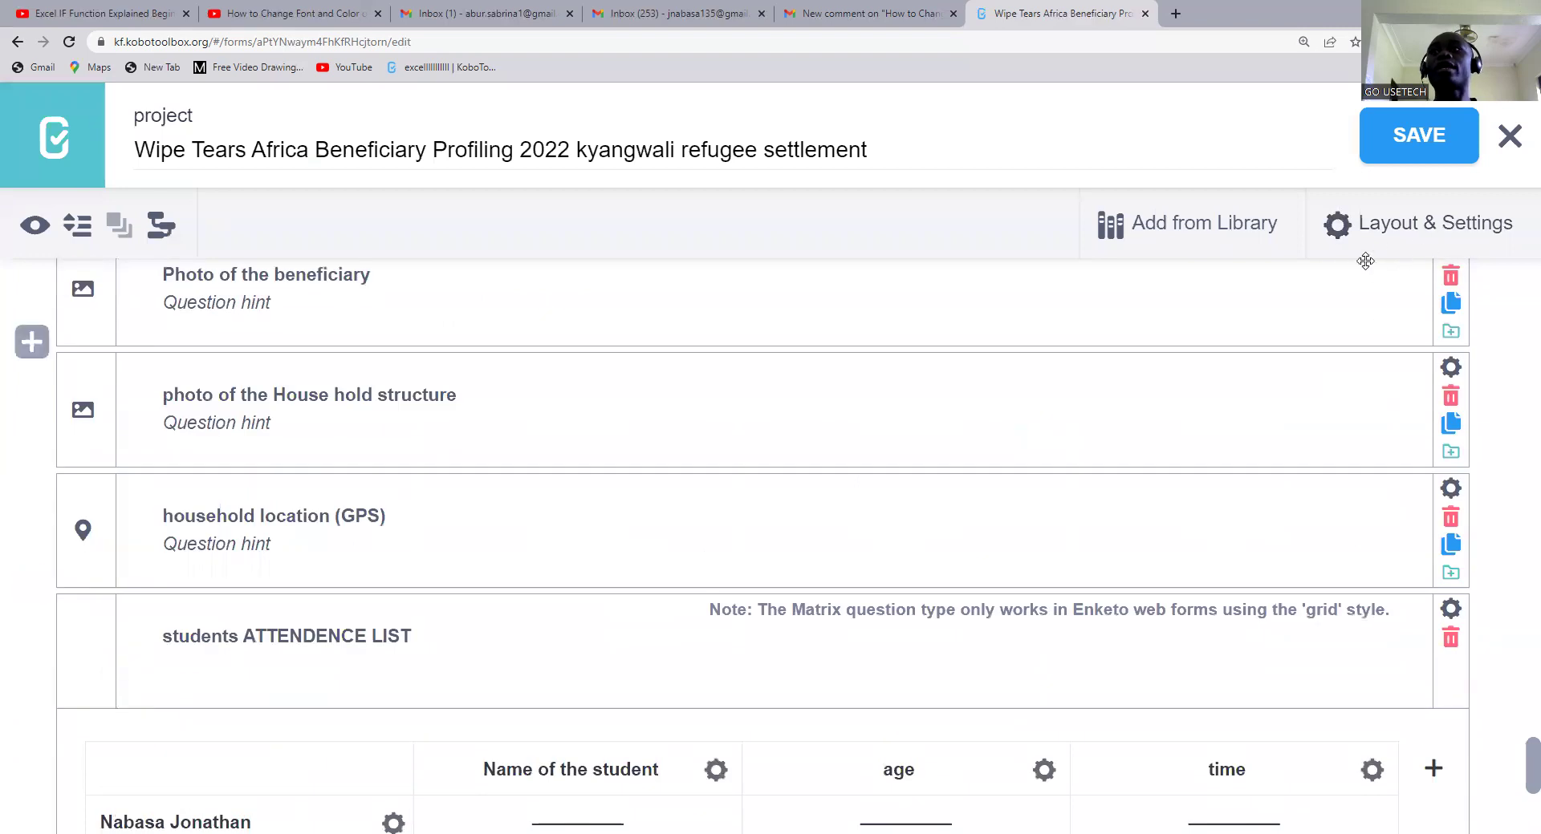
click(1421, 231)
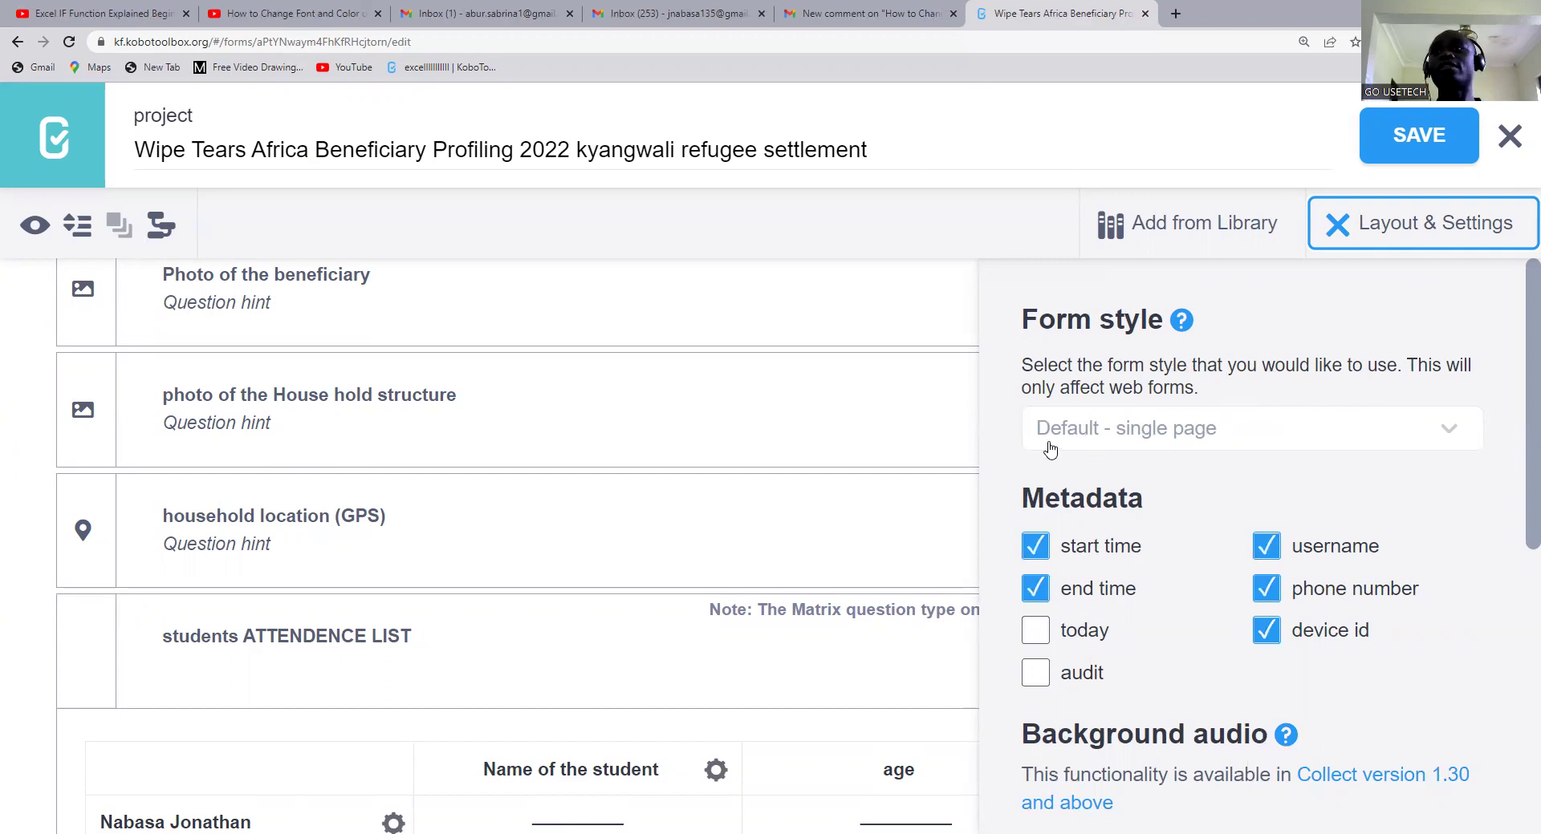
click(1226, 426)
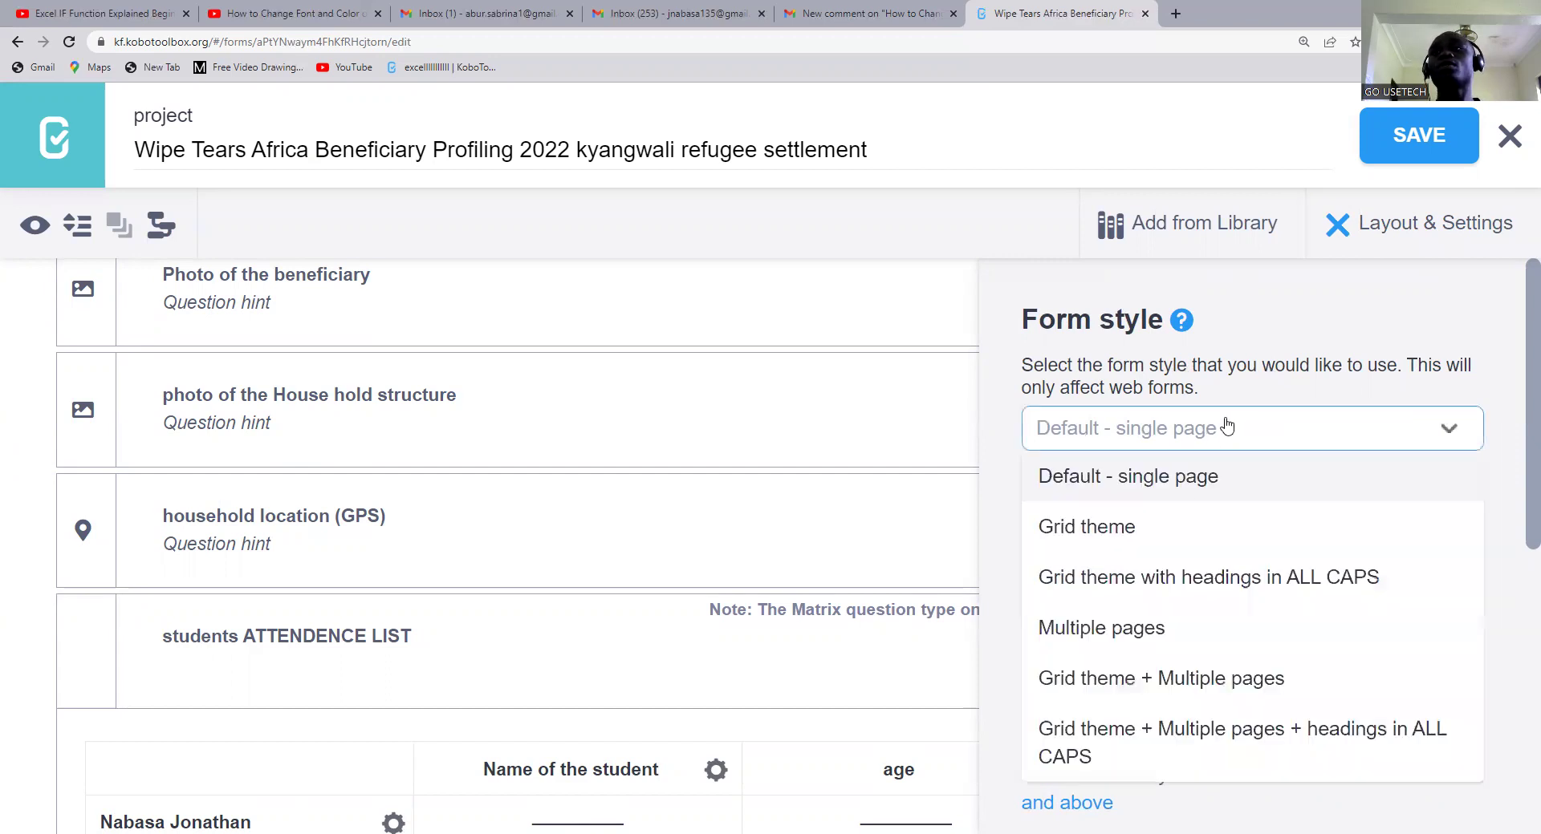
click(1119, 530)
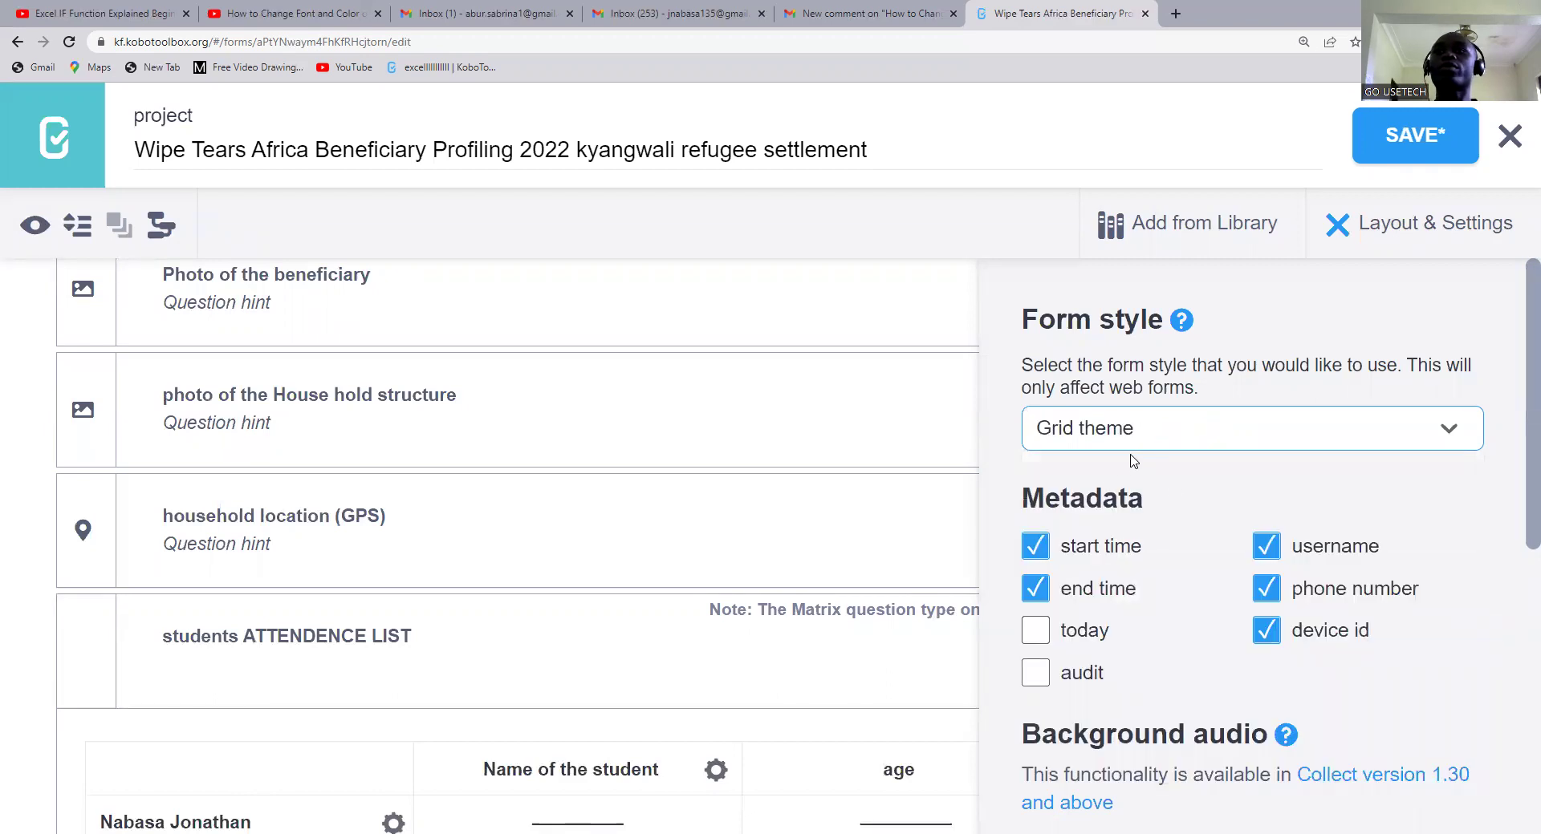
click(1415, 135)
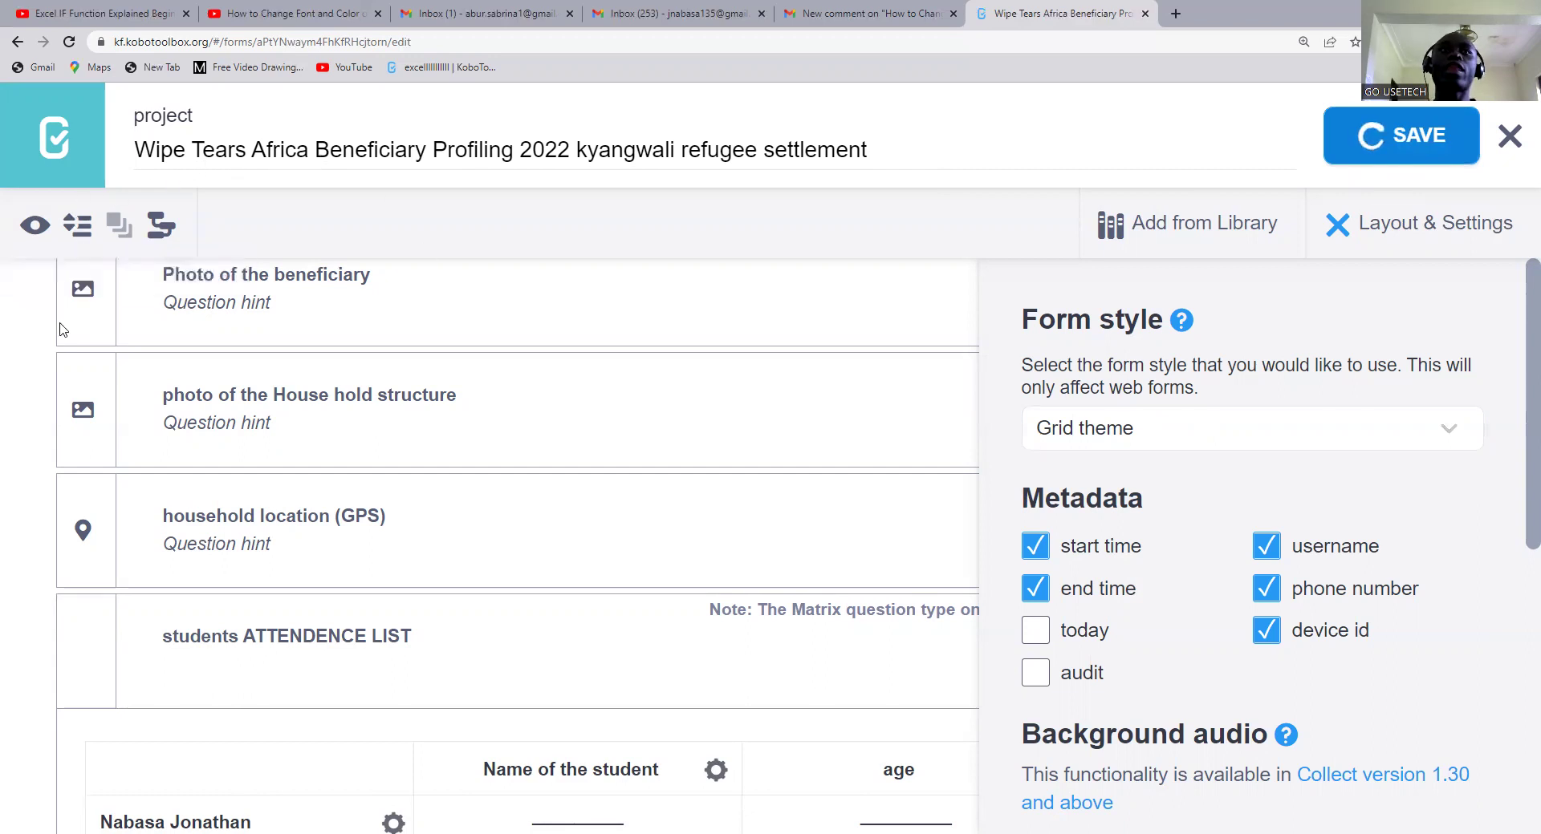
Preview the form and scroll down to the attendance matrix grid.
click(36, 225)
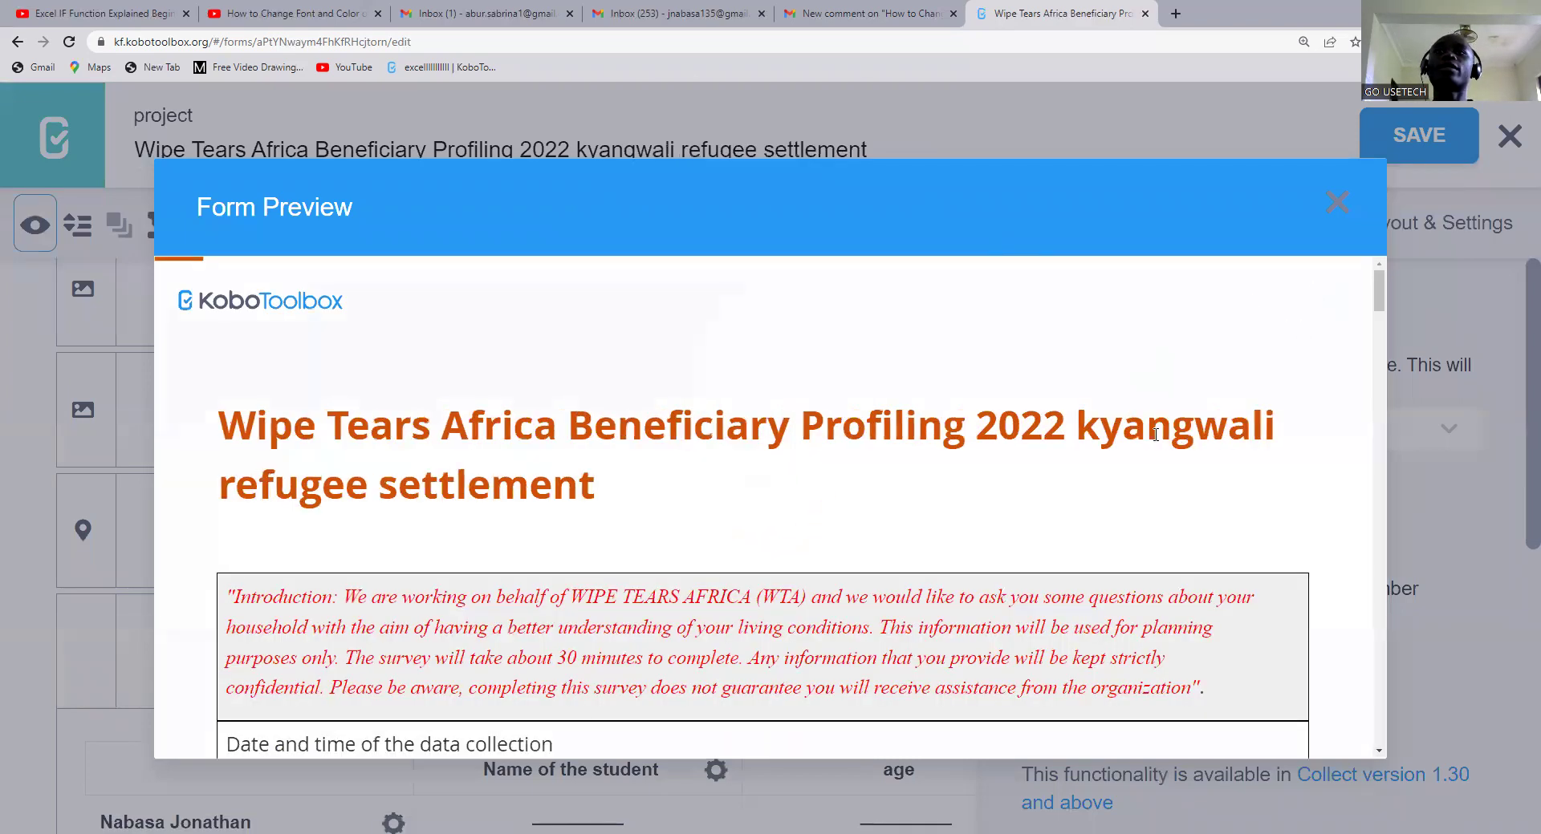
scroll(1378, 293, down, 4)
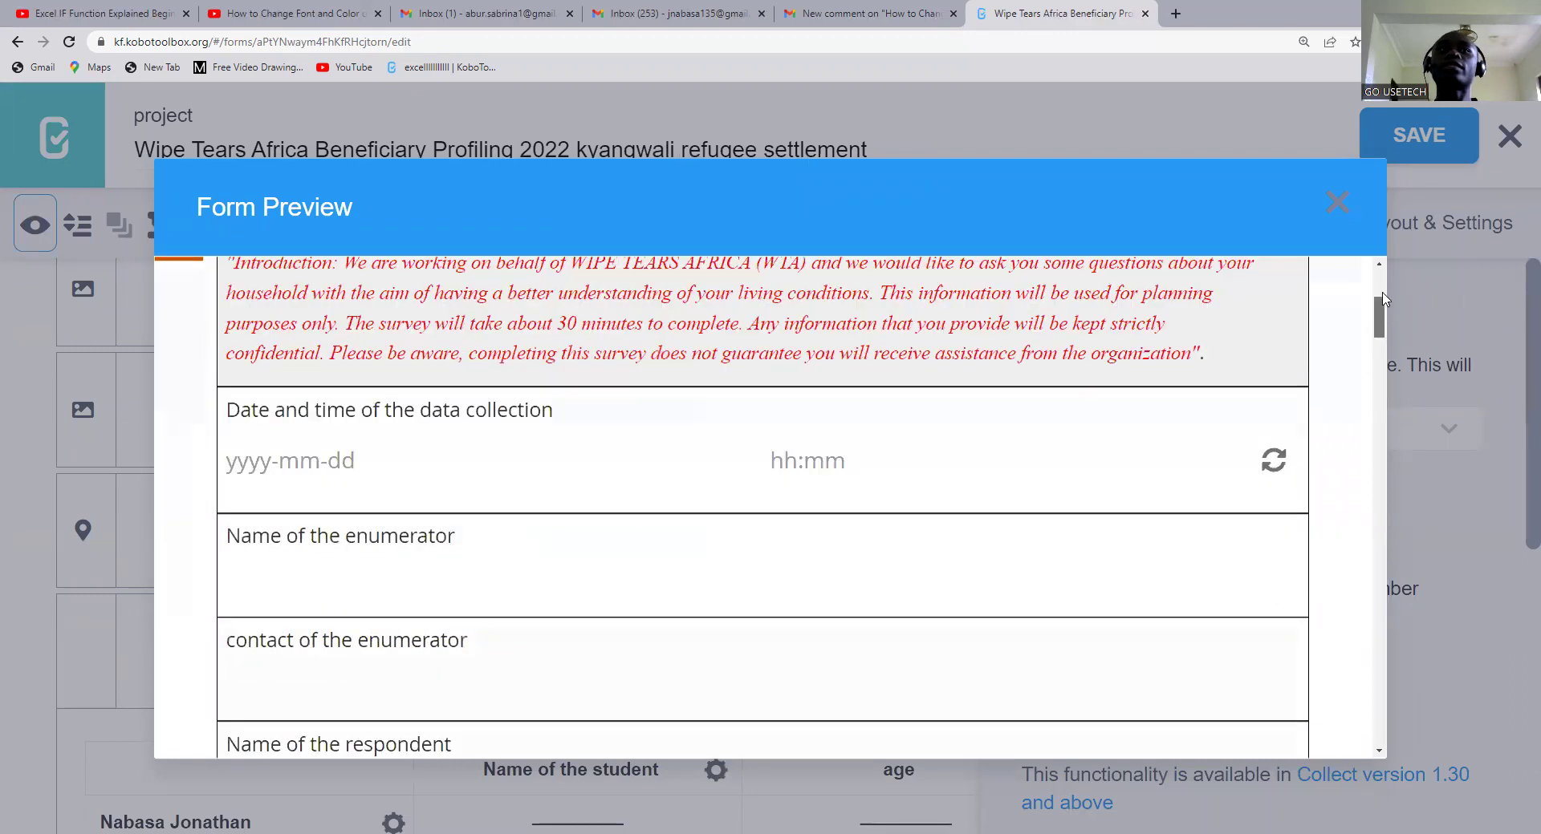
scroll(880, 502, up, 4)
scroll(866, 507, down, 2)
scroll(924, 536, down, 15)
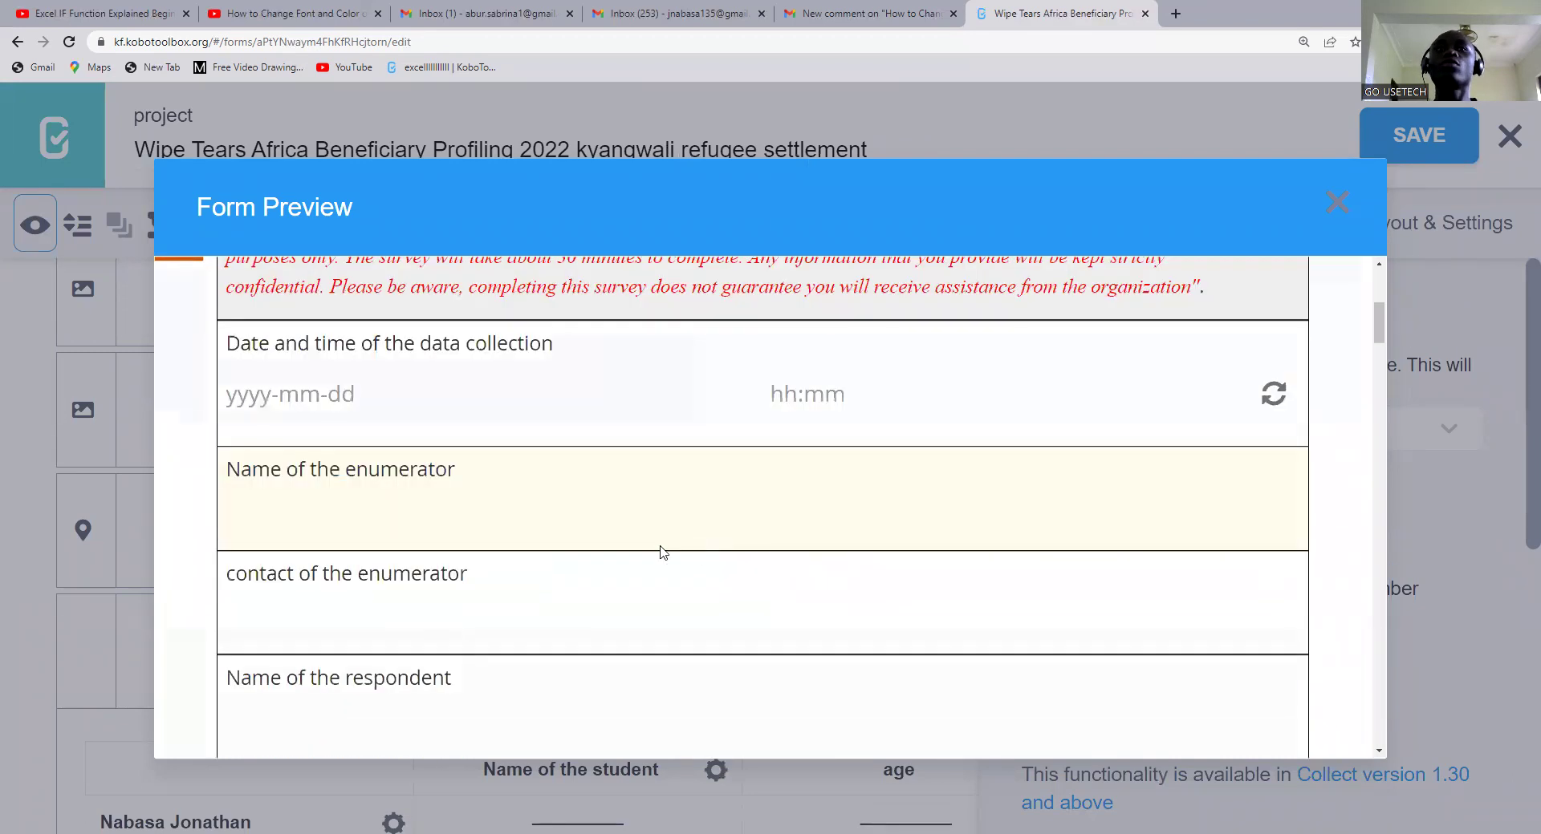
scroll(559, 560, down, 18)
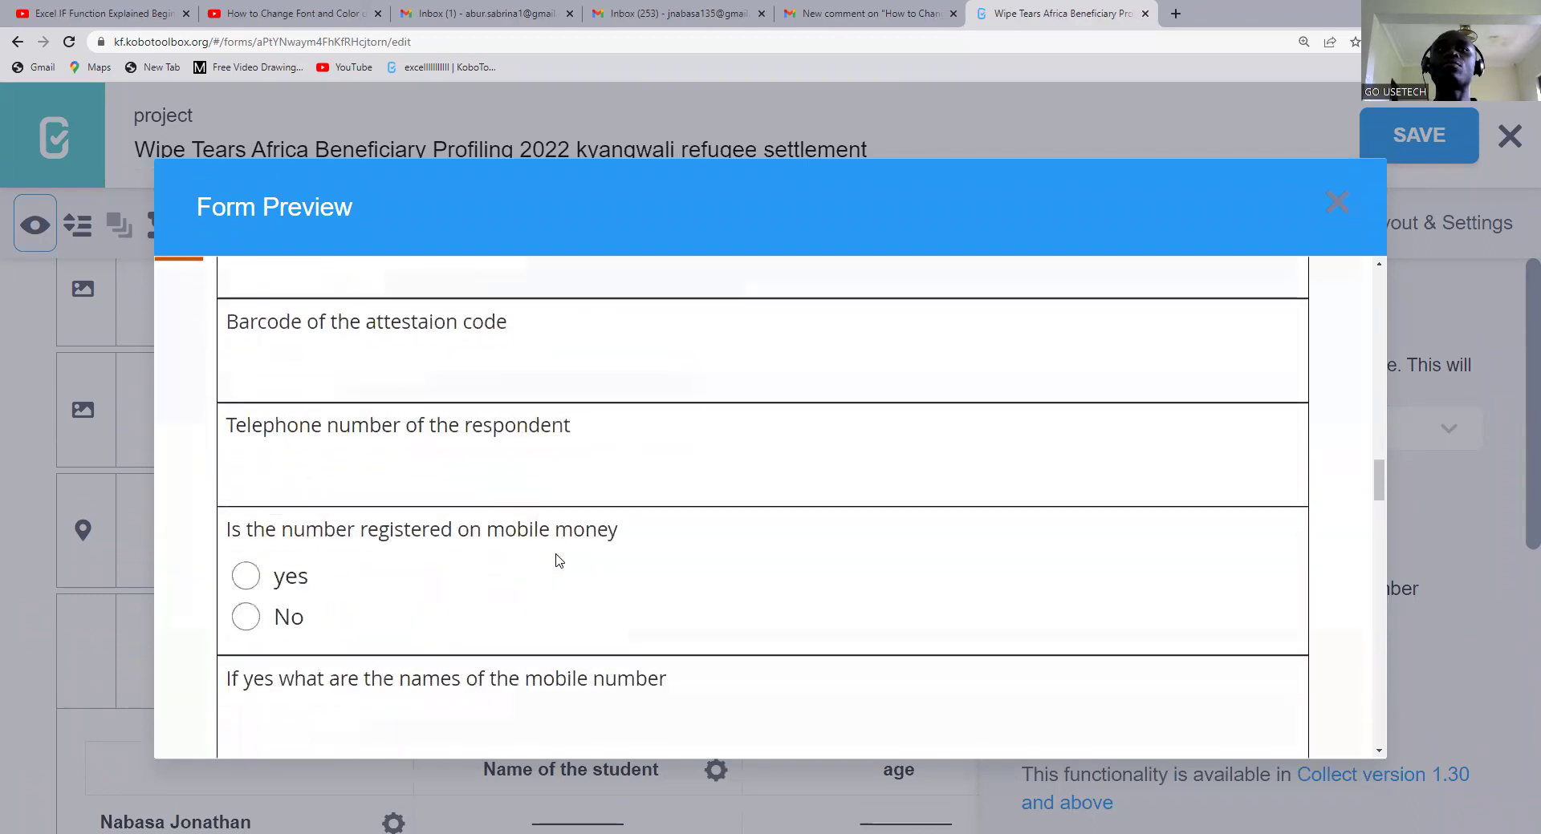
scroll(557, 554, down, 8)
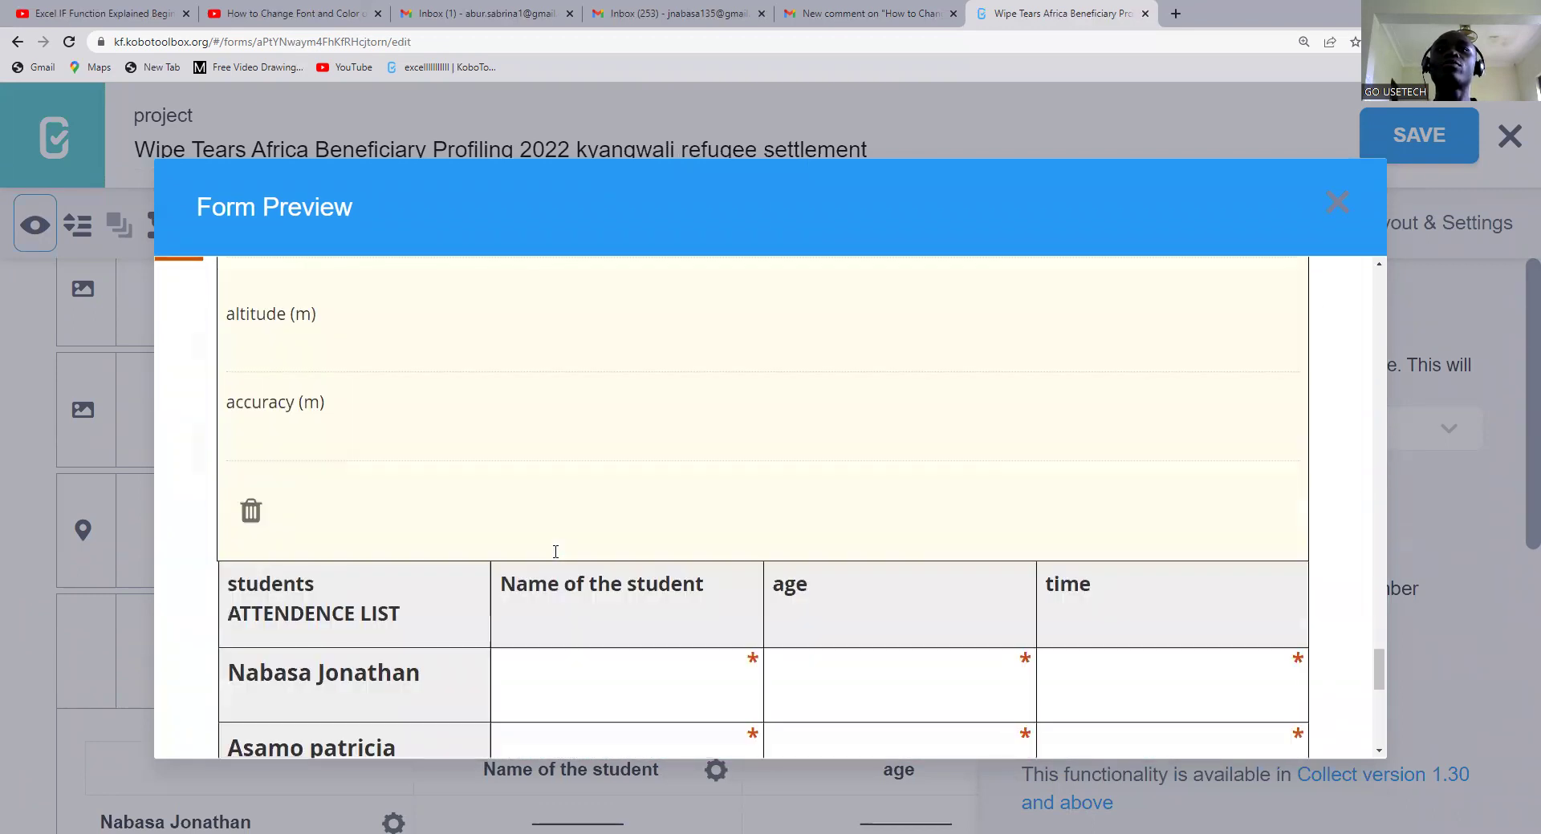
scroll(555, 556, up, 2)
scroll(553, 559, up, 3)
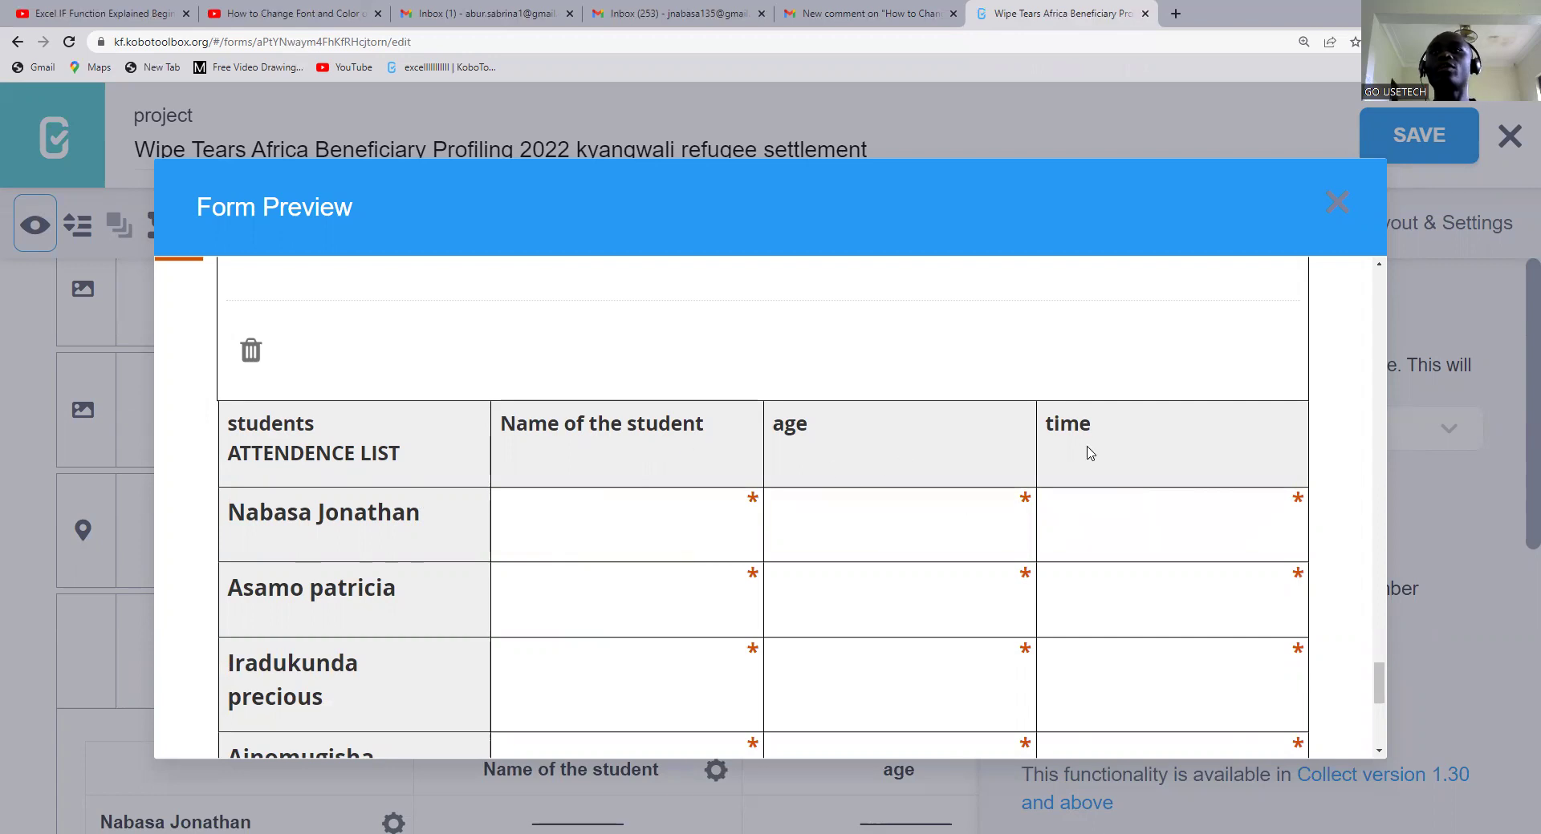
Enter test time 'vvda' and age 12 in the first student's row, then clear the name cell.
click(1136, 523)
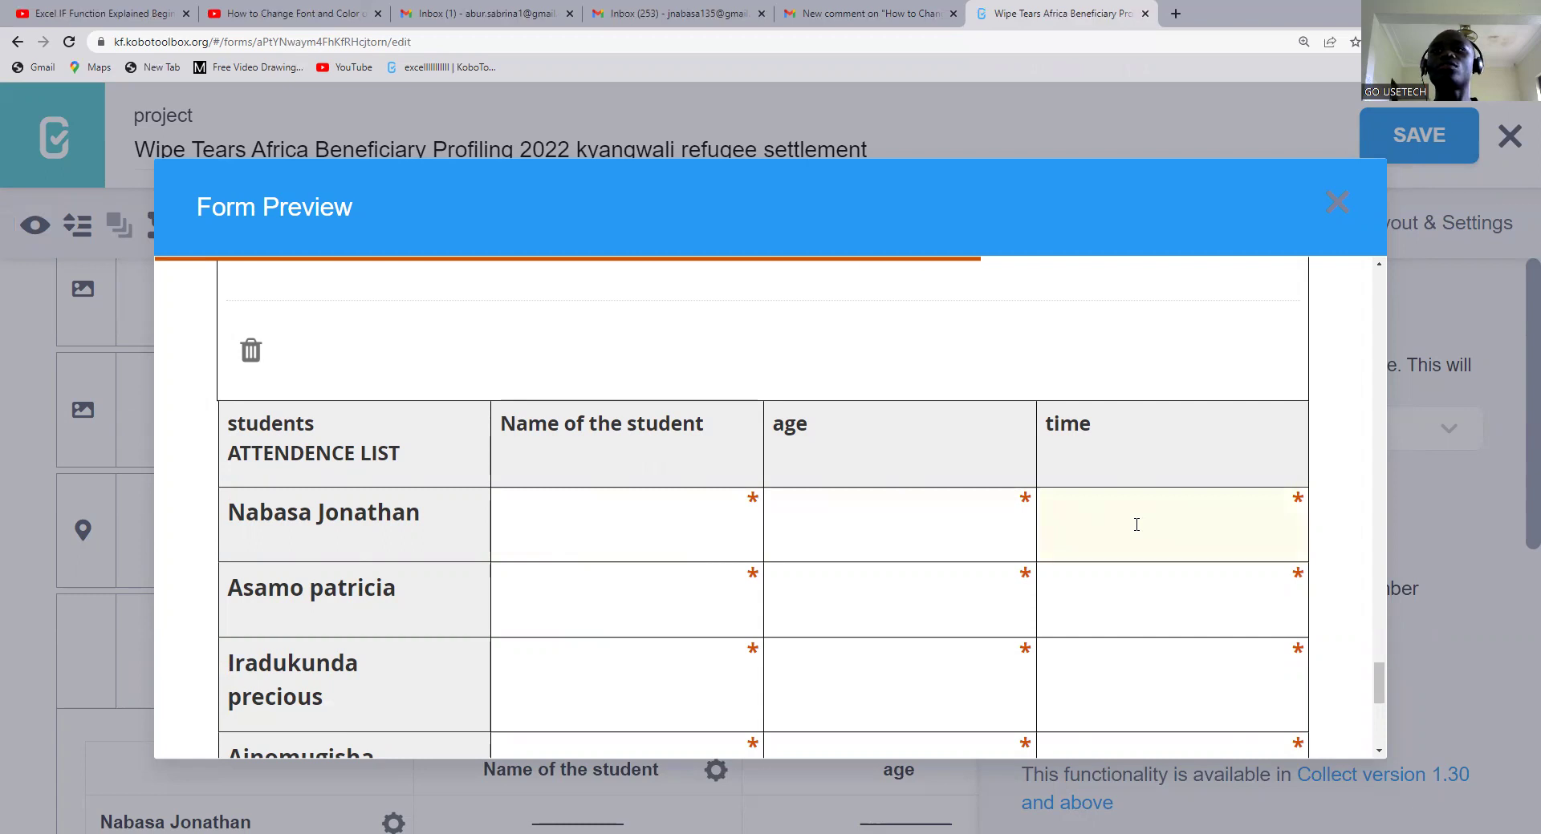
text(vvd)
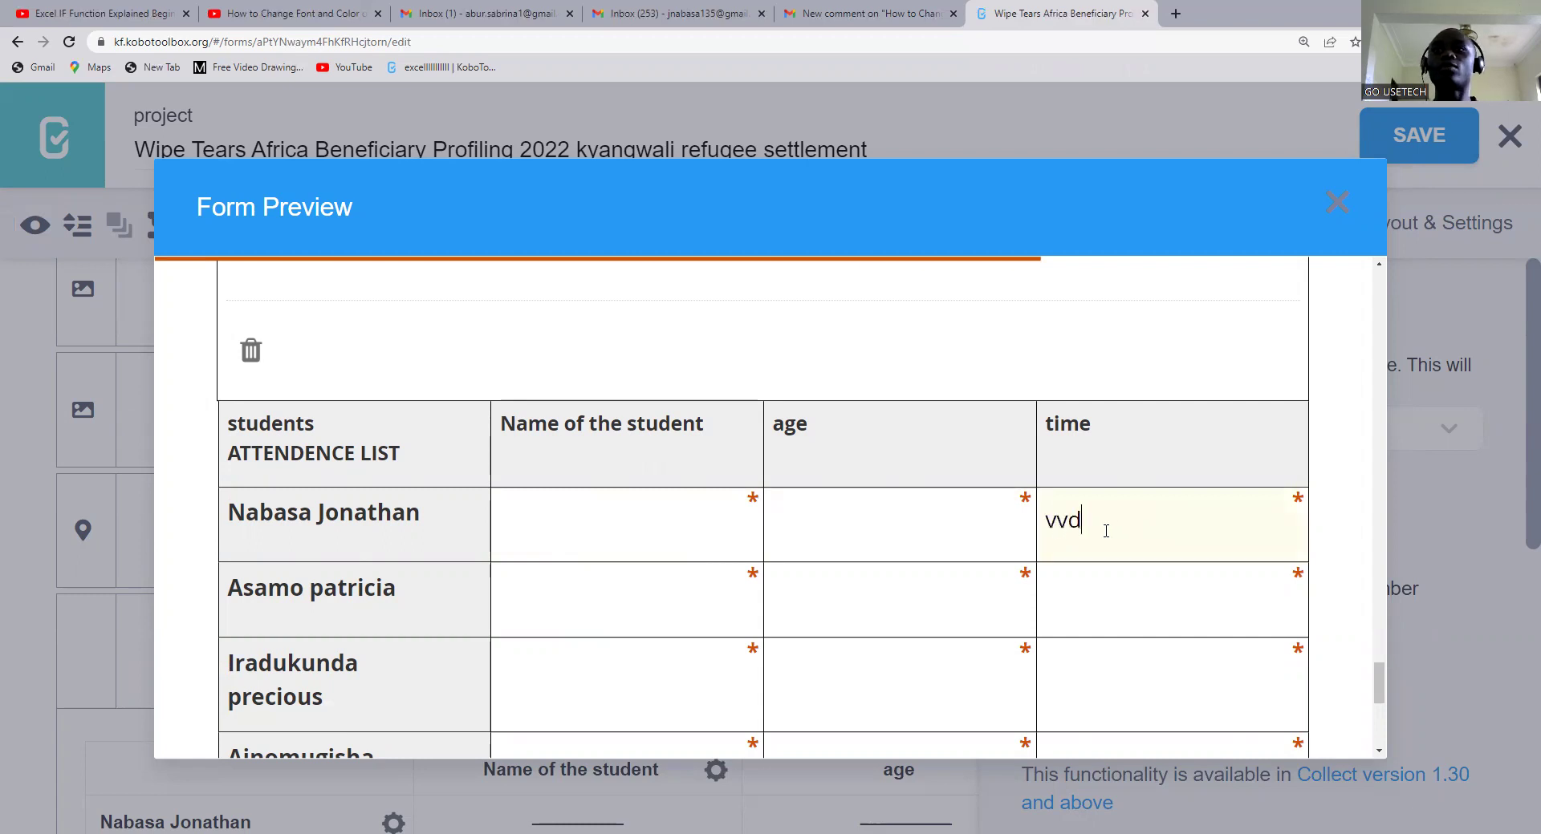
text(a)
click(873, 497)
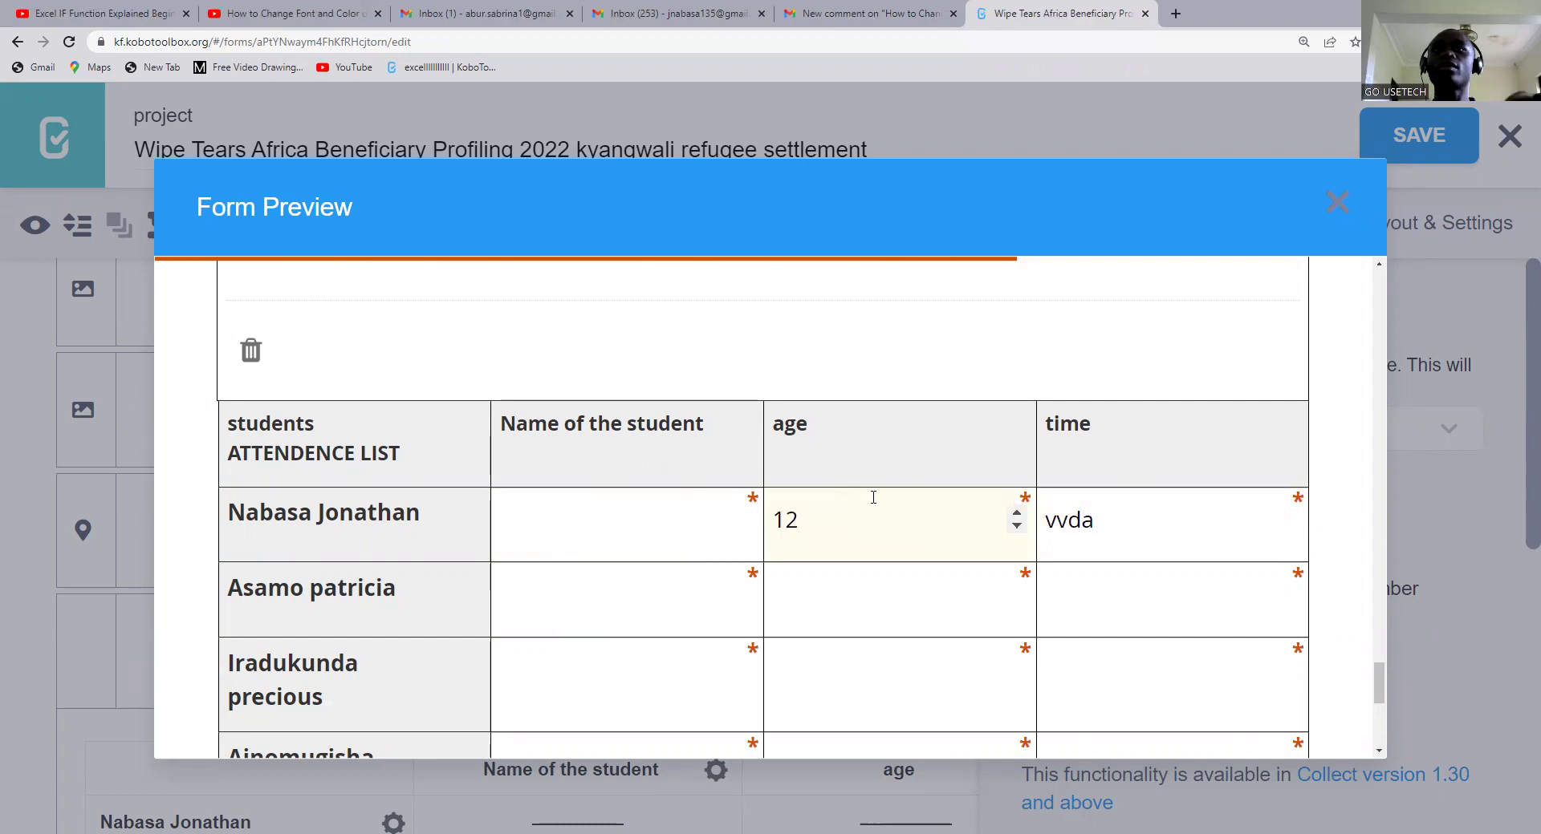
click(1016, 514)
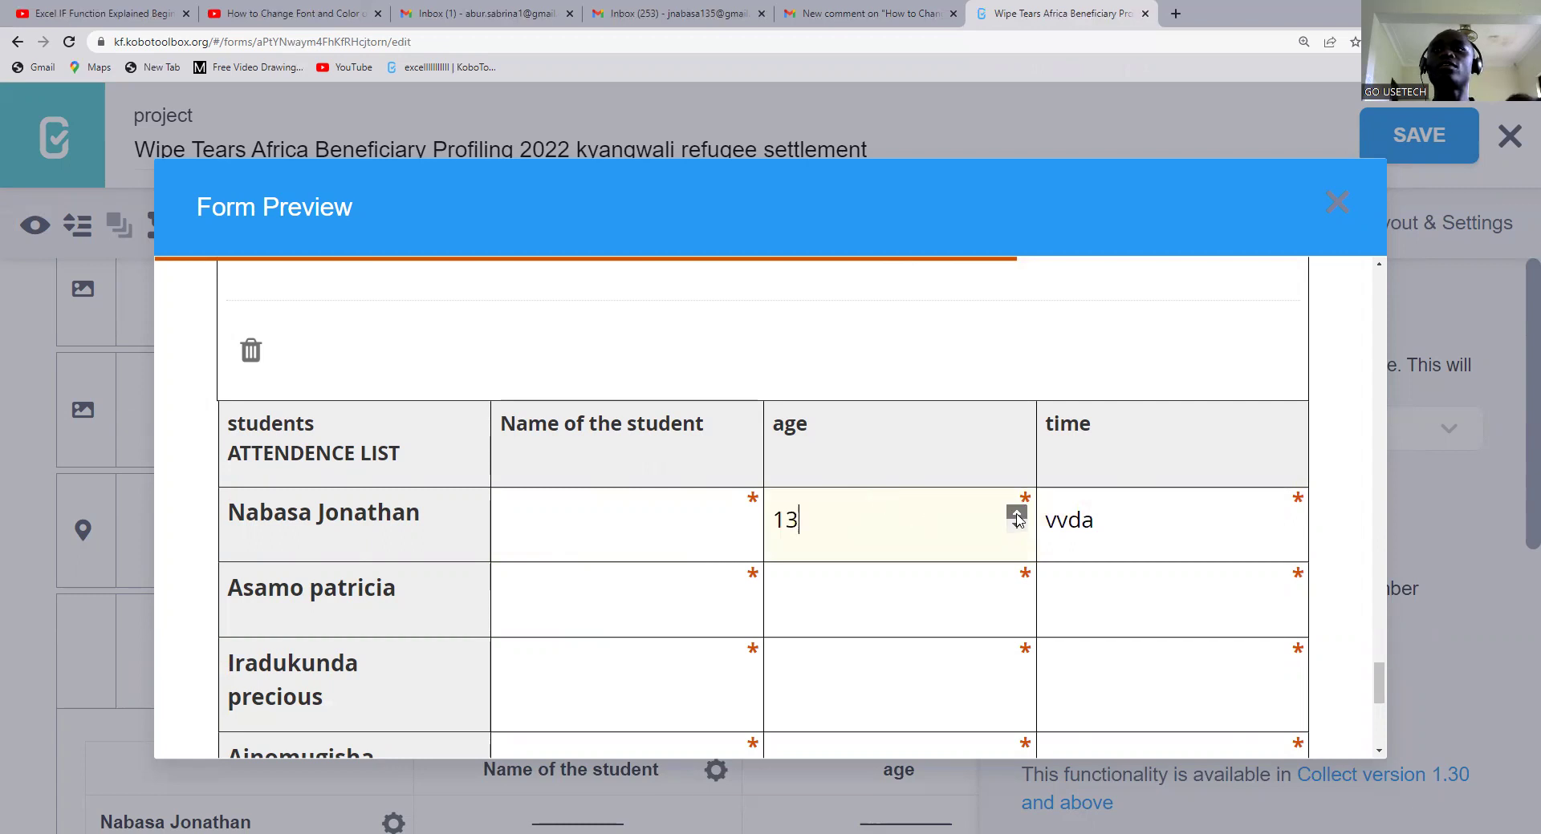
click(1016, 525)
click(659, 546)
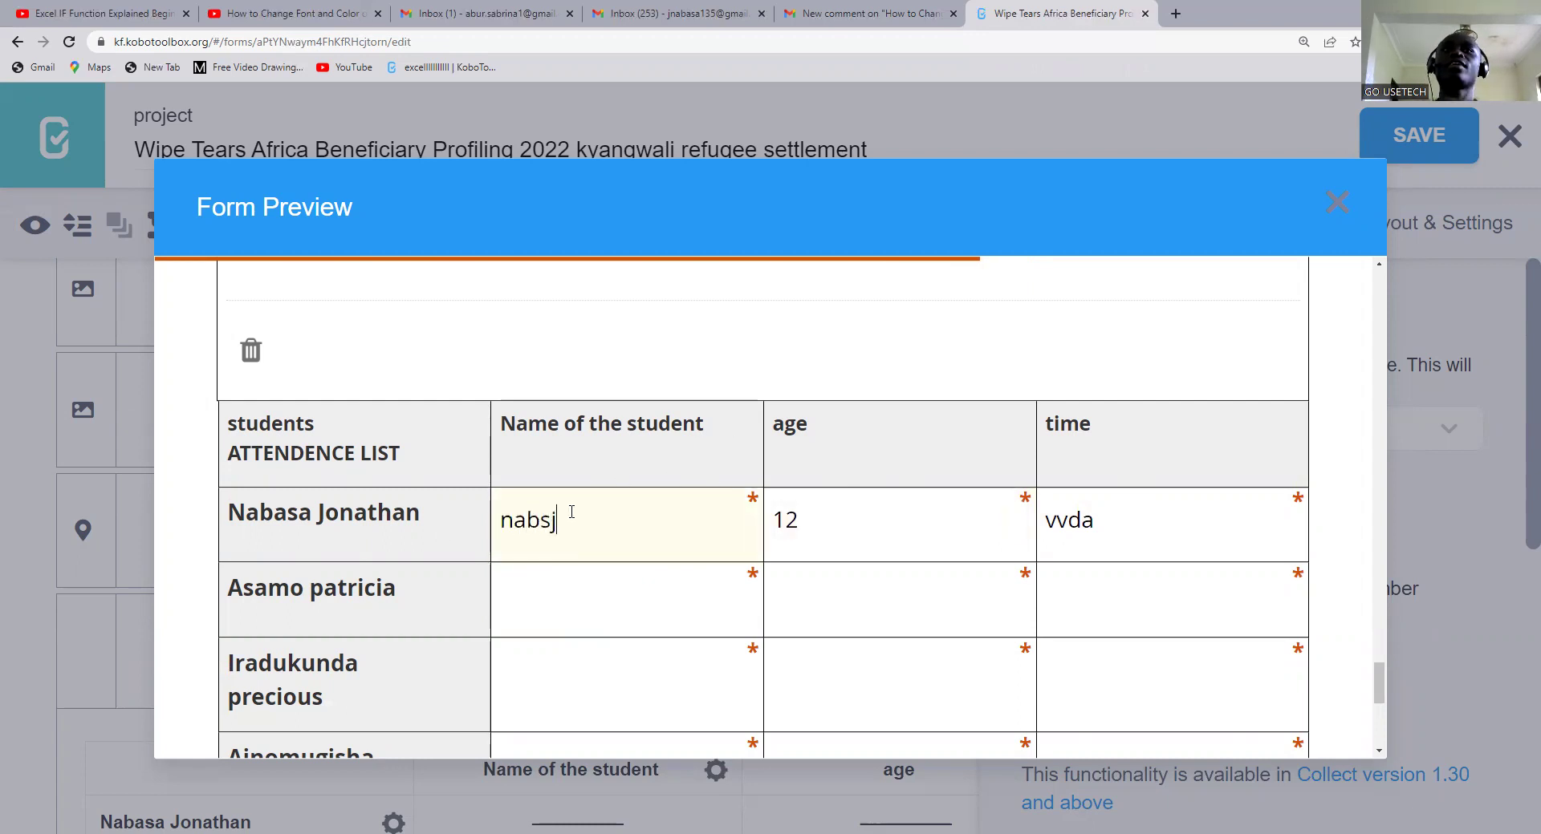
key(BackSpace)
key(BackSpace)
key(BackSpace)
key(BackSpace)
key(BackSpace)
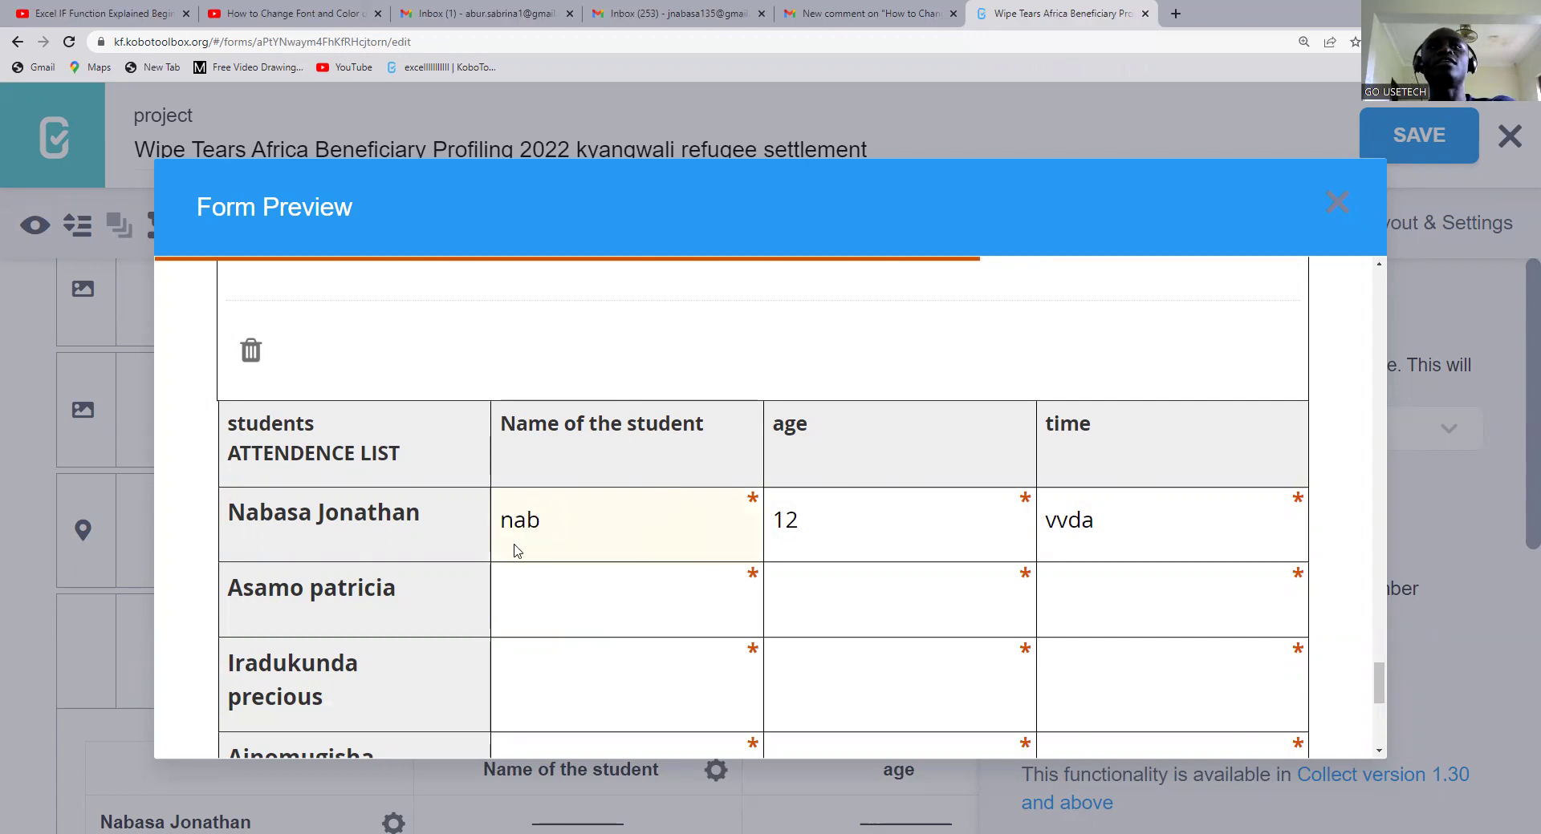
scroll(406, 549, down, 5)
scroll(409, 549, up, 4)
scroll(409, 551, up, 2)
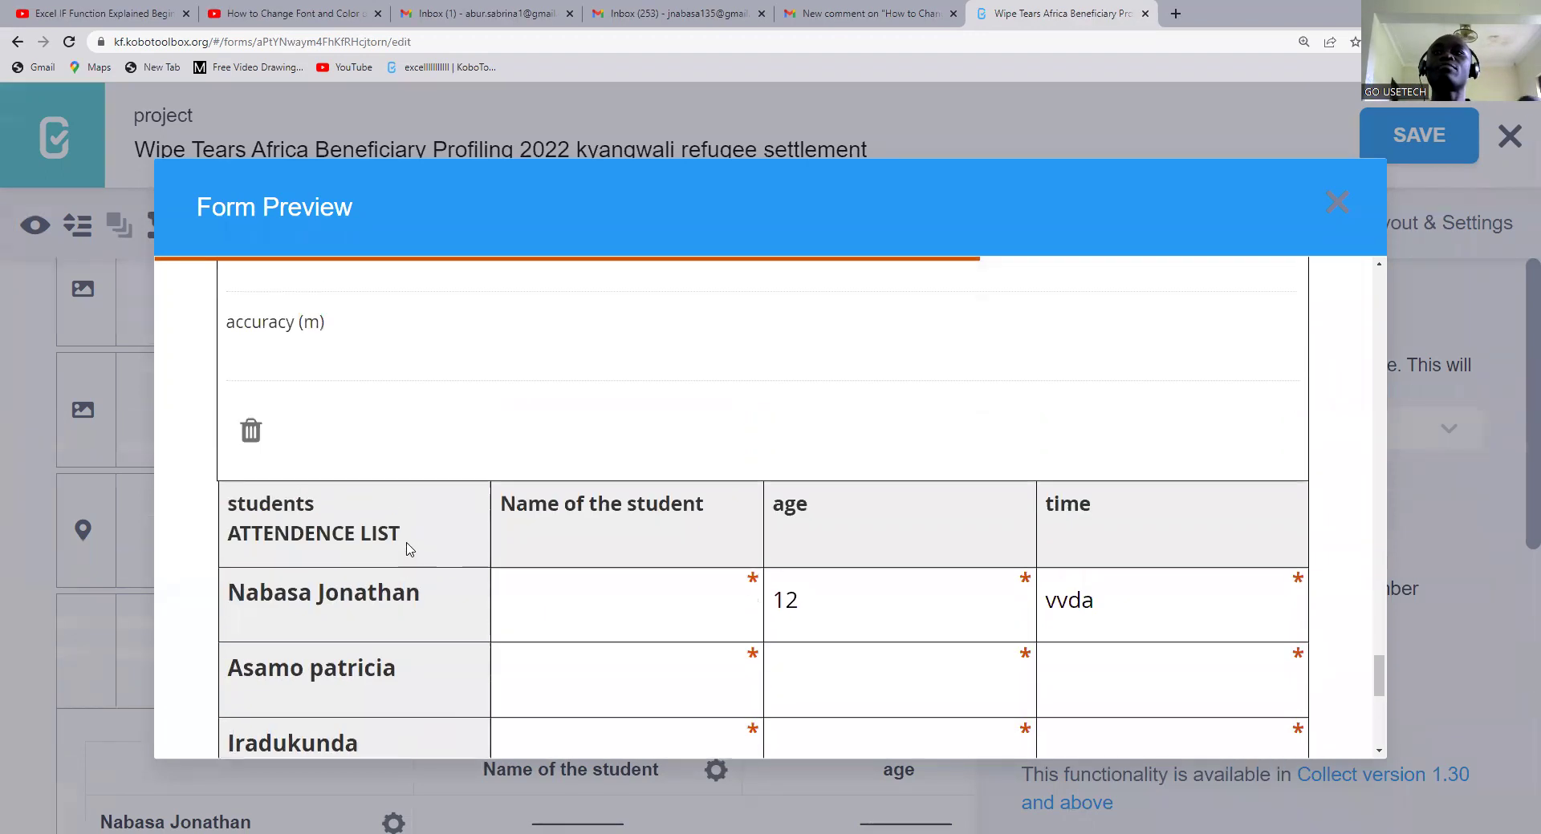
scroll(411, 562, down, 4)
scroll(397, 557, up, 3)
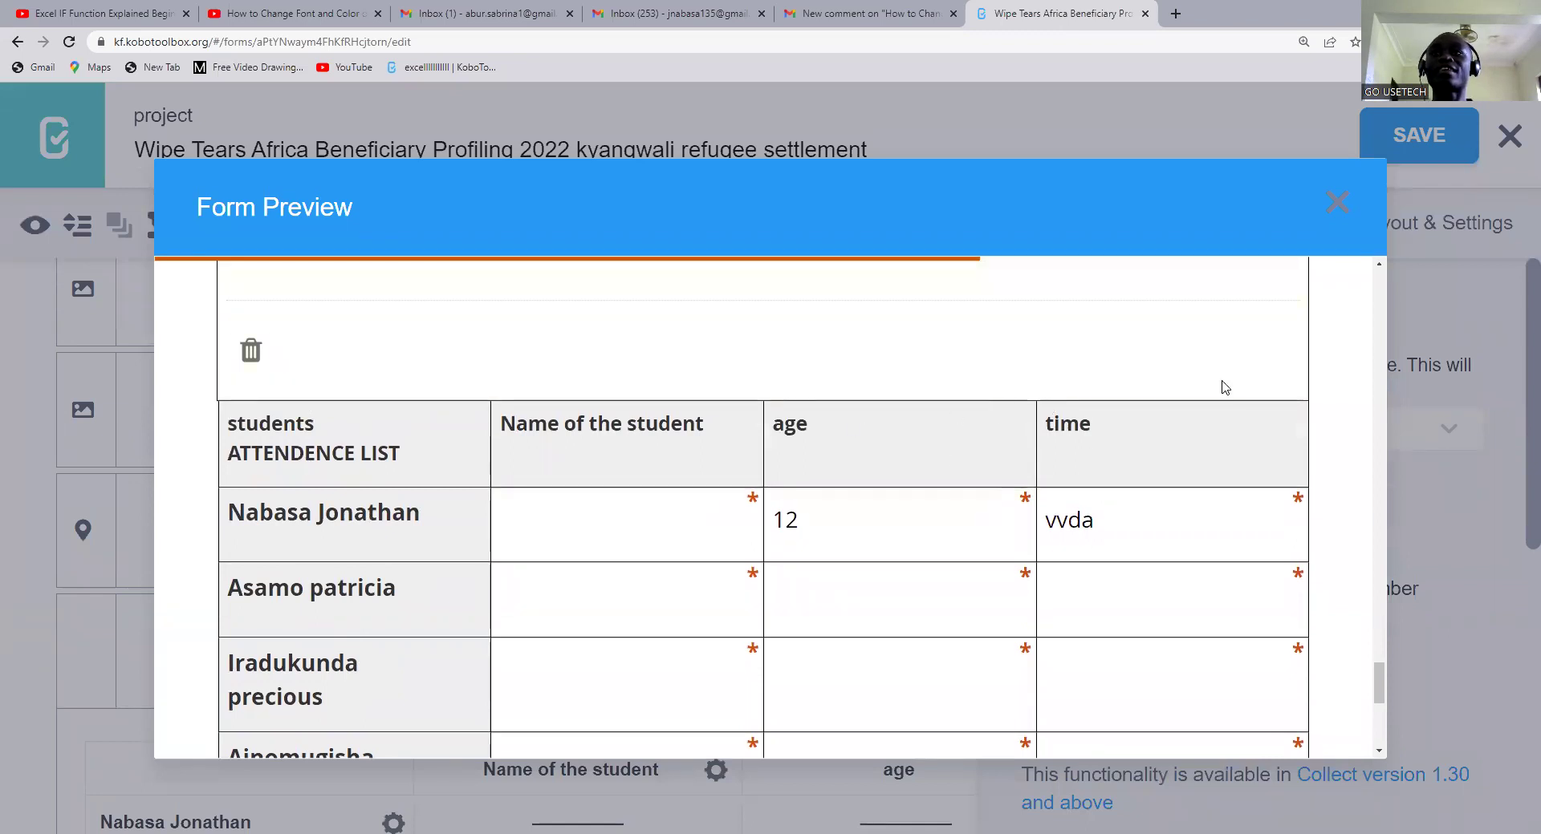
Close the preview, pick 'Grid theme with headings in ALL CAPS', and save the form.
click(1340, 205)
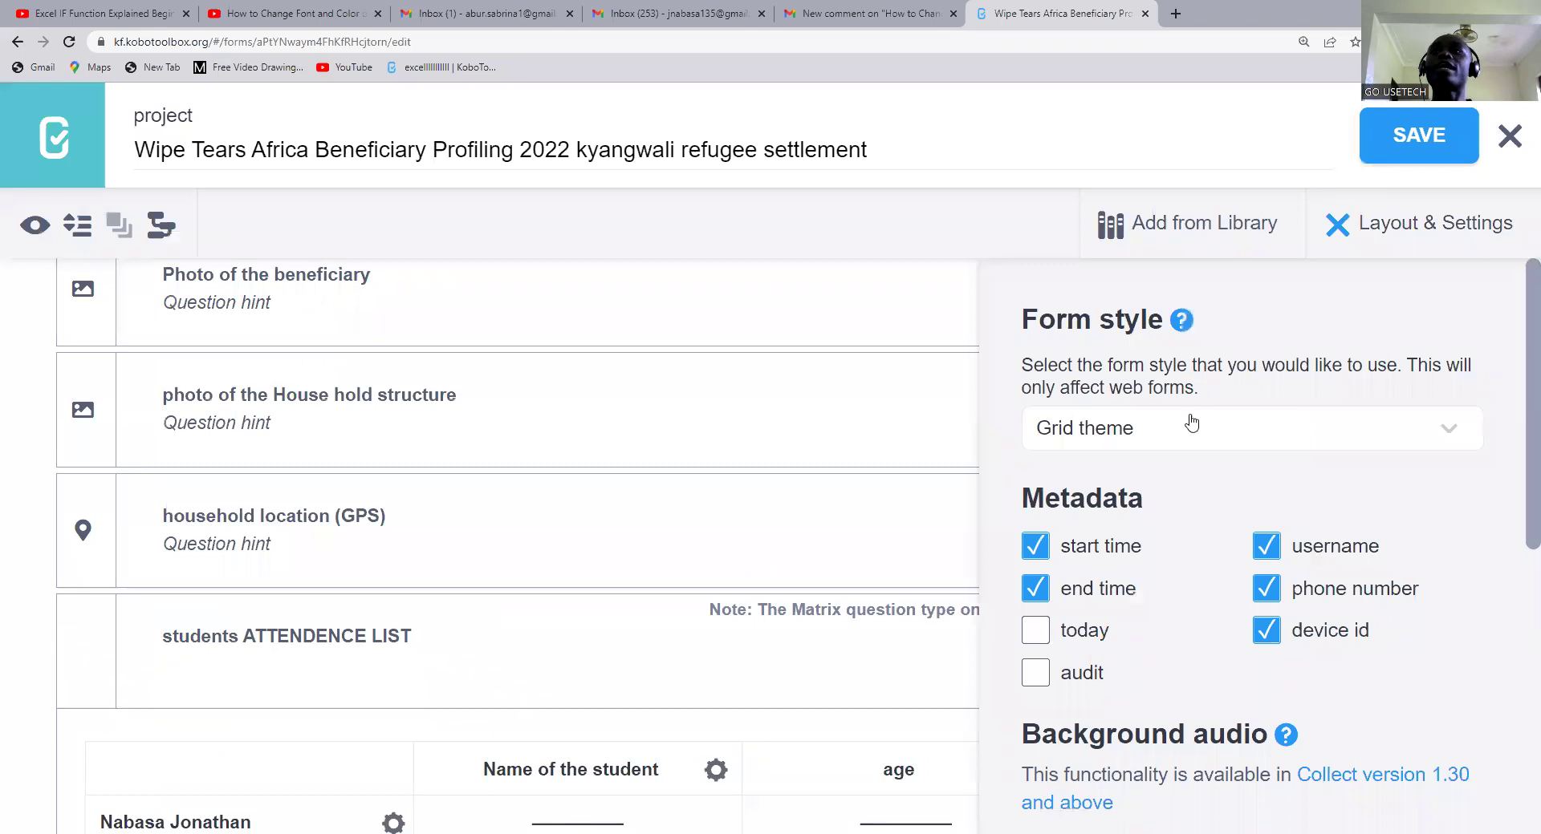
click(1186, 431)
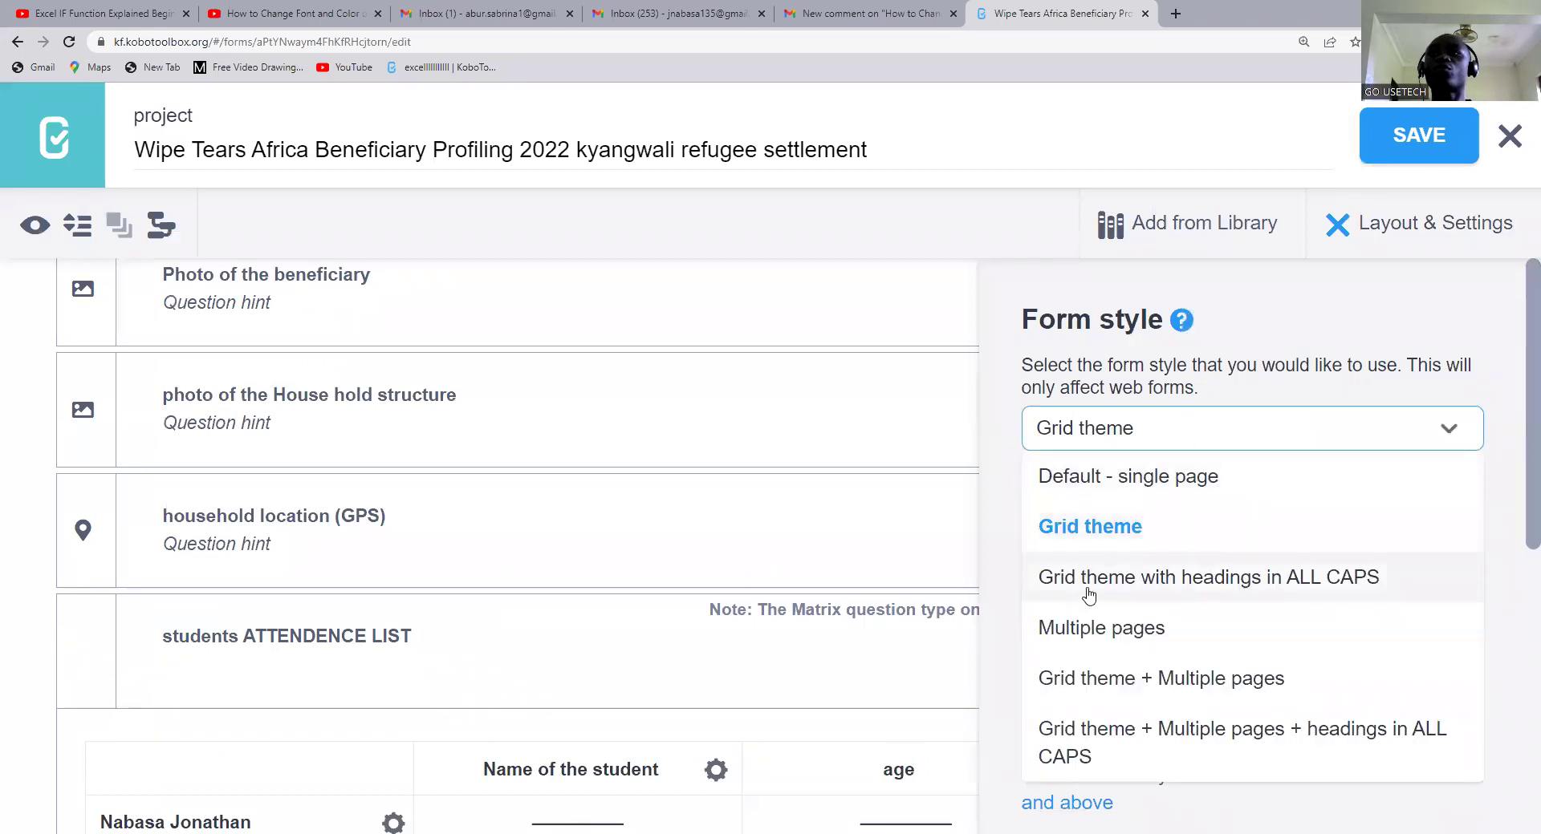
click(1344, 590)
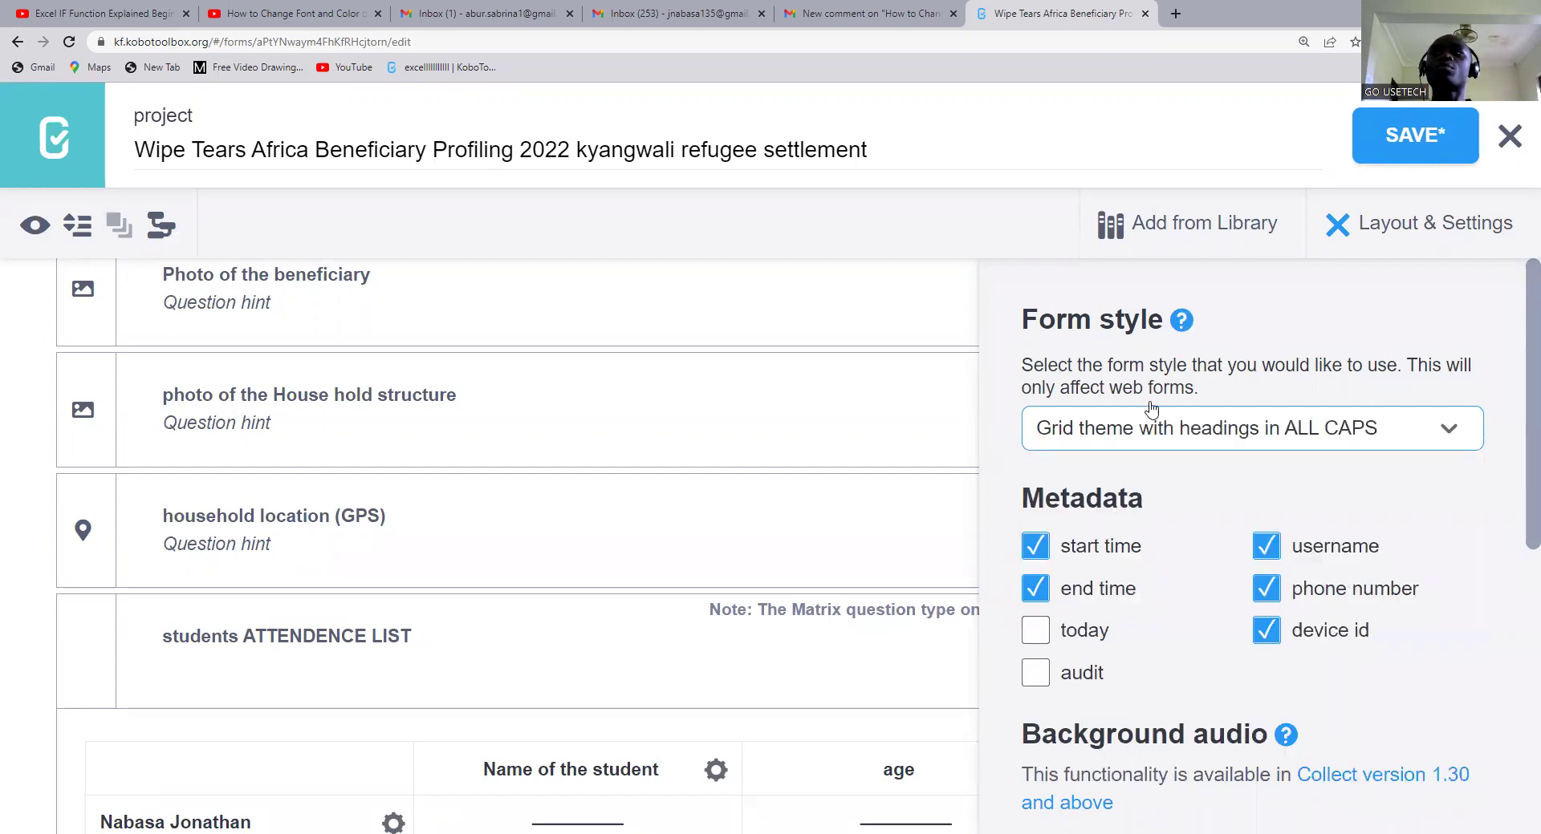
click(1415, 135)
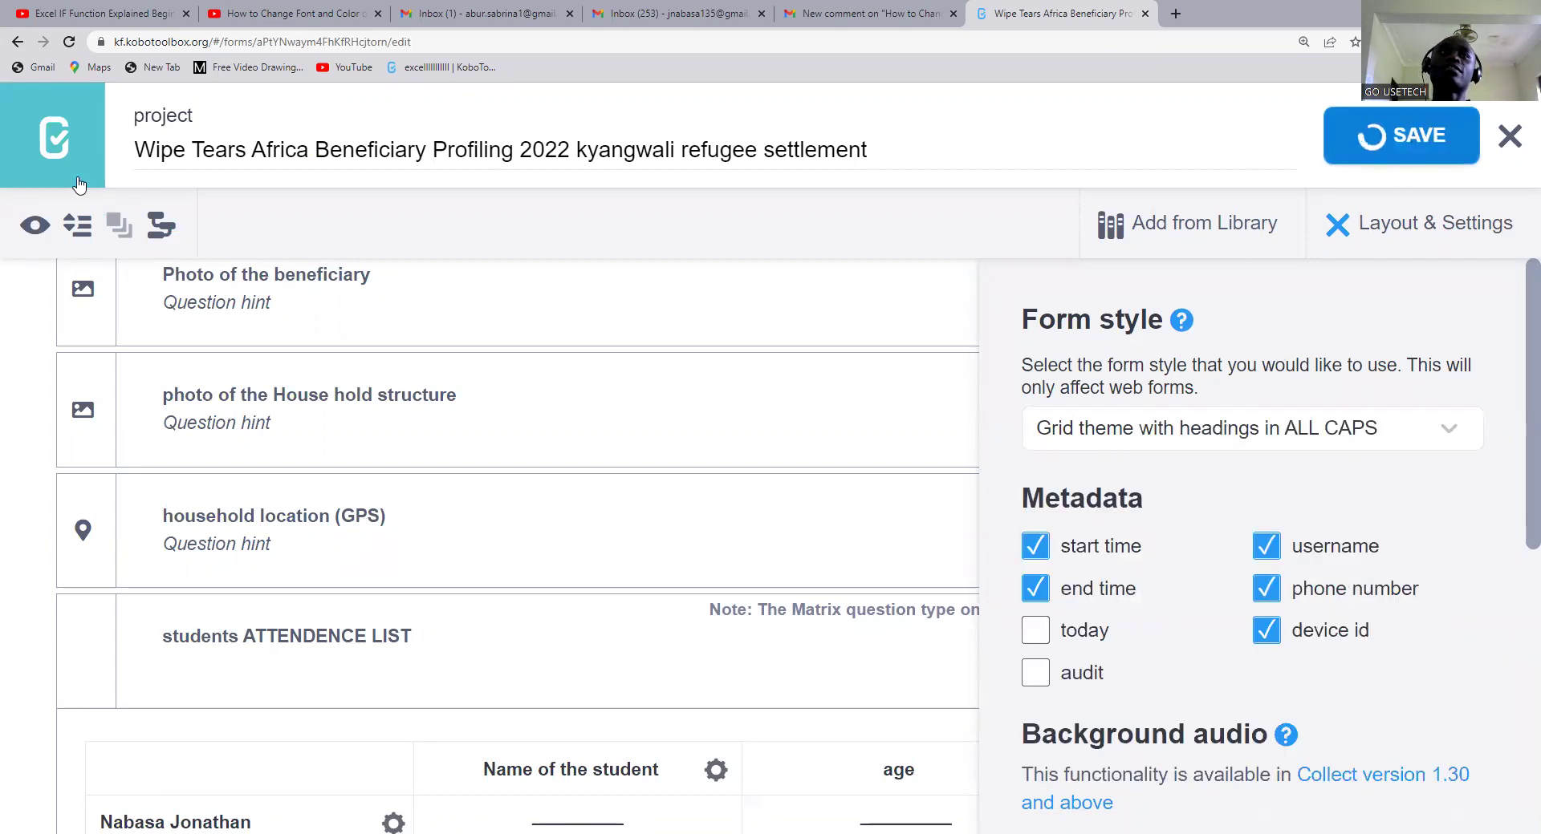
Preview the form and confirm the attendance grid shows capitalised headings and names.
click(35, 227)
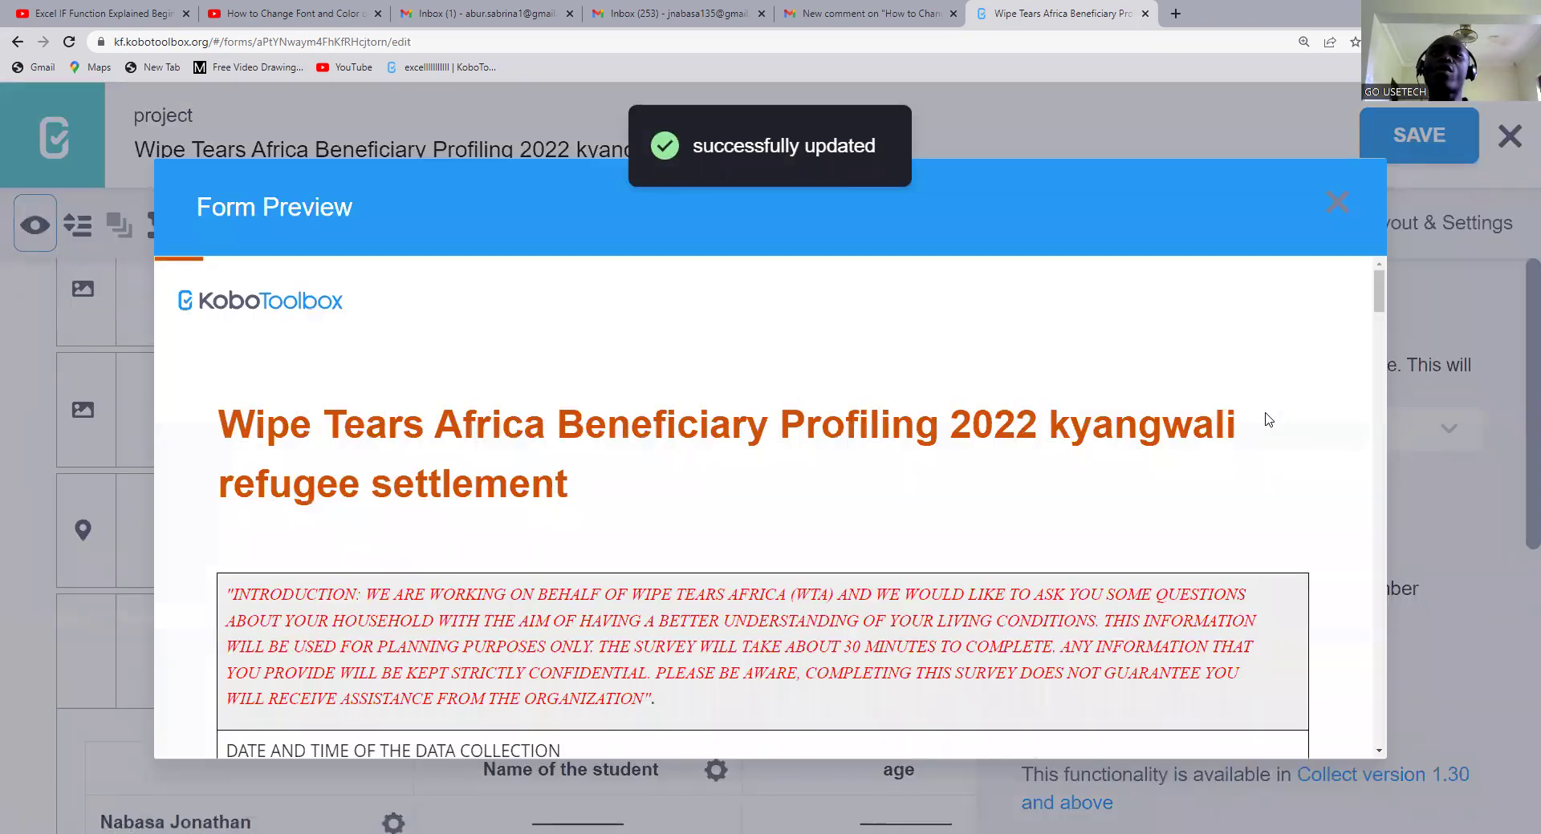
scroll(1203, 414, down, 7)
scroll(1170, 413, up, 5)
scroll(1170, 414, down, 20)
scroll(1165, 410, down, 20)
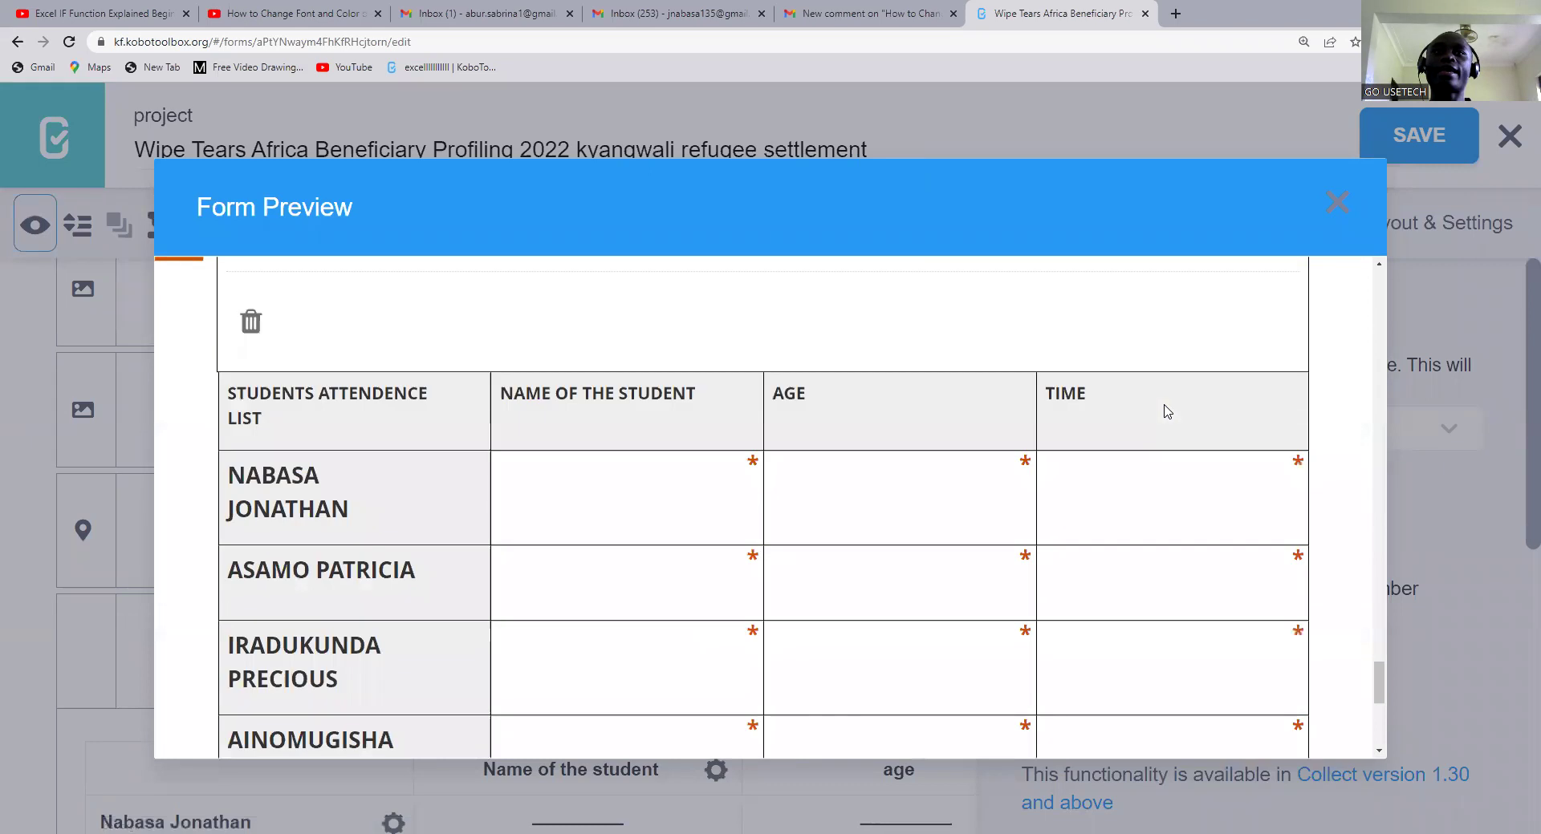
scroll(1167, 412, down, 1)
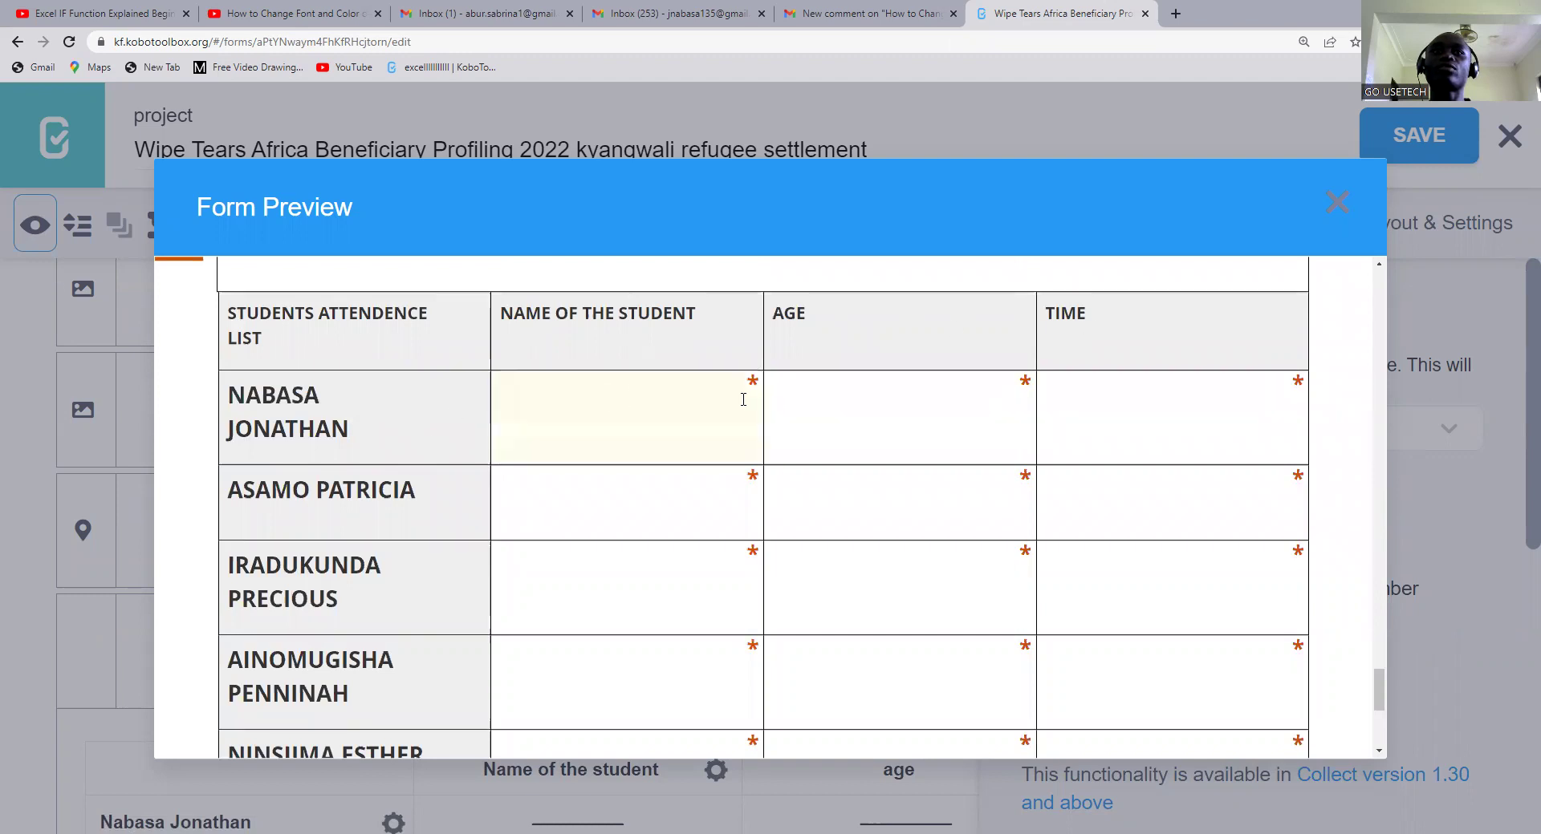
scroll(579, 492, down, 5)
scroll(423, 491, up, 8)
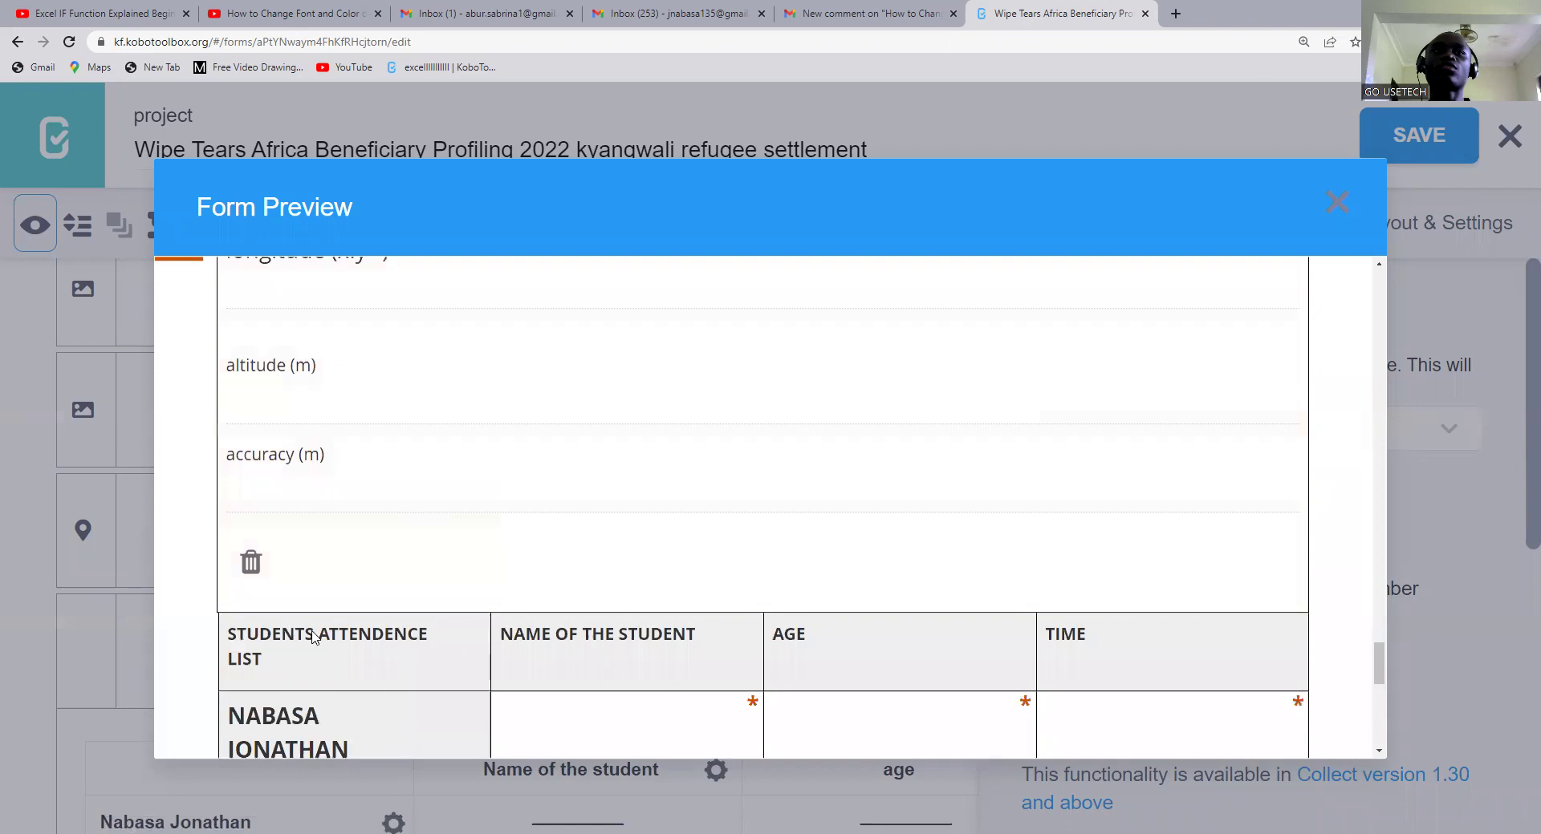
Close the preview and choose the Multiple pages form style.
click(1338, 206)
click(1265, 442)
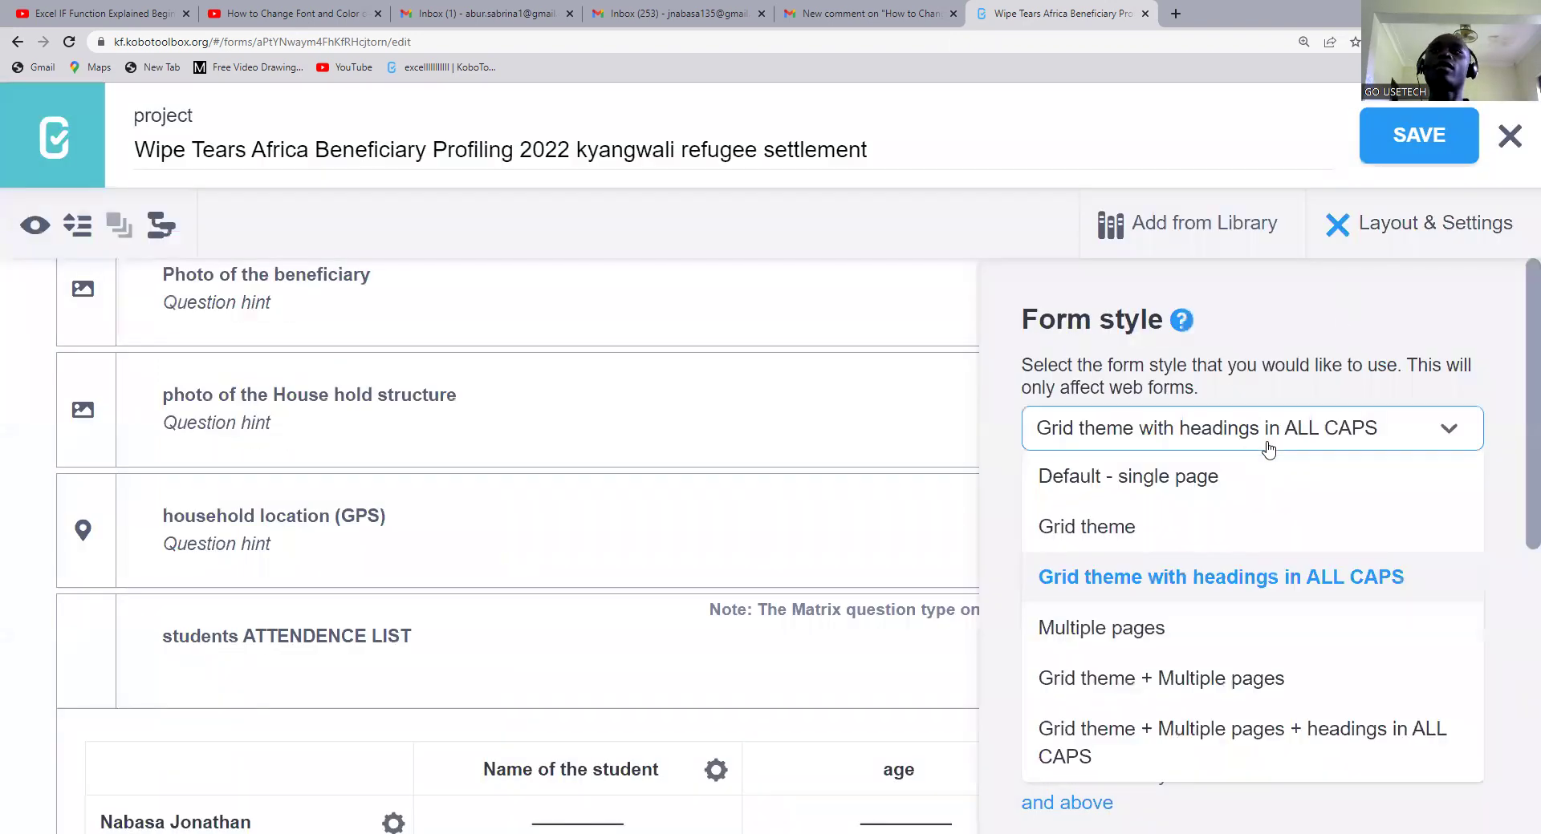
click(1193, 623)
Save the Multiple pages style and open the form preview.
click(1414, 153)
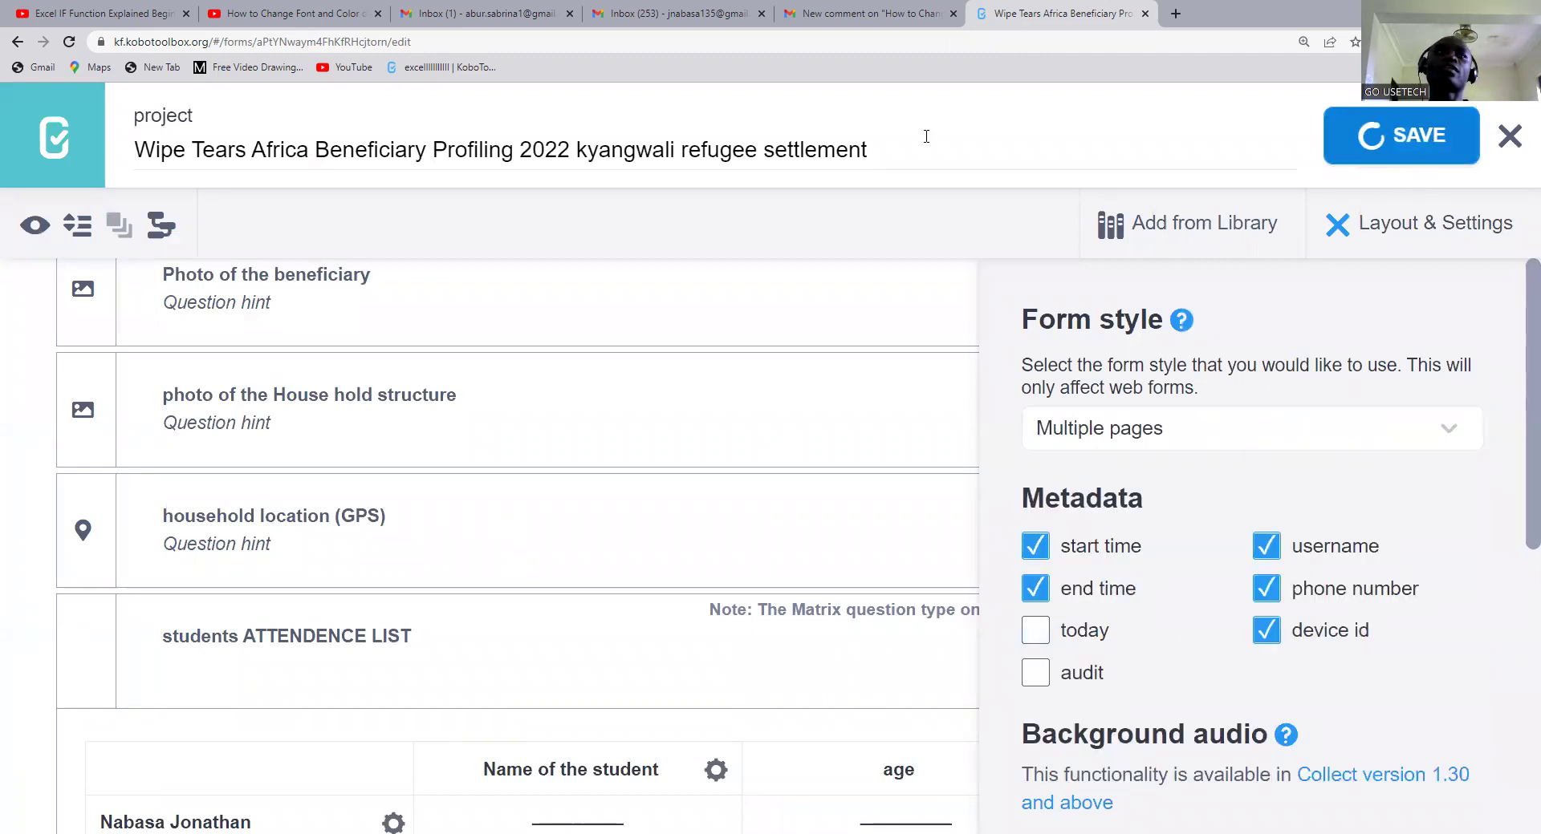
click(32, 226)
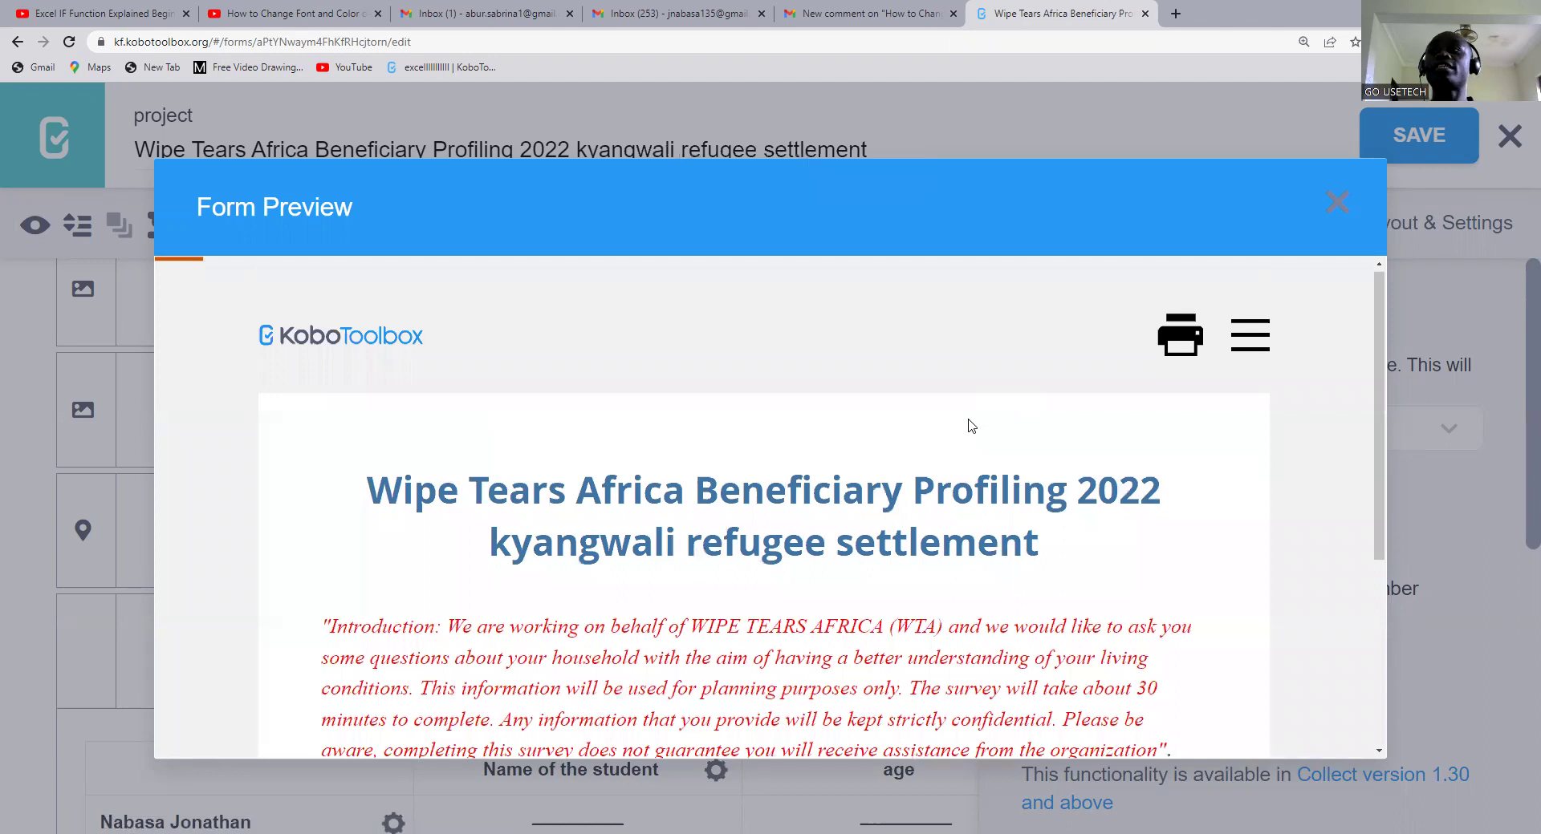
scroll(950, 427, down, 4)
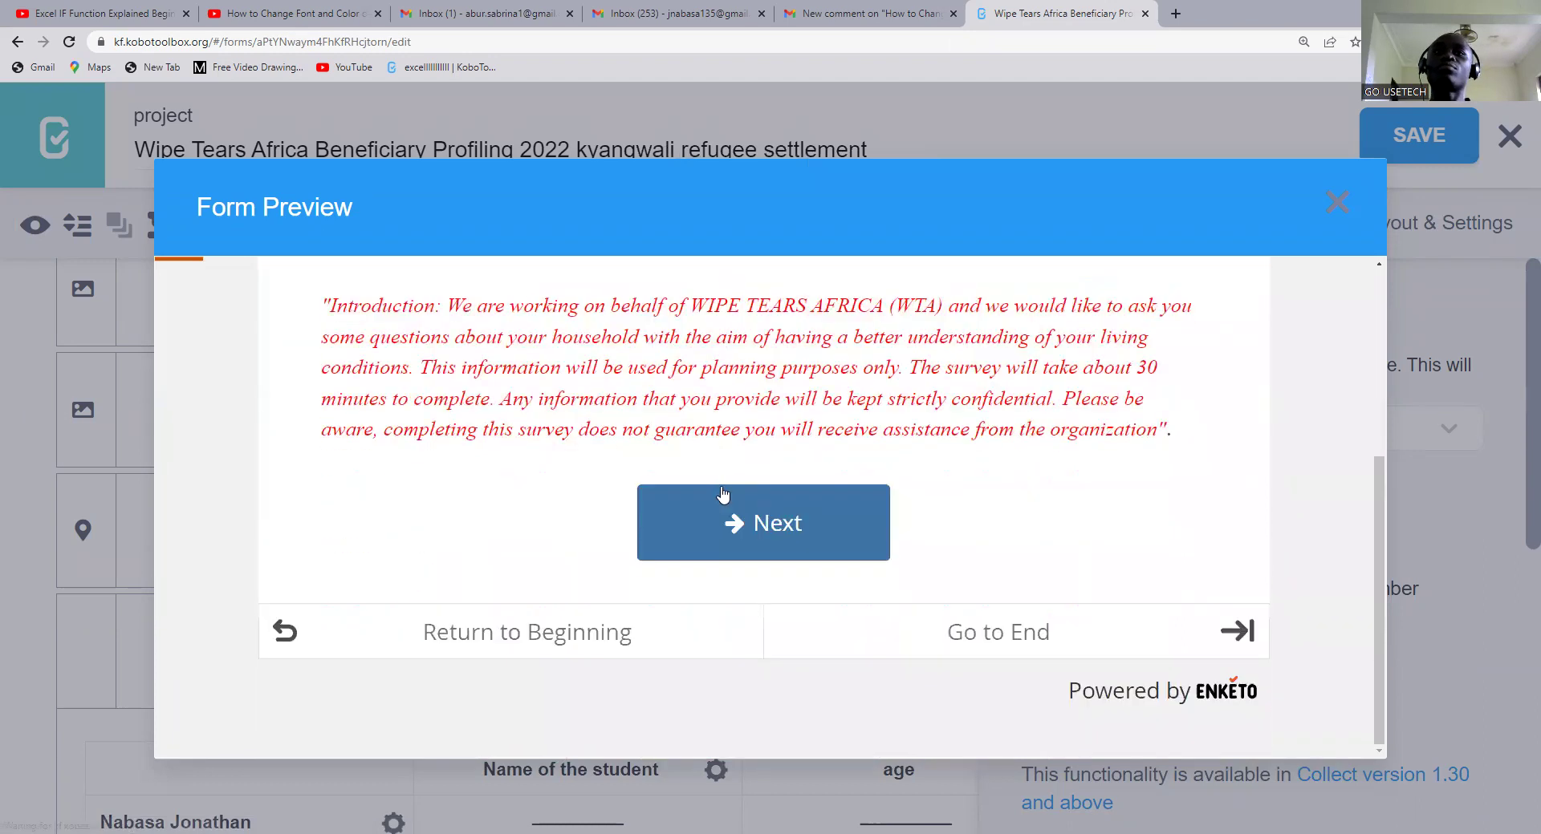
scroll(827, 387, up, 2)
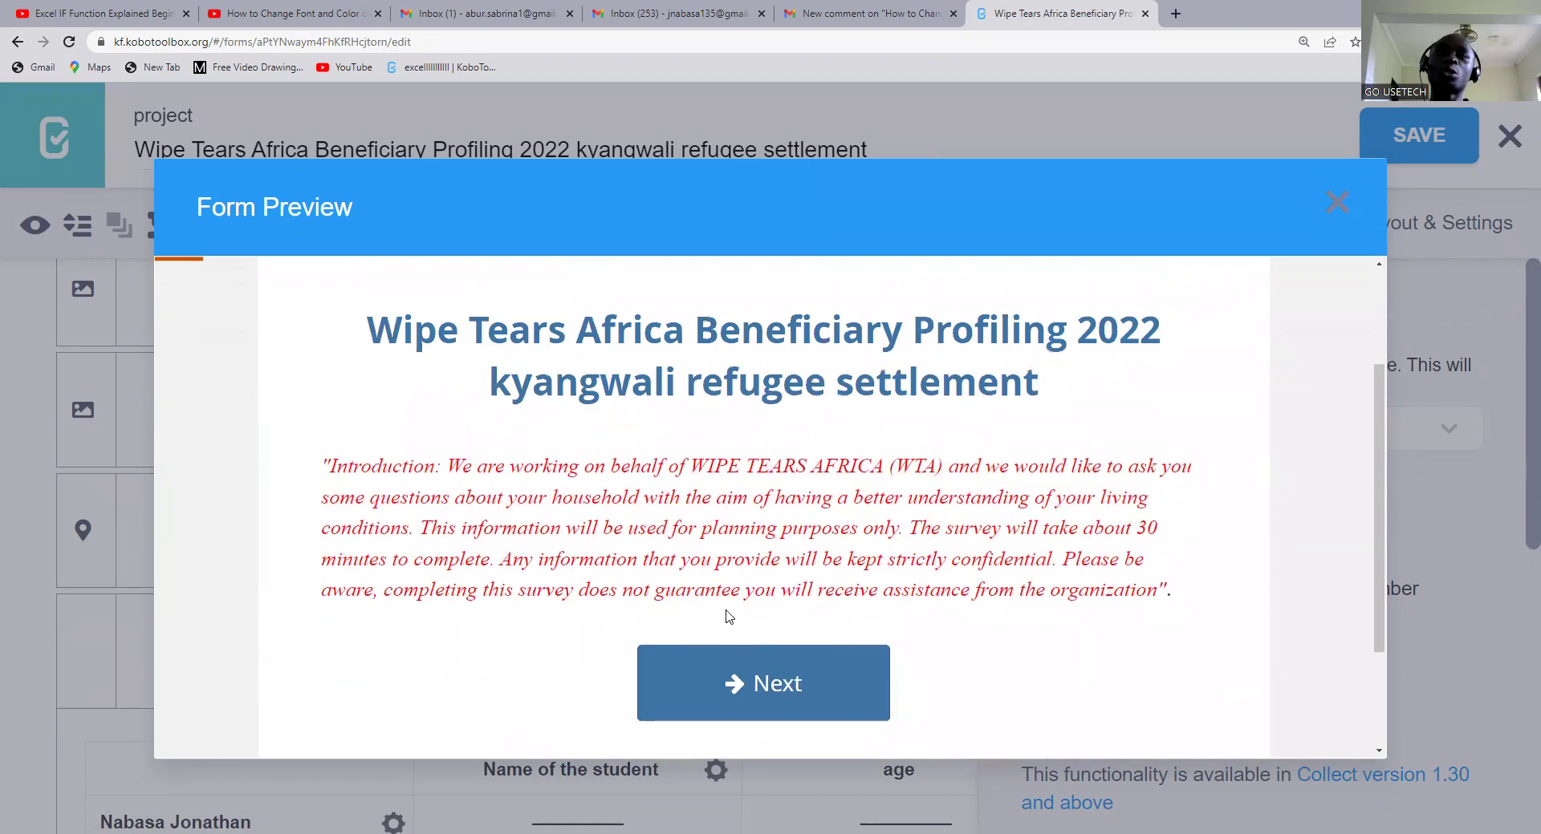
Page through the questions up to 'Settlement of respondent', then close the preview.
click(735, 666)
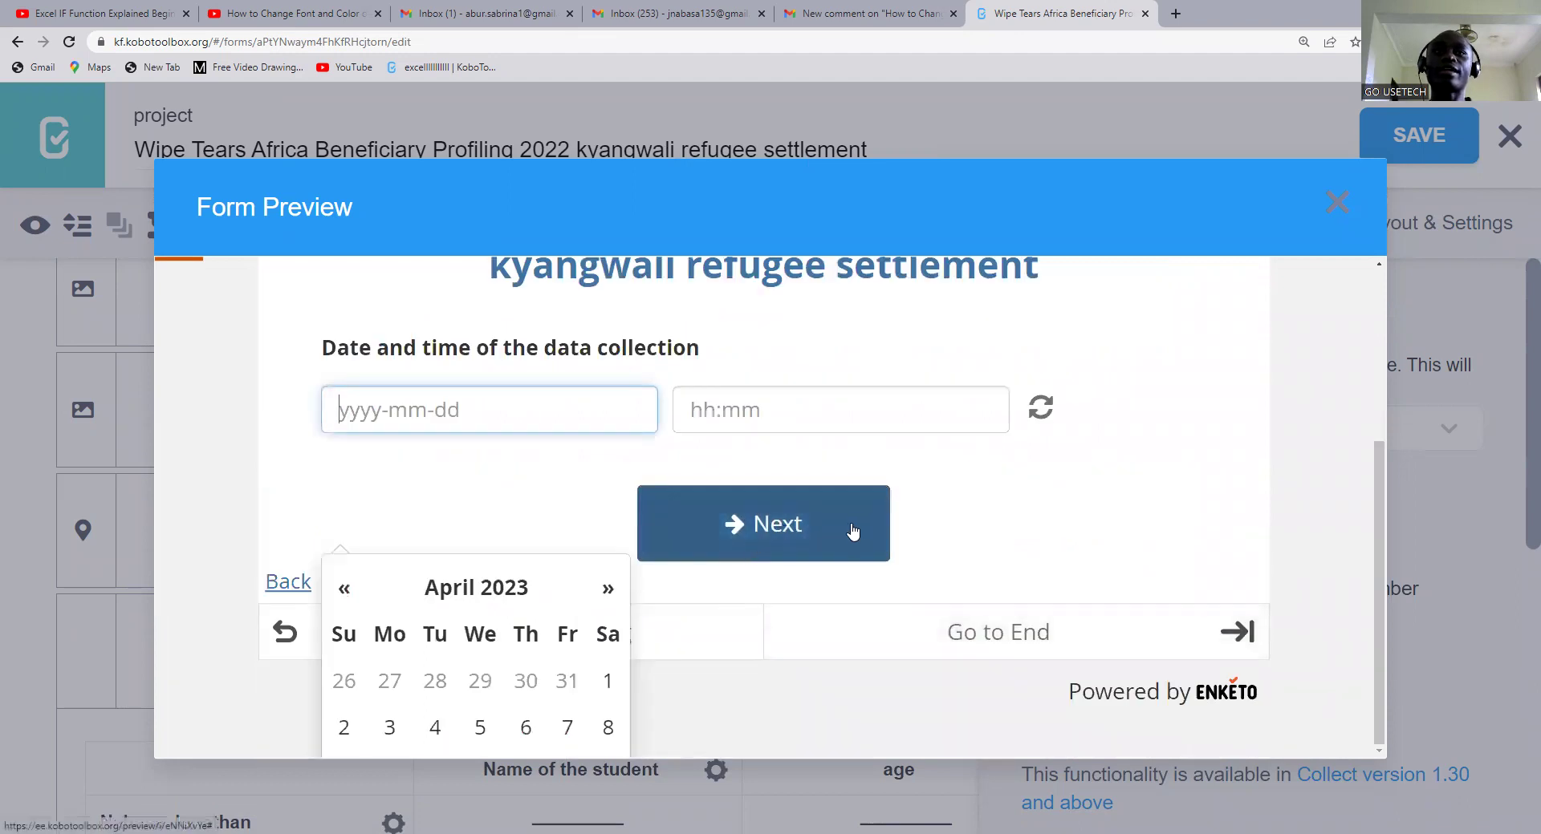
click(761, 523)
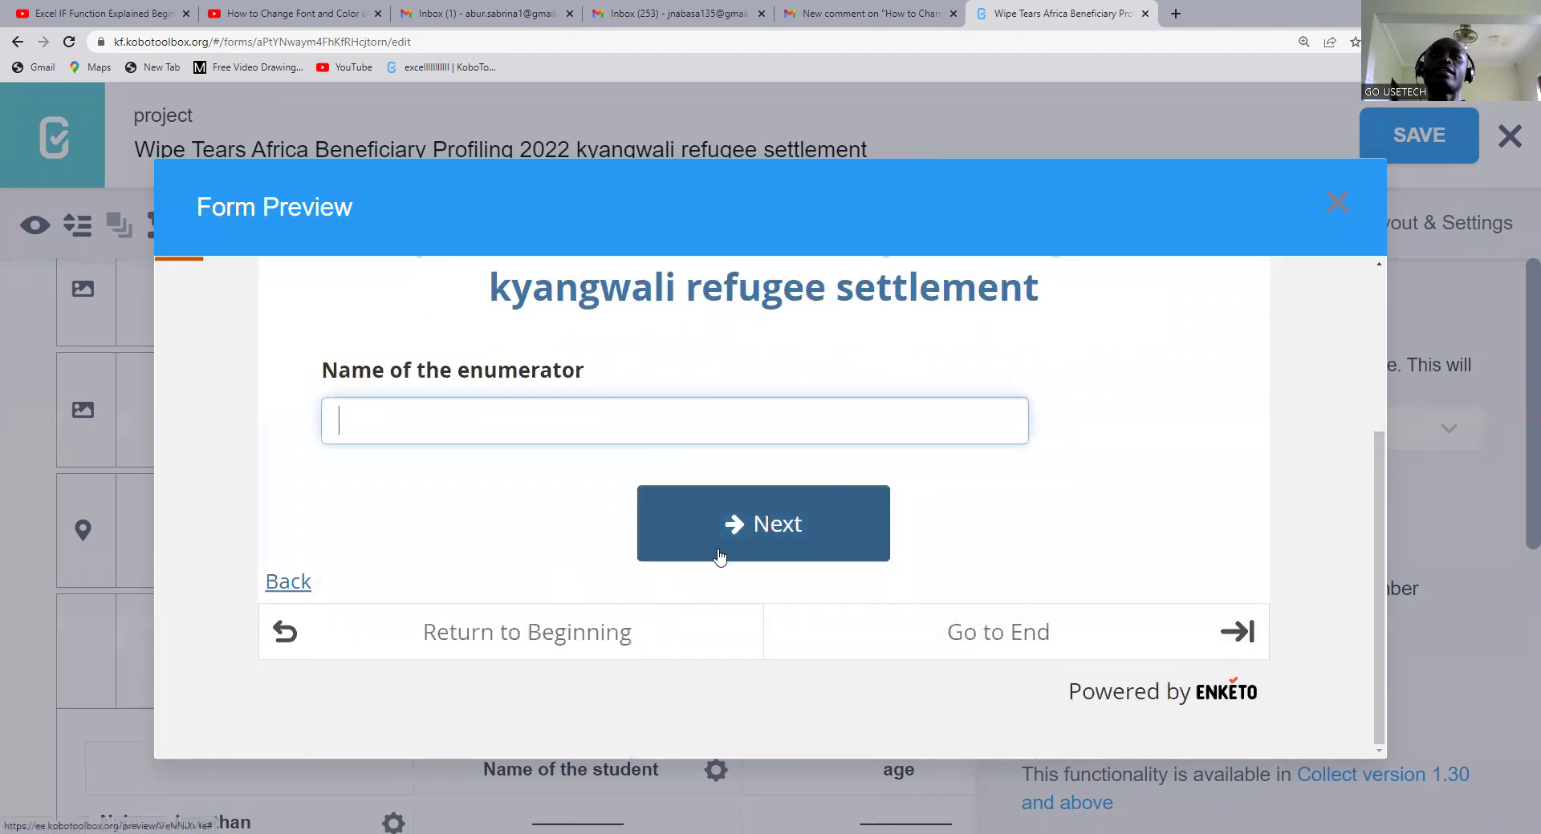
click(750, 536)
click(801, 538)
click(787, 531)
click(771, 526)
double_click(764, 523)
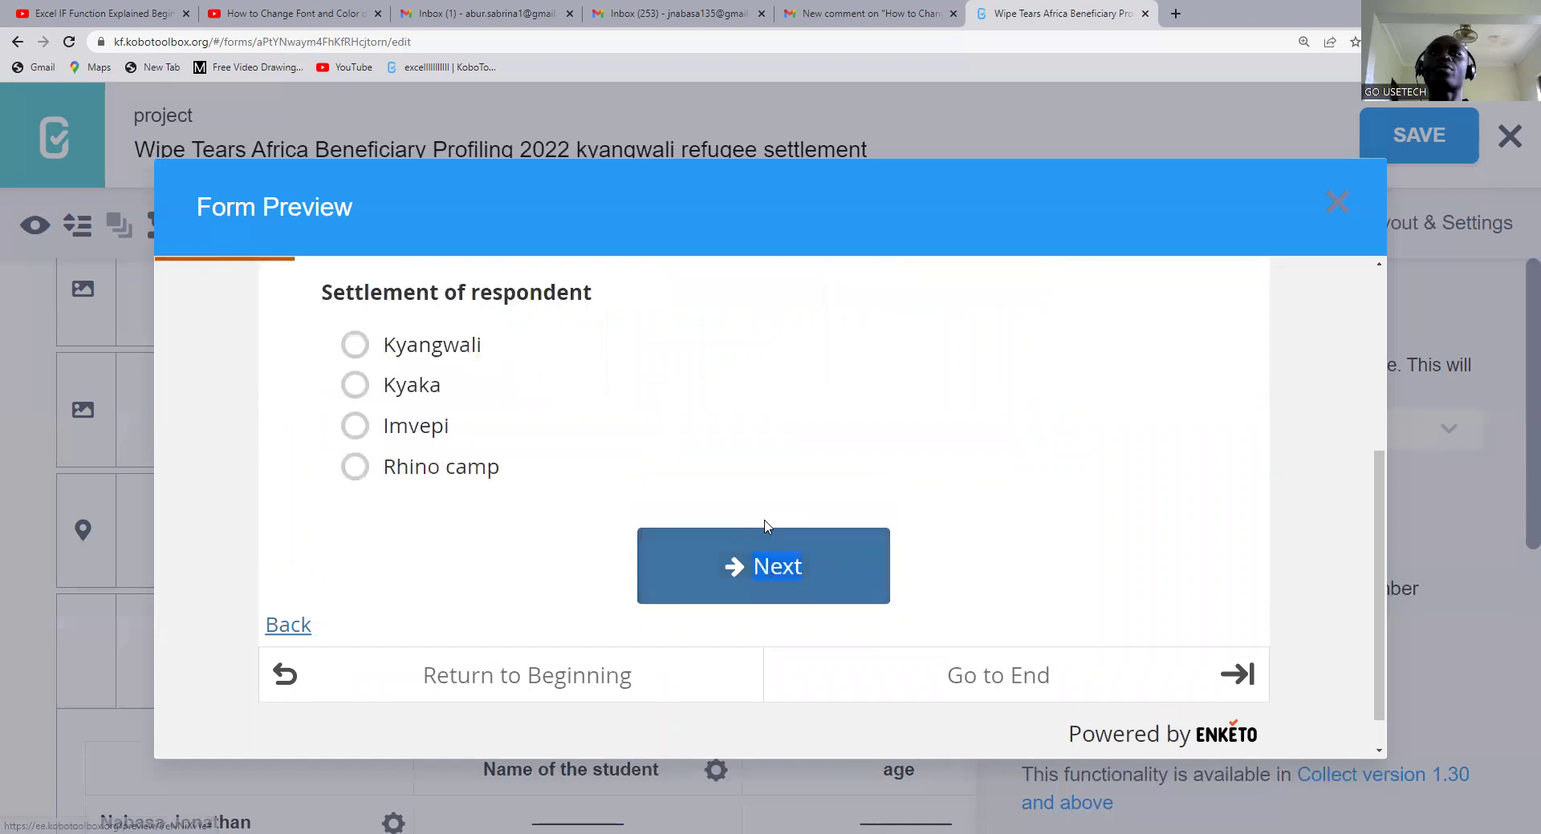
scroll(825, 446, up, 3)
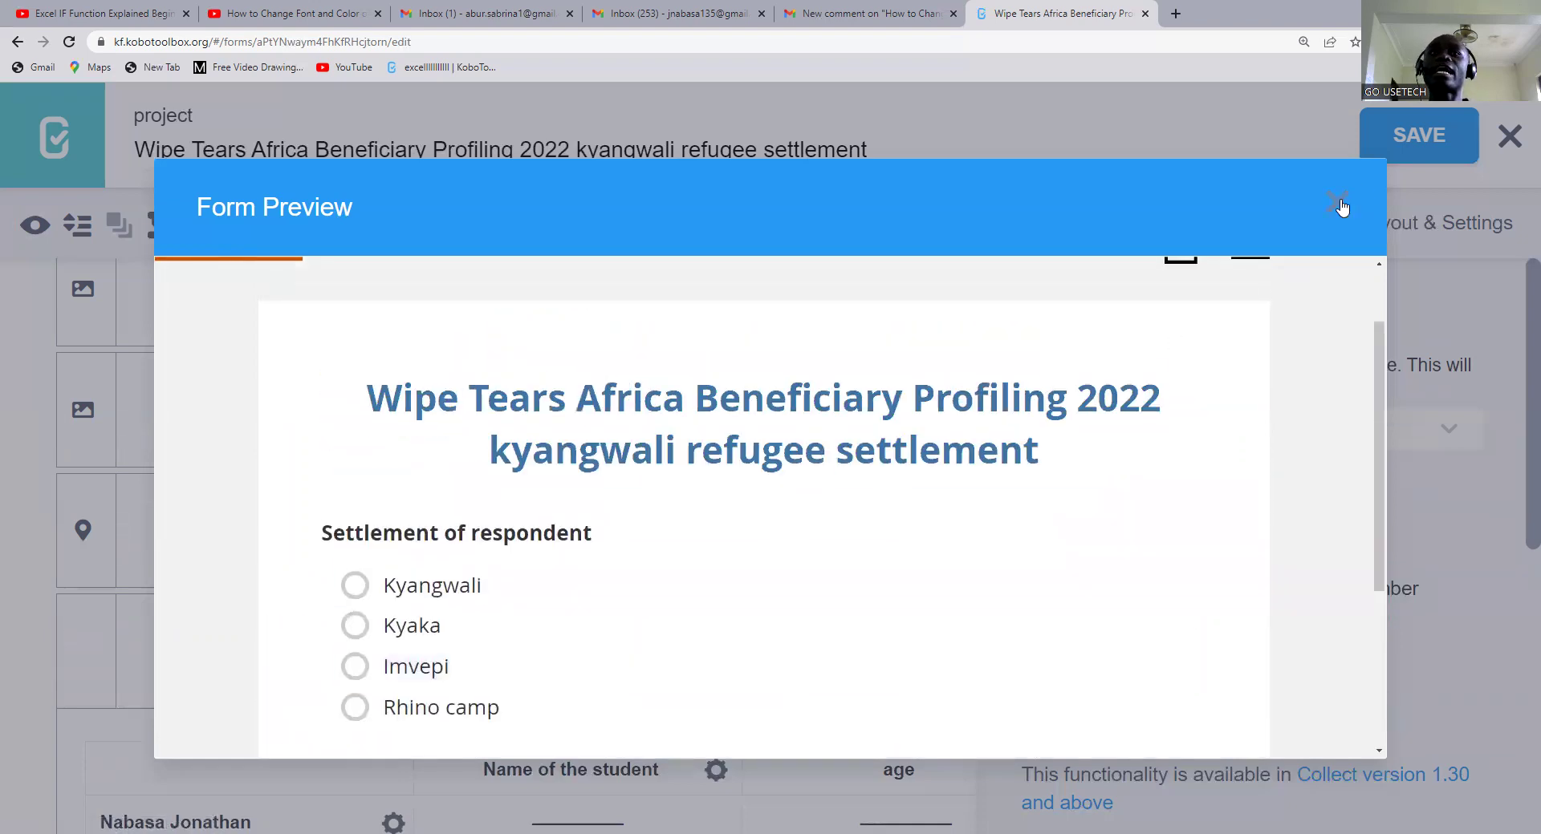
click(1339, 205)
Pick 'Grid theme + Multiple pages' as the form style, save, and open the preview.
click(1202, 437)
key(Down)
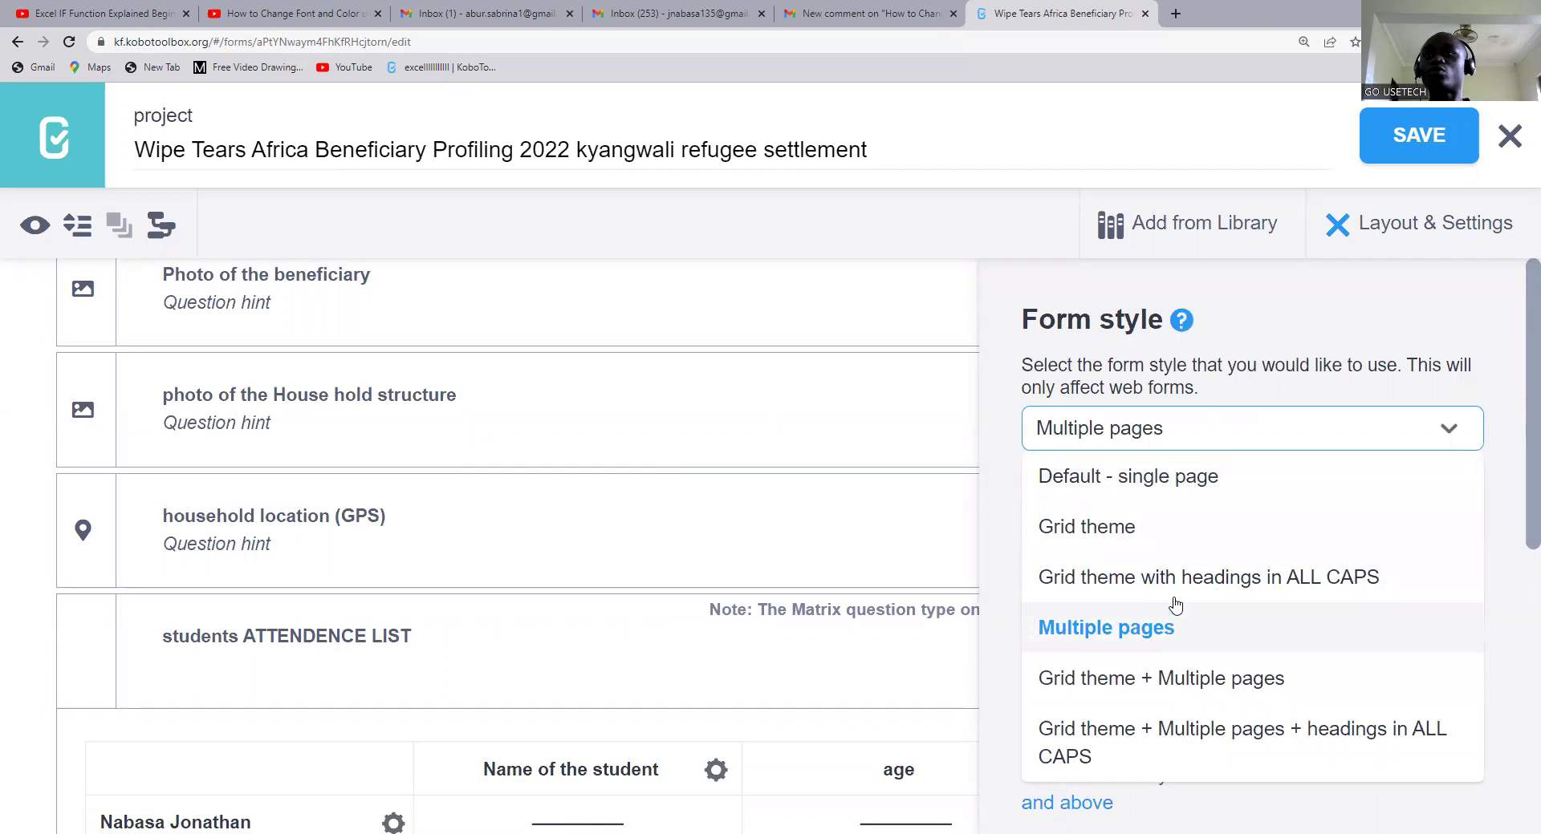
click(1226, 689)
click(1402, 124)
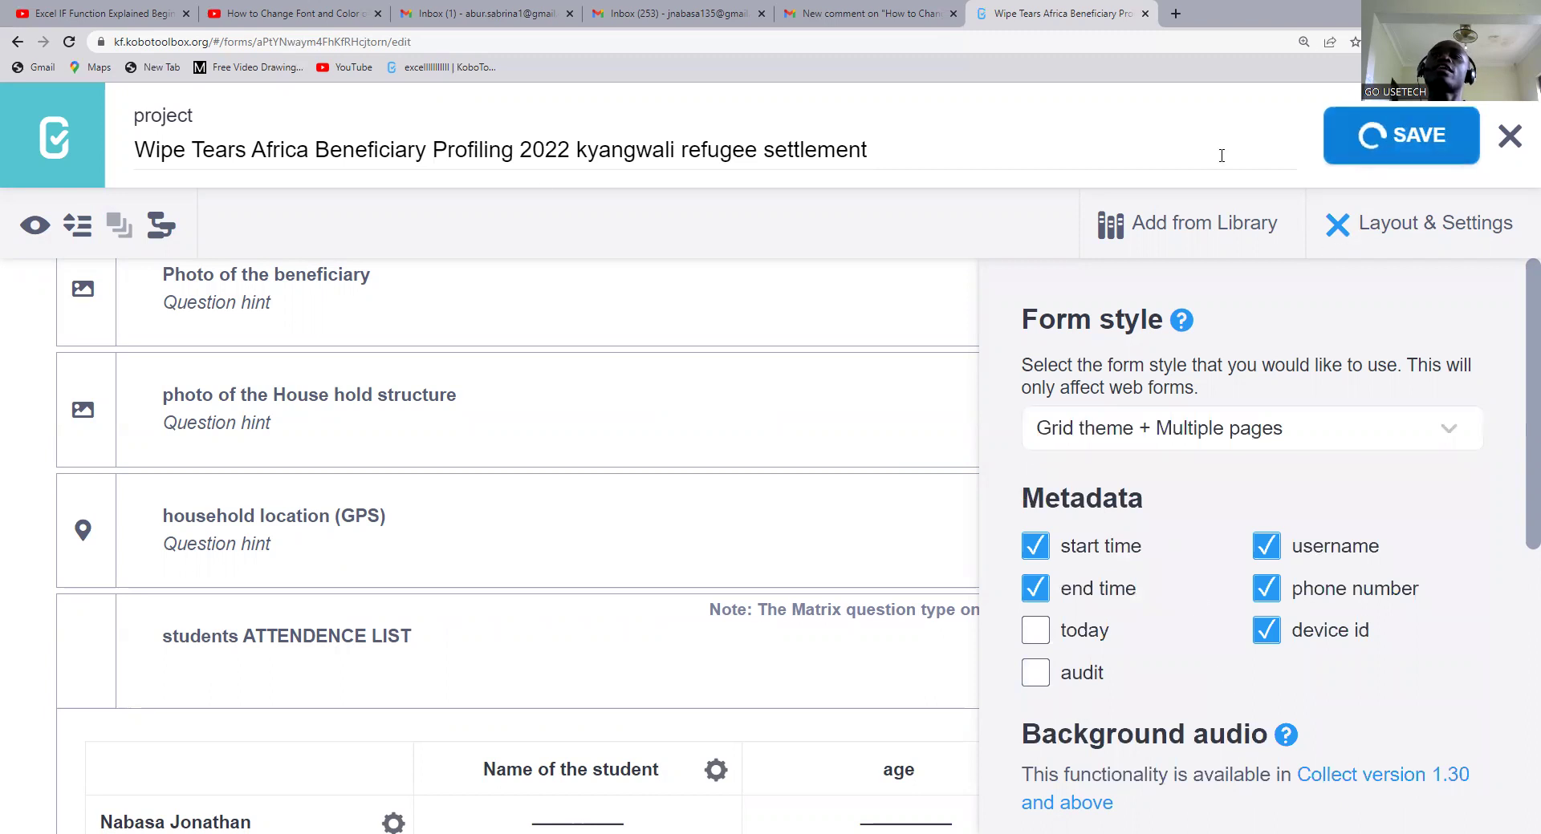
click(32, 231)
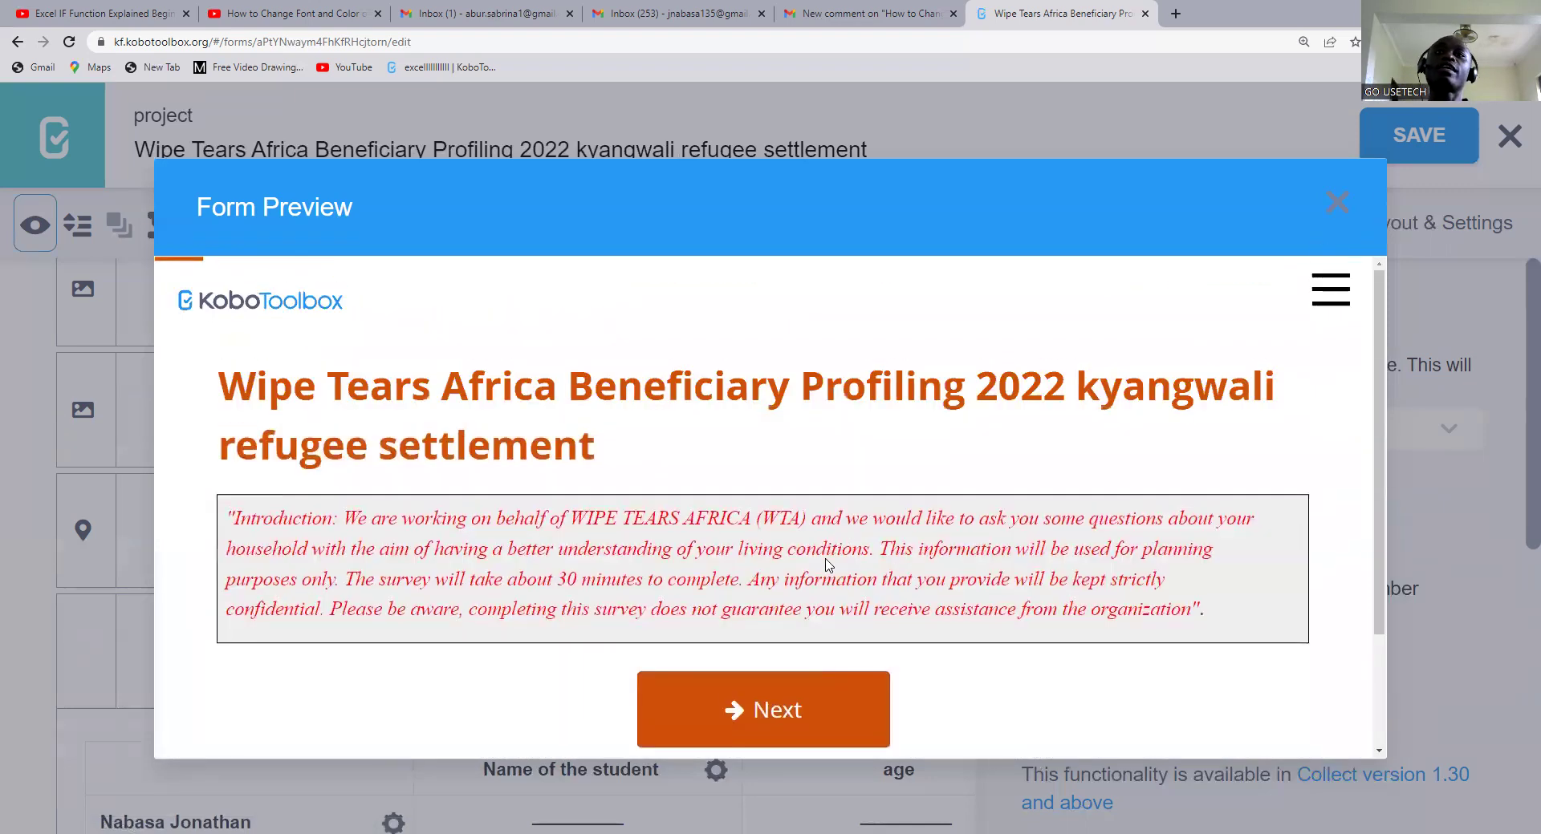
Advance through the date and respondent name questions, then jump to the end of the form.
click(774, 713)
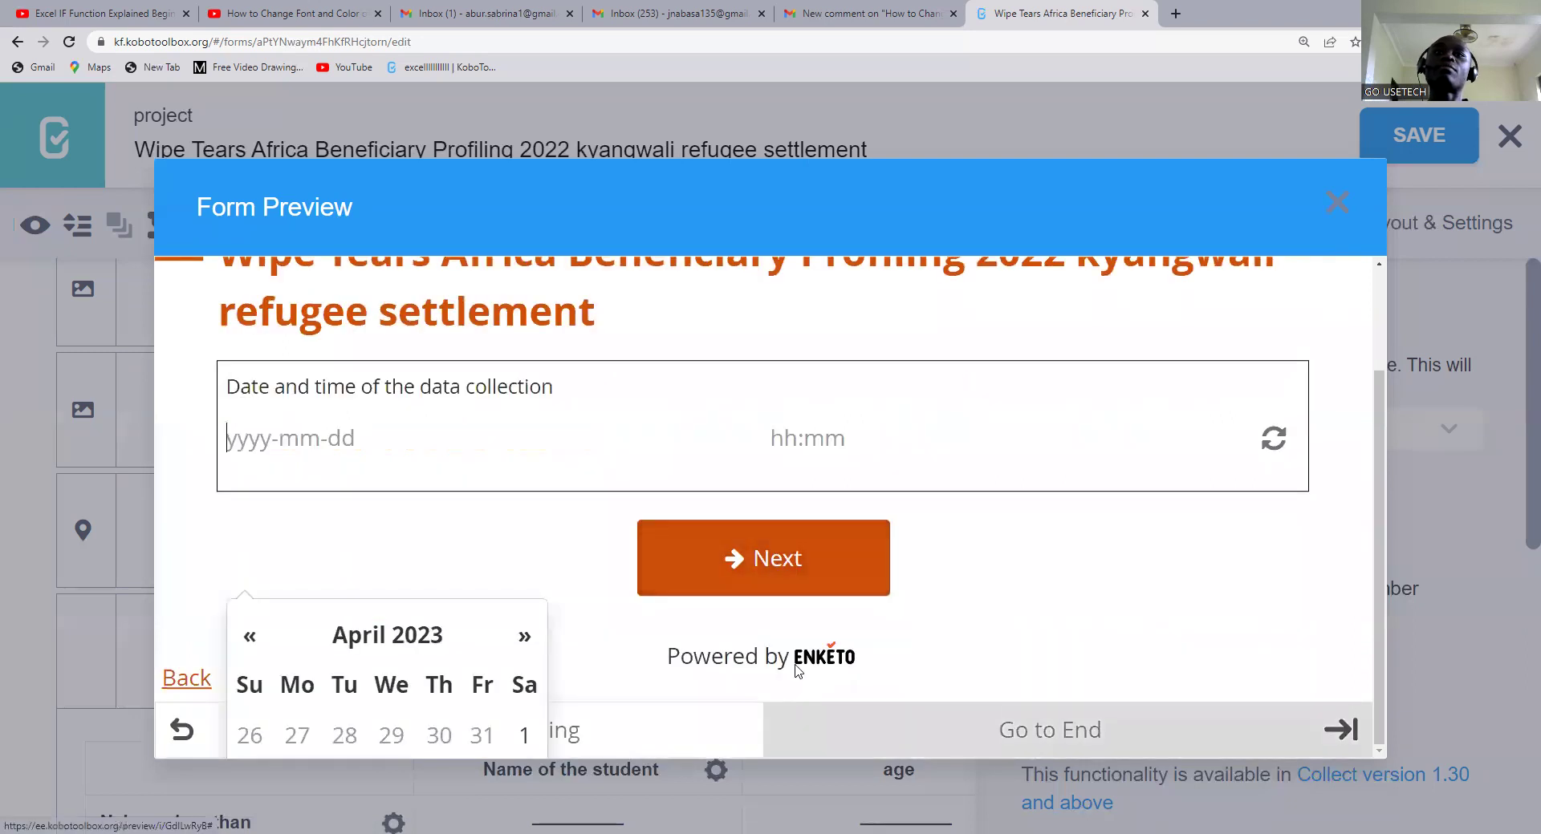
click(840, 558)
click(817, 569)
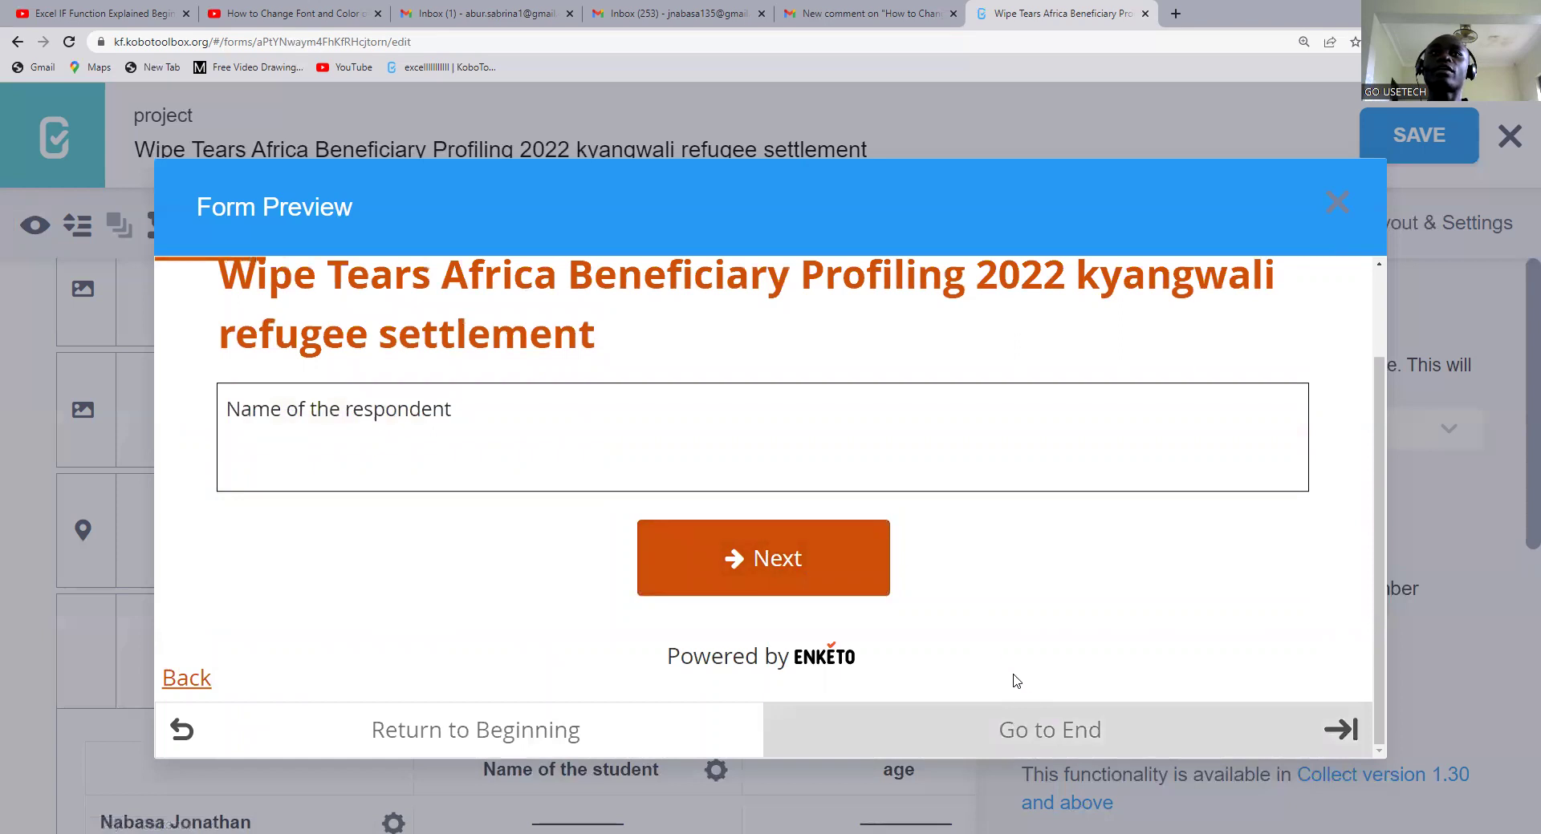
click(1018, 730)
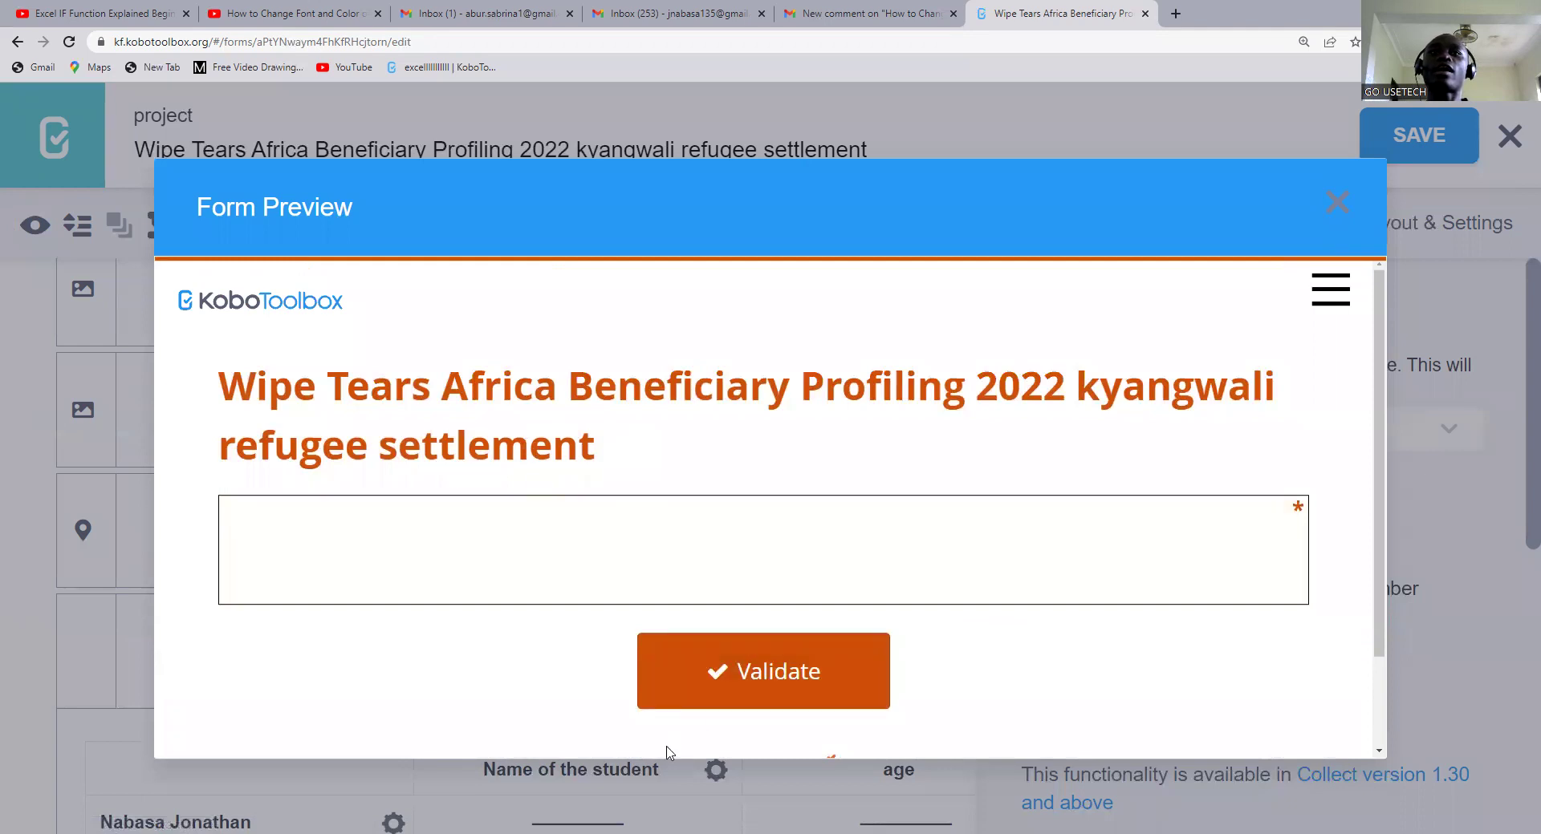
scroll(481, 663, down, 2)
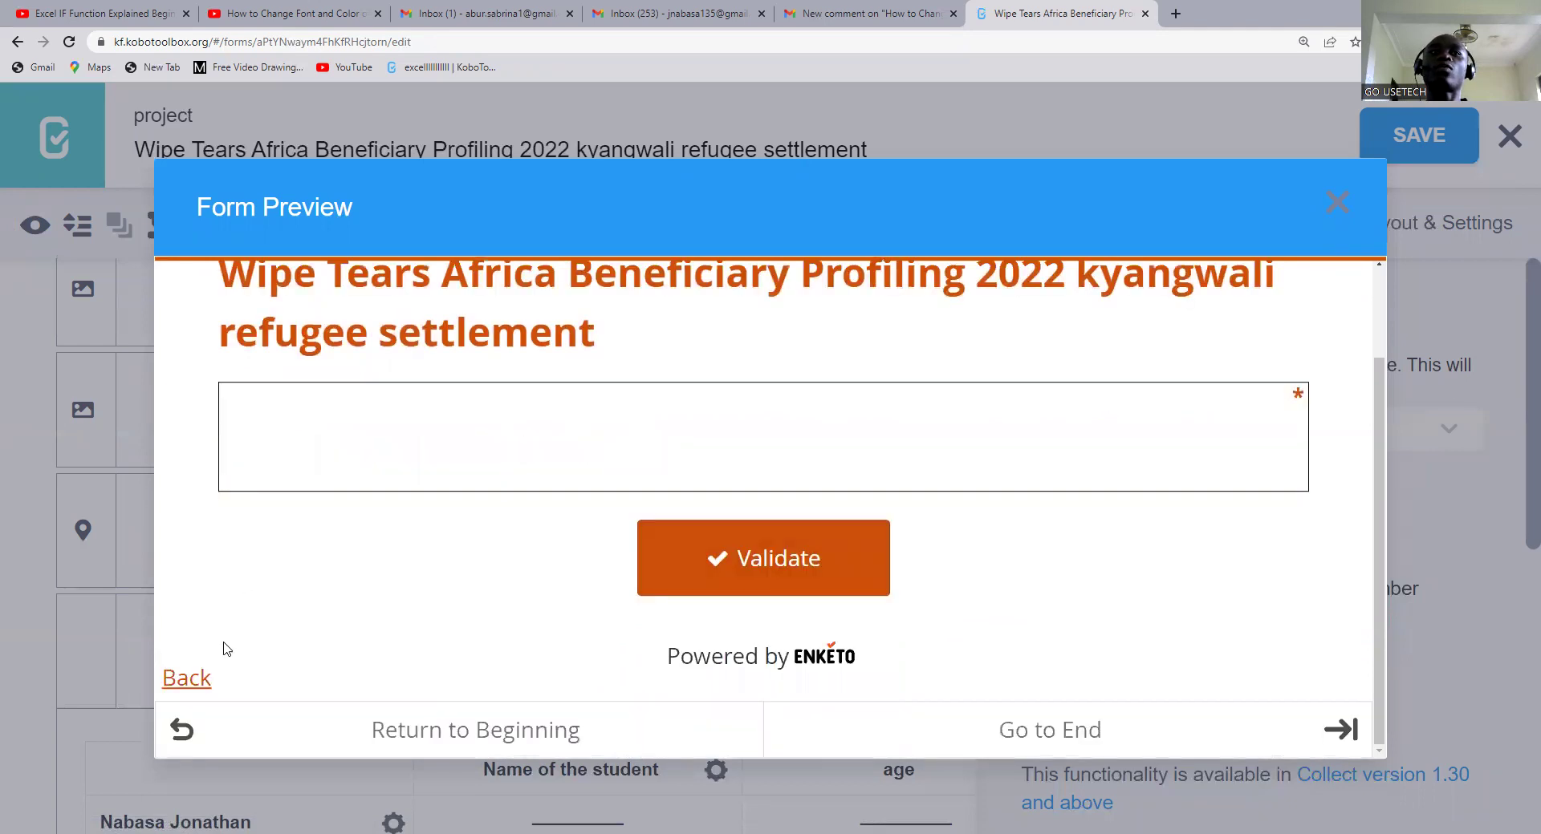
Go back five questions, then close the preview and show the form style list.
click(173, 687)
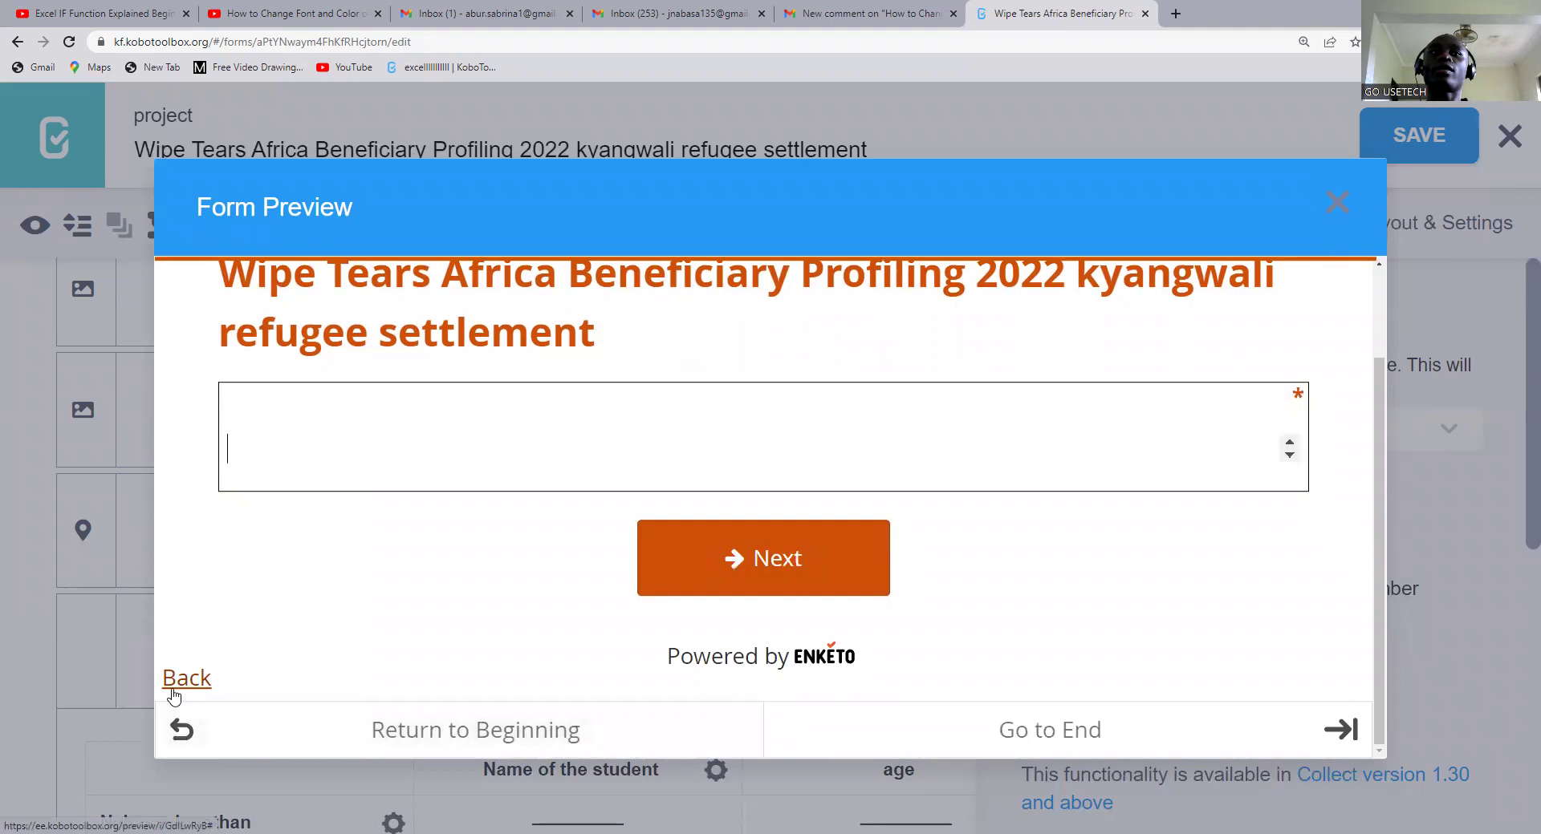
click(173, 690)
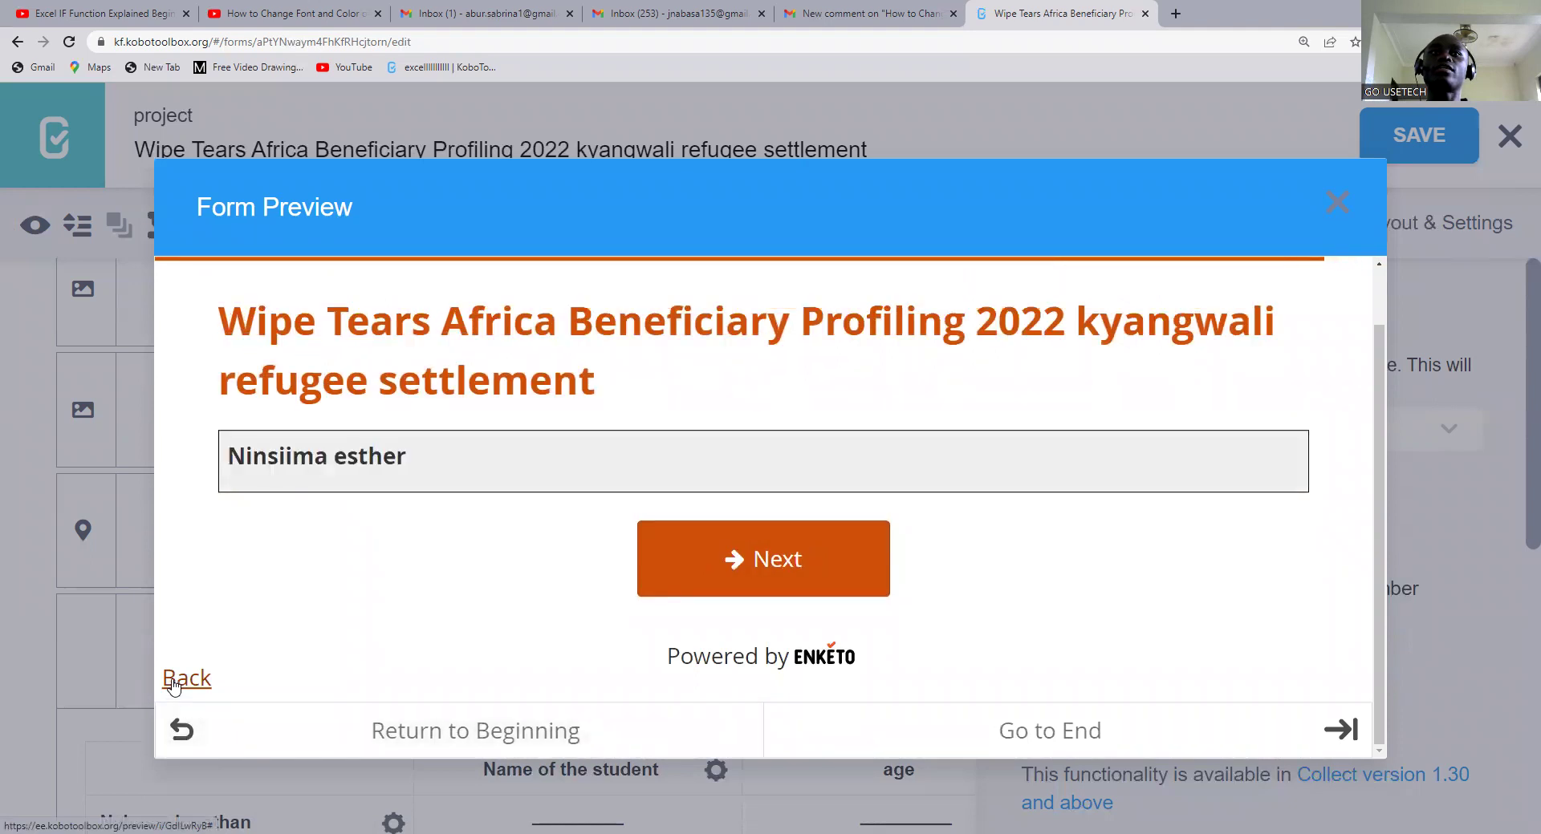
click(173, 686)
click(173, 687)
click(172, 684)
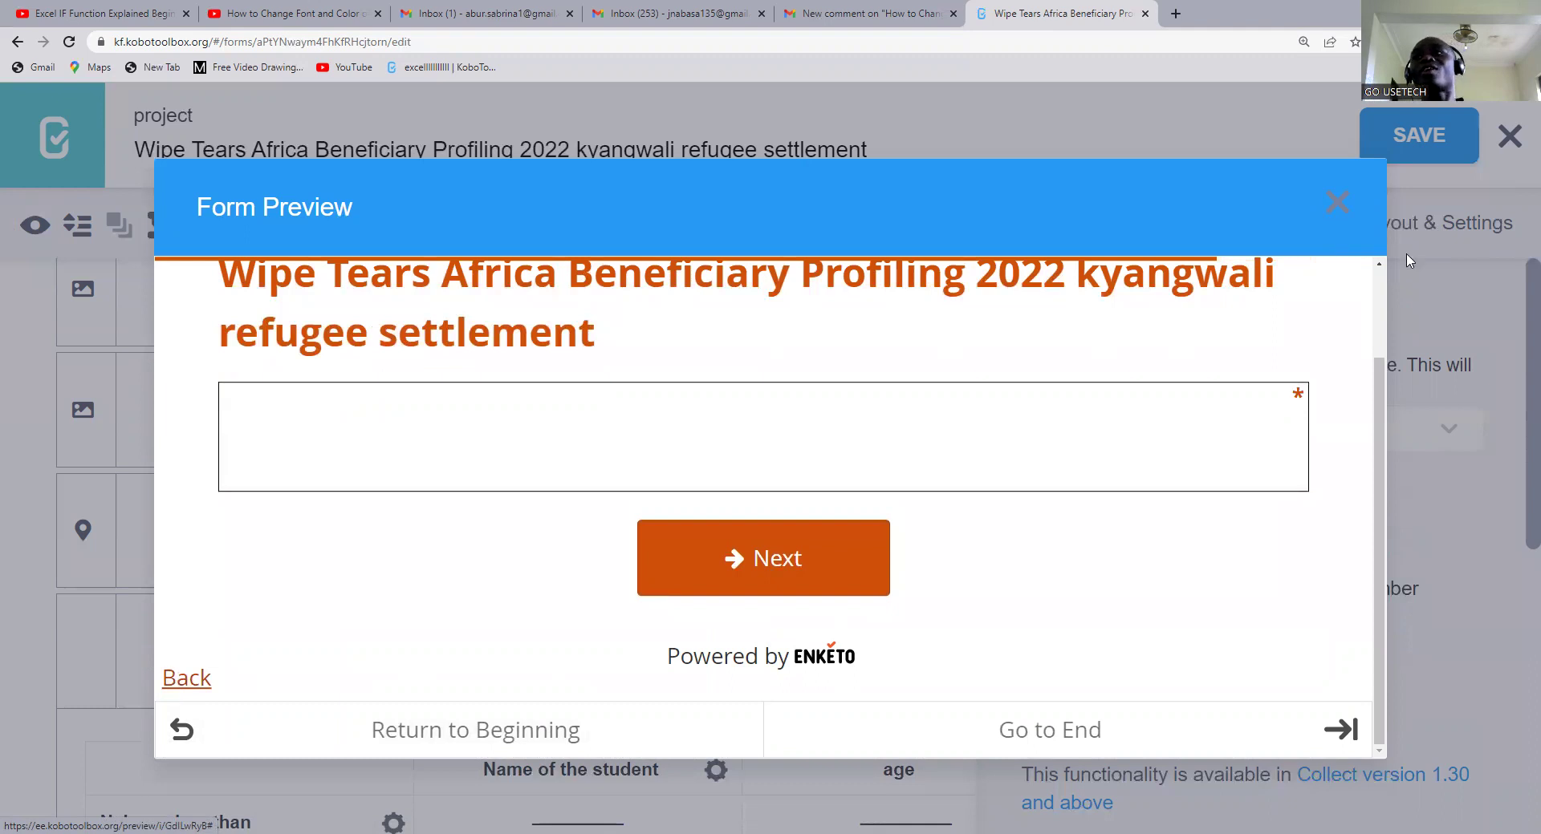
click(1337, 202)
click(1169, 440)
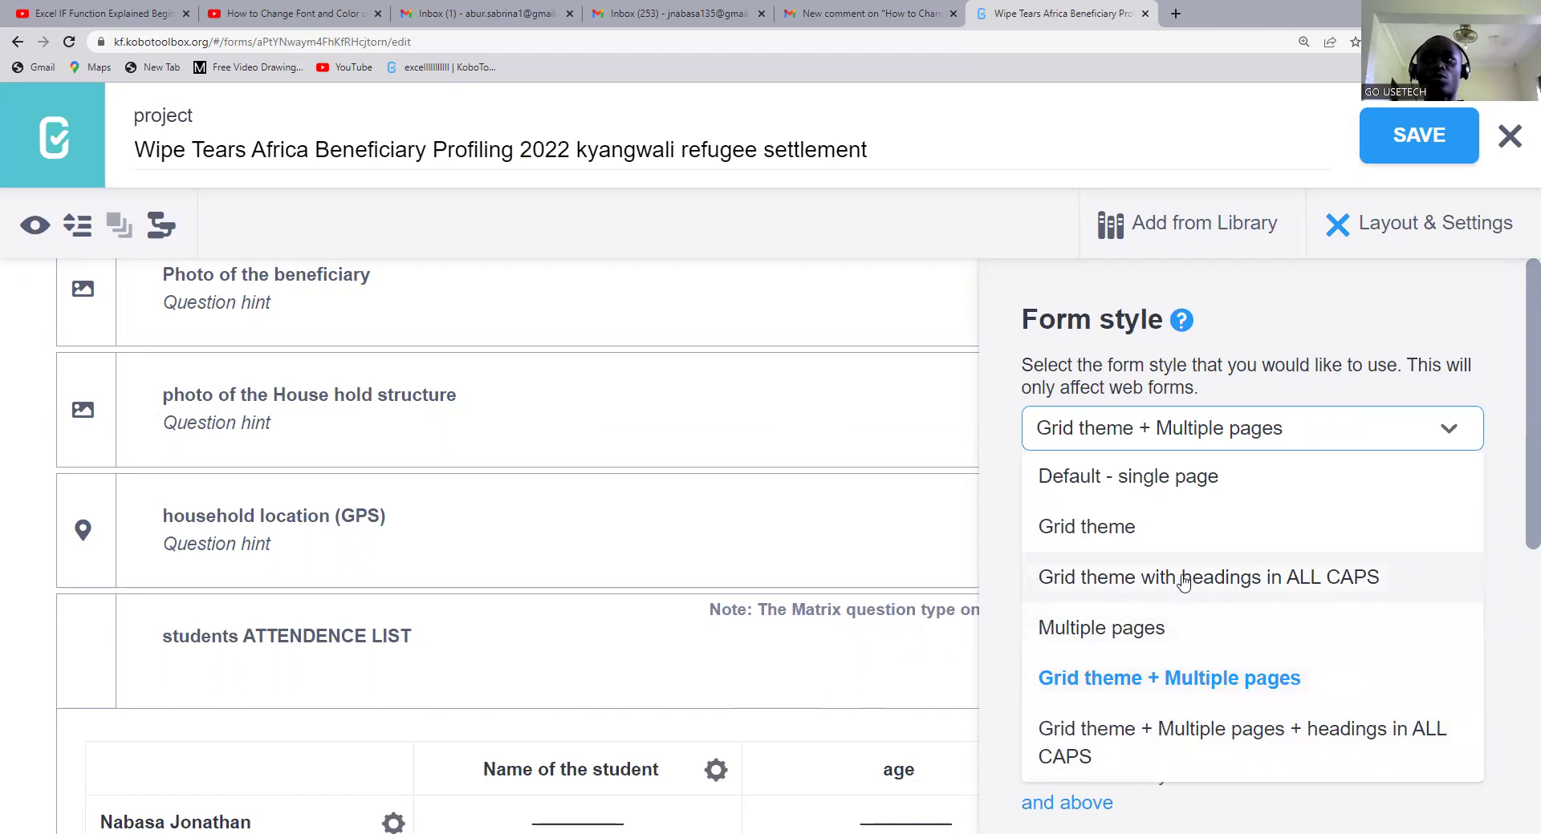
Apply the plain Grid theme, save it, and review the students attendance matrix in the preview.
click(1042, 536)
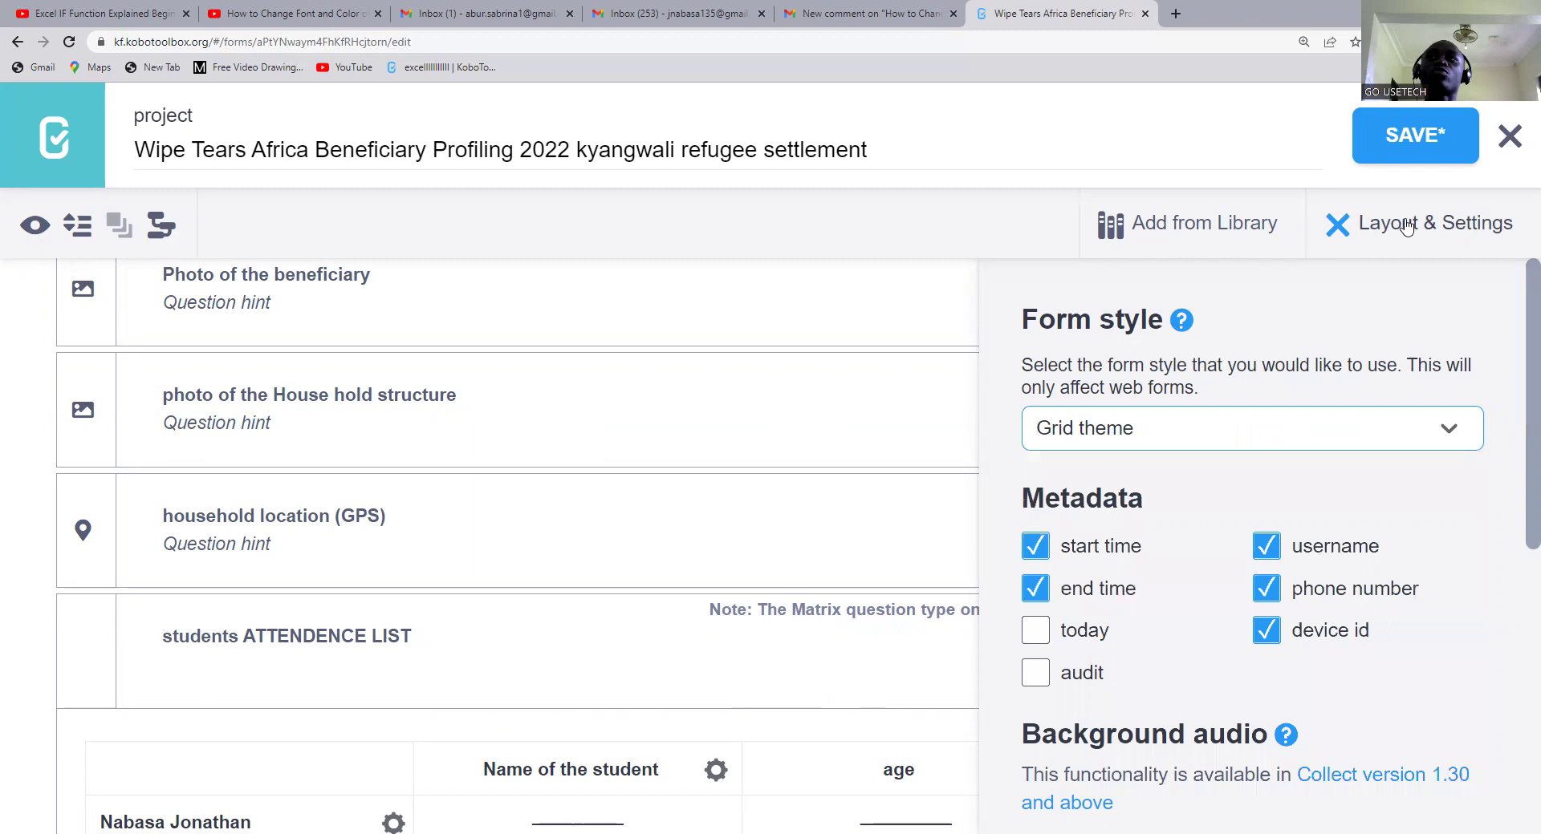
click(1412, 154)
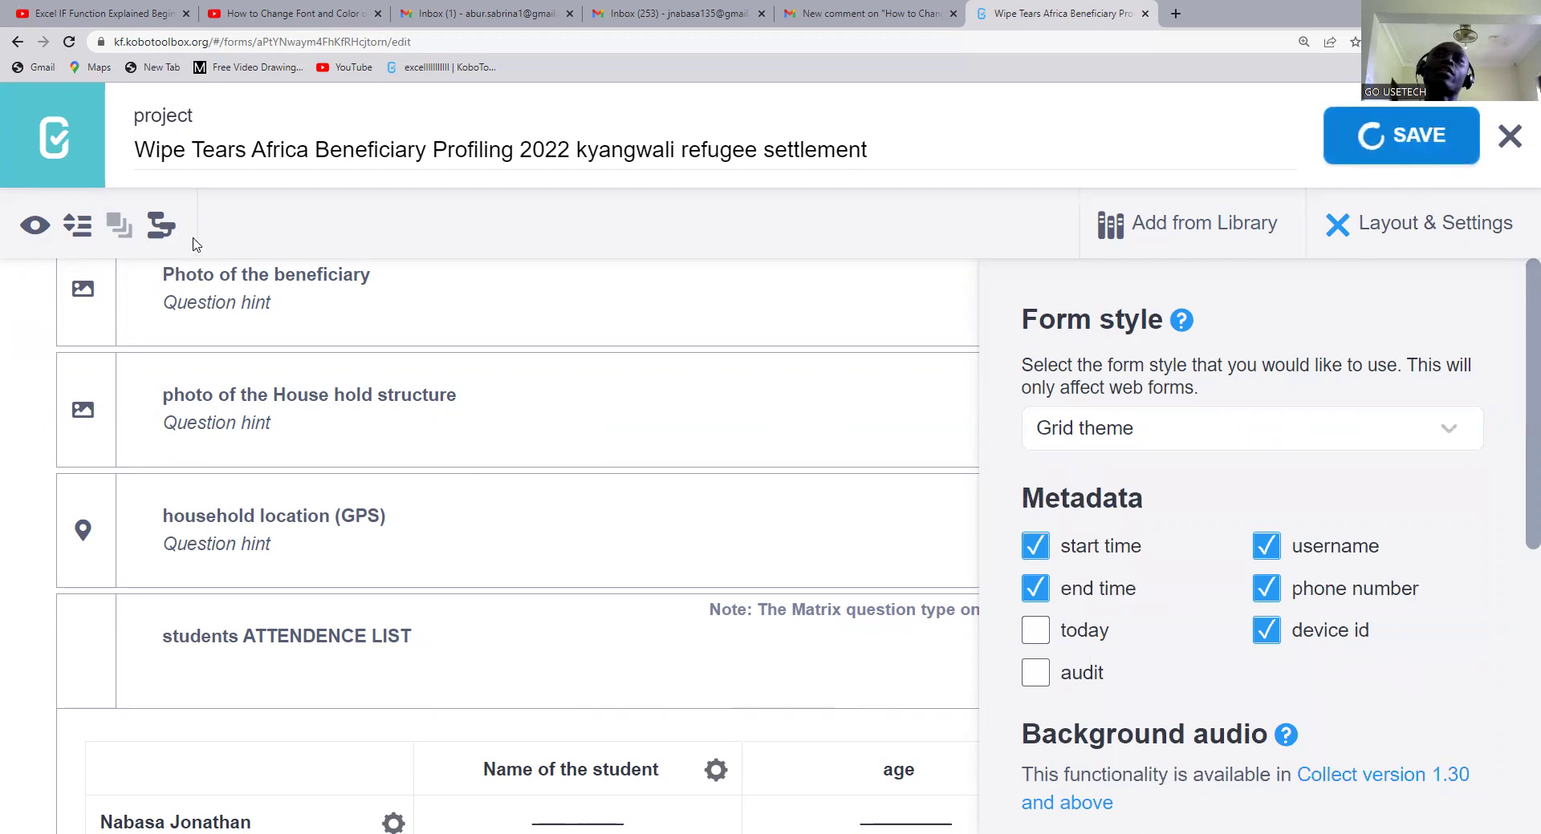
click(34, 229)
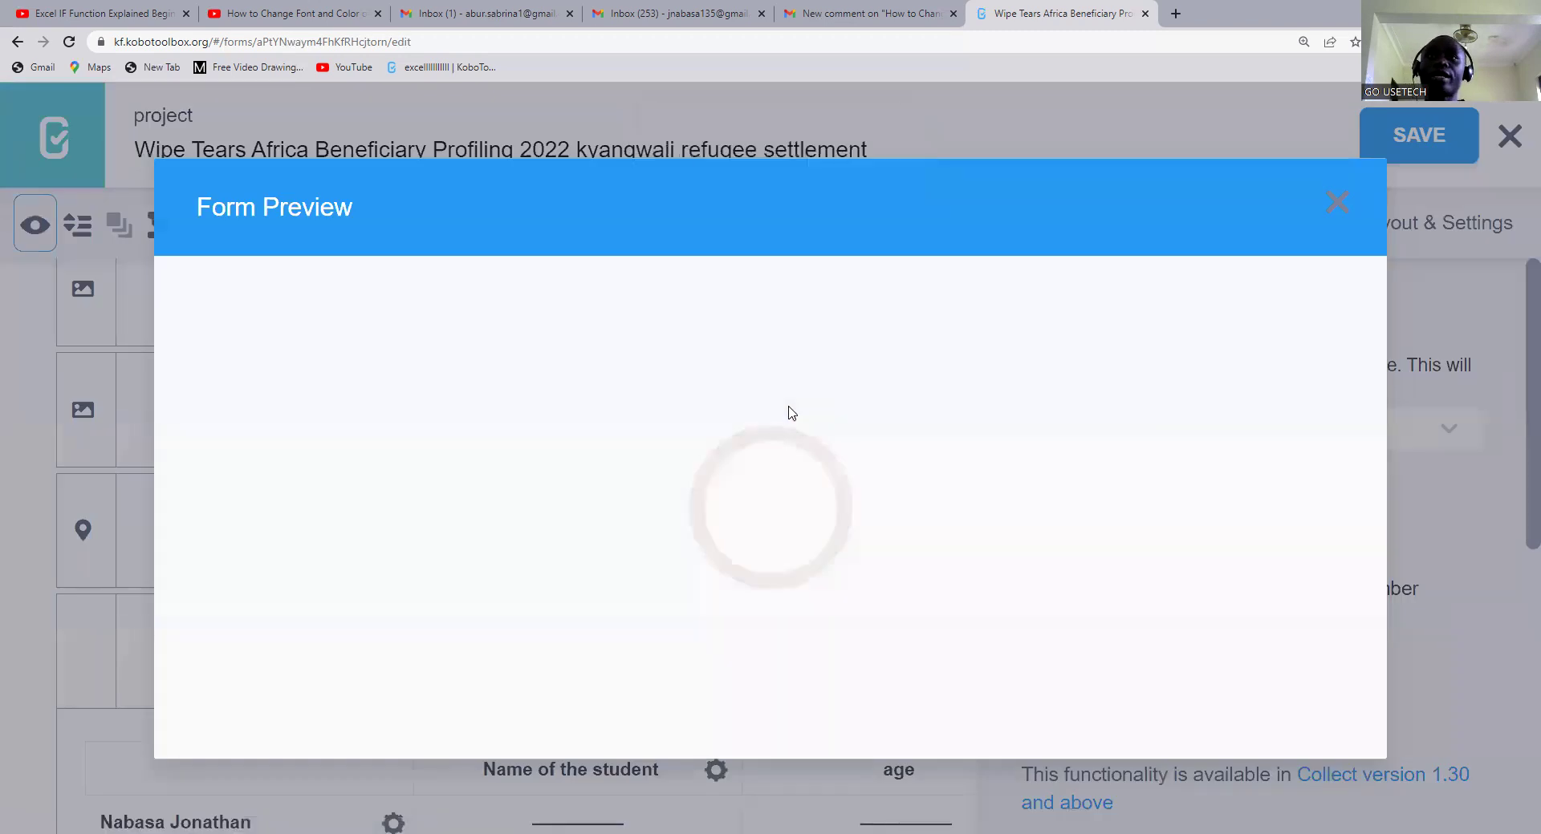
scroll(794, 418, down, 10)
scroll(796, 420, down, 15)
scroll(789, 421, down, 15)
scroll(789, 424, up, 4)
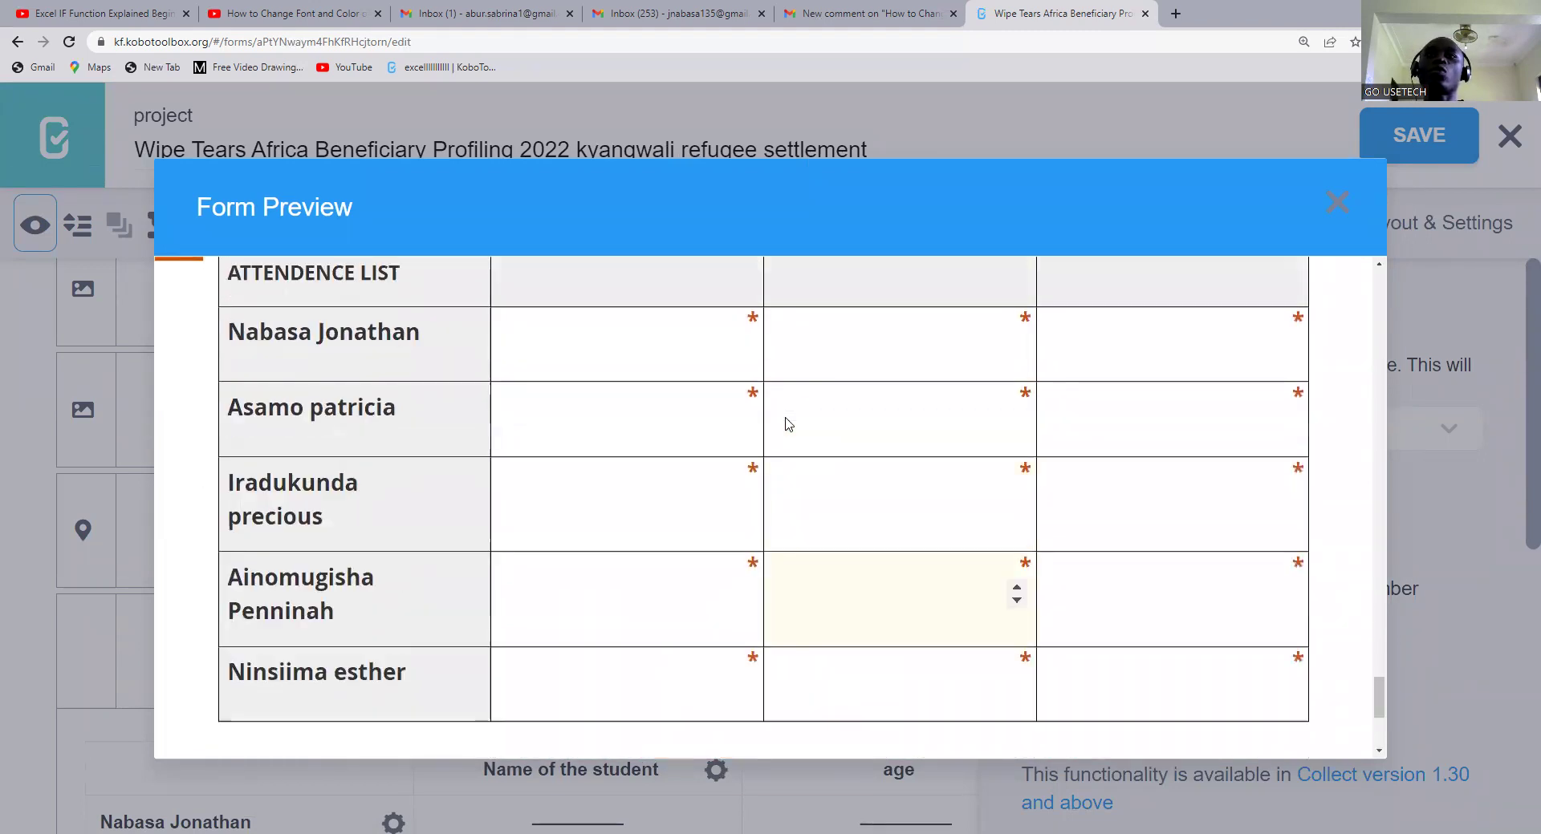
scroll(784, 418, up, 3)
click(1336, 202)
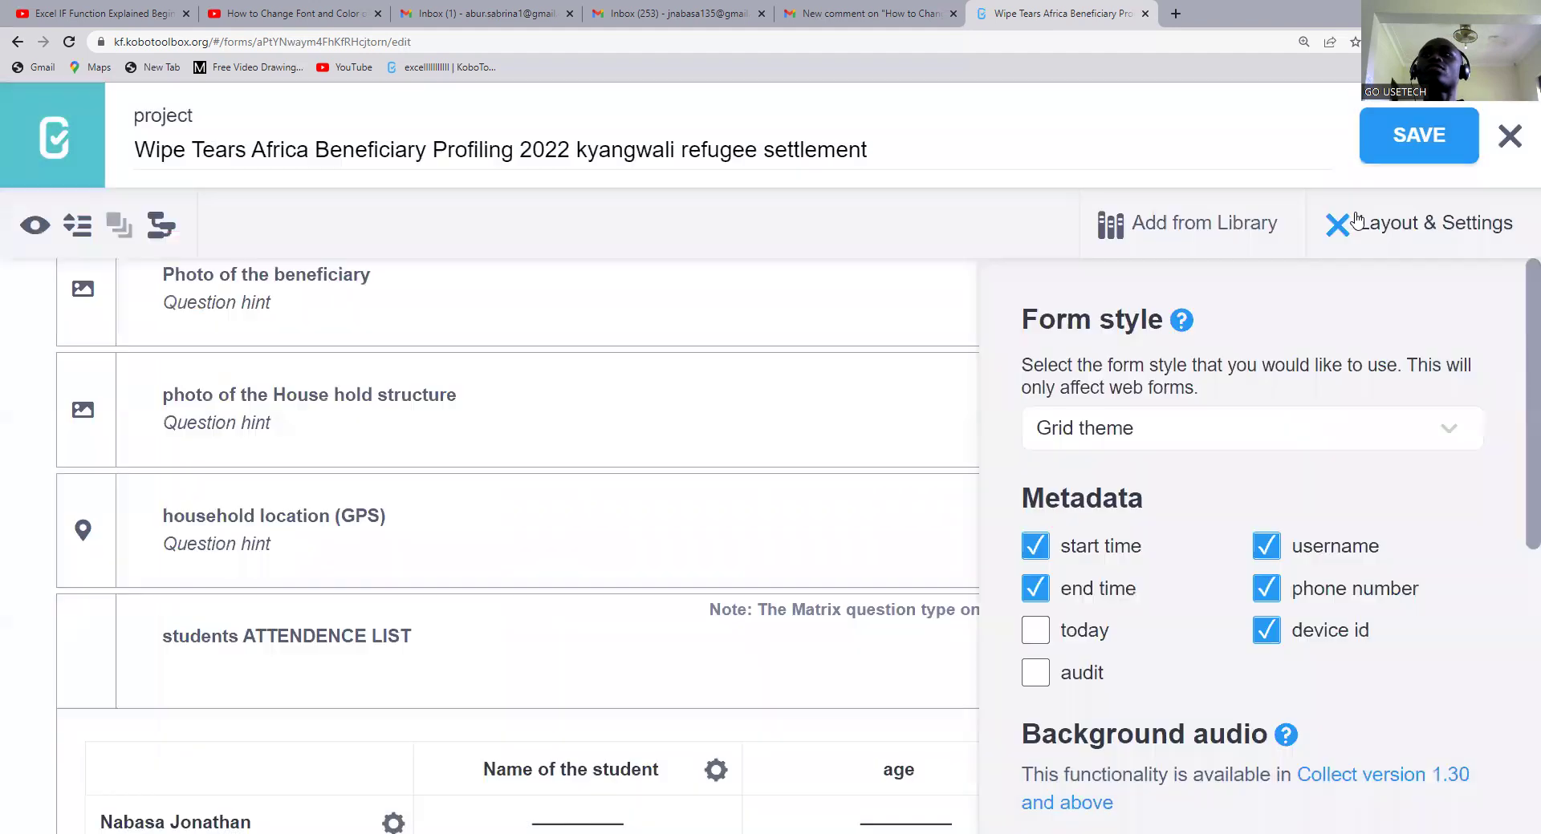
Save the form and open the 'learn how to pull data in kobo' project.
click(1452, 148)
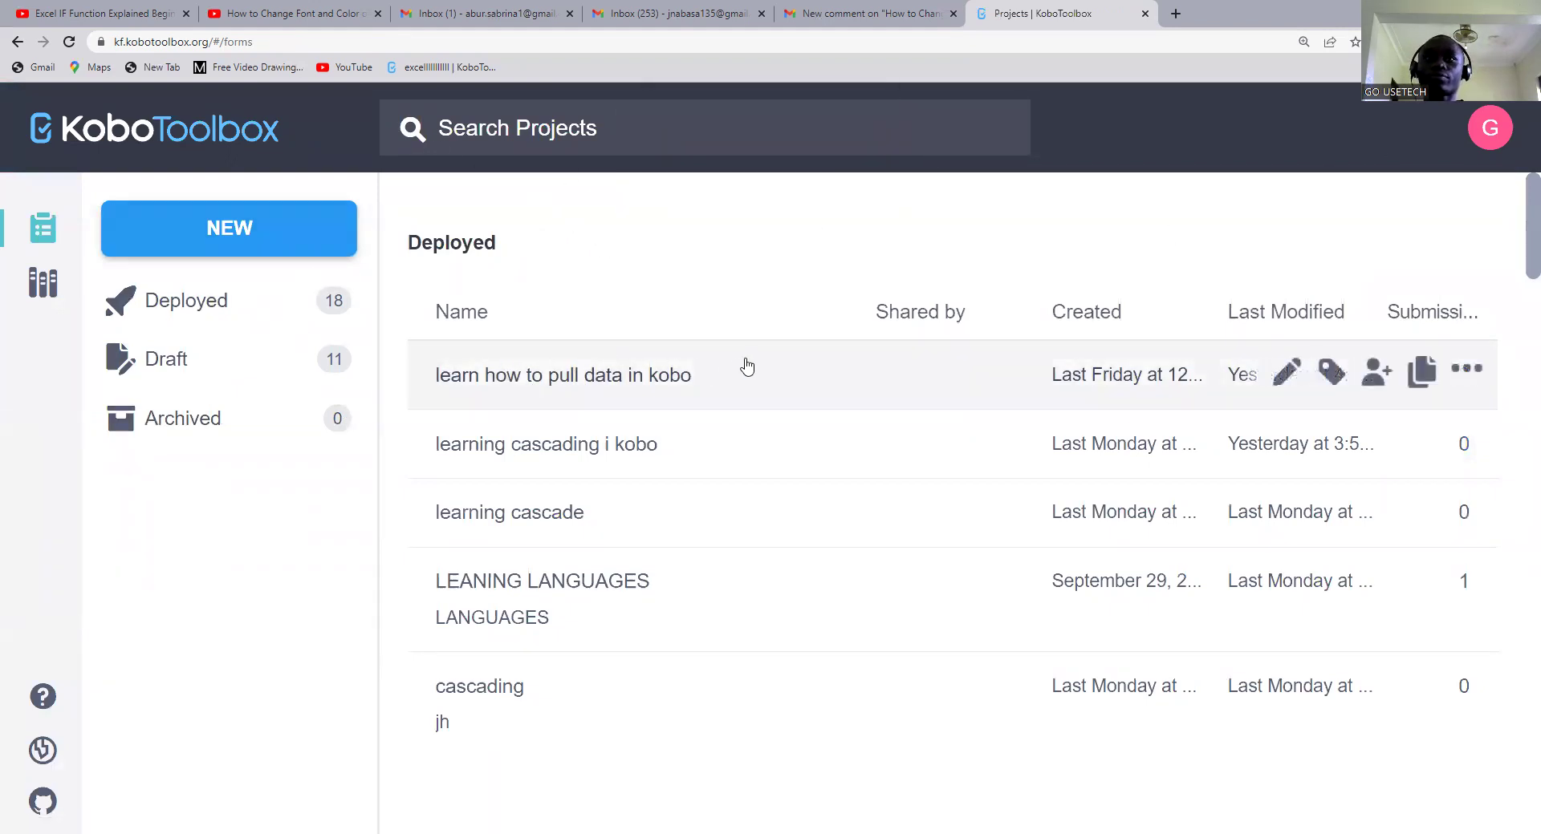
mouse_move(627, 354)
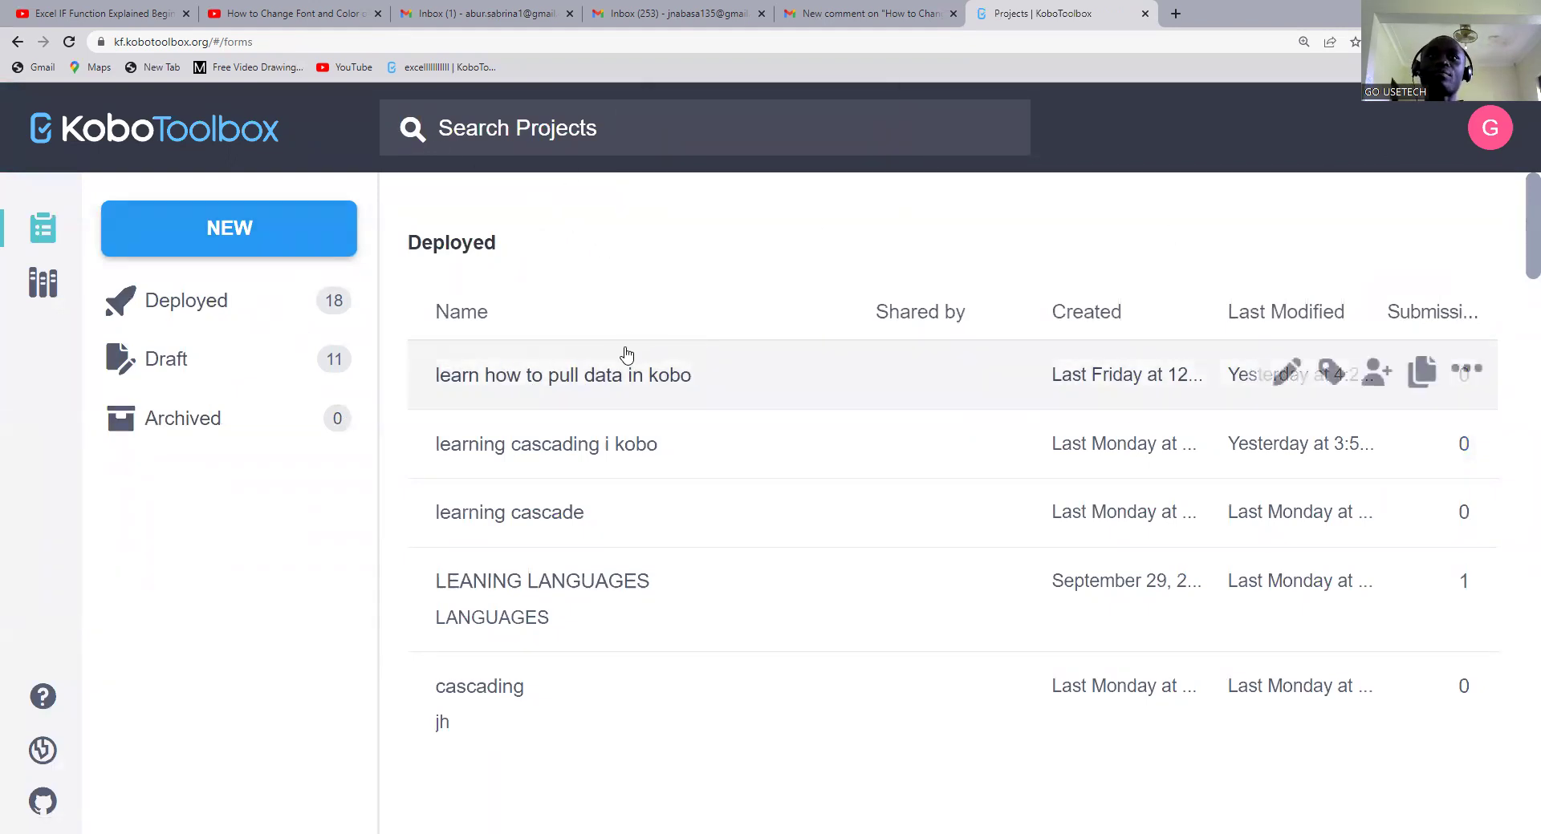
click(585, 398)
click(582, 393)
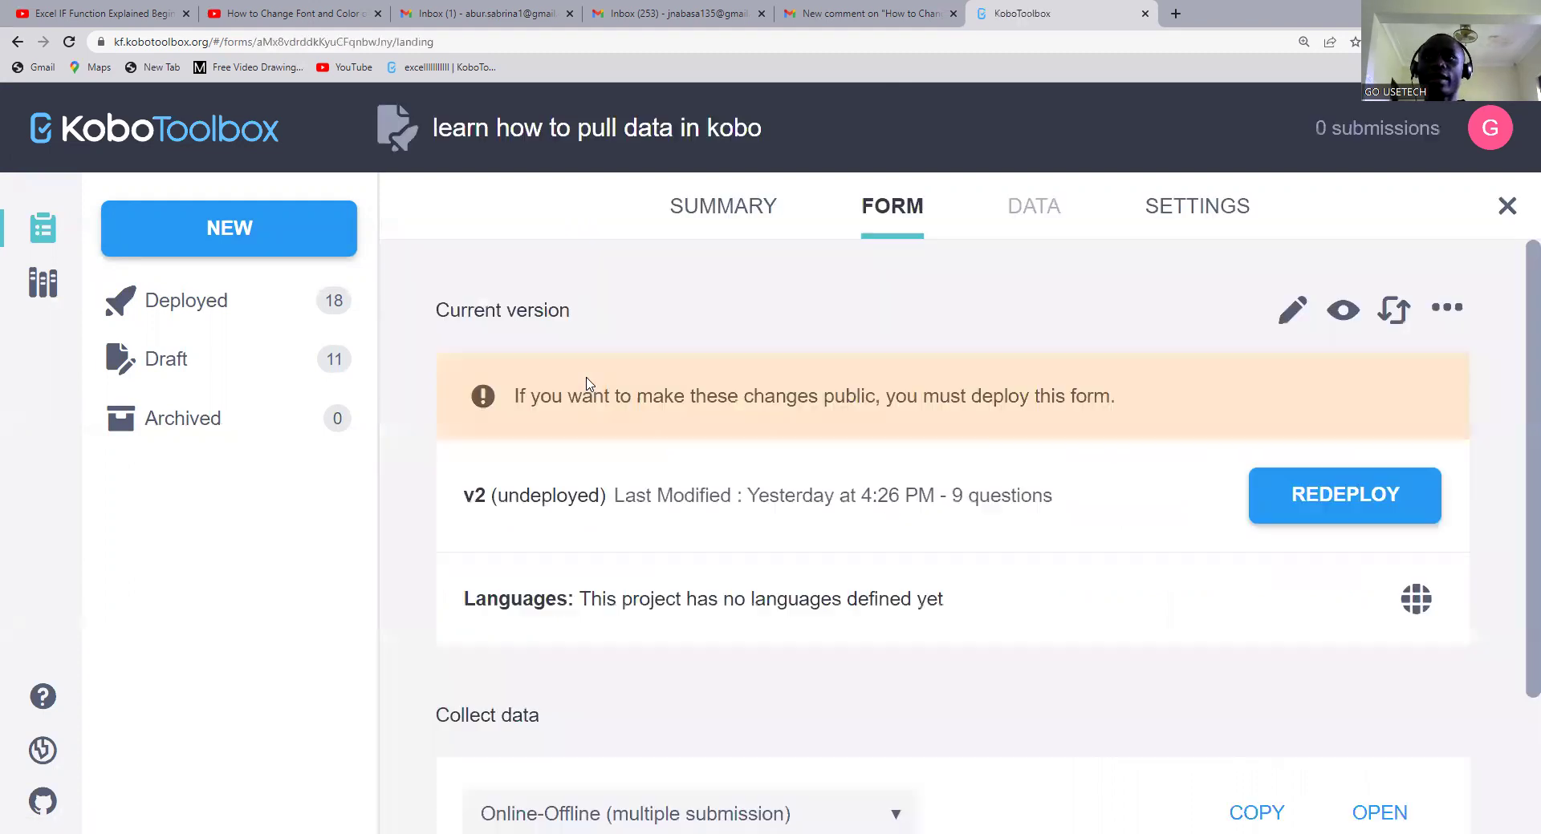
Redeploy that project's form, preview it, and expand the Deployed projects list.
click(1304, 498)
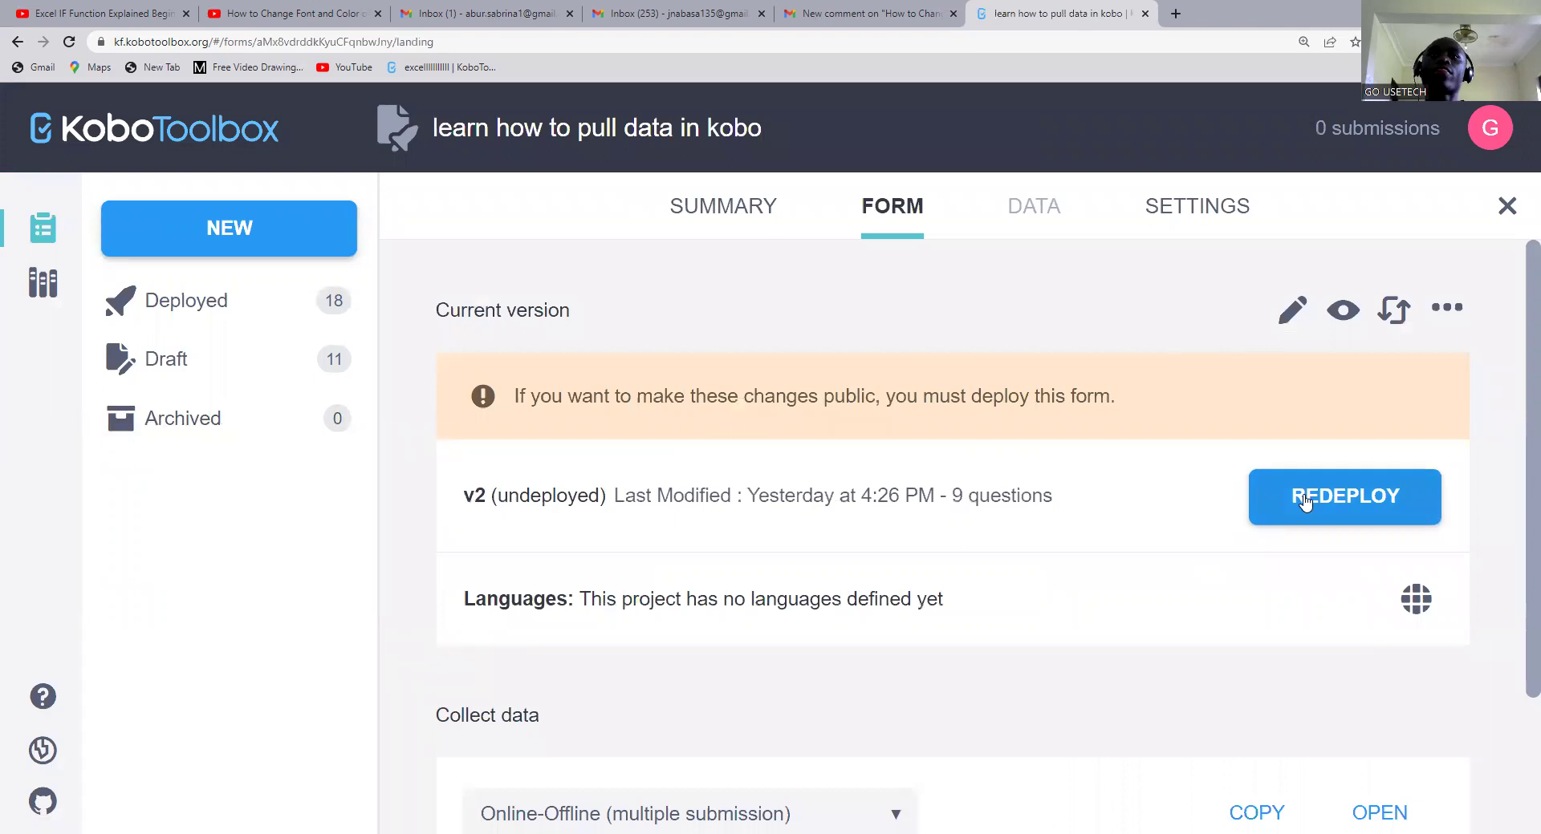
click(886, 397)
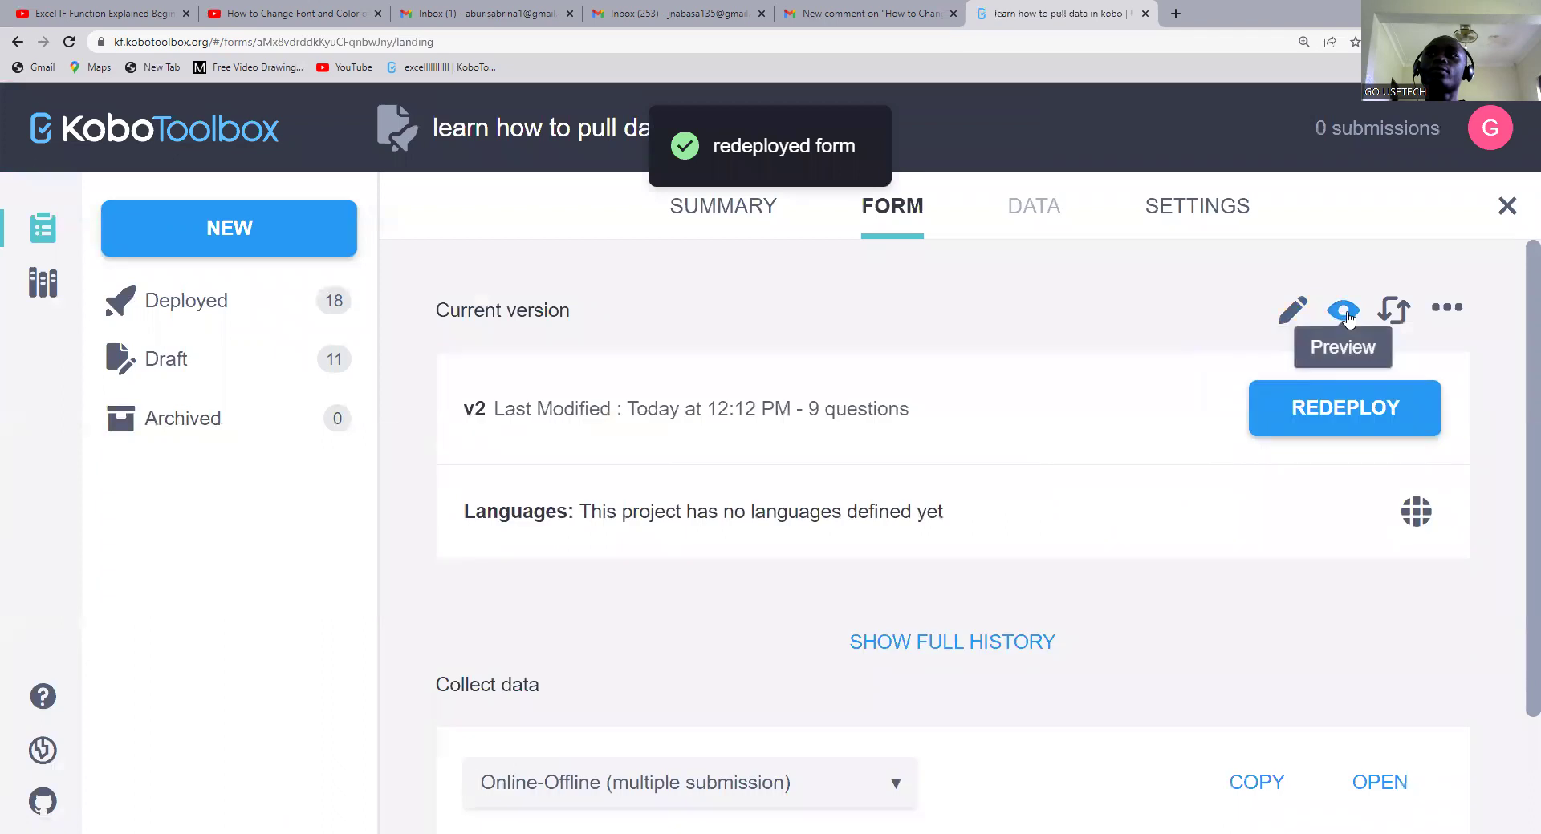
click(1343, 310)
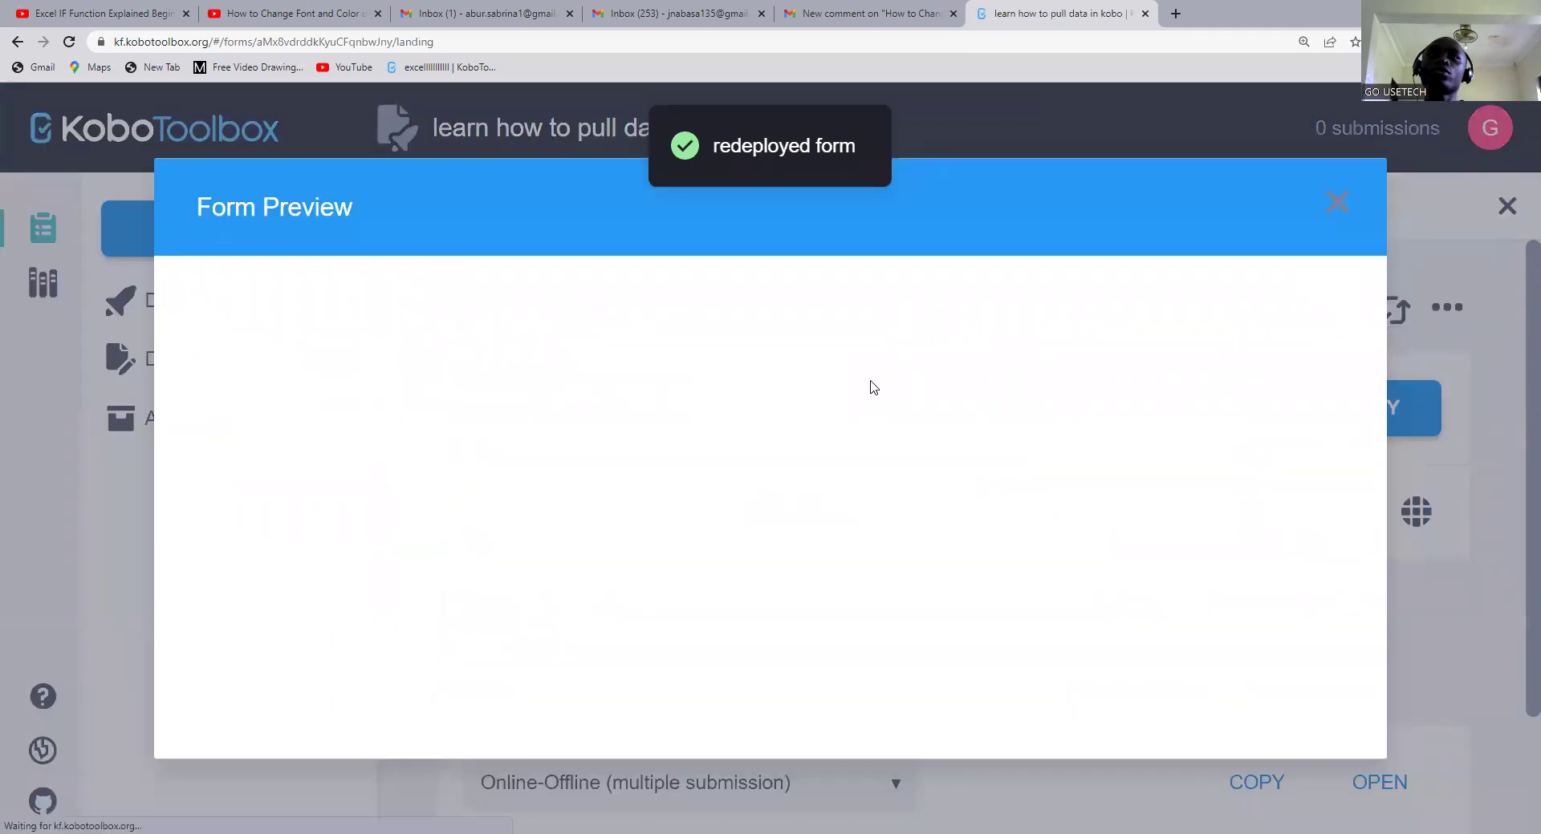
click(1337, 202)
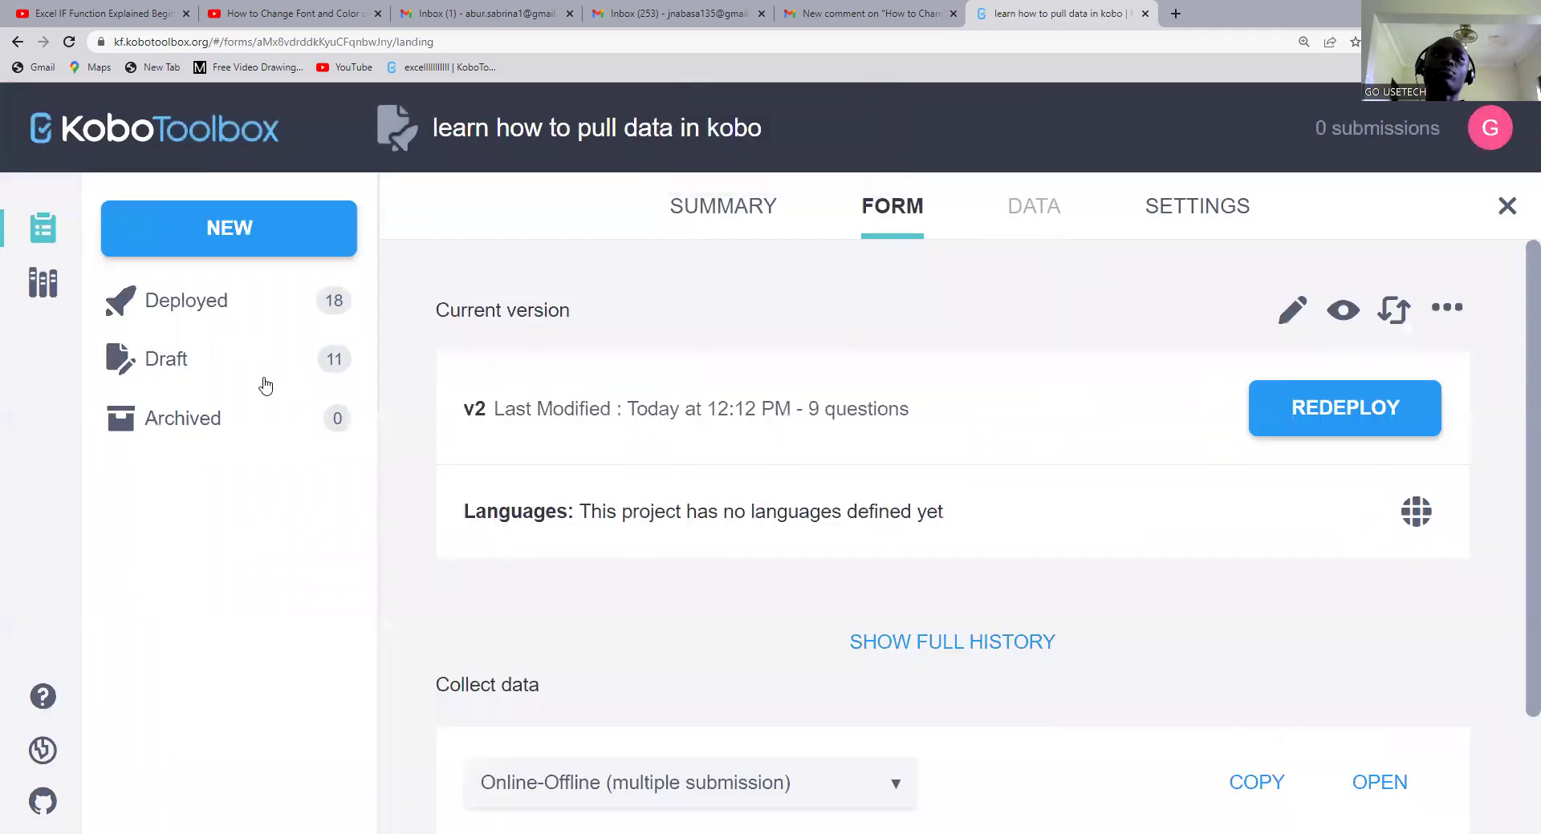
click(284, 305)
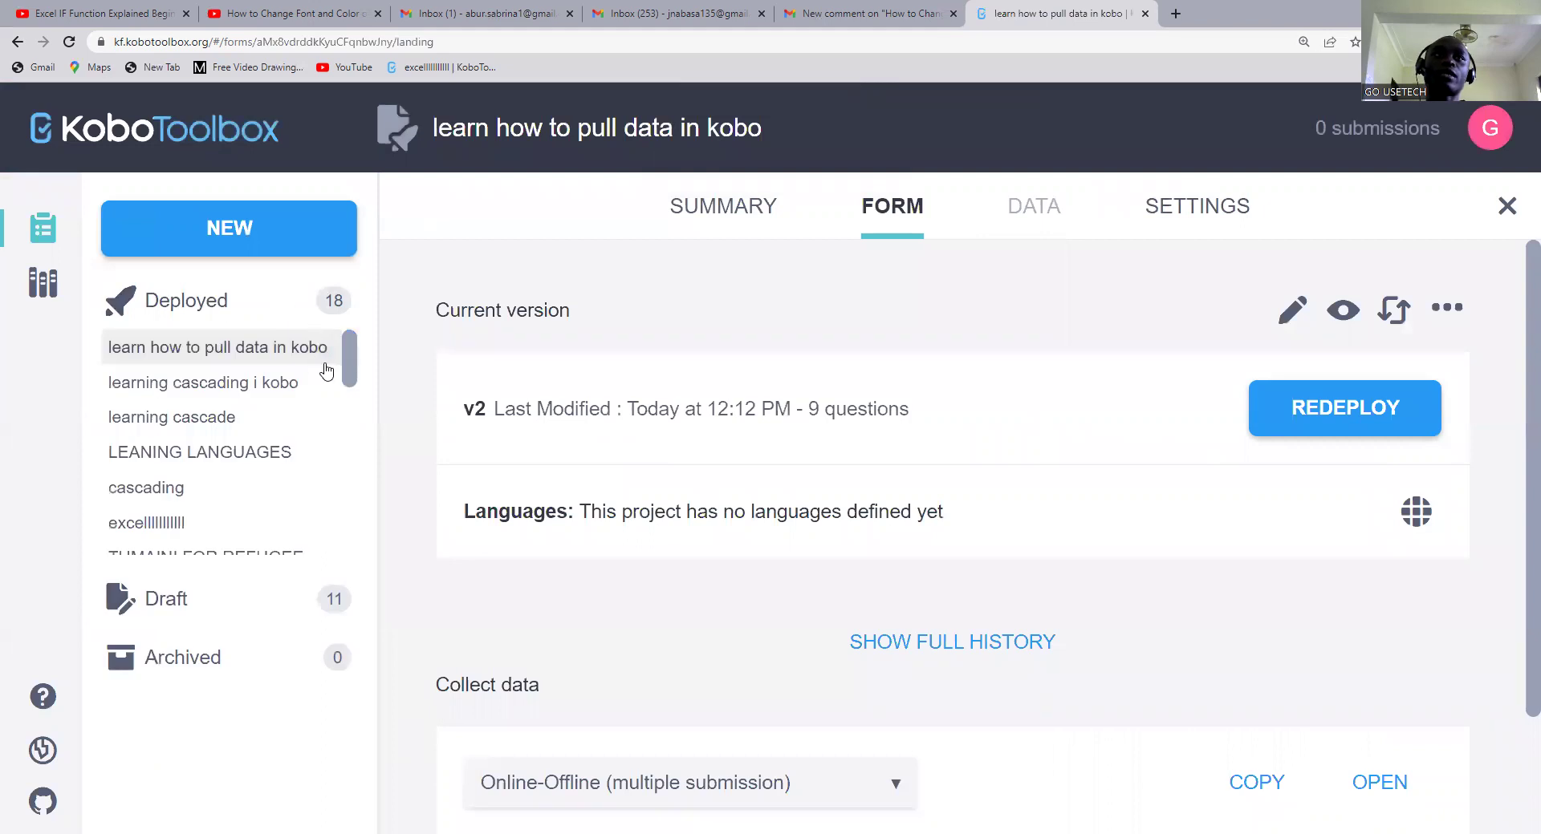
drag(353, 365, 380, 489)
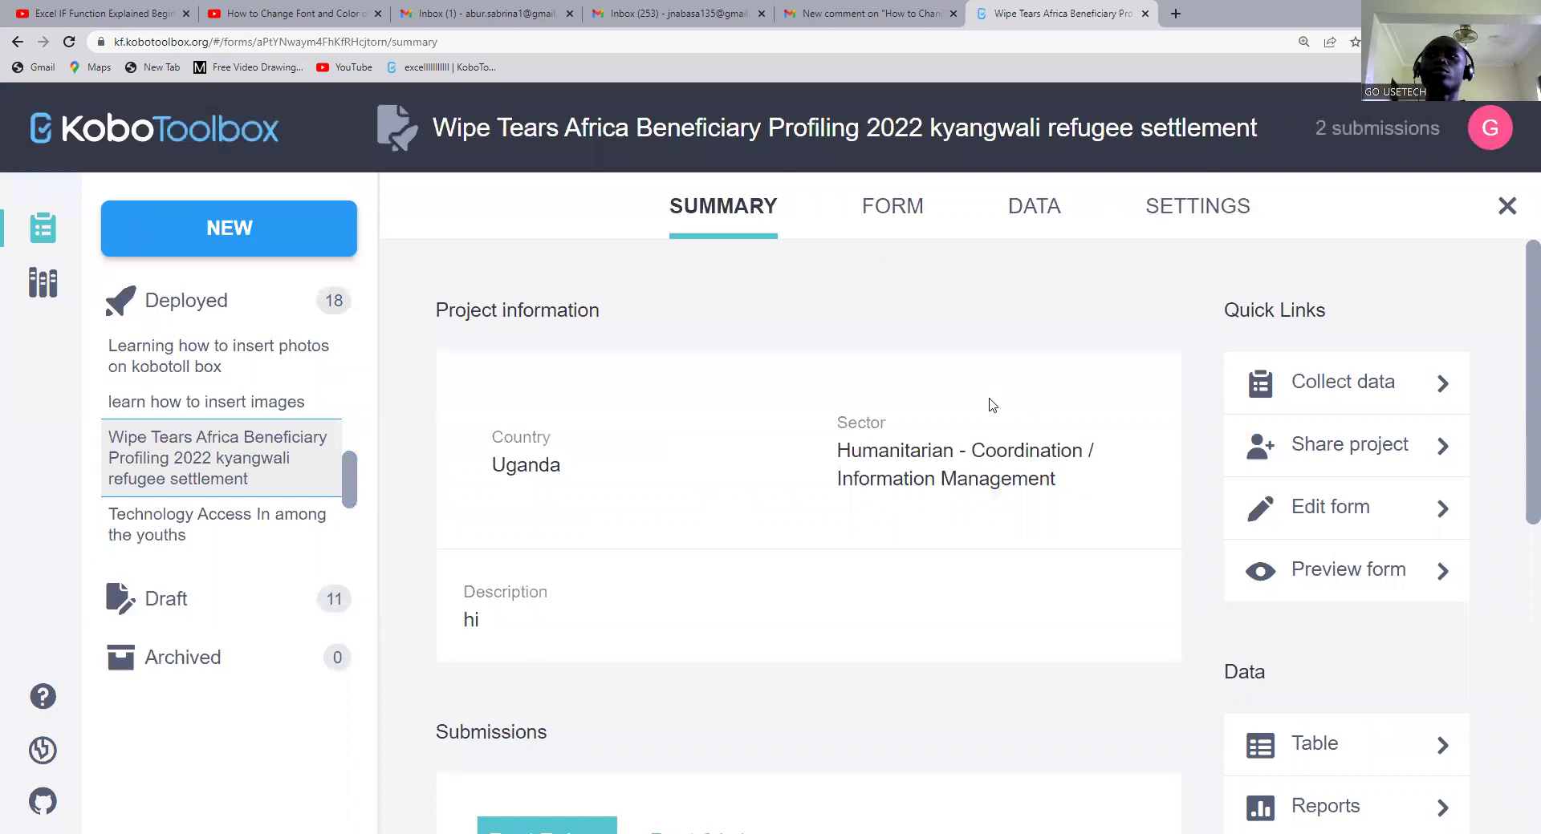
On the Wipe Tears Africa project's Form page, redeploy the v4 form and confirm the overwrite.
scroll(990, 405, down, 5)
scroll(990, 405, up, 4)
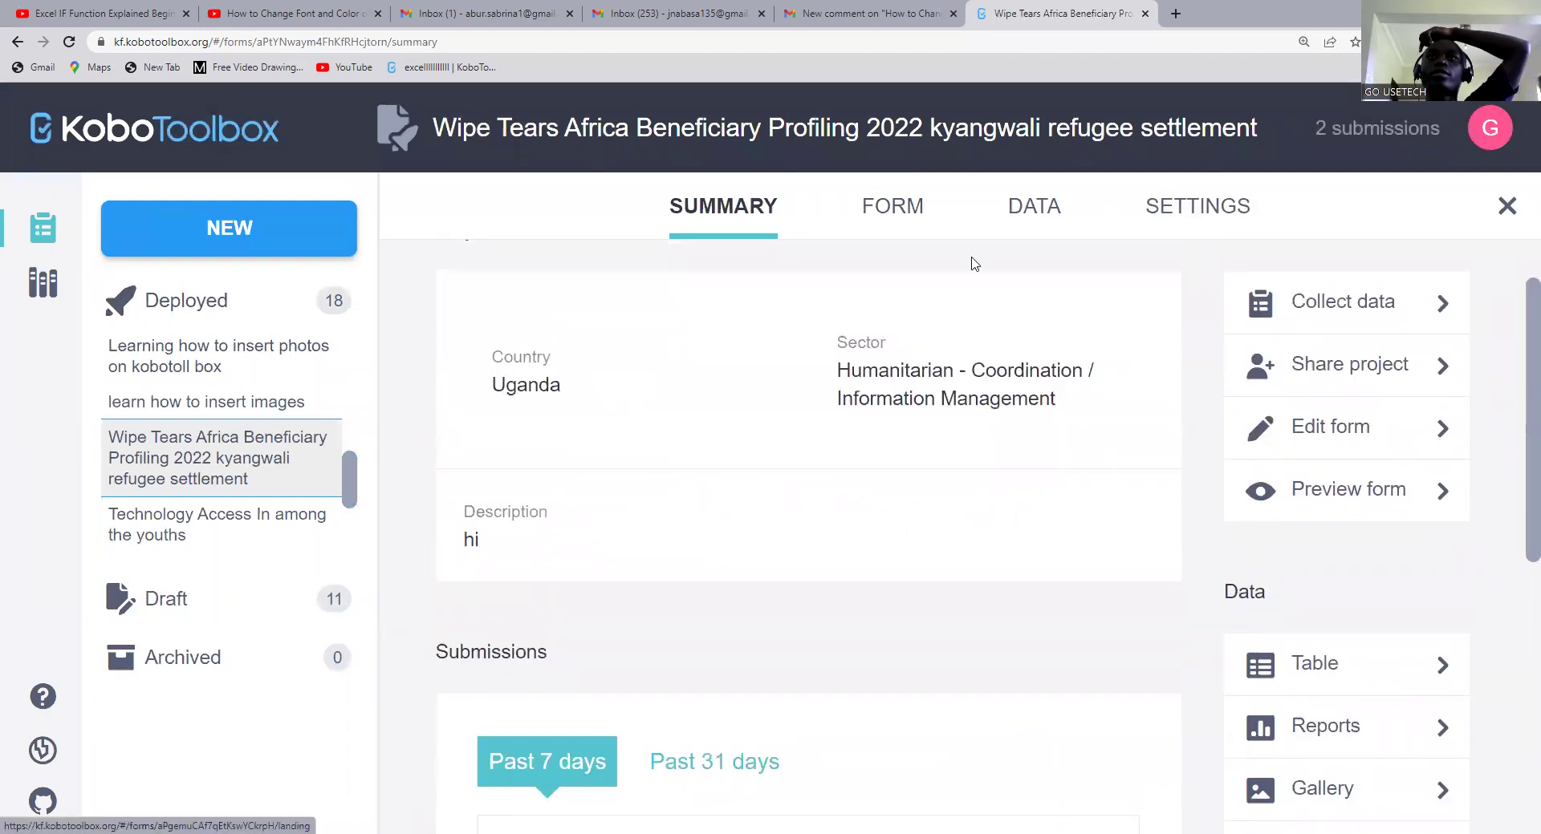
click(1019, 207)
click(899, 205)
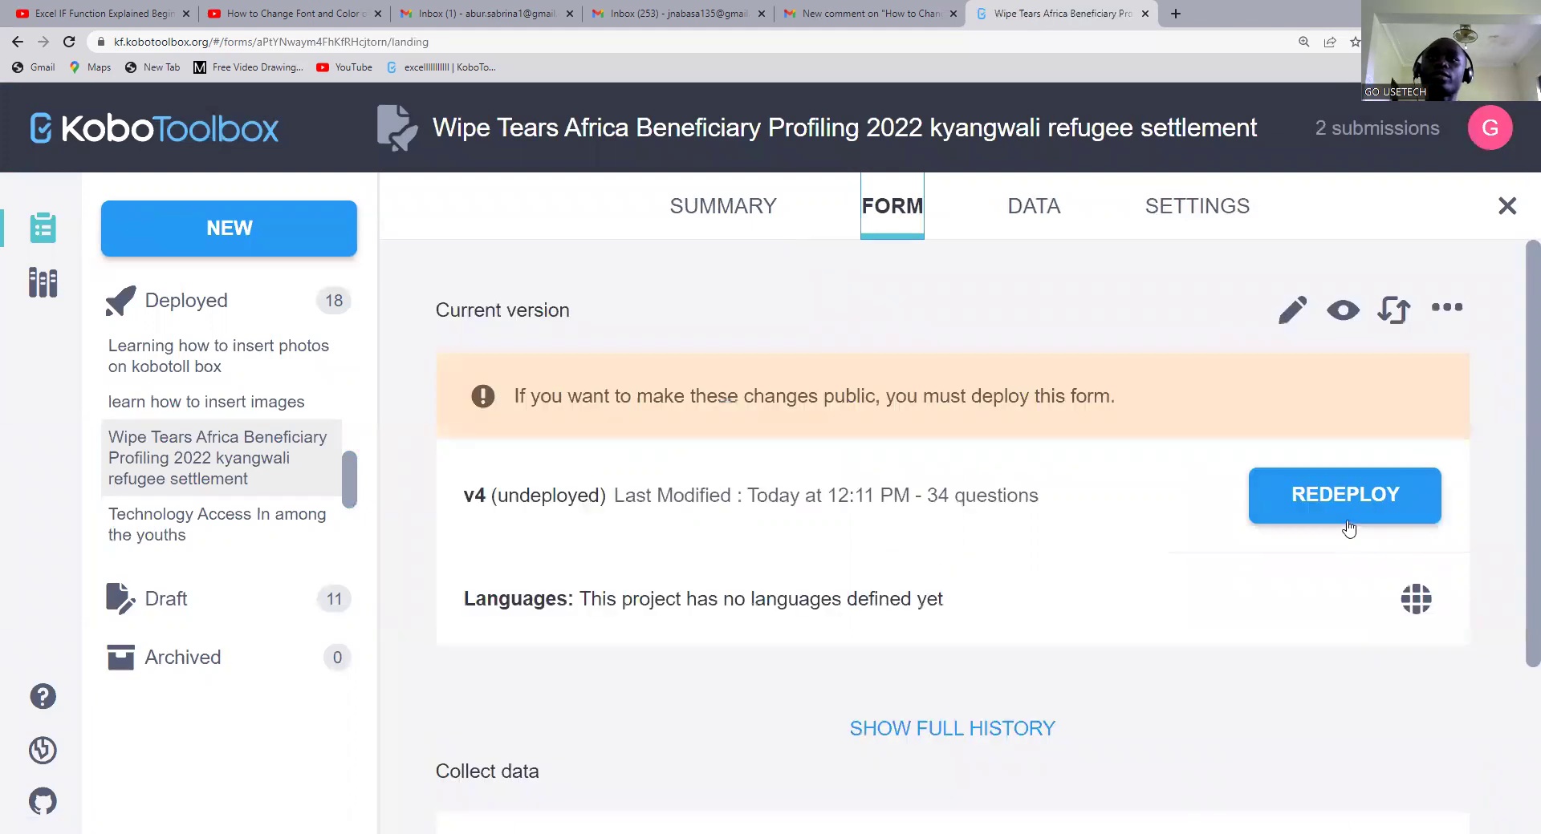
click(1351, 500)
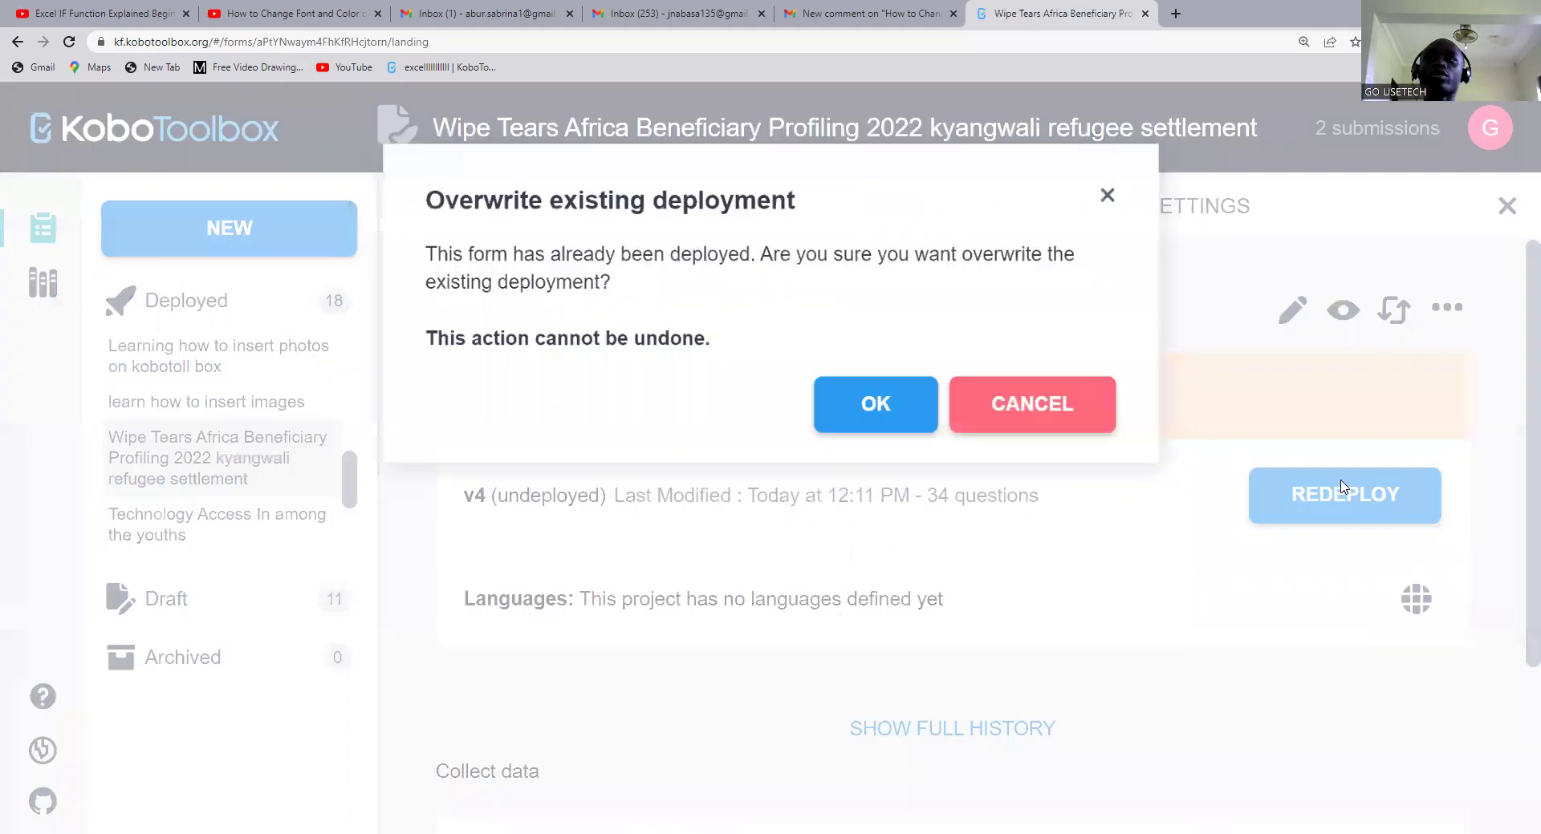
click(890, 423)
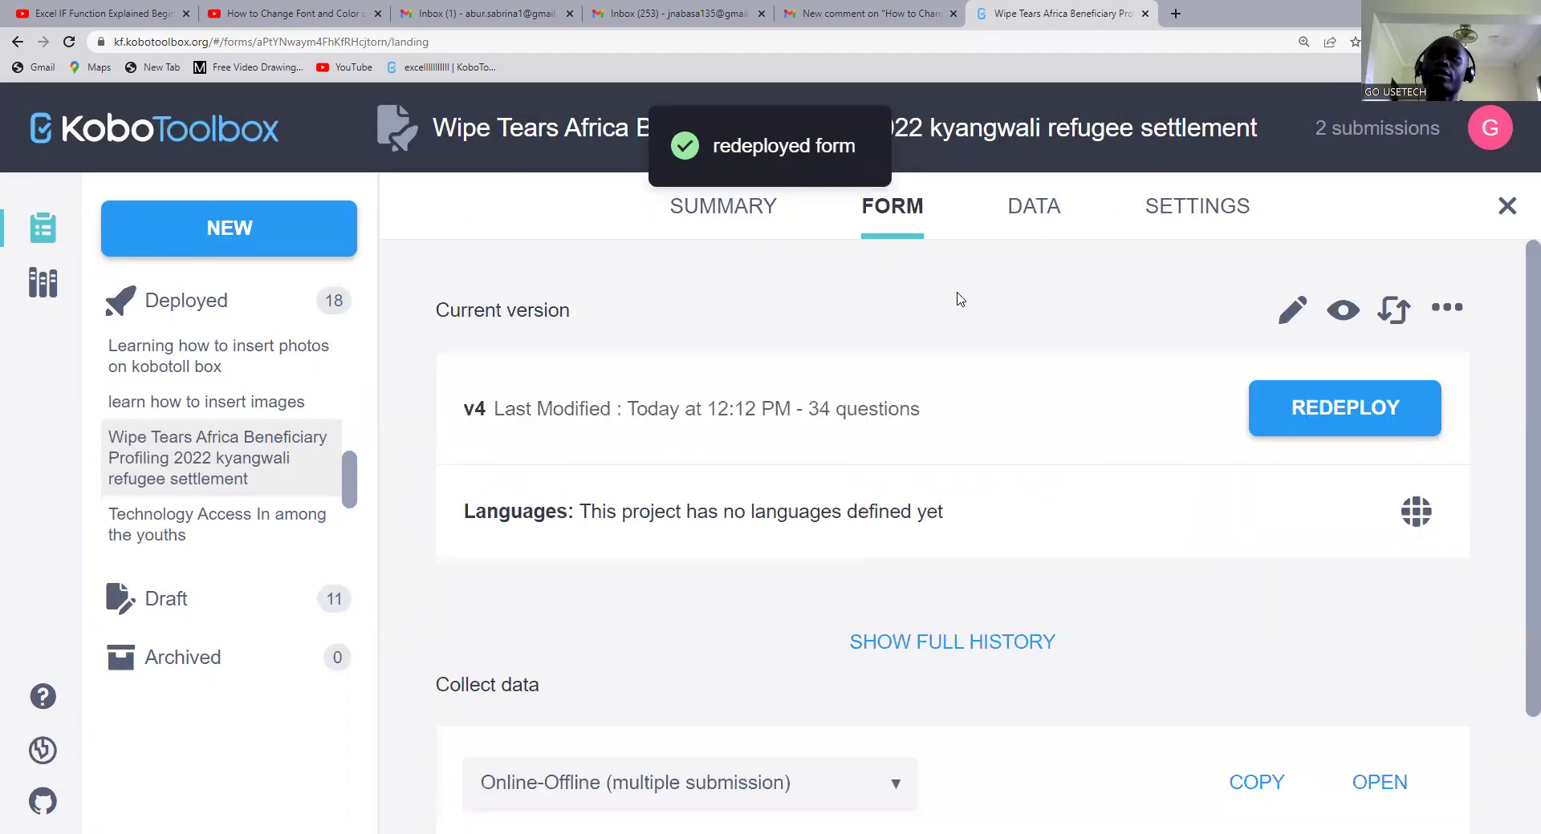
scroll(994, 385, down, 2)
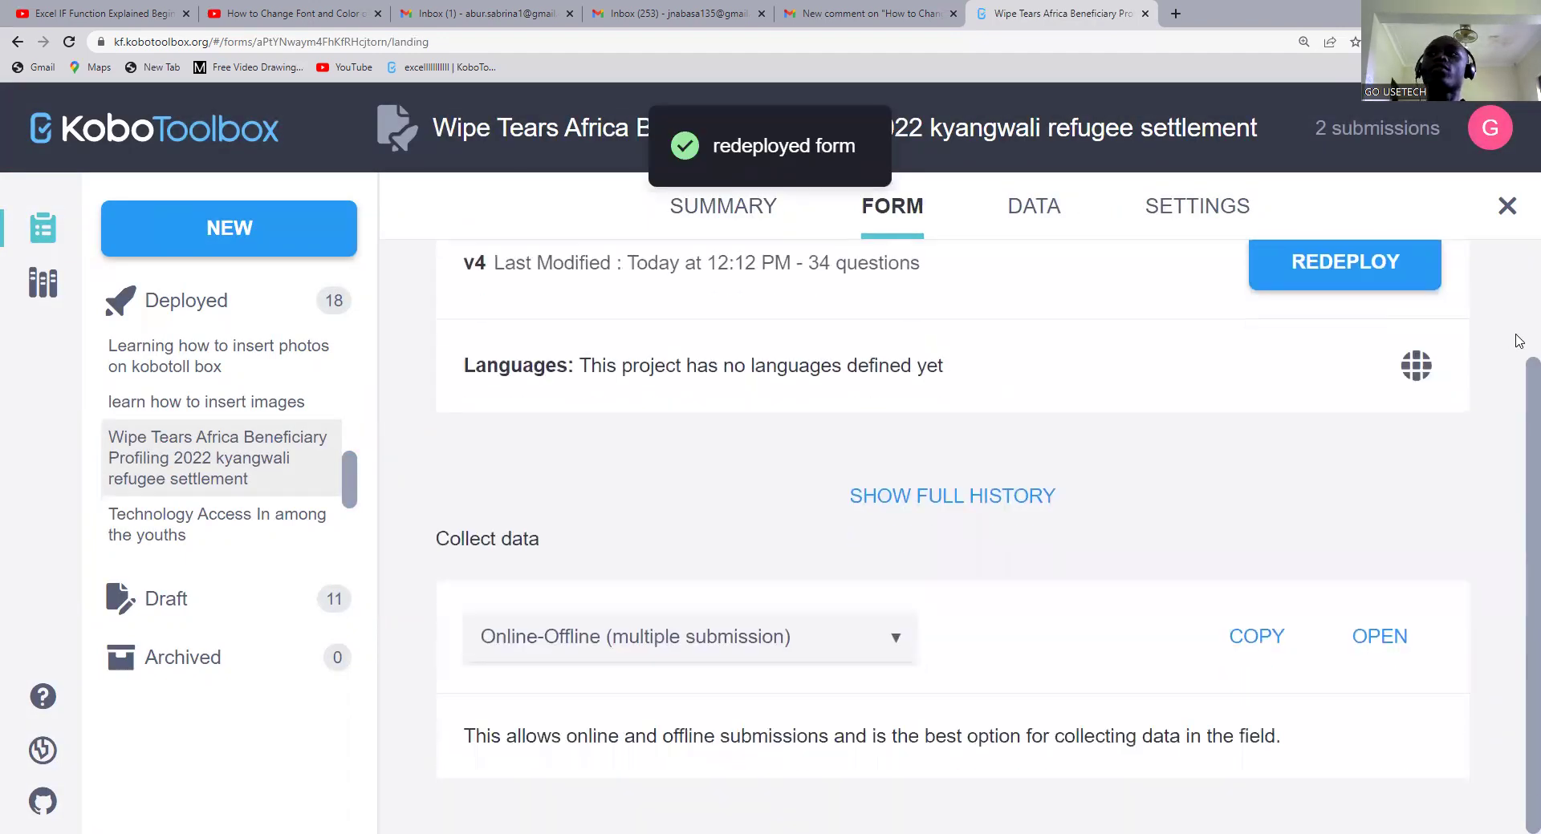